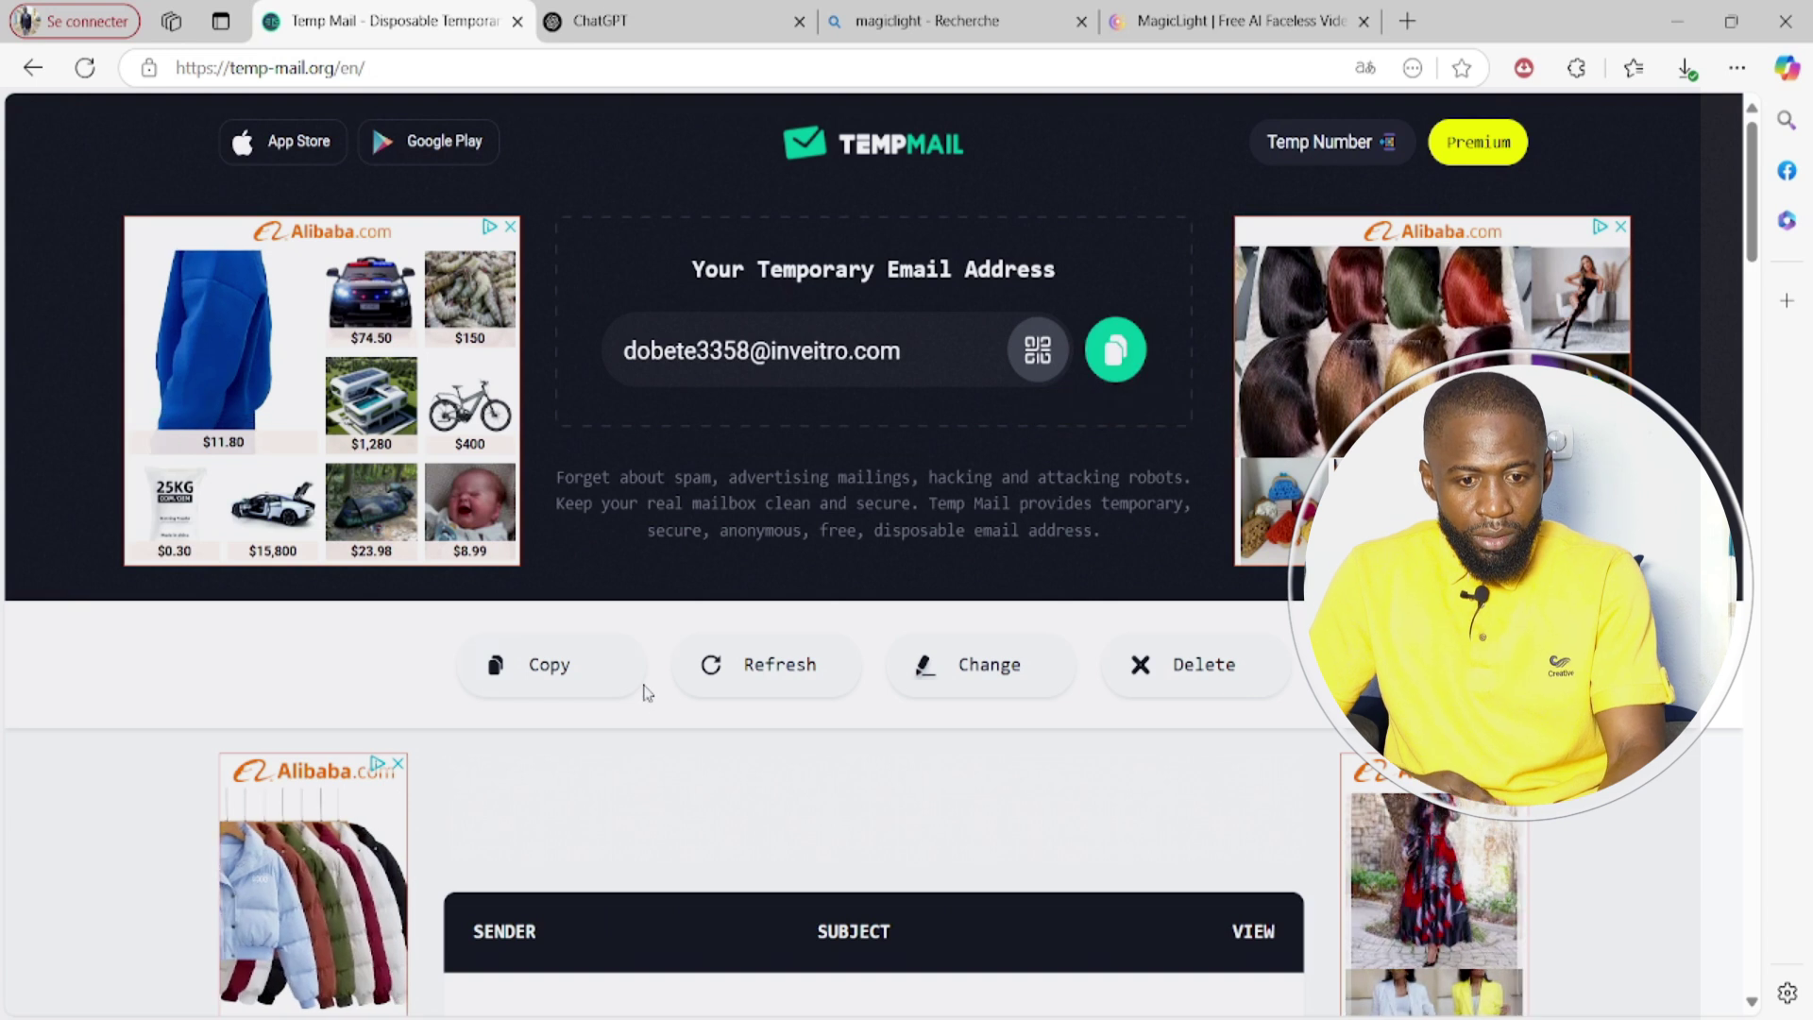
Copy the temporary email address and enter it as the email in MagicLight's account creation form
{"action": "left_click", "coordinate": [1131, 356]}
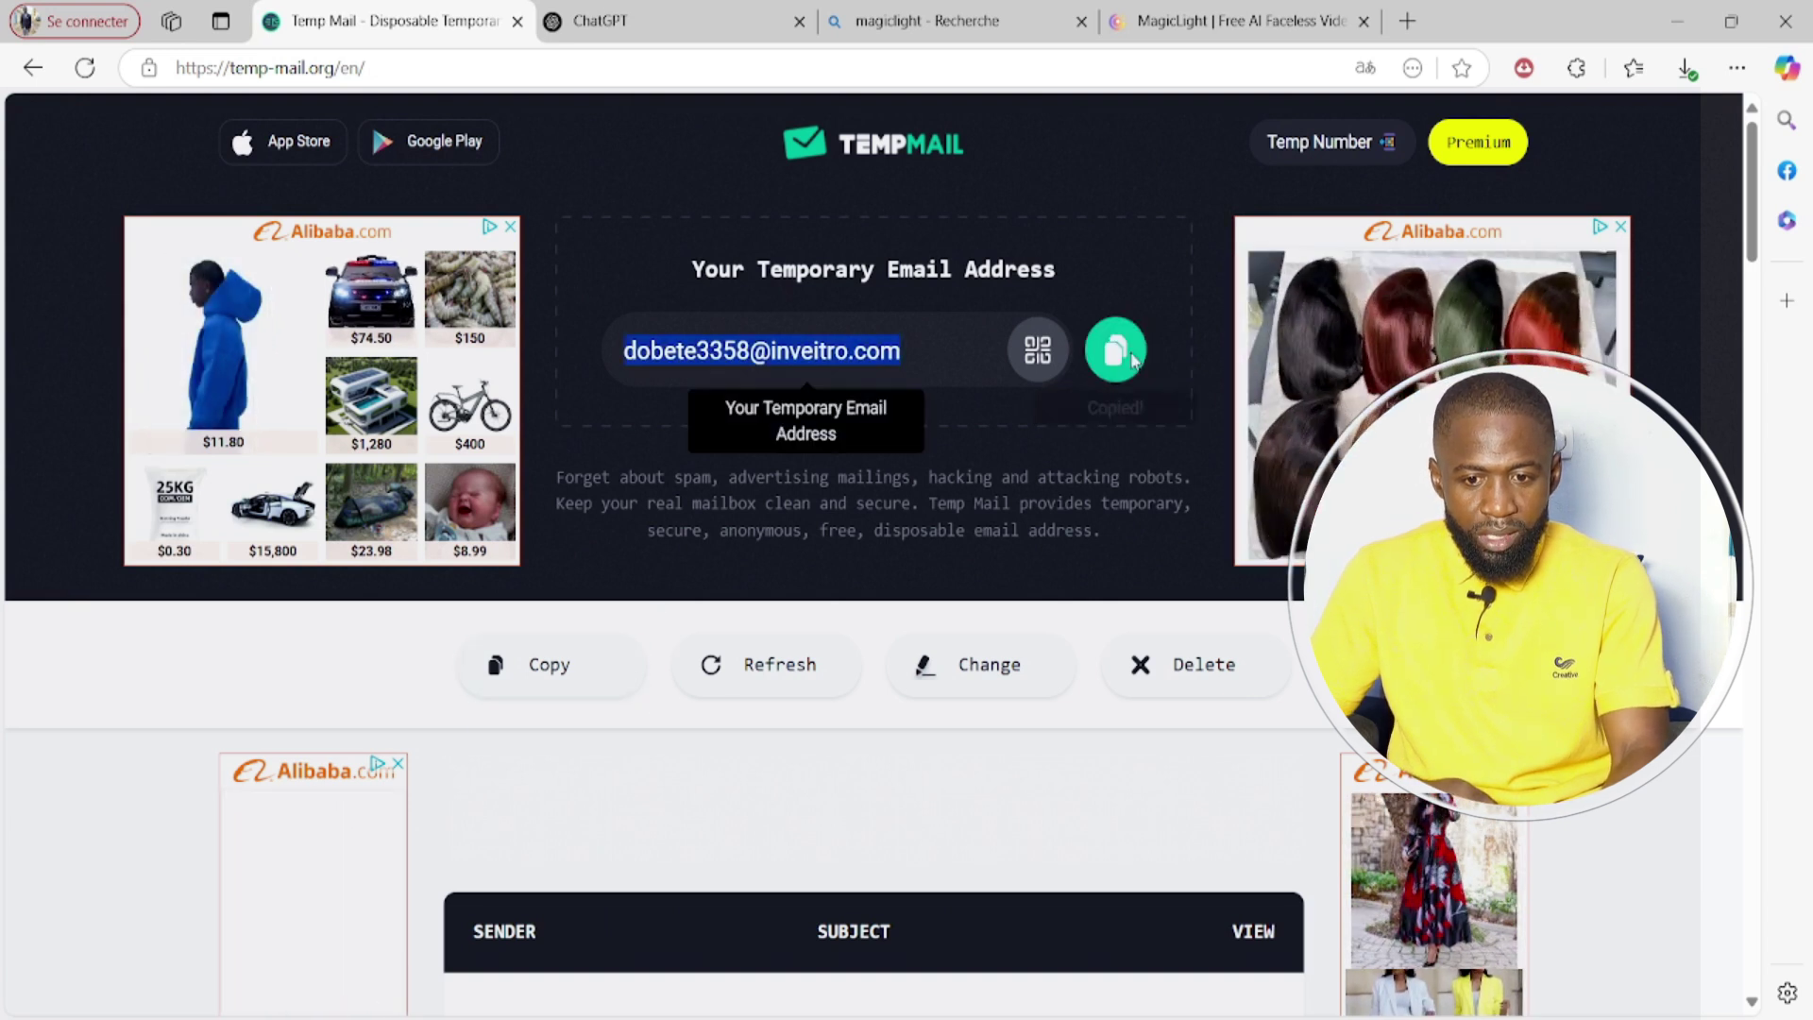
{"action": "left_click", "coordinate": [1159, 11]}
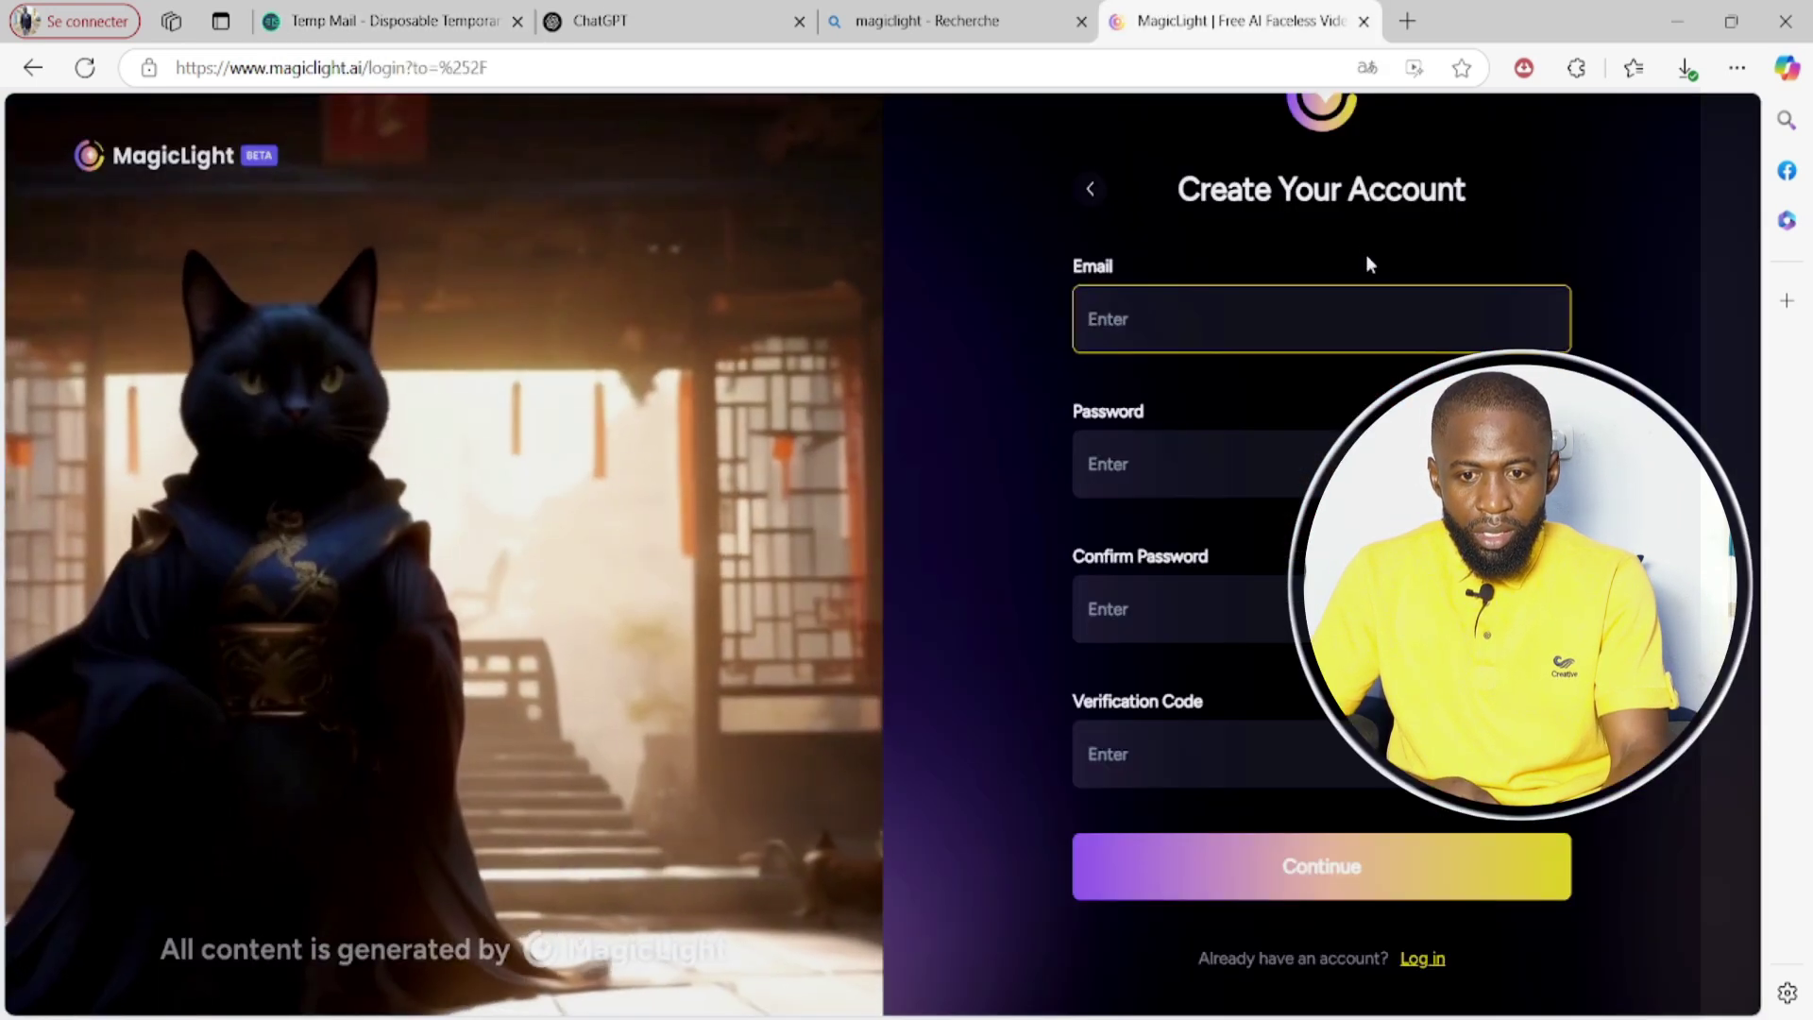
{"action": "left_click", "coordinate": [1249, 302]}
{"action": "key", "text": "ctrl+v"}
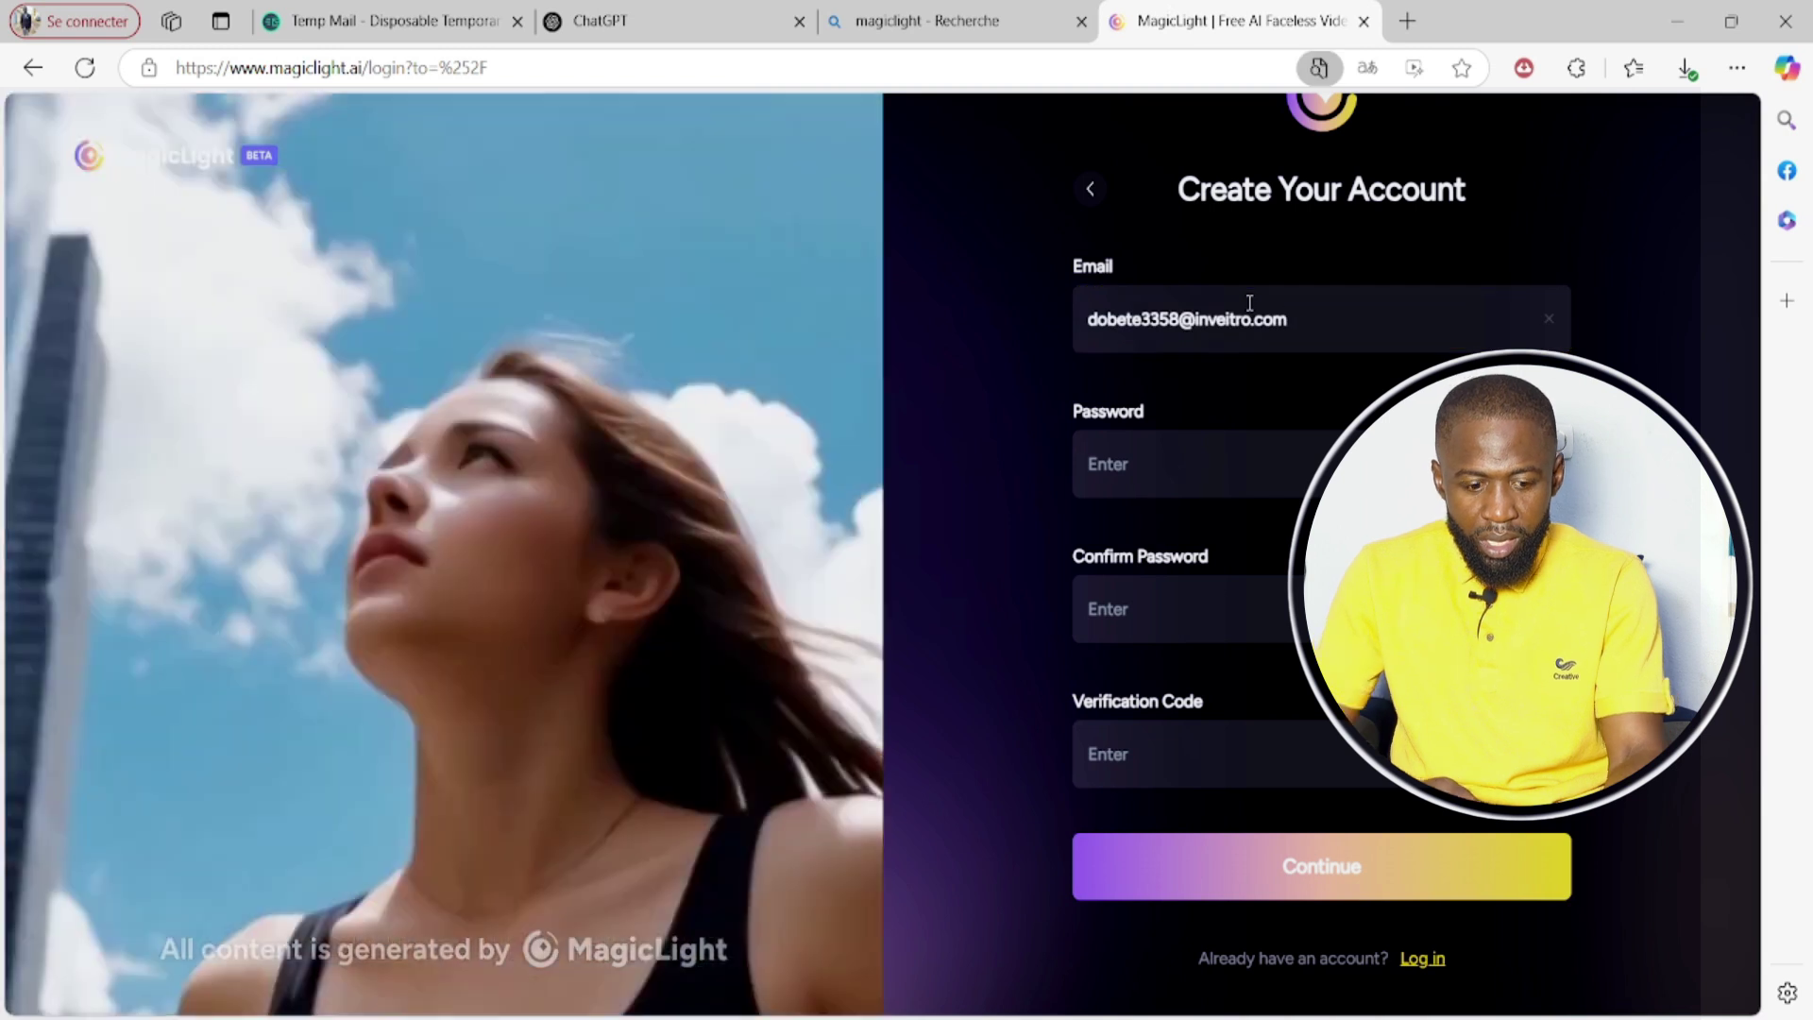
Enter and confirm the account password in the registration form, requesting the verification code
{"action": "left_click", "coordinate": [1189, 460]}
{"action": "type", "text": "•••••••••"}
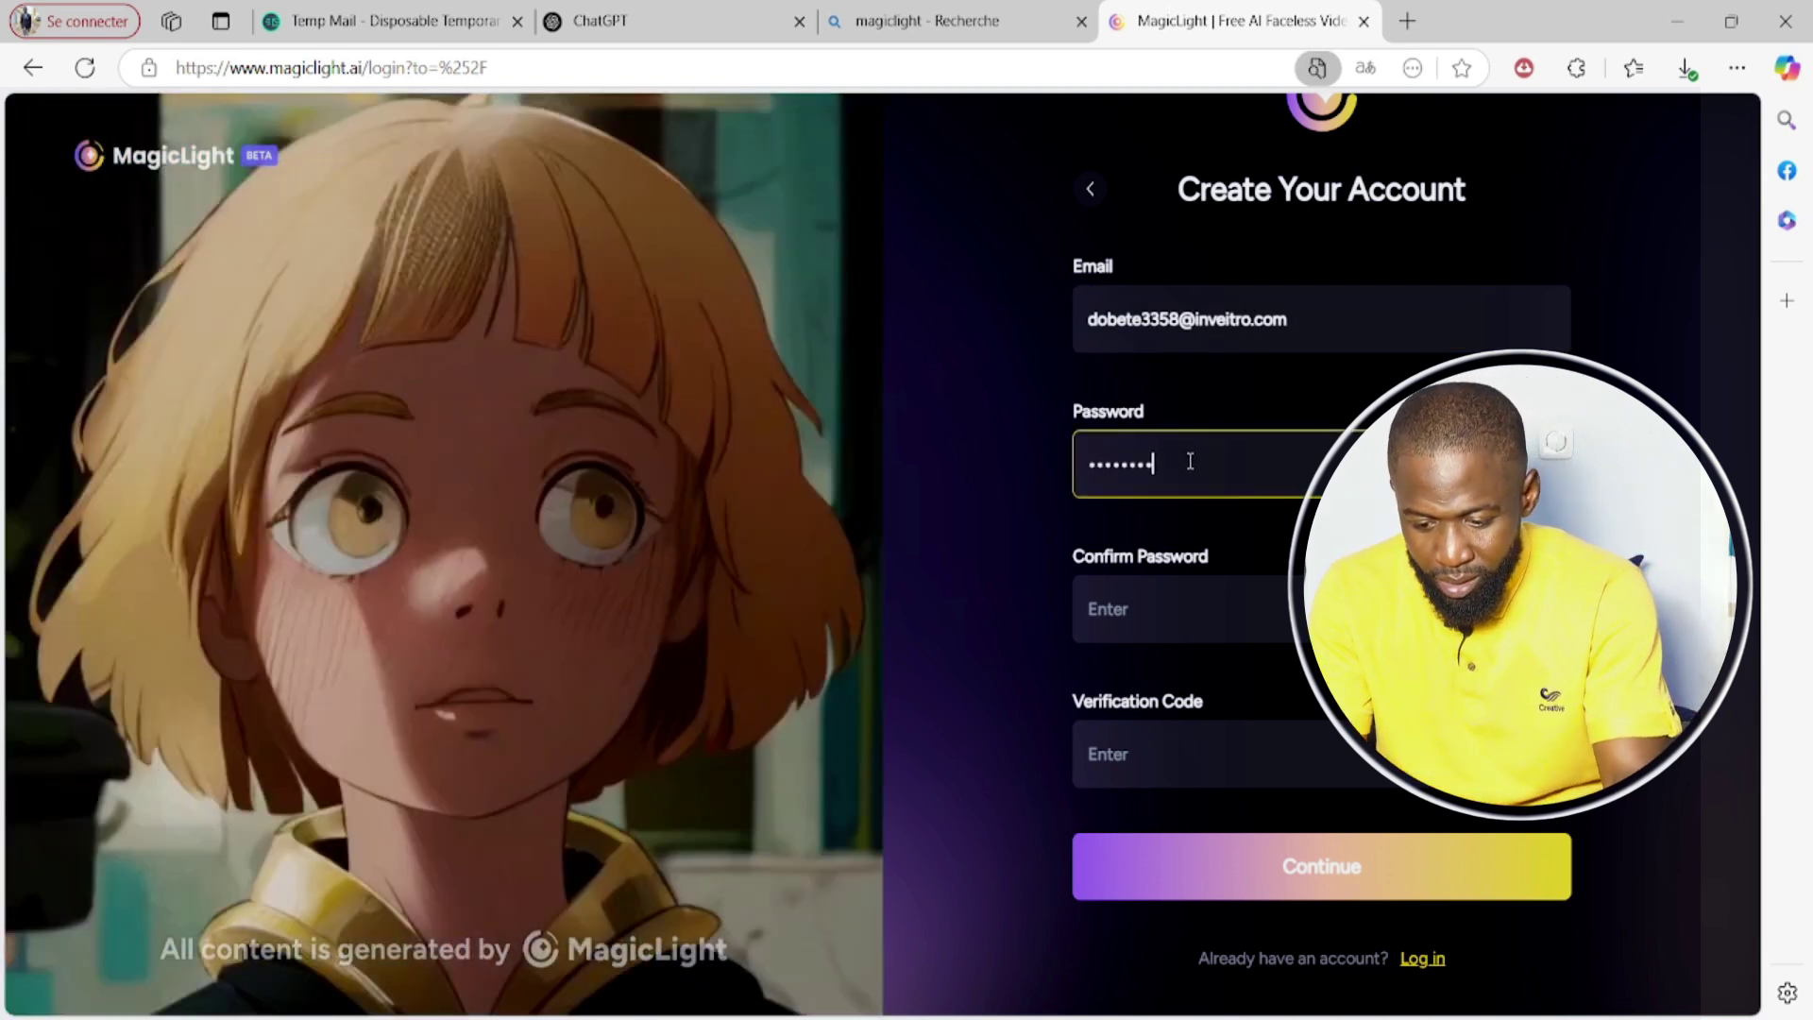
{"action": "key", "text": "Tab"}
{"action": "type", "text": "••••••"}
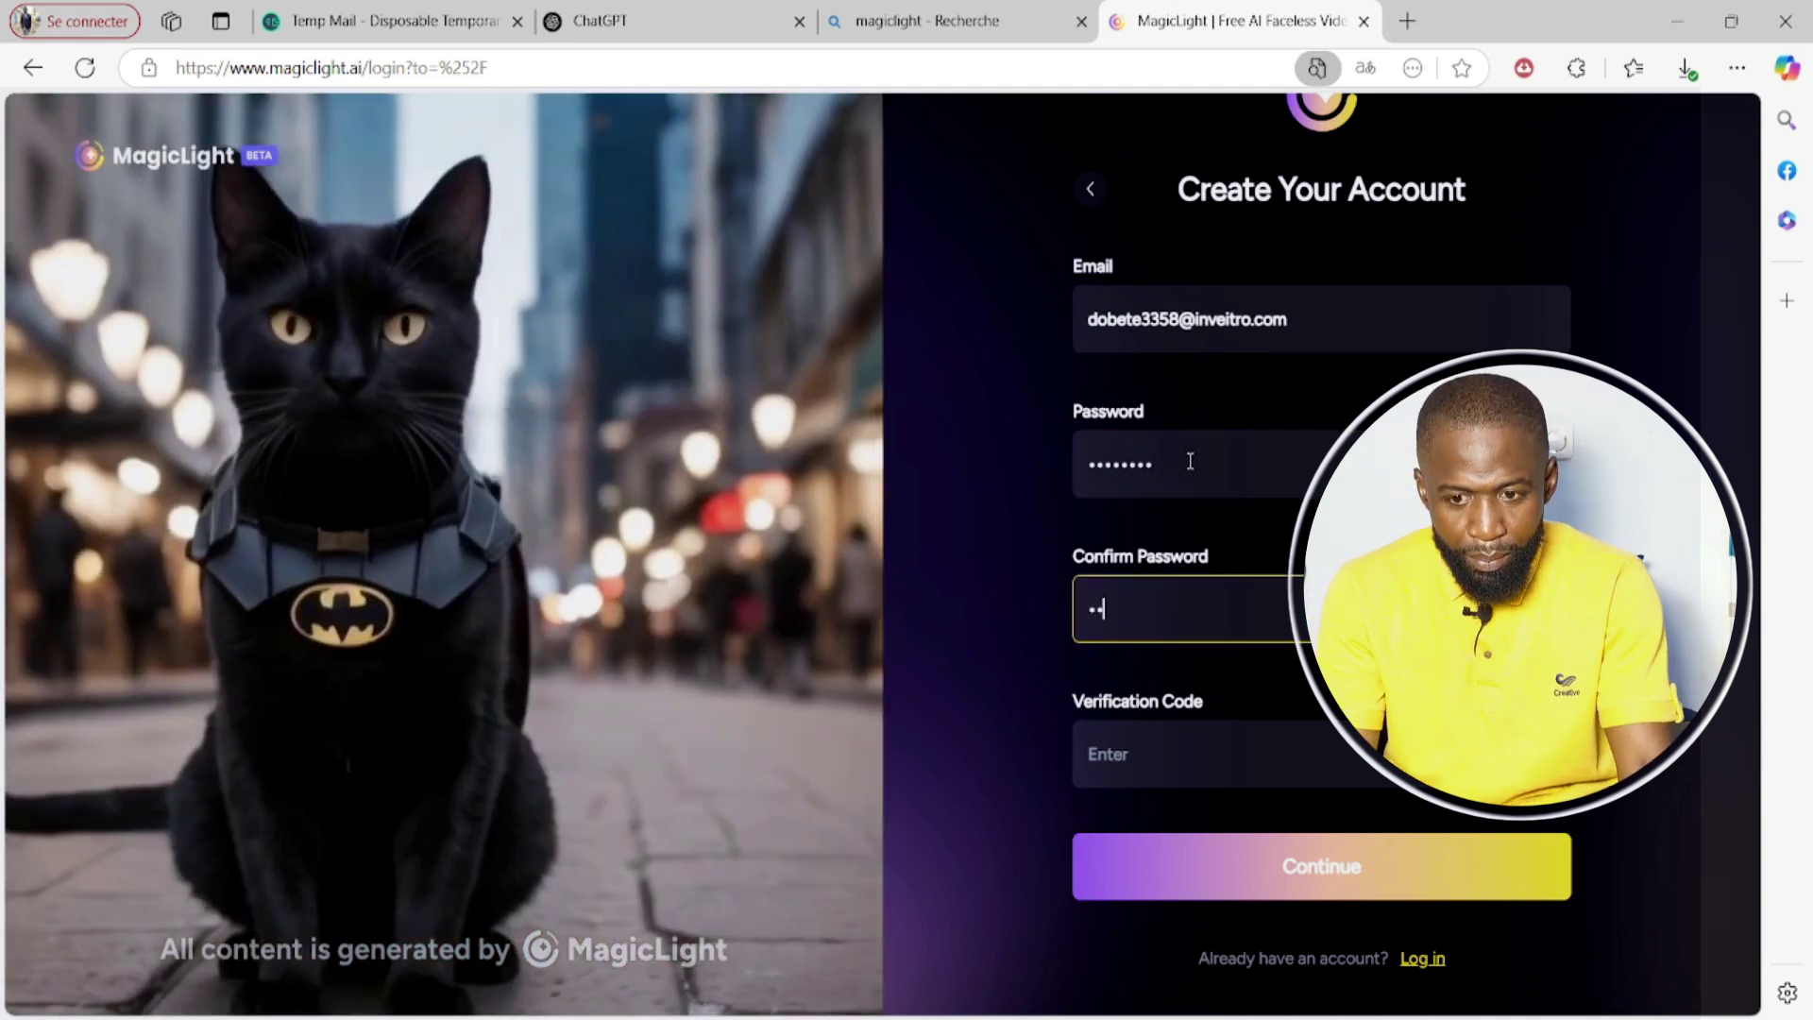
{"action": "type", "text": "•••"}
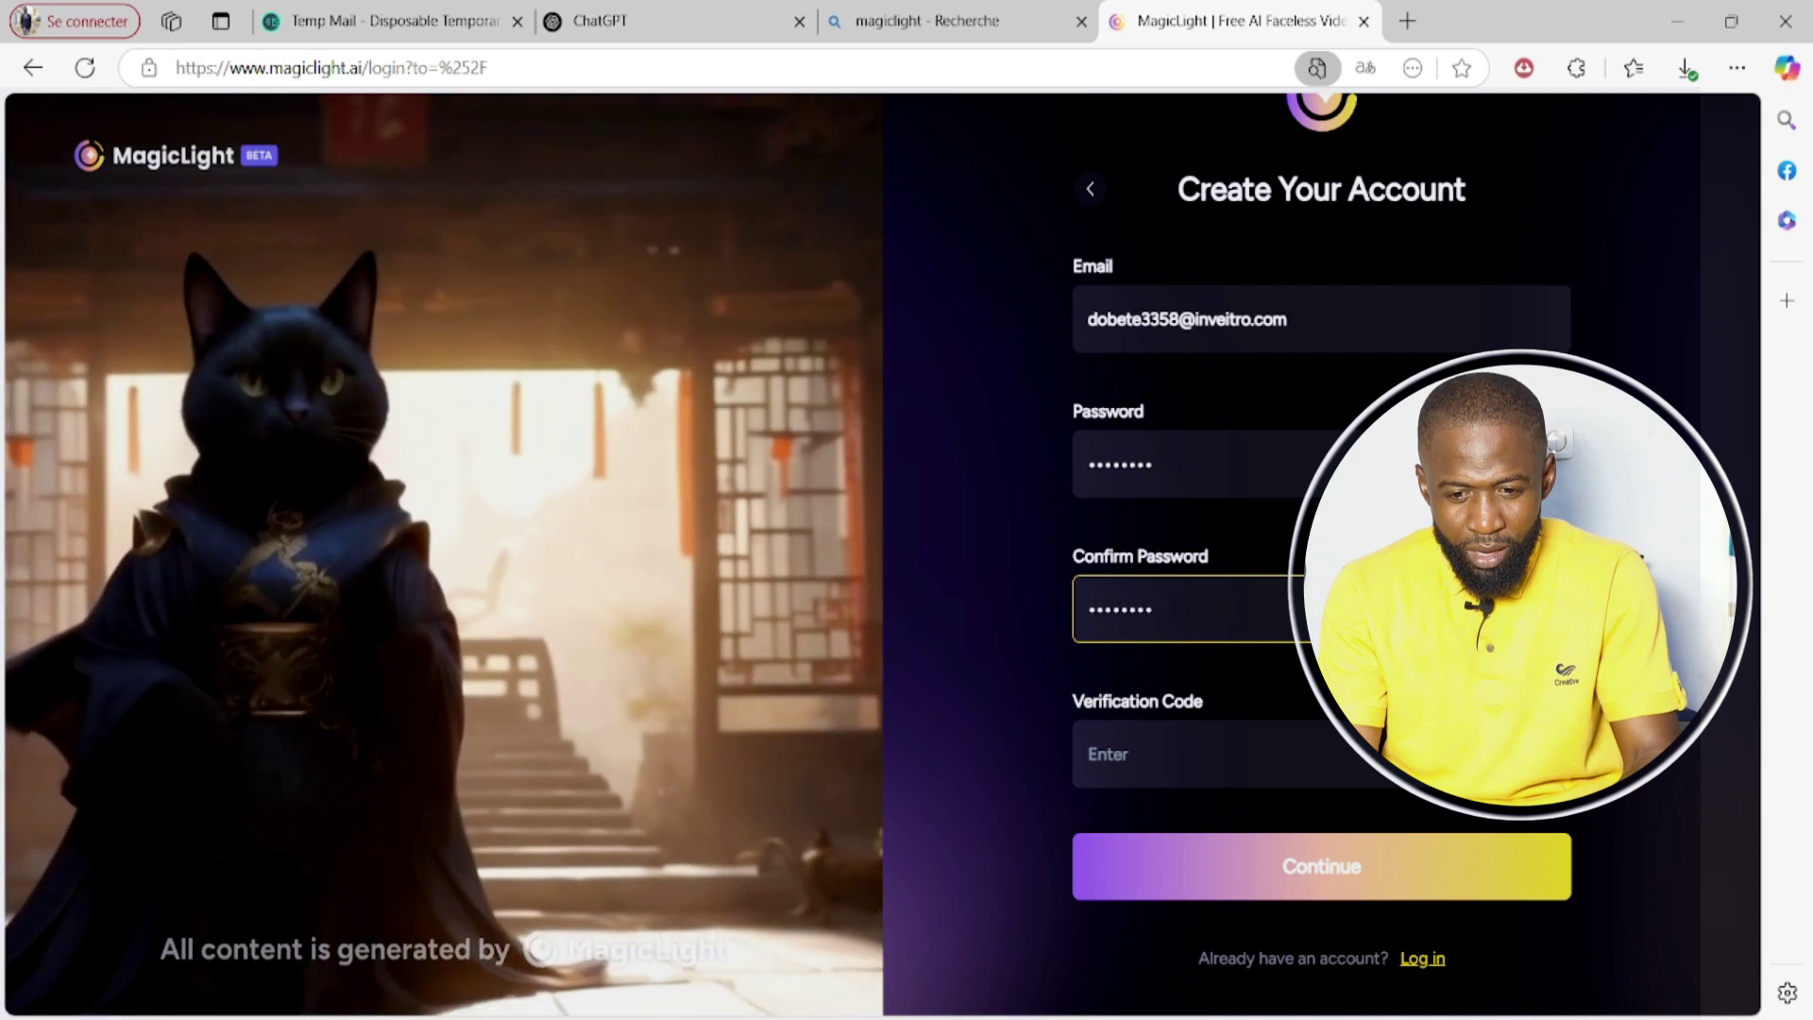
{"action": "key", "text": "Return"}
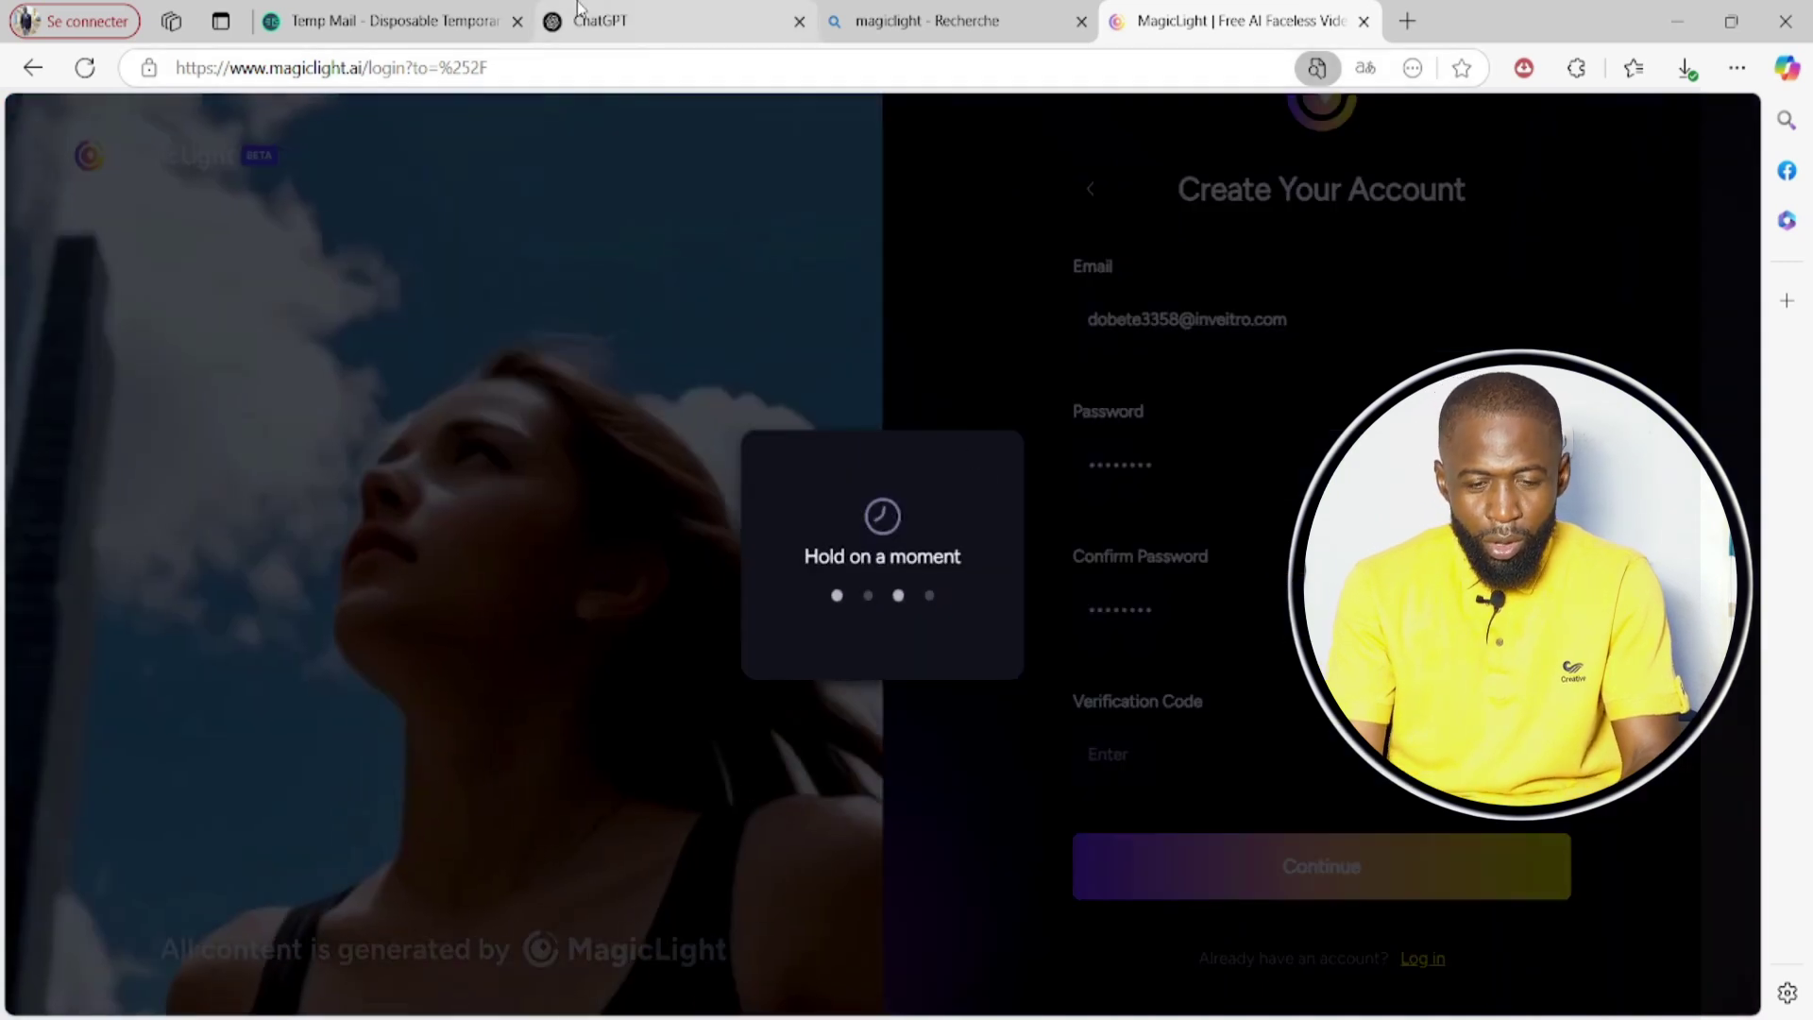
Open the MagicLight Verification Code message in the Temp Mail inbox and copy the verification code
{"action": "left_click", "coordinate": [373, 15]}
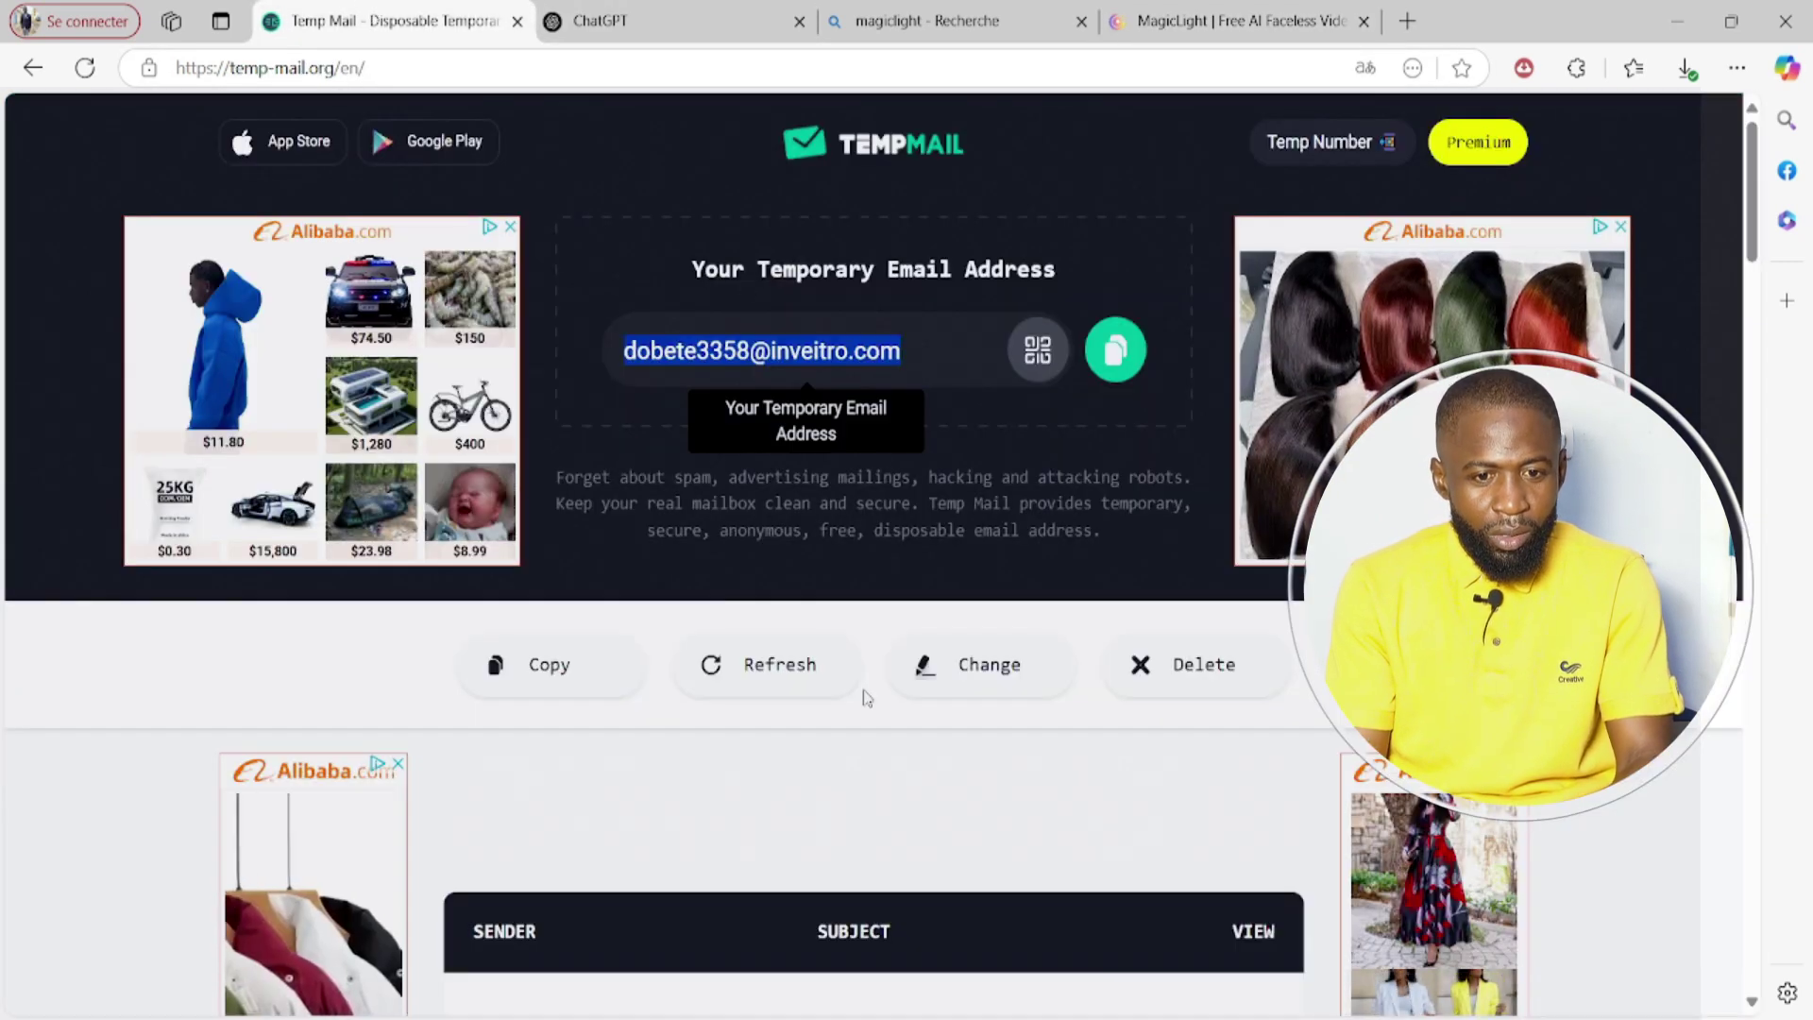
{"action": "scroll", "coordinate": [863, 689], "scroll_direction": "down", "scroll_amount": 5}
{"action": "scroll", "coordinate": [863, 689], "scroll_direction": "down", "scroll_amount": 1}
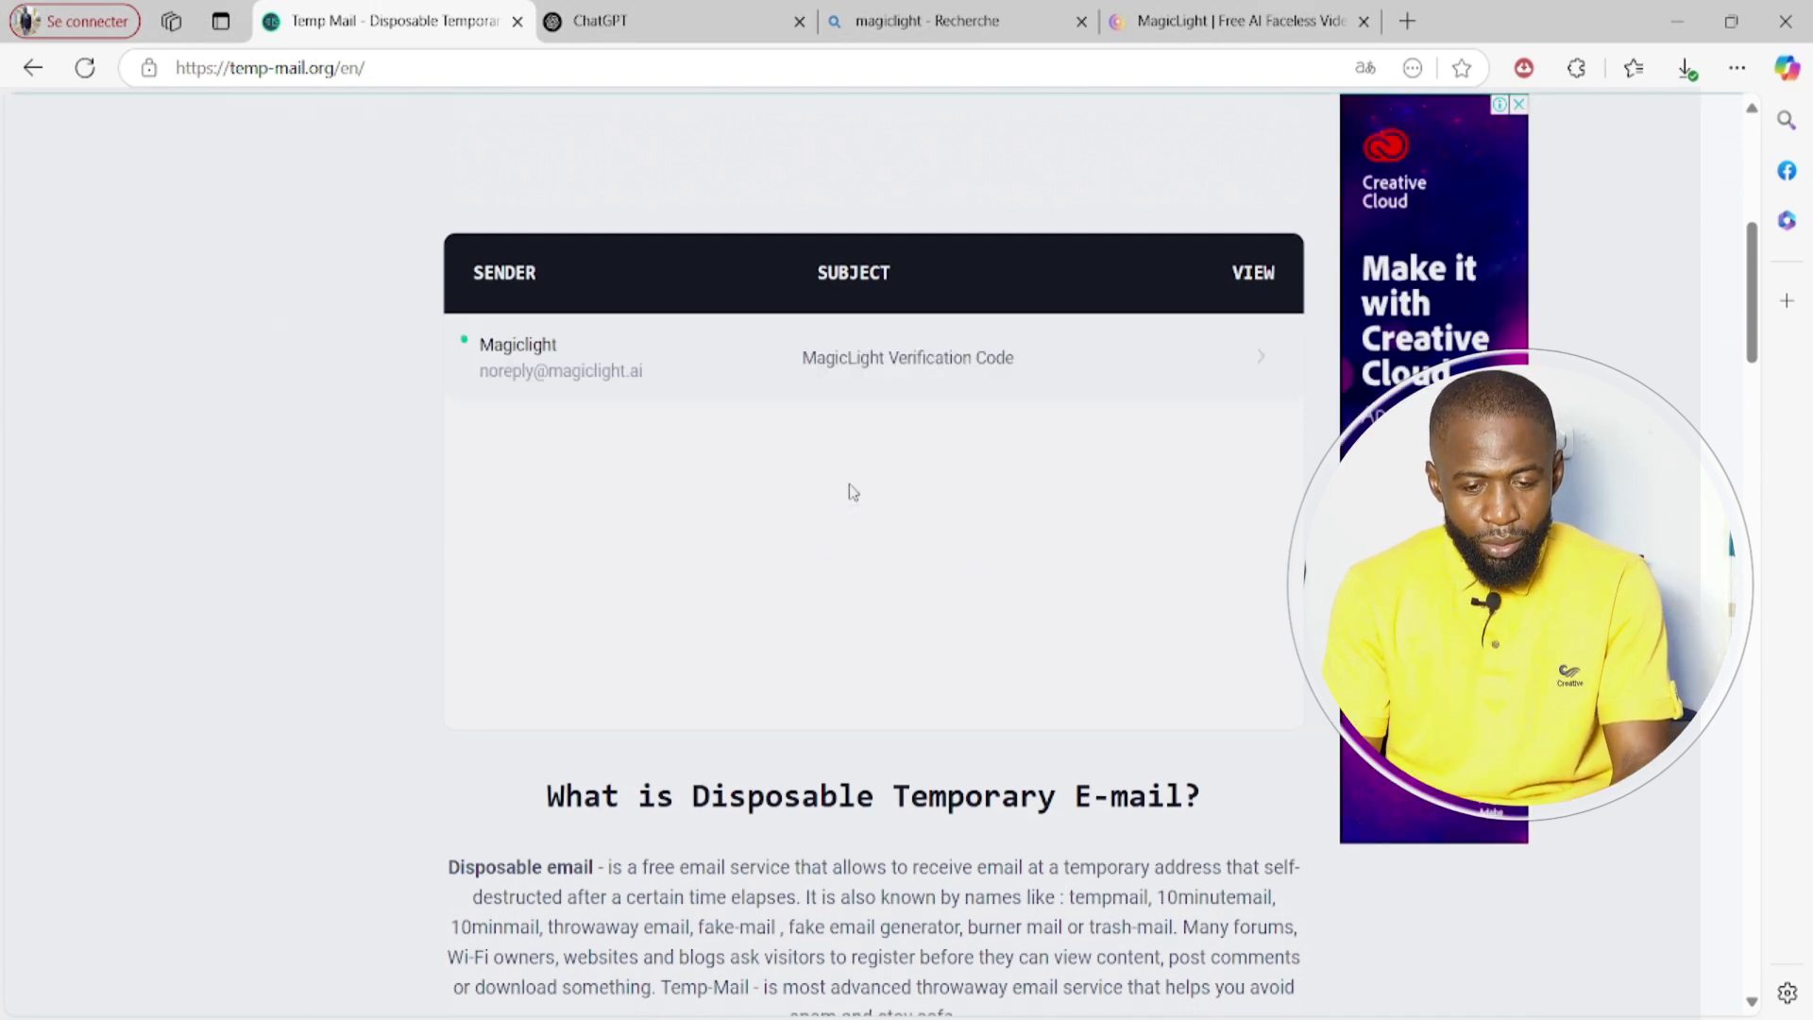
{"action": "left_click", "coordinate": [848, 361]}
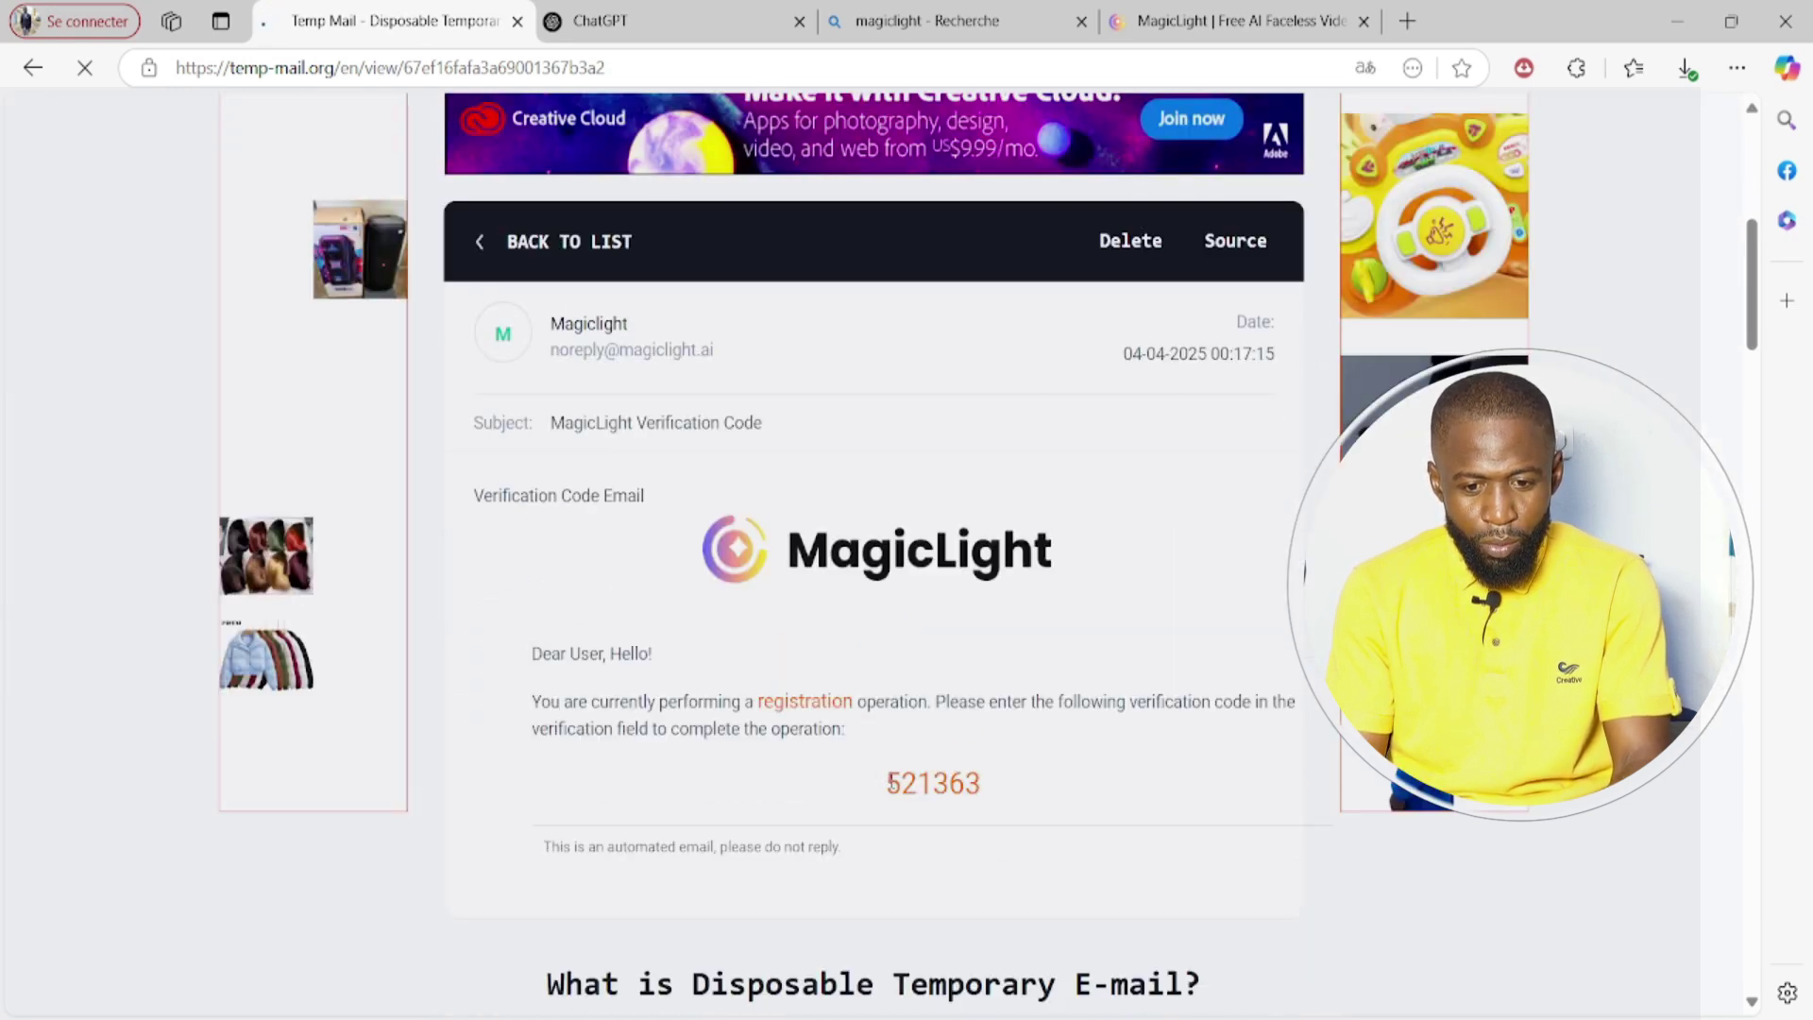
{"action": "left_click_drag", "start_coordinate": [884, 784], "coordinate": [988, 793]}
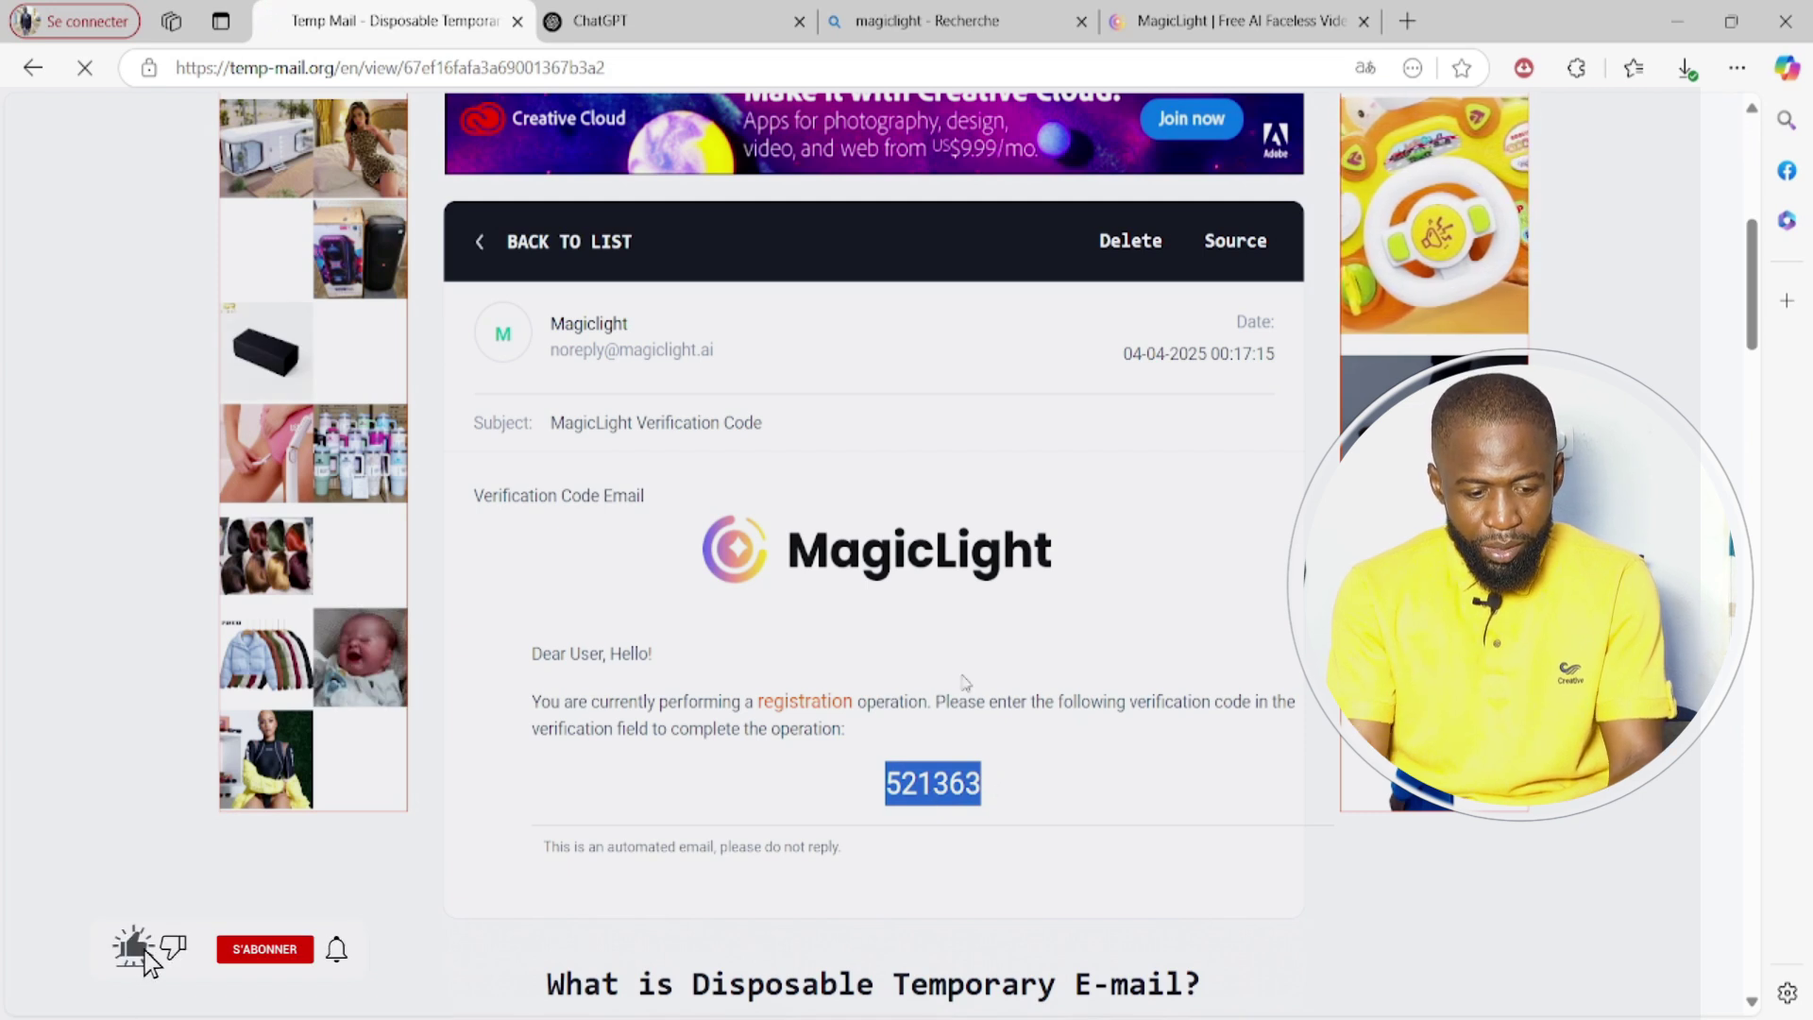
Complete the MagicLight registration with the emailed verification code and dismiss the personalization questionnaire
{"action": "left_click", "coordinate": [1227, 21]}
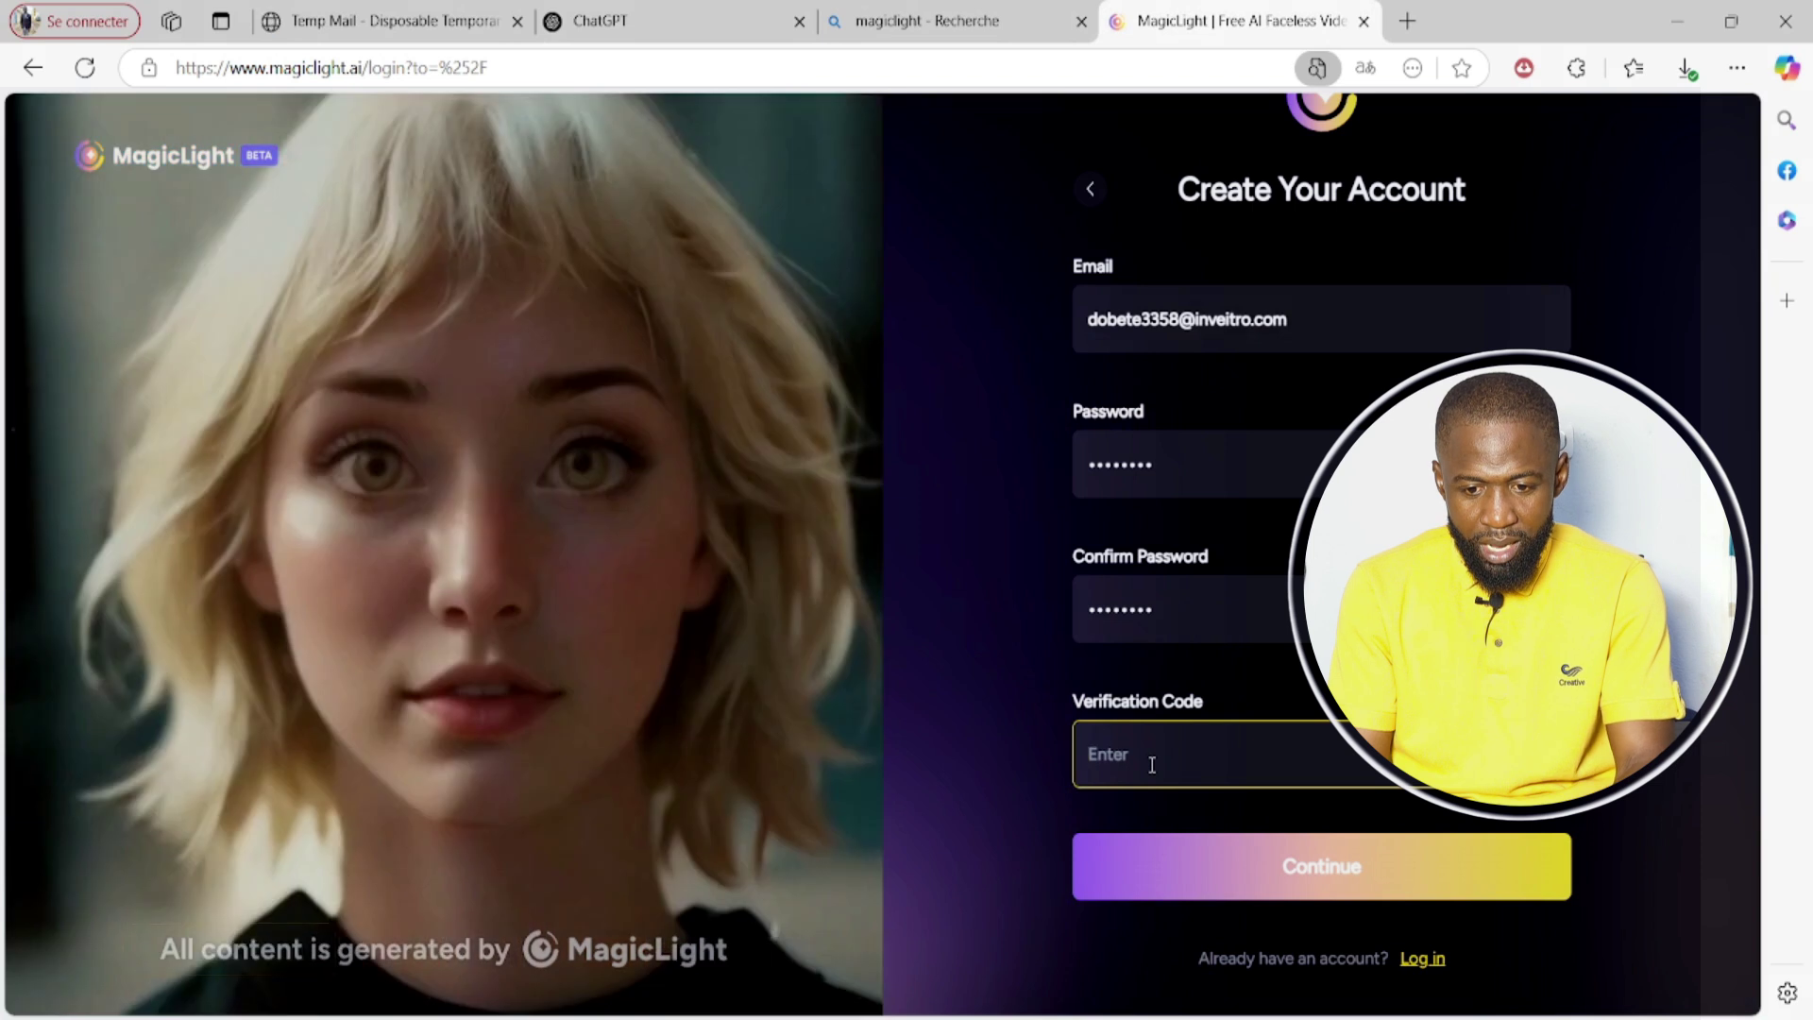
{"action": "left_click", "coordinate": [1152, 765]}
{"action": "key", "text": "ctrl+v"}
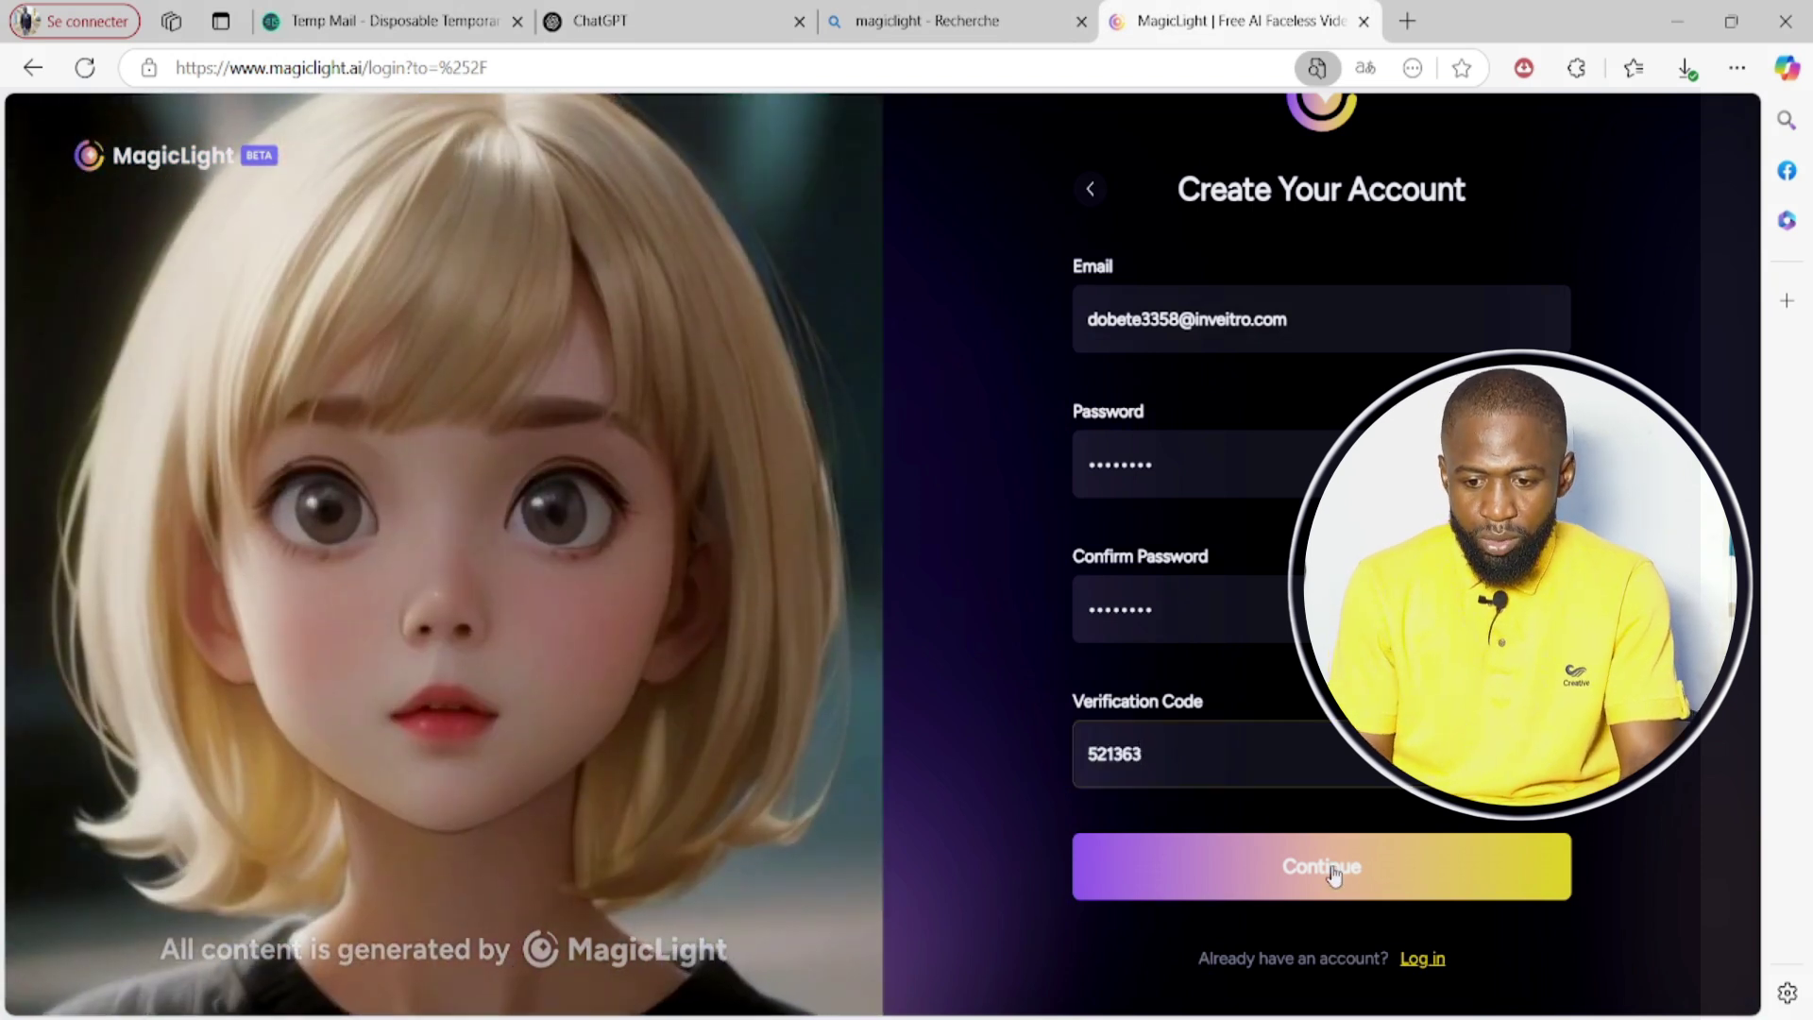
{"action": "left_click", "coordinate": [1332, 867]}
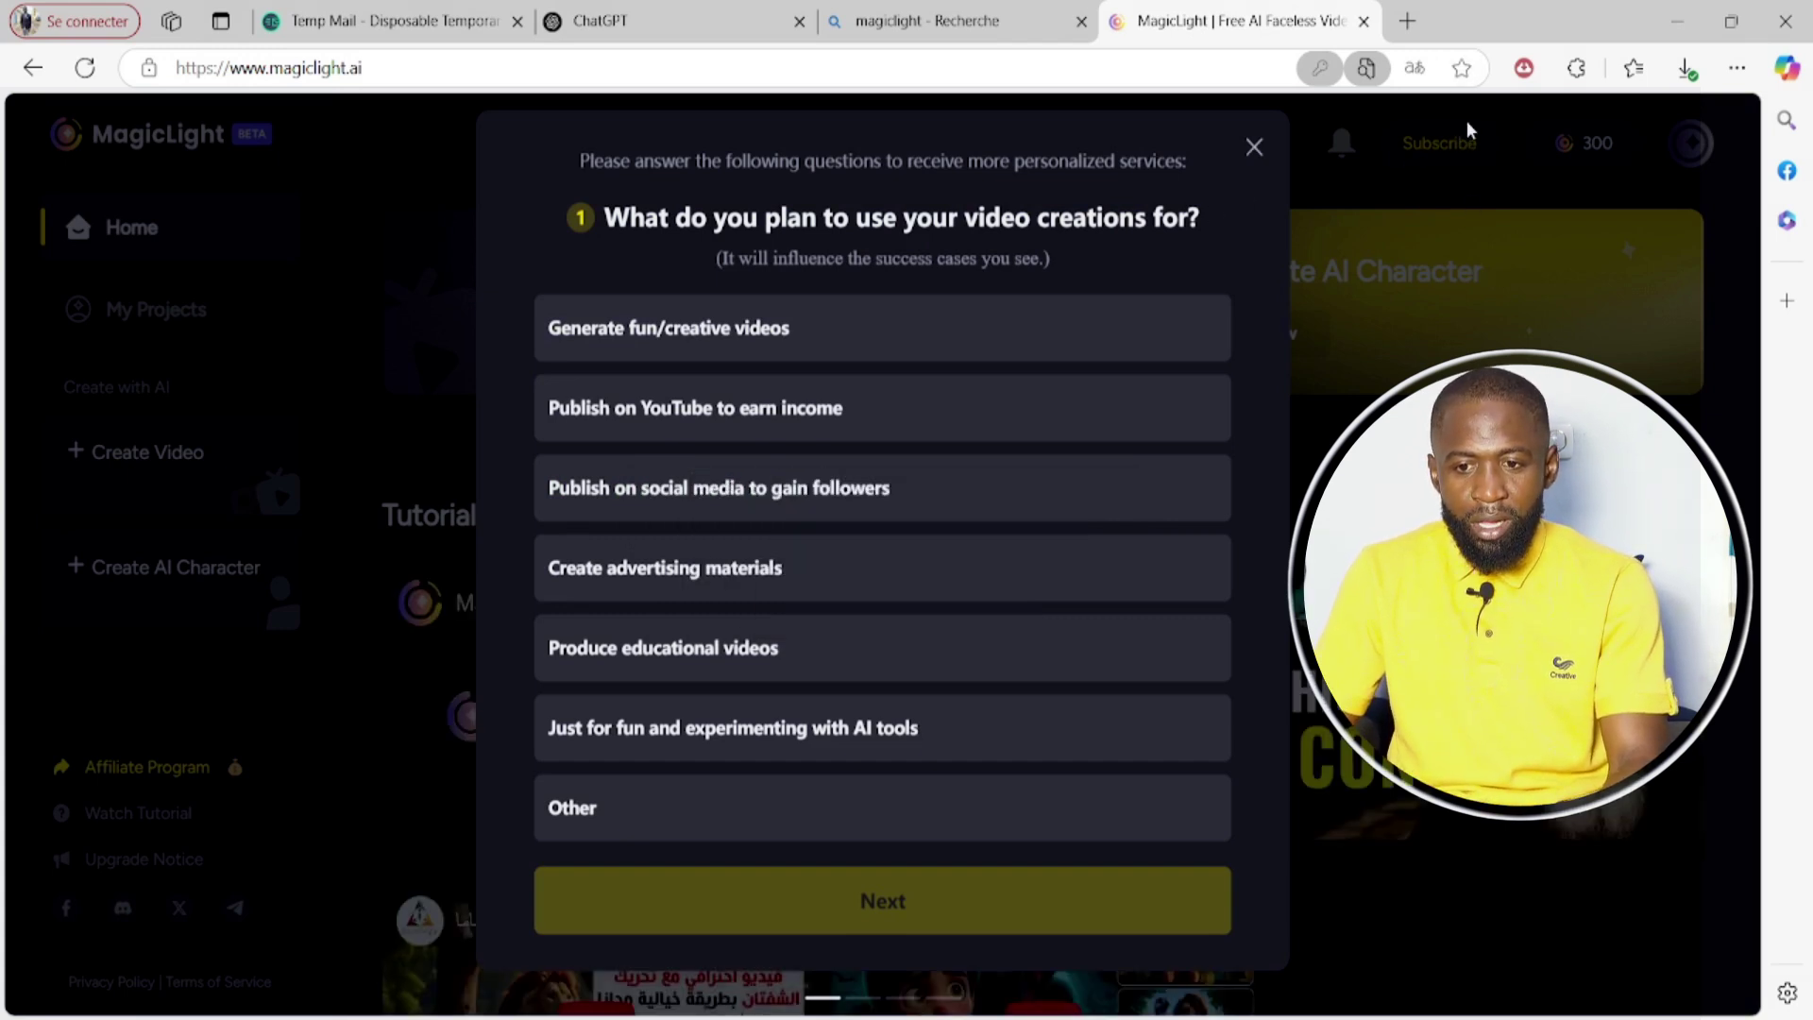
{"action": "left_click", "coordinate": [1257, 151]}
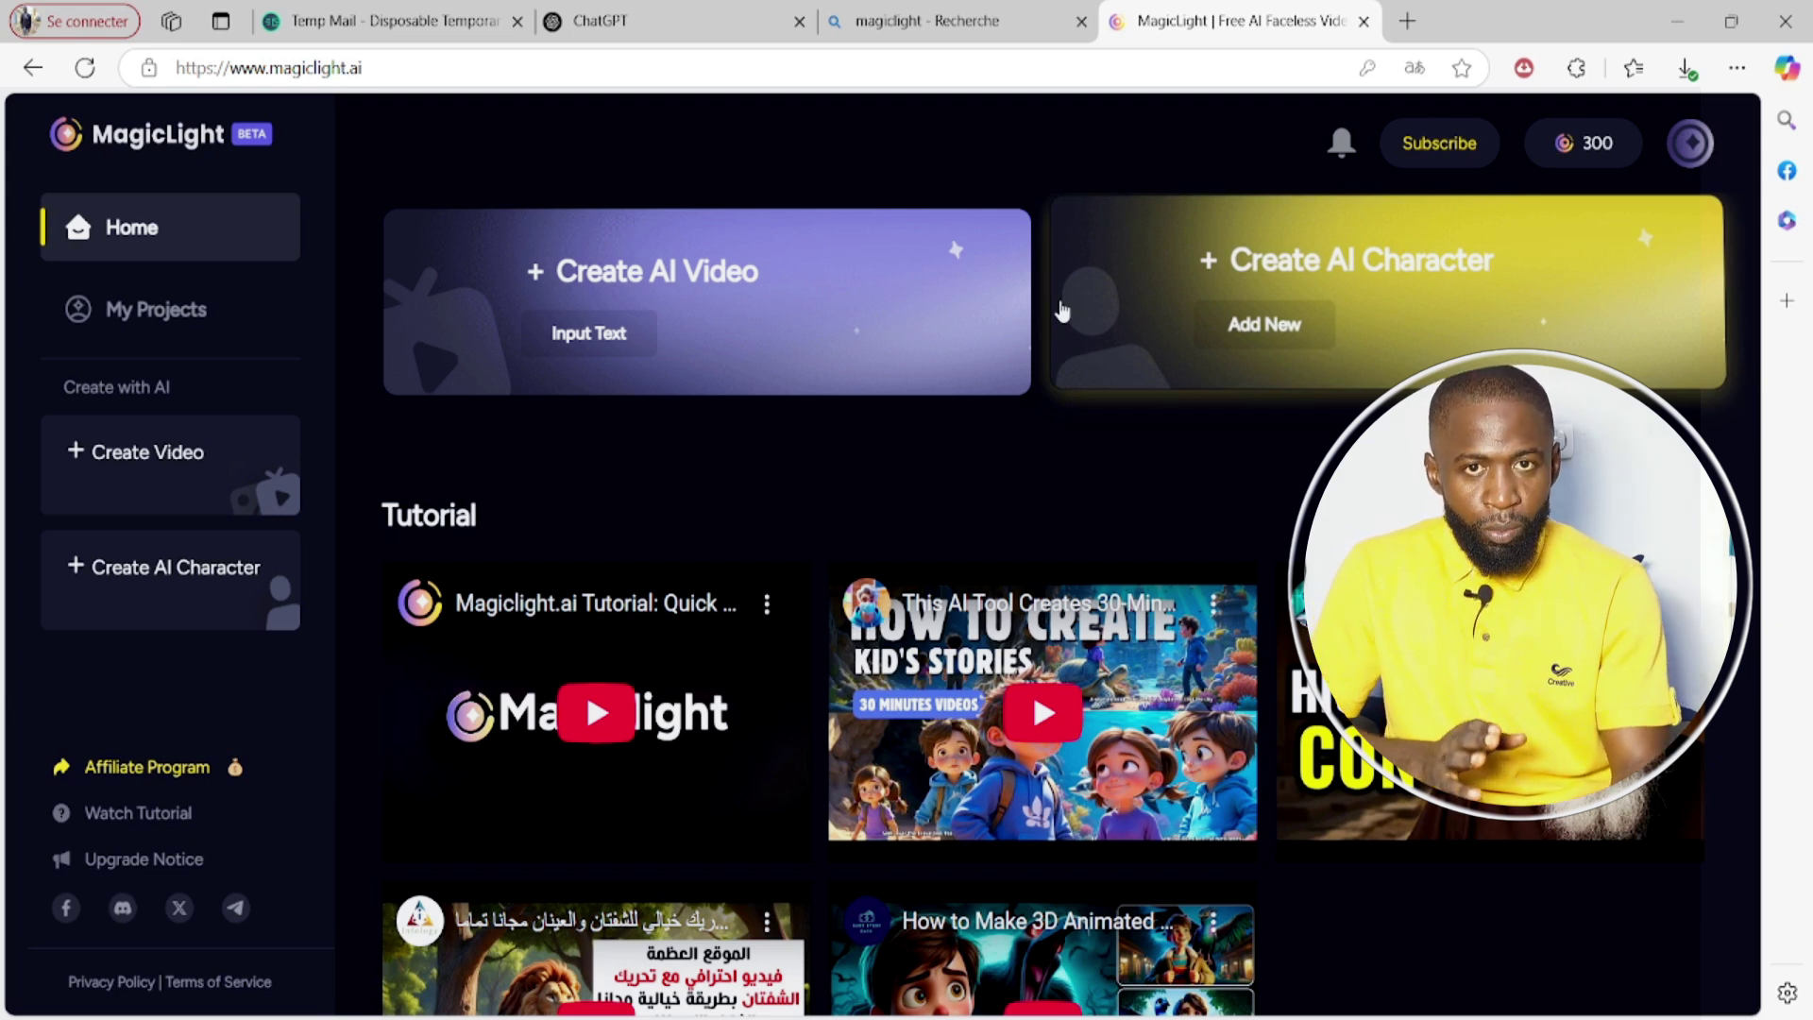
Browse the Community videos on the home page and open the details of "Cairo Nights: Blood Pharaoh"
{"action": "scroll", "coordinate": [1062, 307], "scroll_direction": "down", "scroll_amount": 1}
{"action": "scroll", "coordinate": [1063, 305], "scroll_direction": "down", "scroll_amount": 3}
{"action": "scroll", "coordinate": [896, 547], "scroll_direction": "down", "scroll_amount": 4}
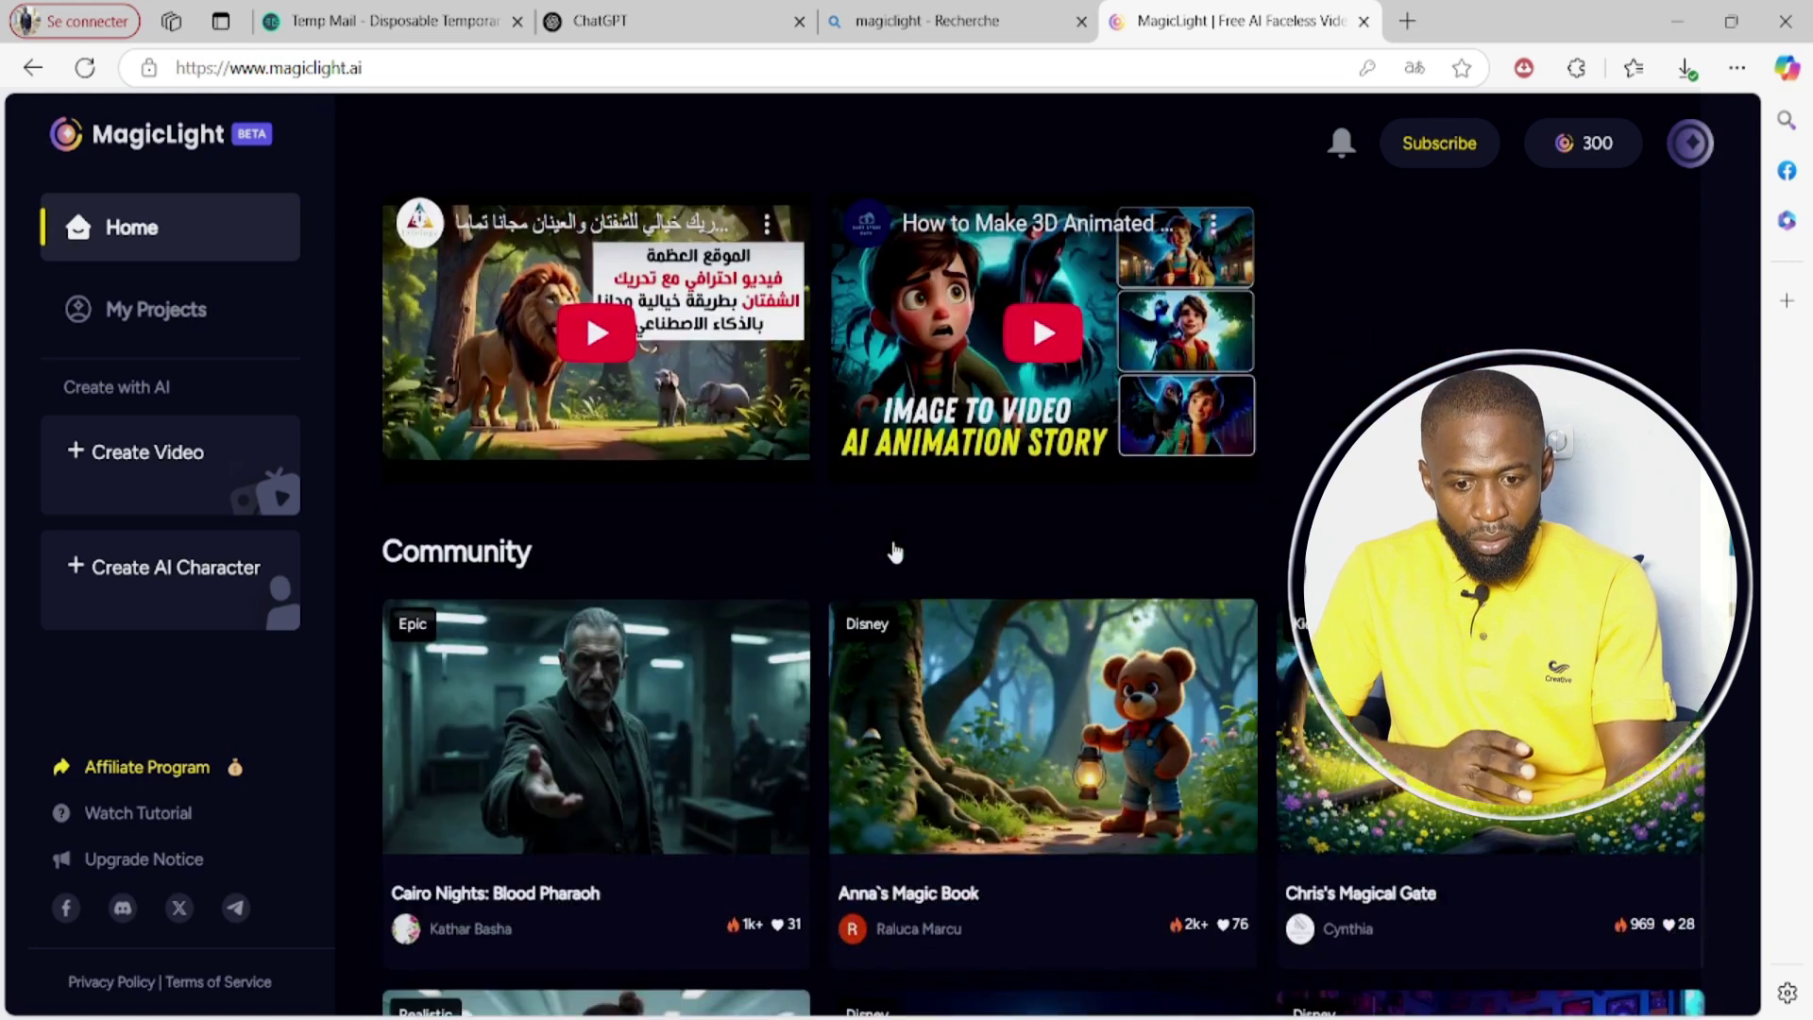
{"action": "scroll", "coordinate": [581, 503], "scroll_direction": "up", "scroll_amount": 1}
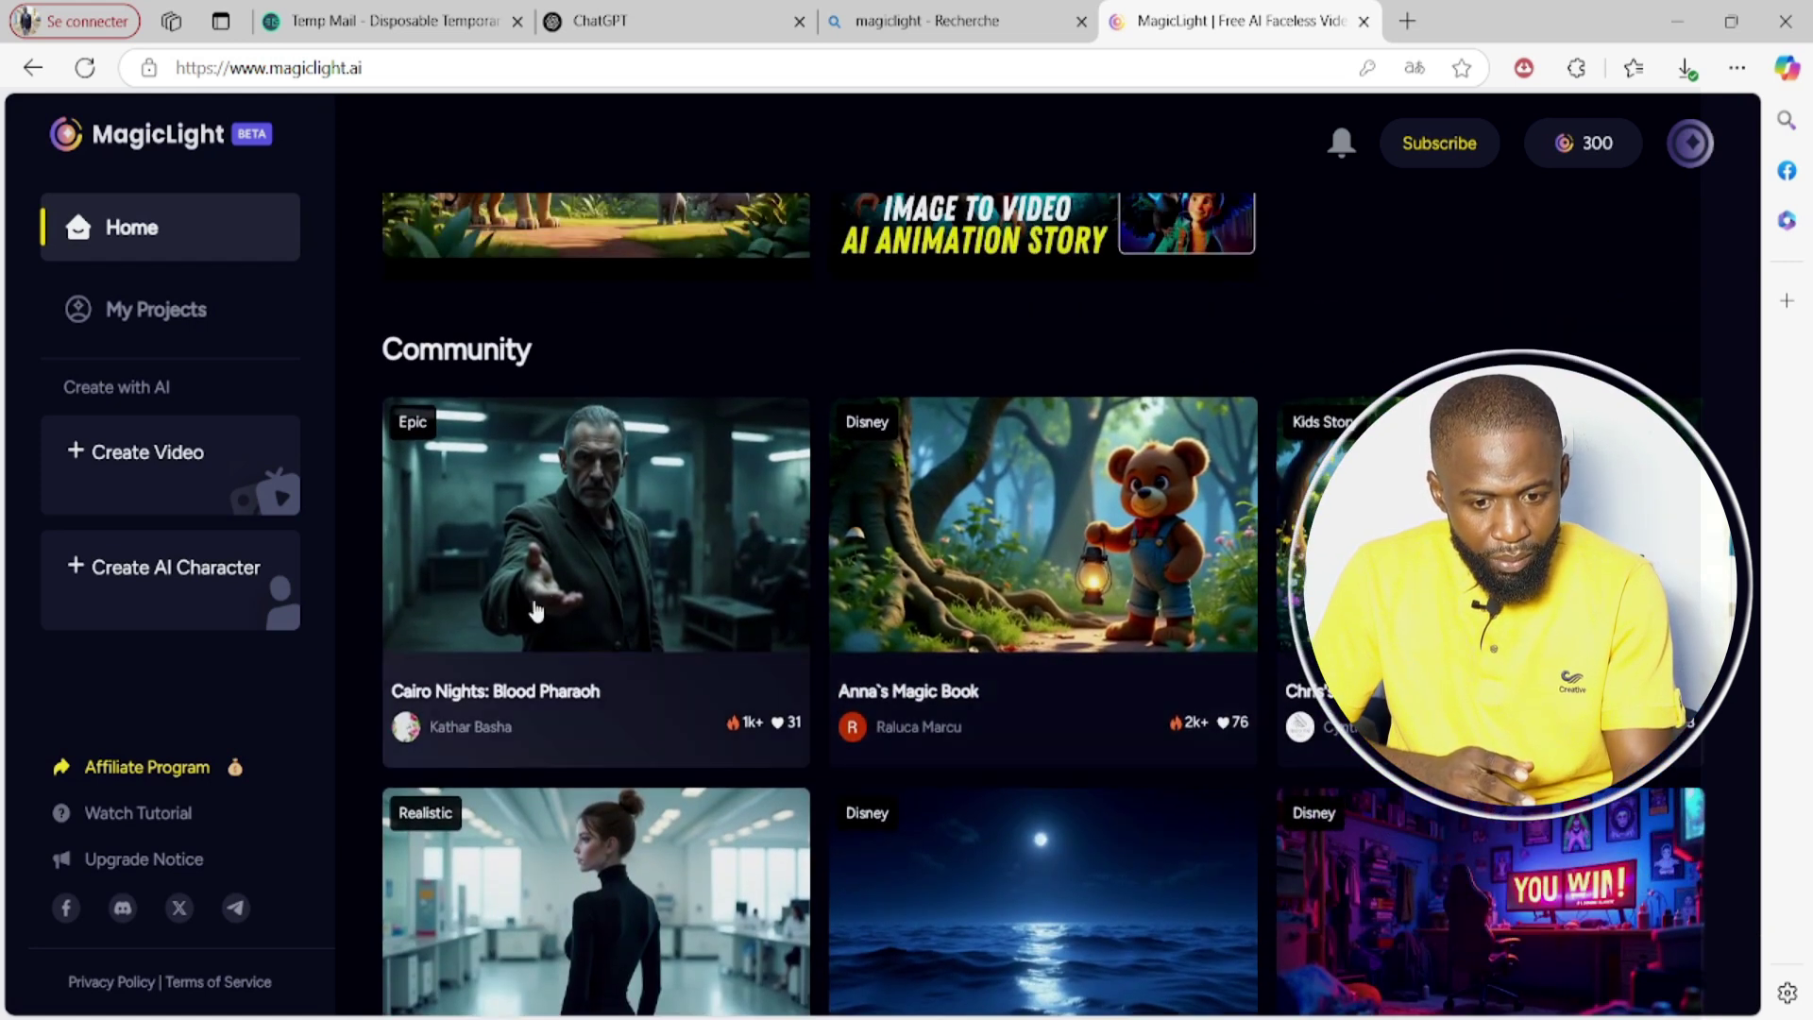
{"action": "left_click", "coordinate": [572, 557]}
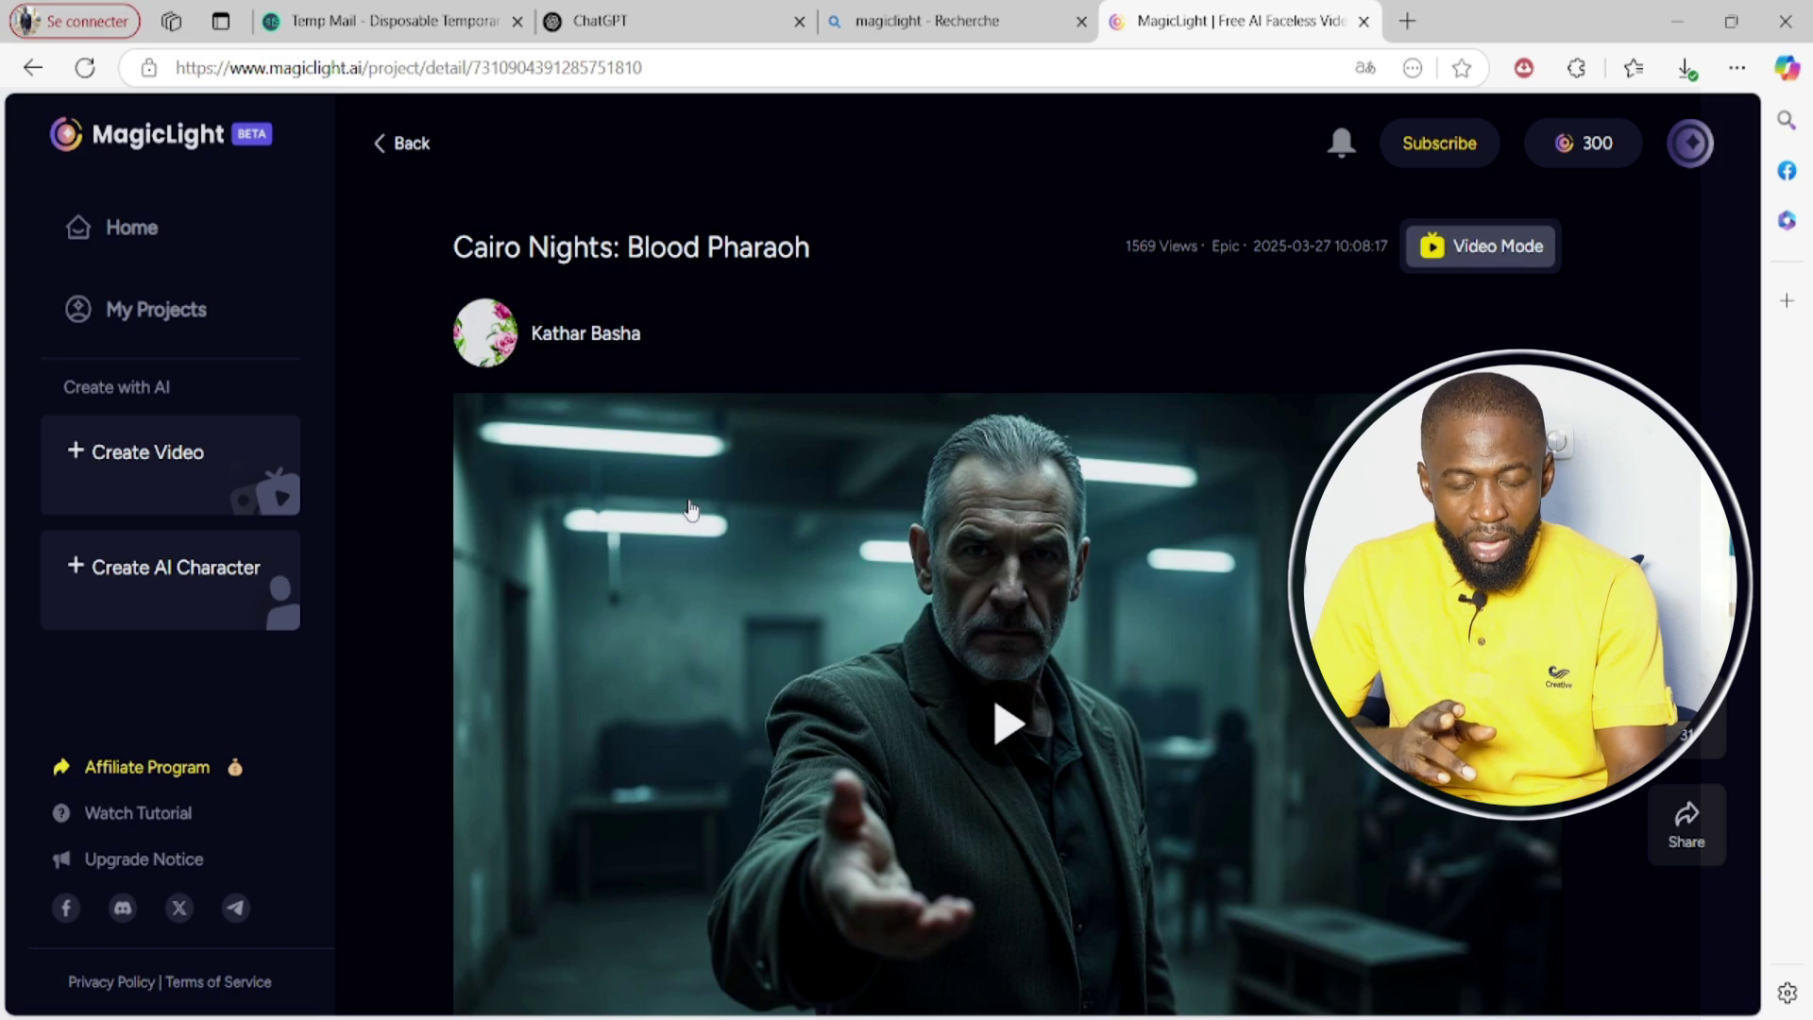
{"action": "scroll", "coordinate": [1105, 688], "scroll_direction": "down", "scroll_amount": 5}
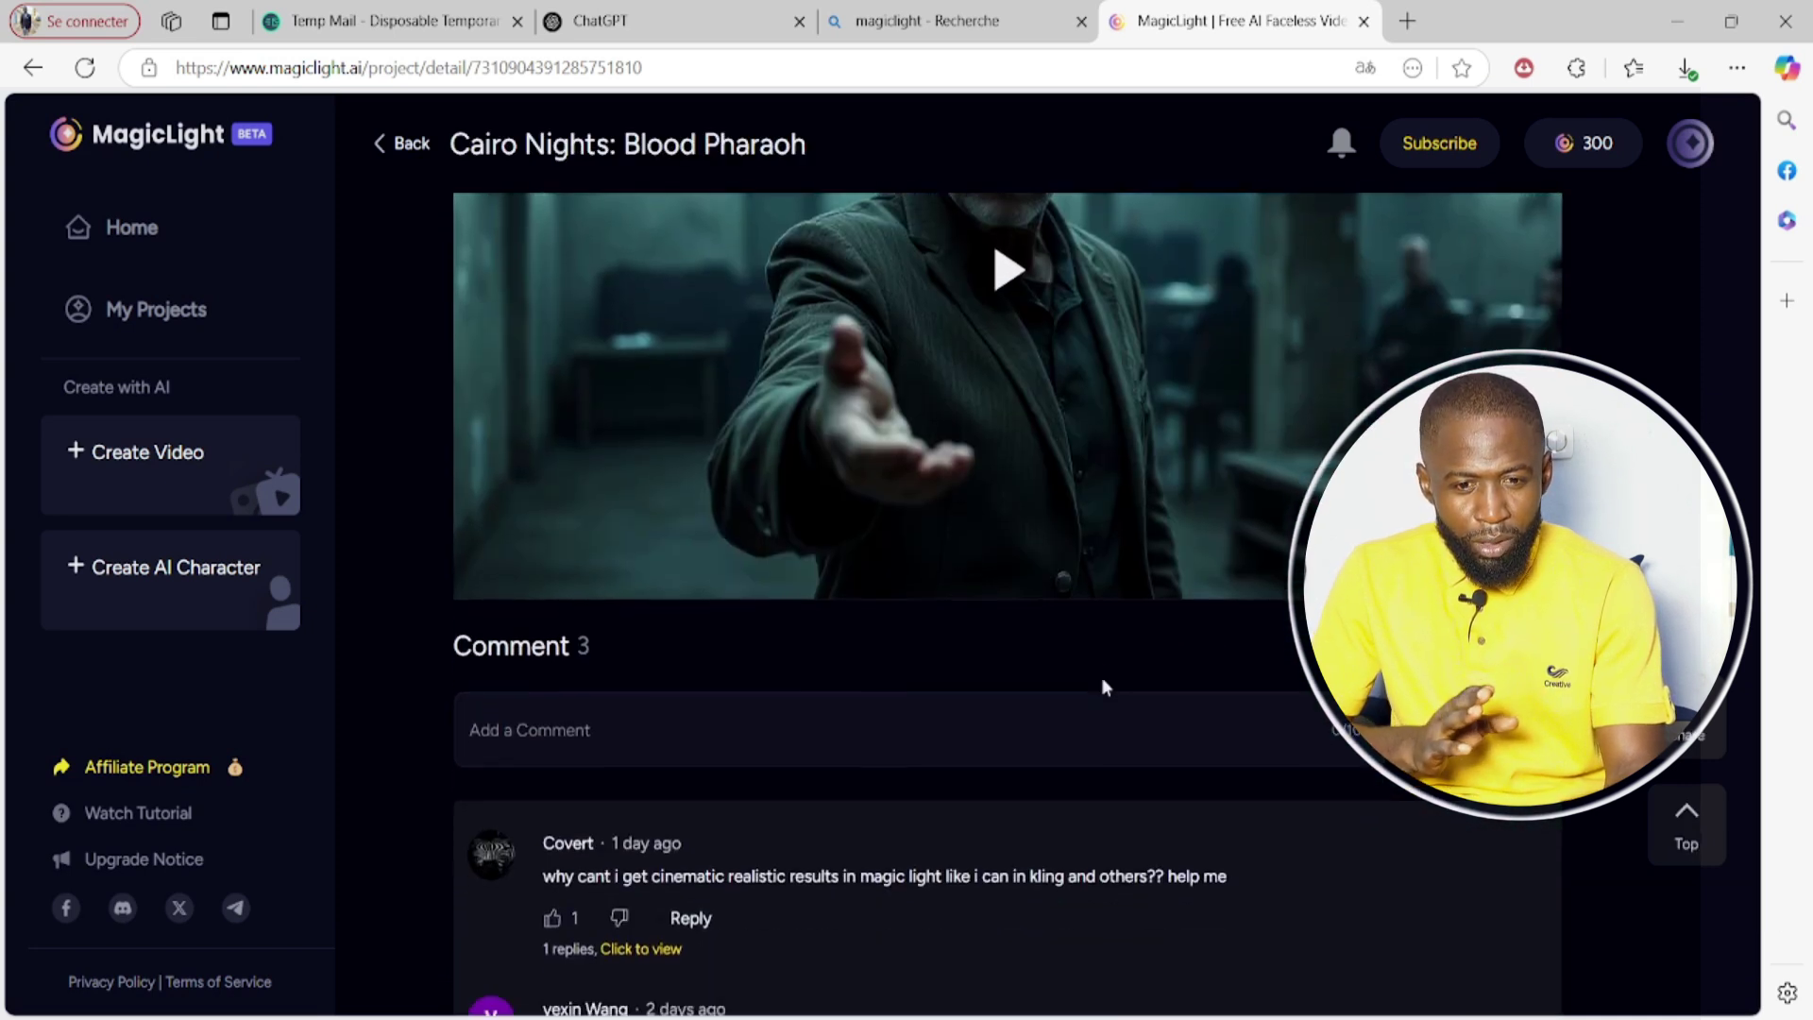
{"action": "scroll", "coordinate": [1105, 685], "scroll_direction": "up", "scroll_amount": 5}
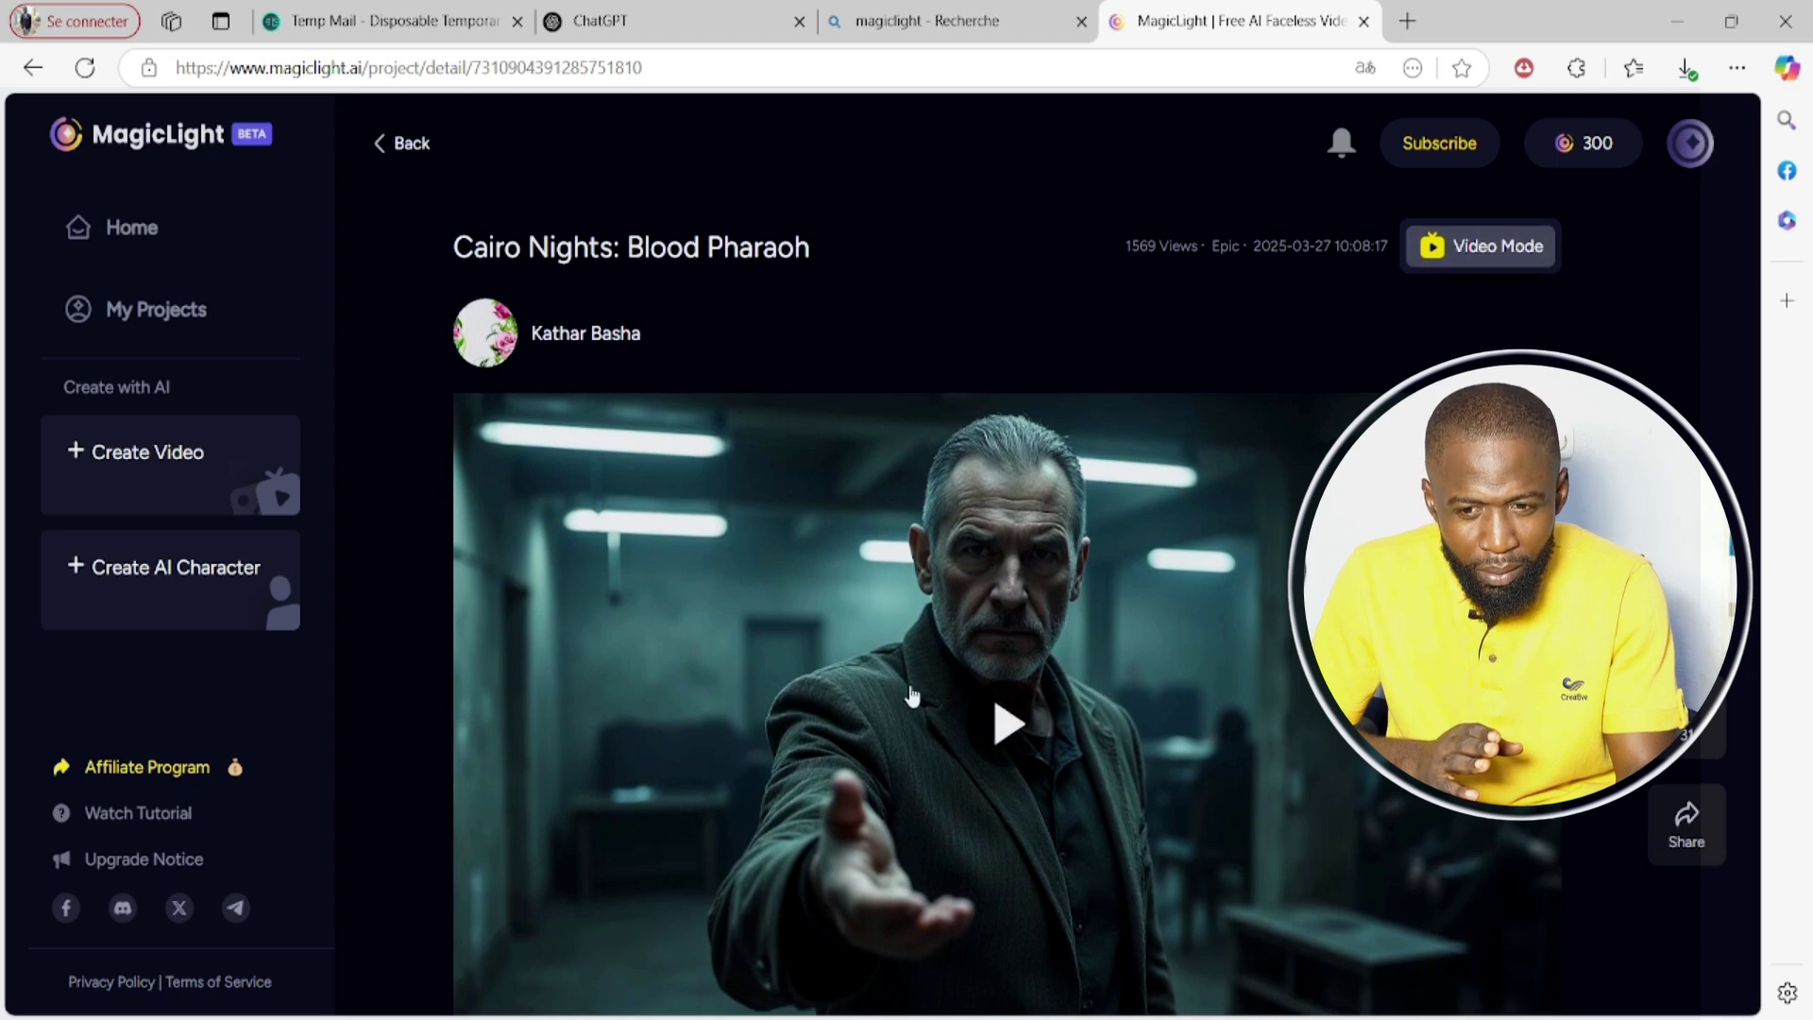
Play a few seconds of the "Cairo Nights: Blood Pharaoh" video, pause it and return to the home page
{"action": "left_click", "coordinate": [1046, 746]}
{"action": "scroll", "coordinate": [1048, 746], "scroll_direction": "down", "scroll_amount": 2}
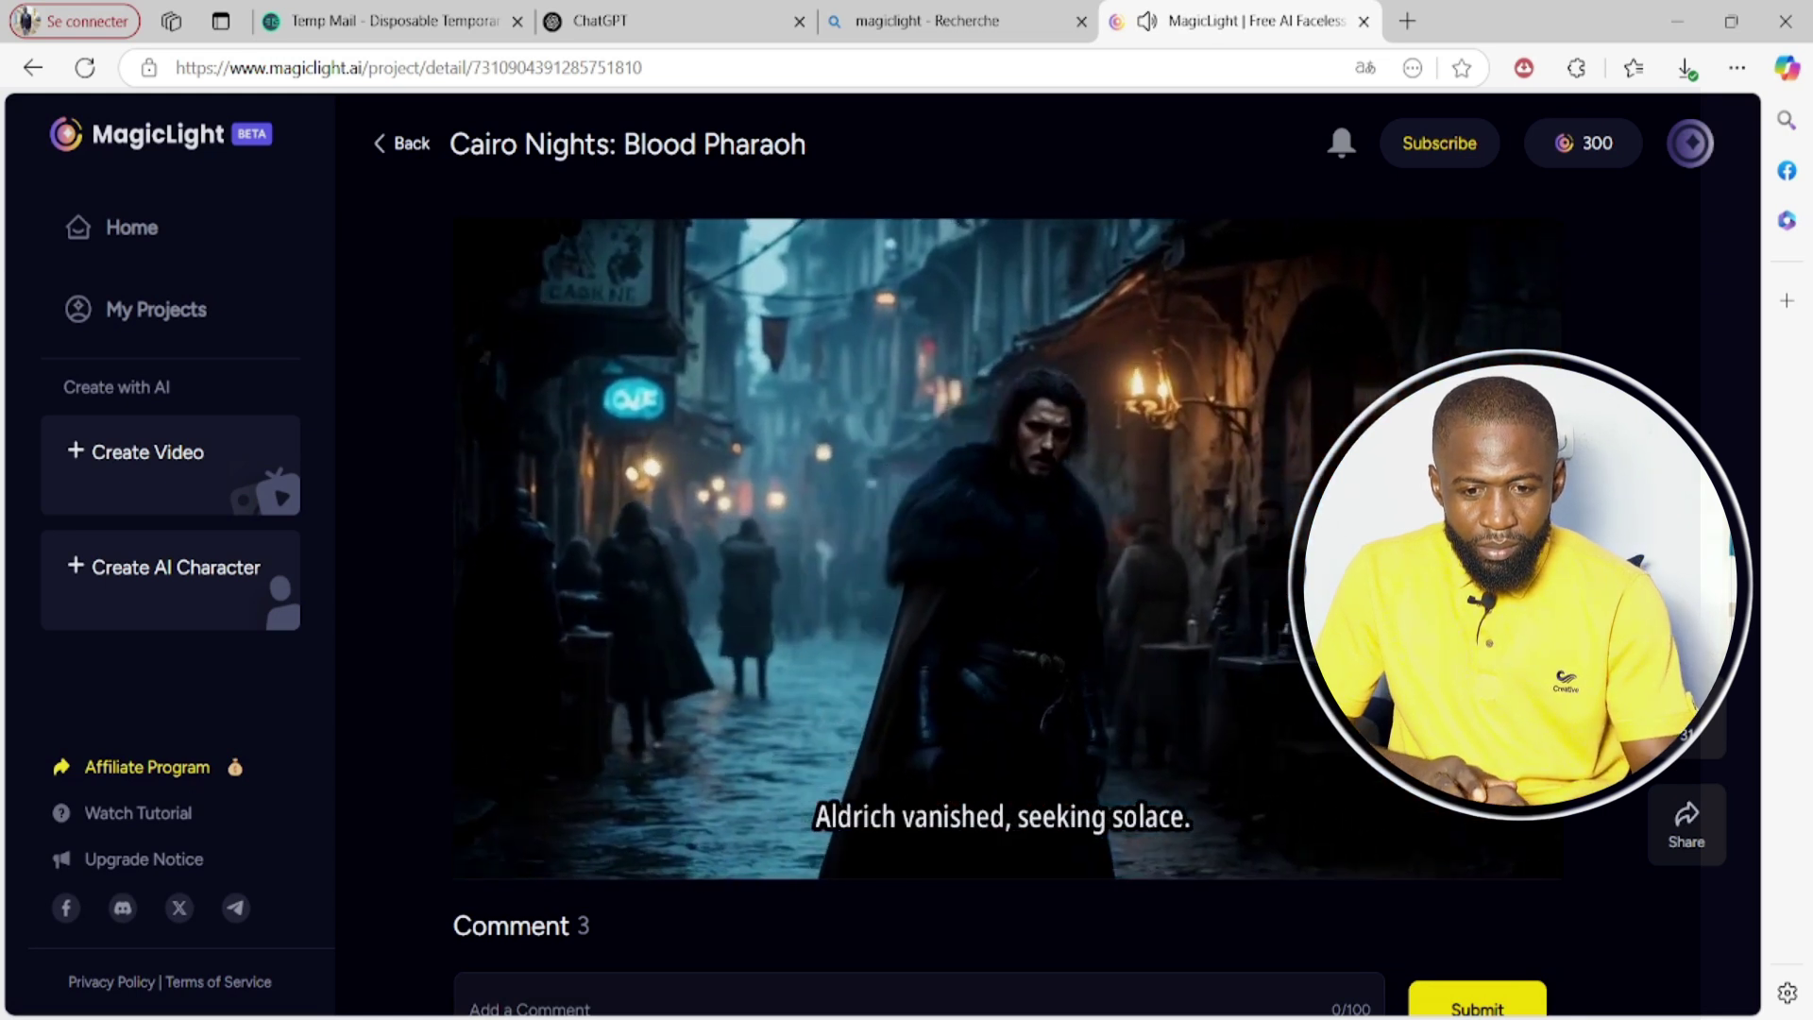
{"action": "left_click", "coordinate": [769, 706]}
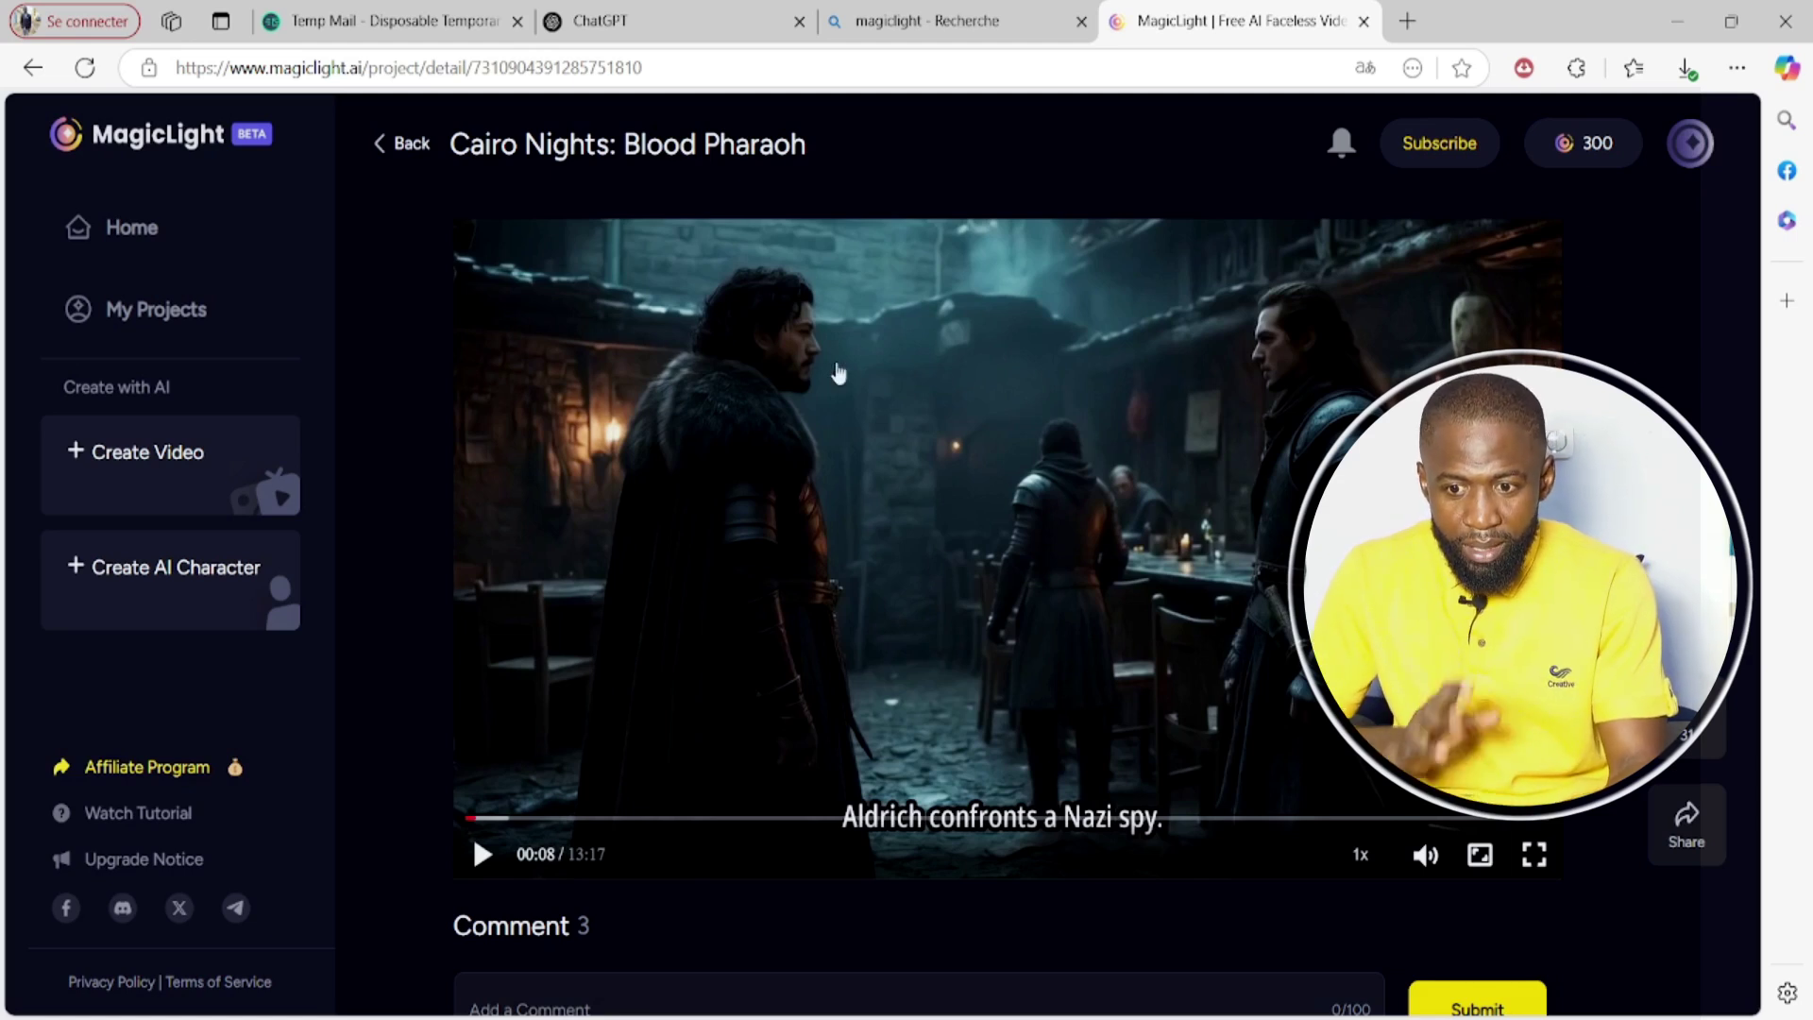
{"action": "left_click", "coordinate": [387, 143]}
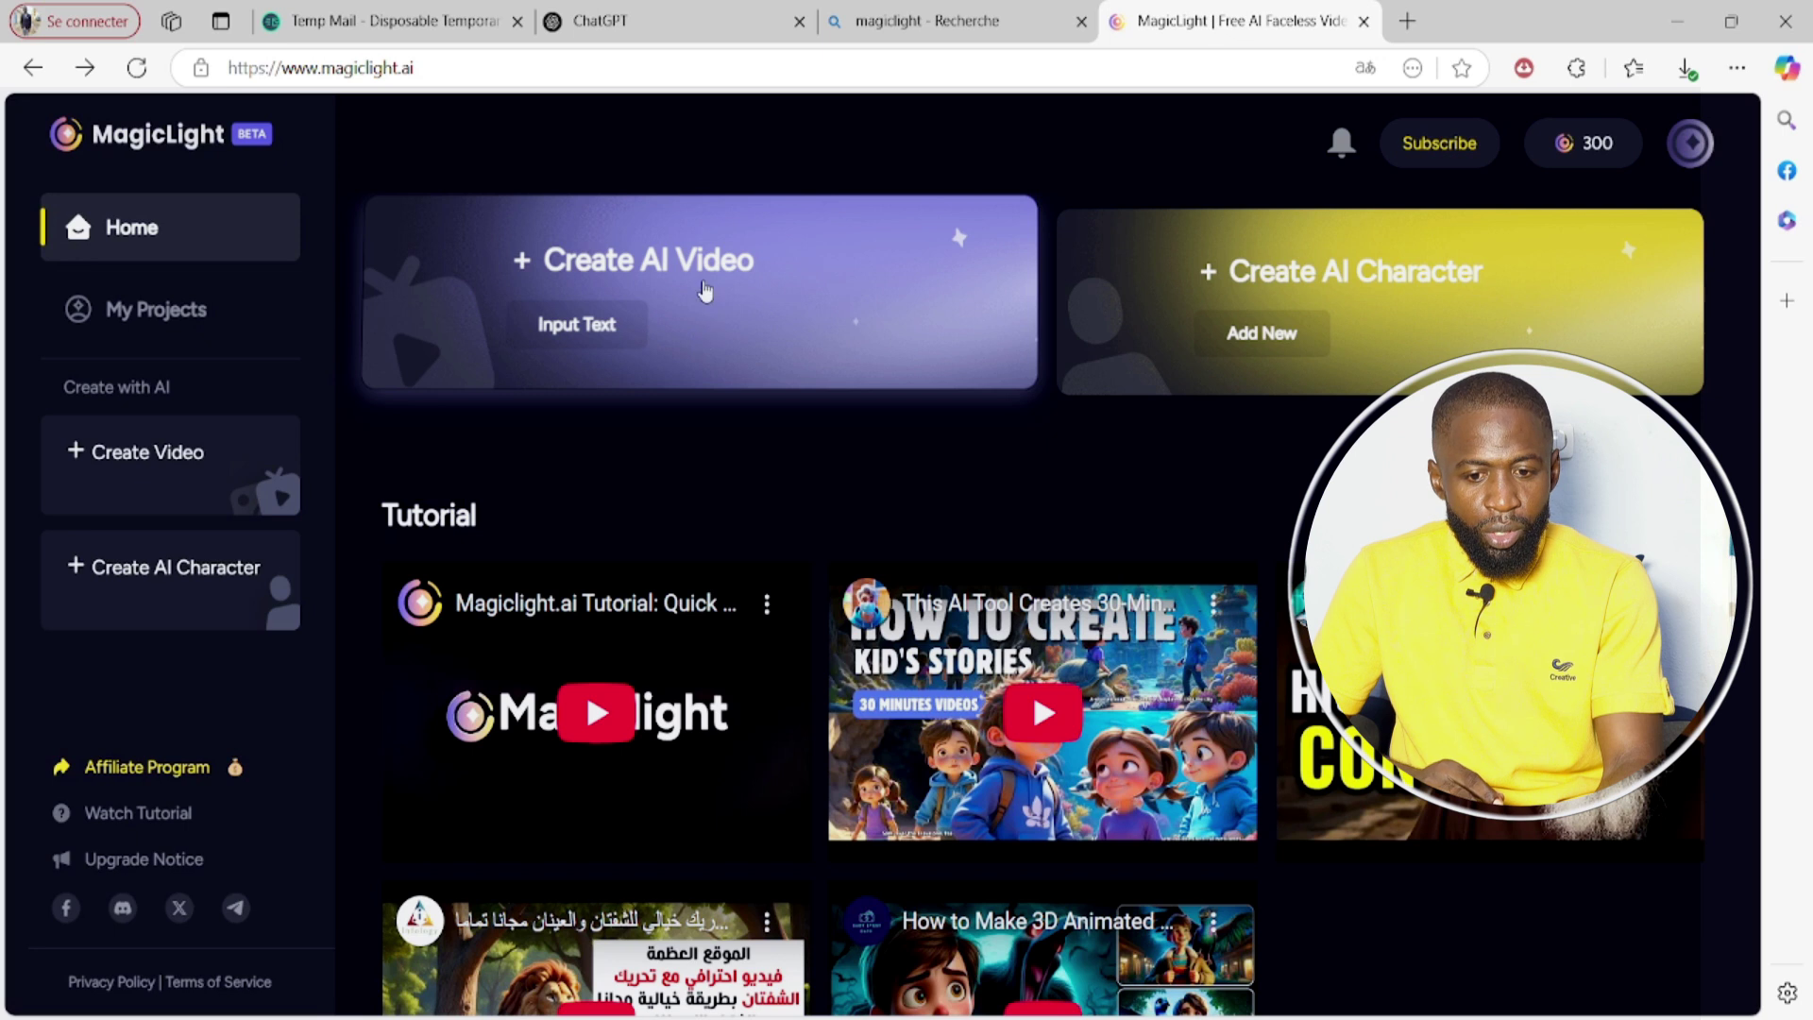
Start a new AI video project and place the cursor in the empty Smart Script text
{"action": "left_click", "coordinate": [705, 291]}
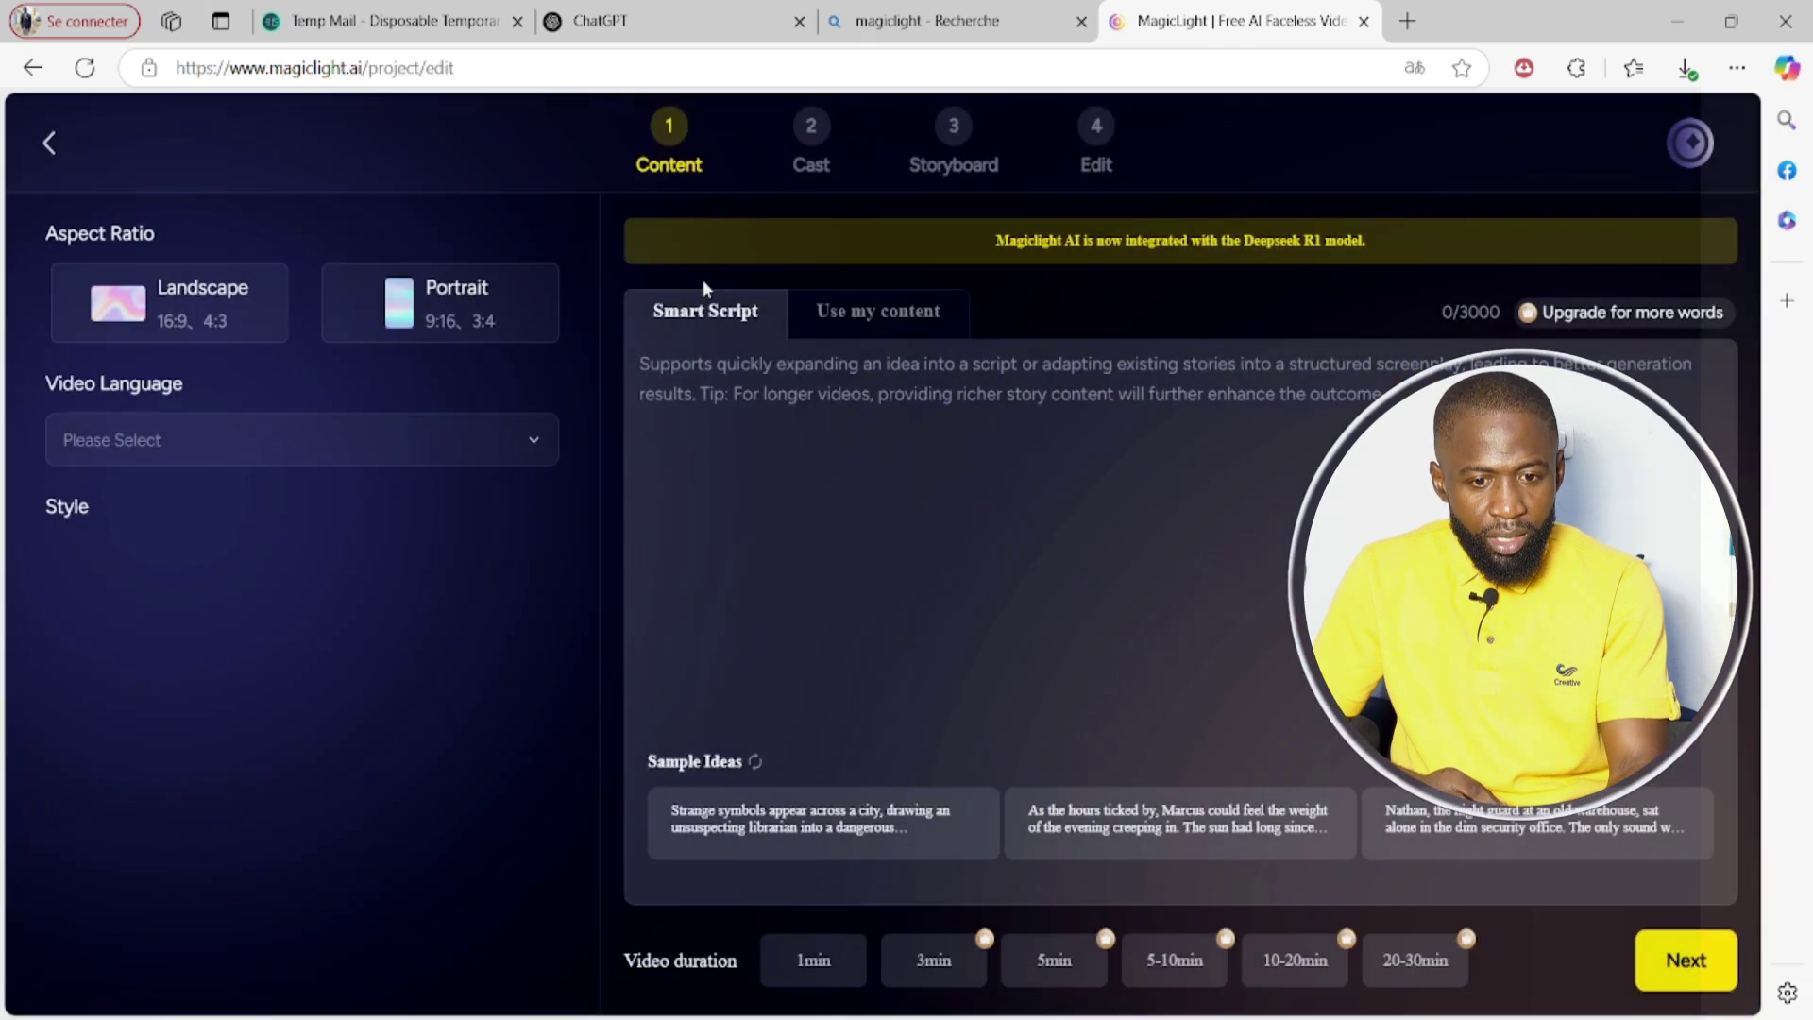
{"action": "left_click", "coordinate": [727, 366]}
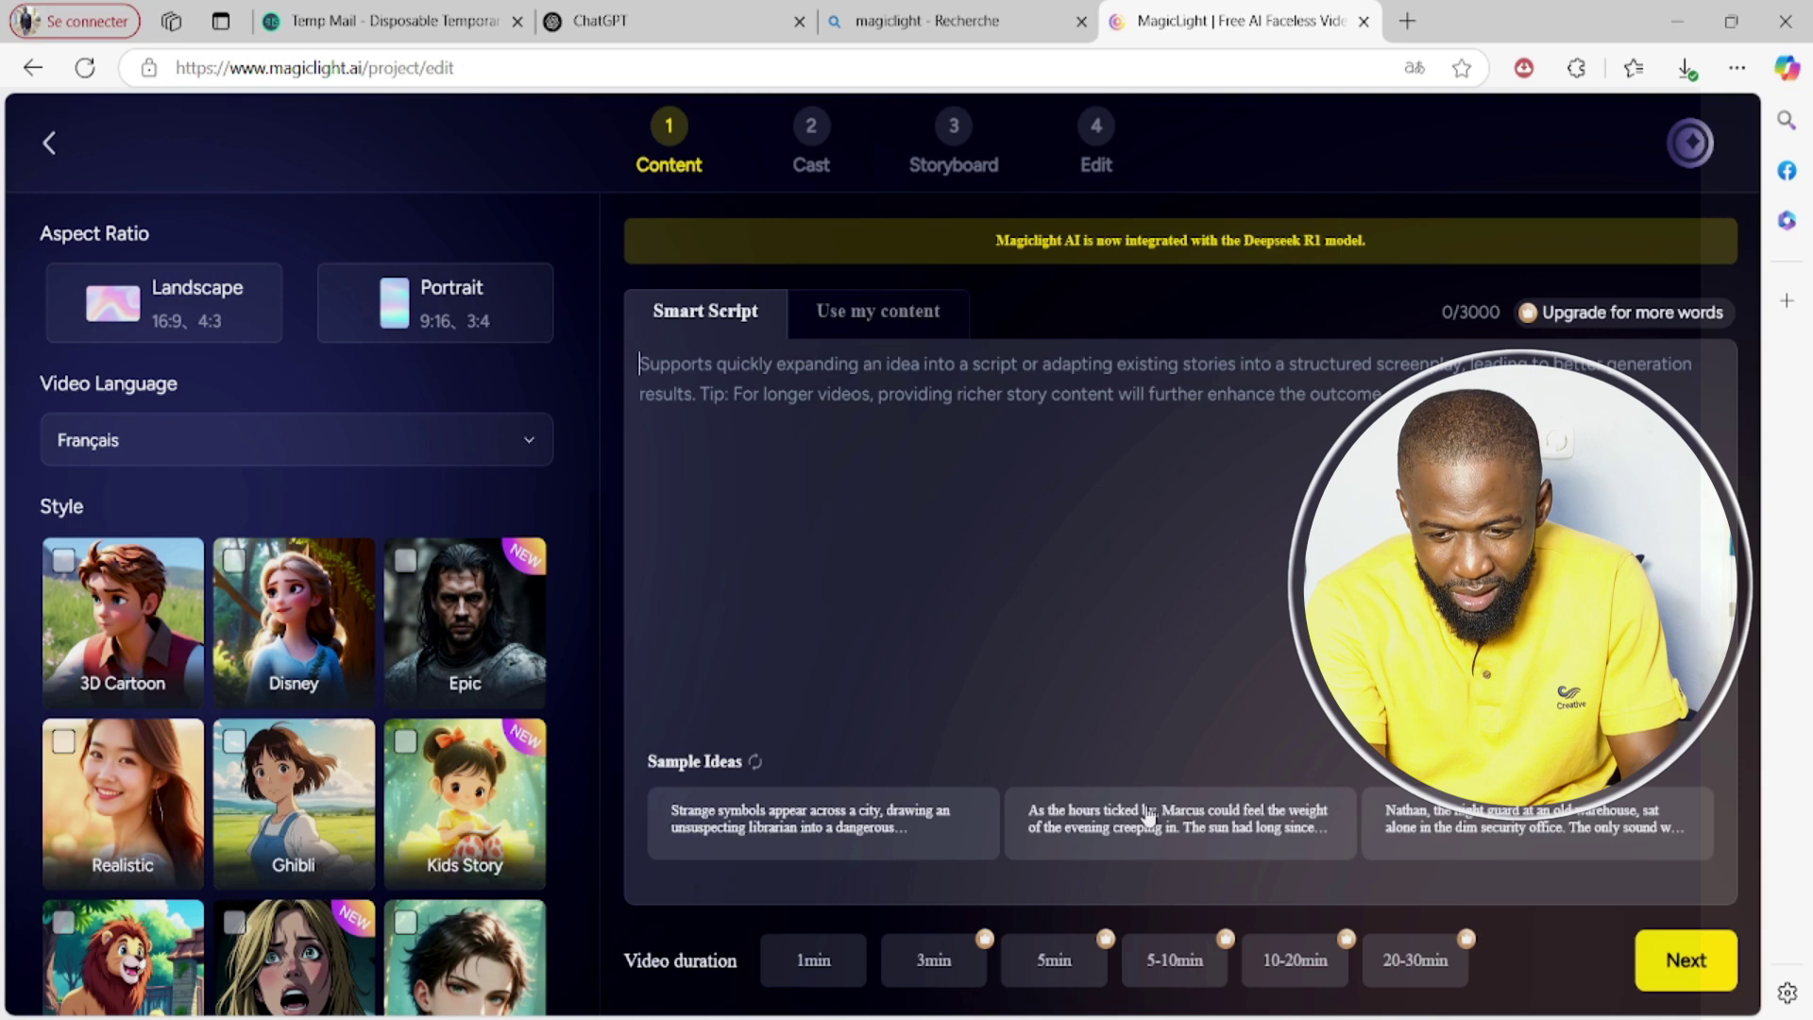
{"action": "left_click", "coordinate": [860, 822]}
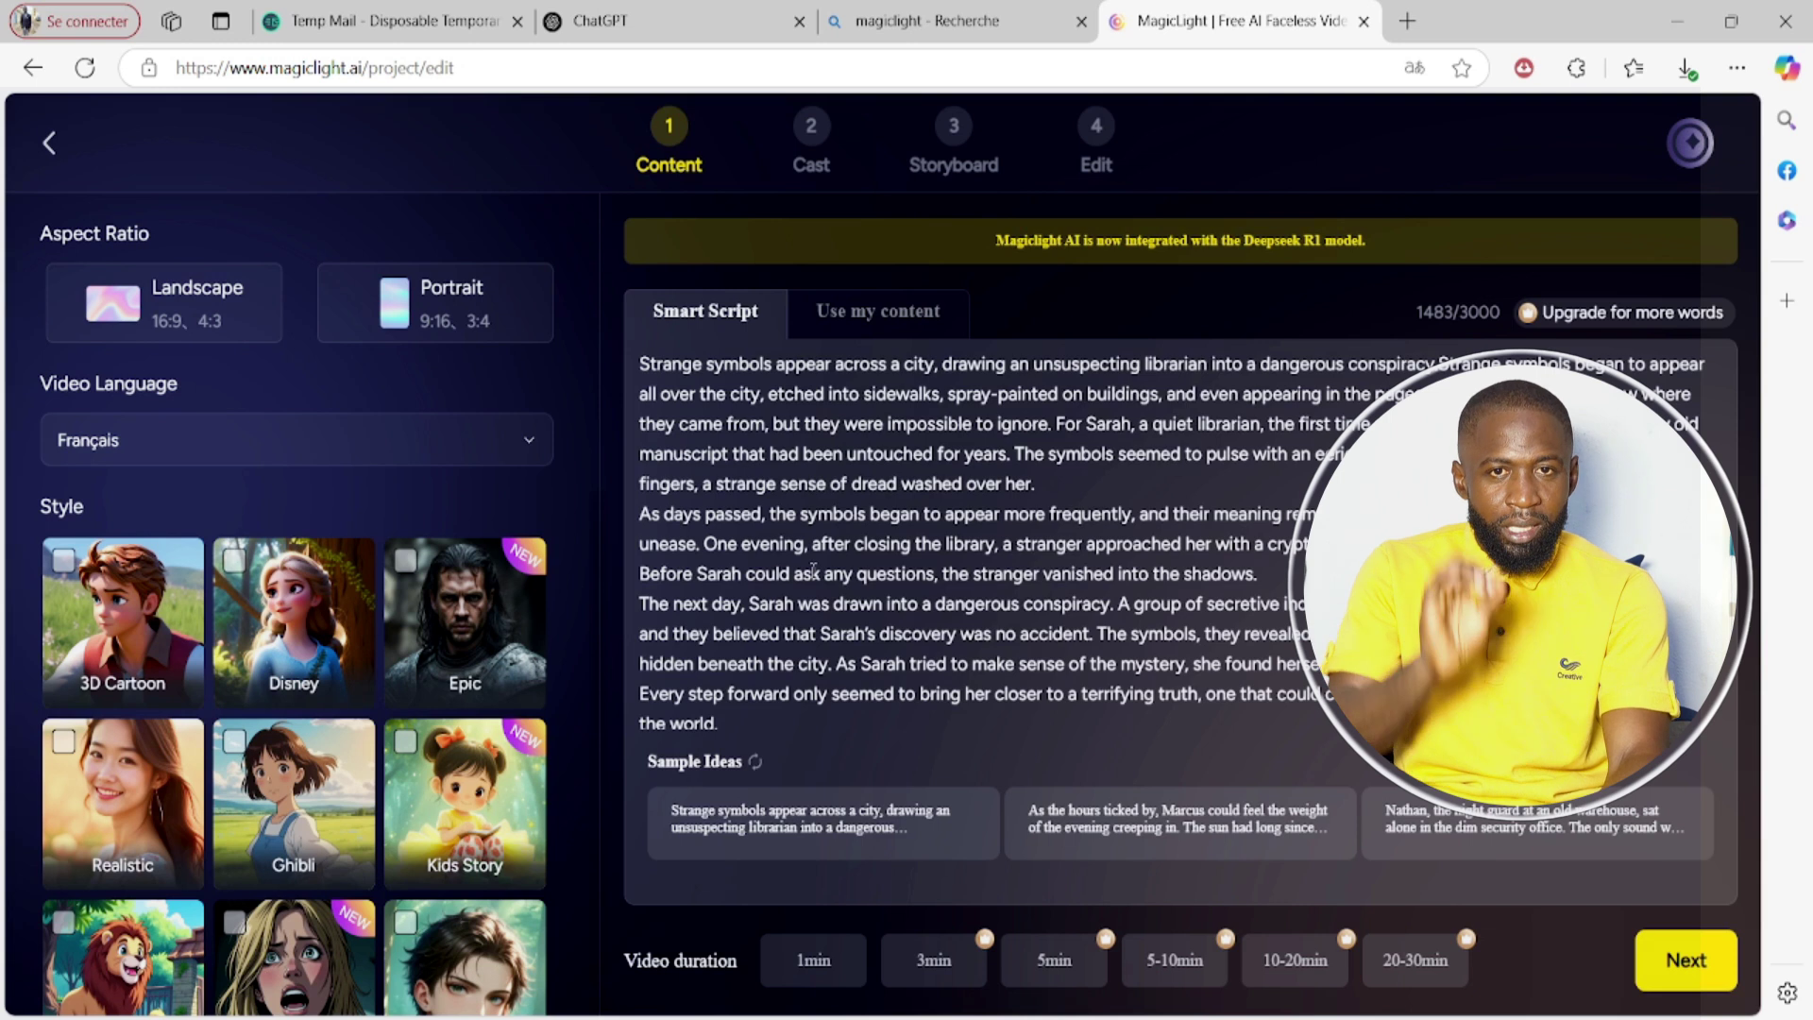
{"action": "key", "text": "ctrl+a"}
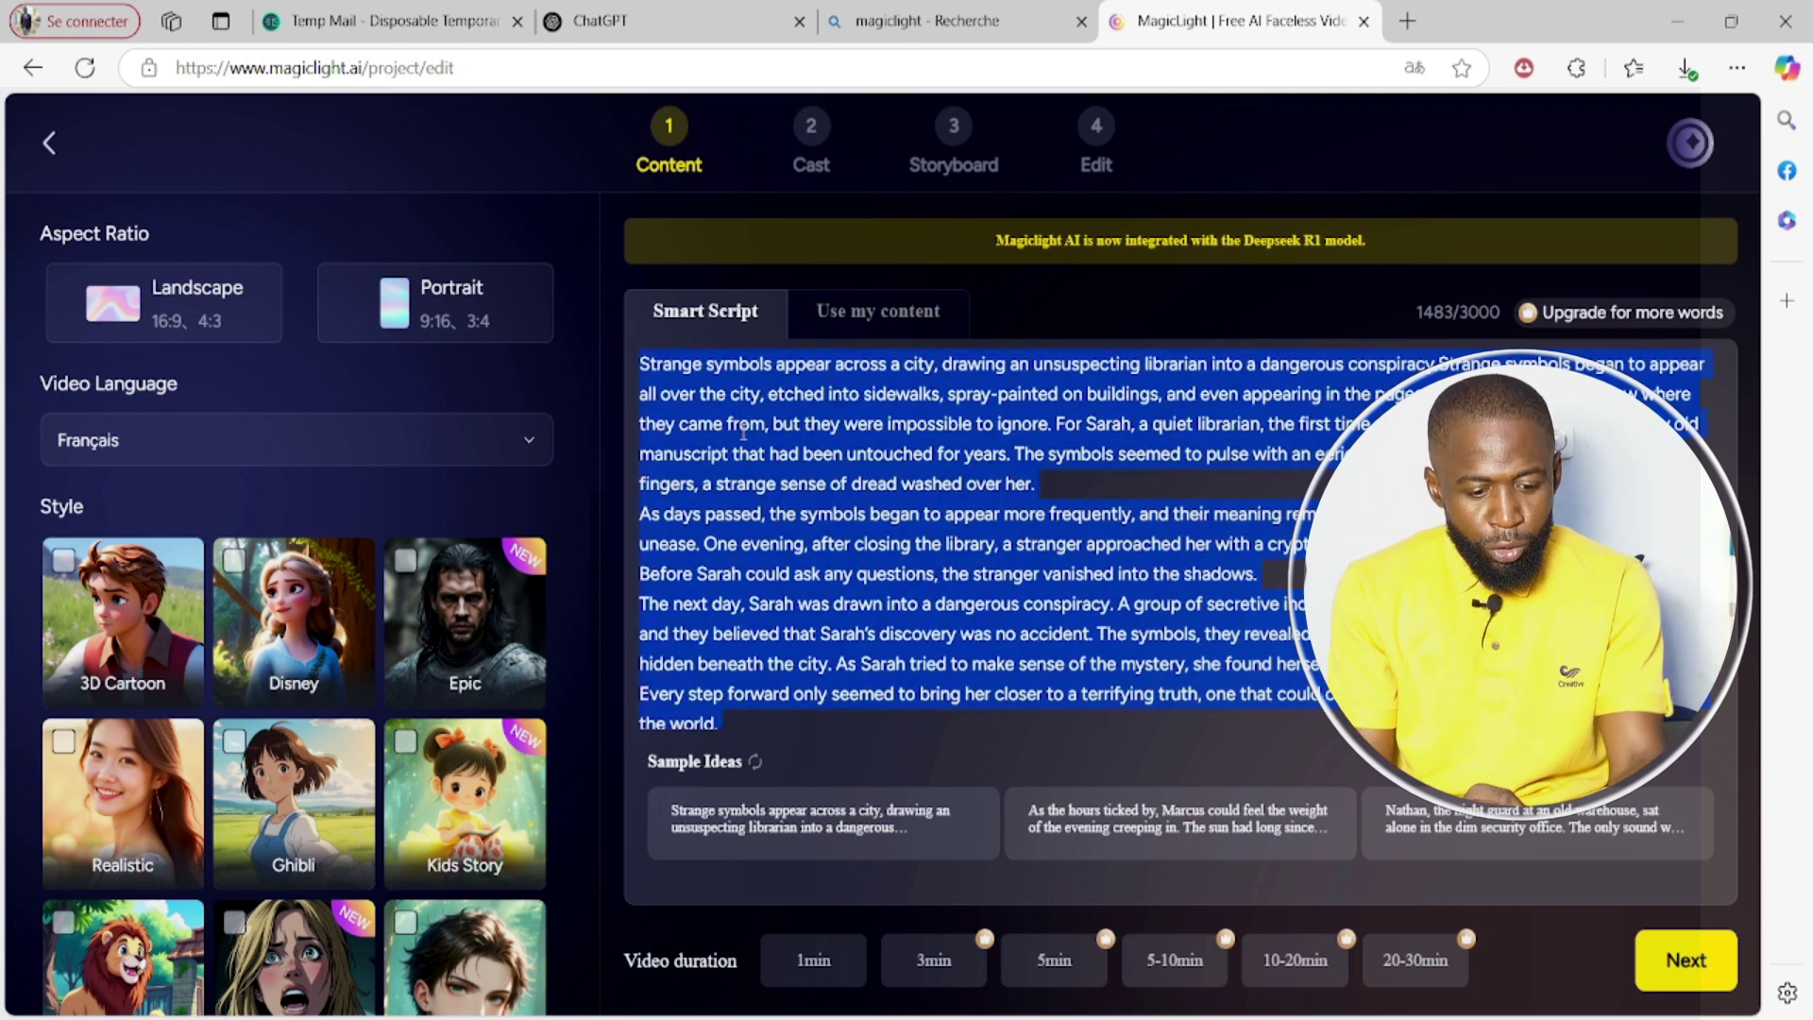
{"action": "key", "text": "BackSpace"}
Switch to ChatGPT and ask in French for a synopsis of at most 3000 words for an educational cartoon about school with 4 characters
{"action": "left_click", "coordinate": [615, 8]}
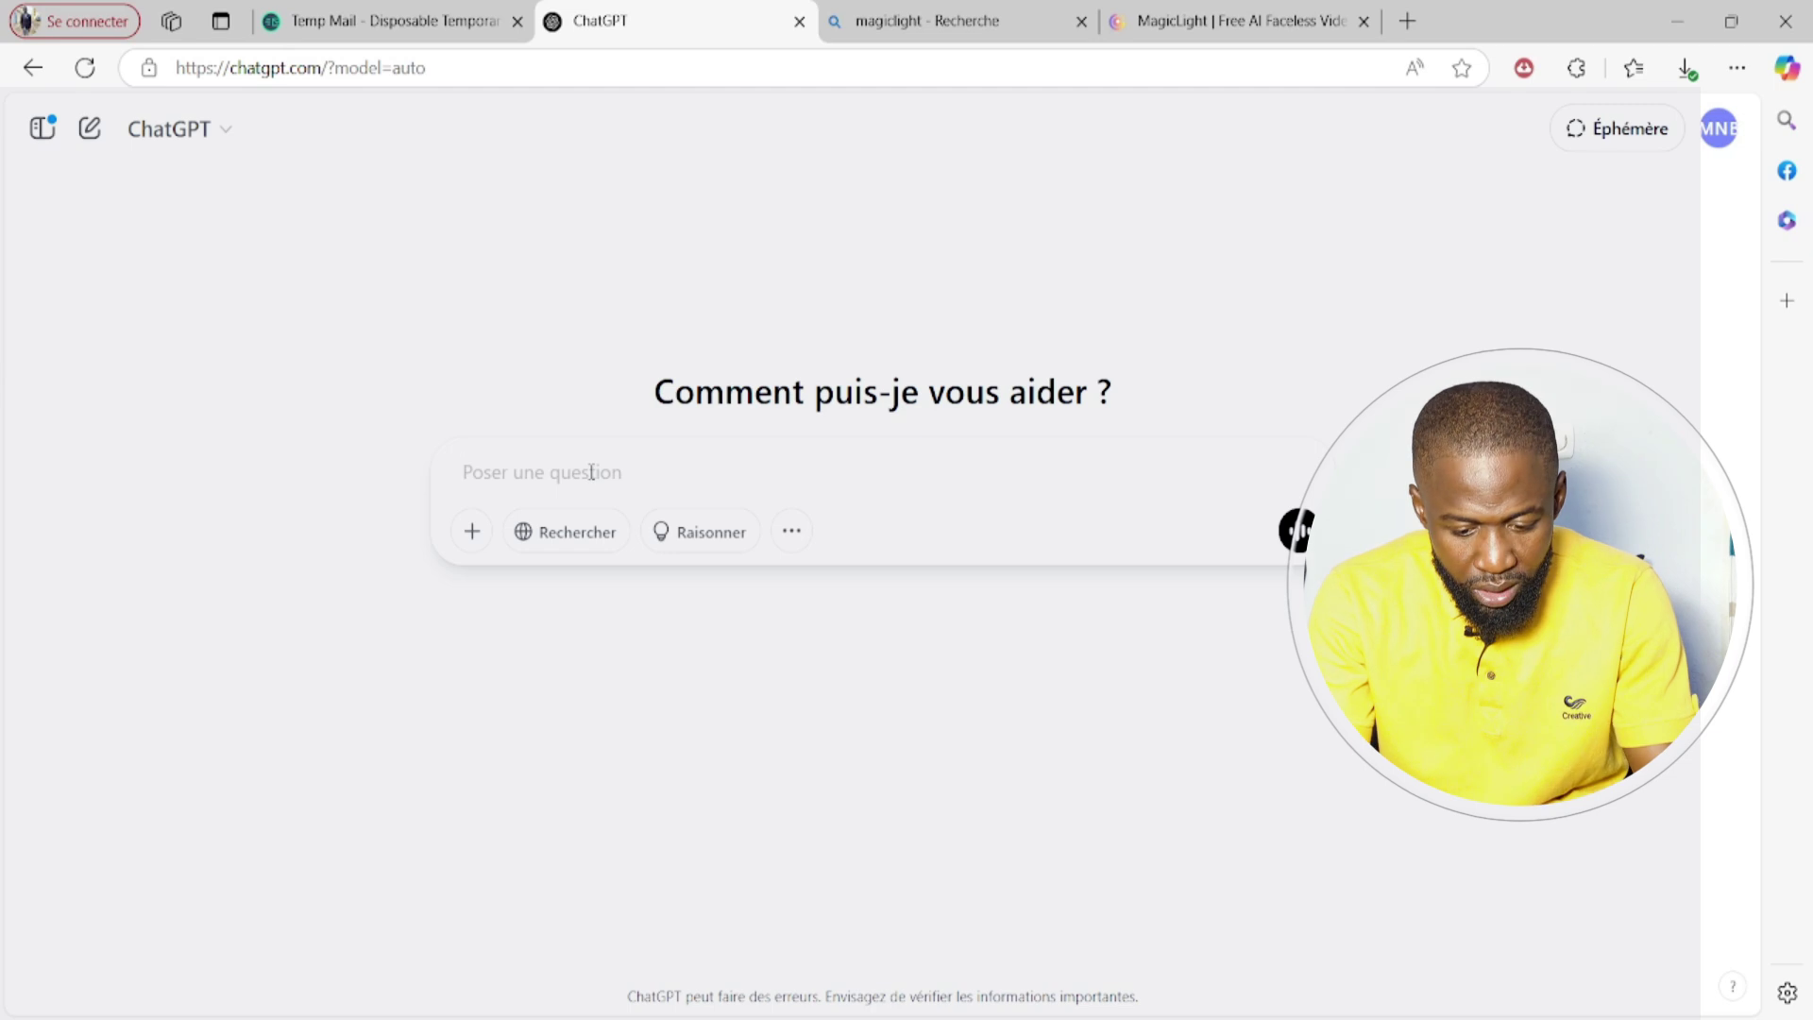
{"action": "type", "text": "je veu"}
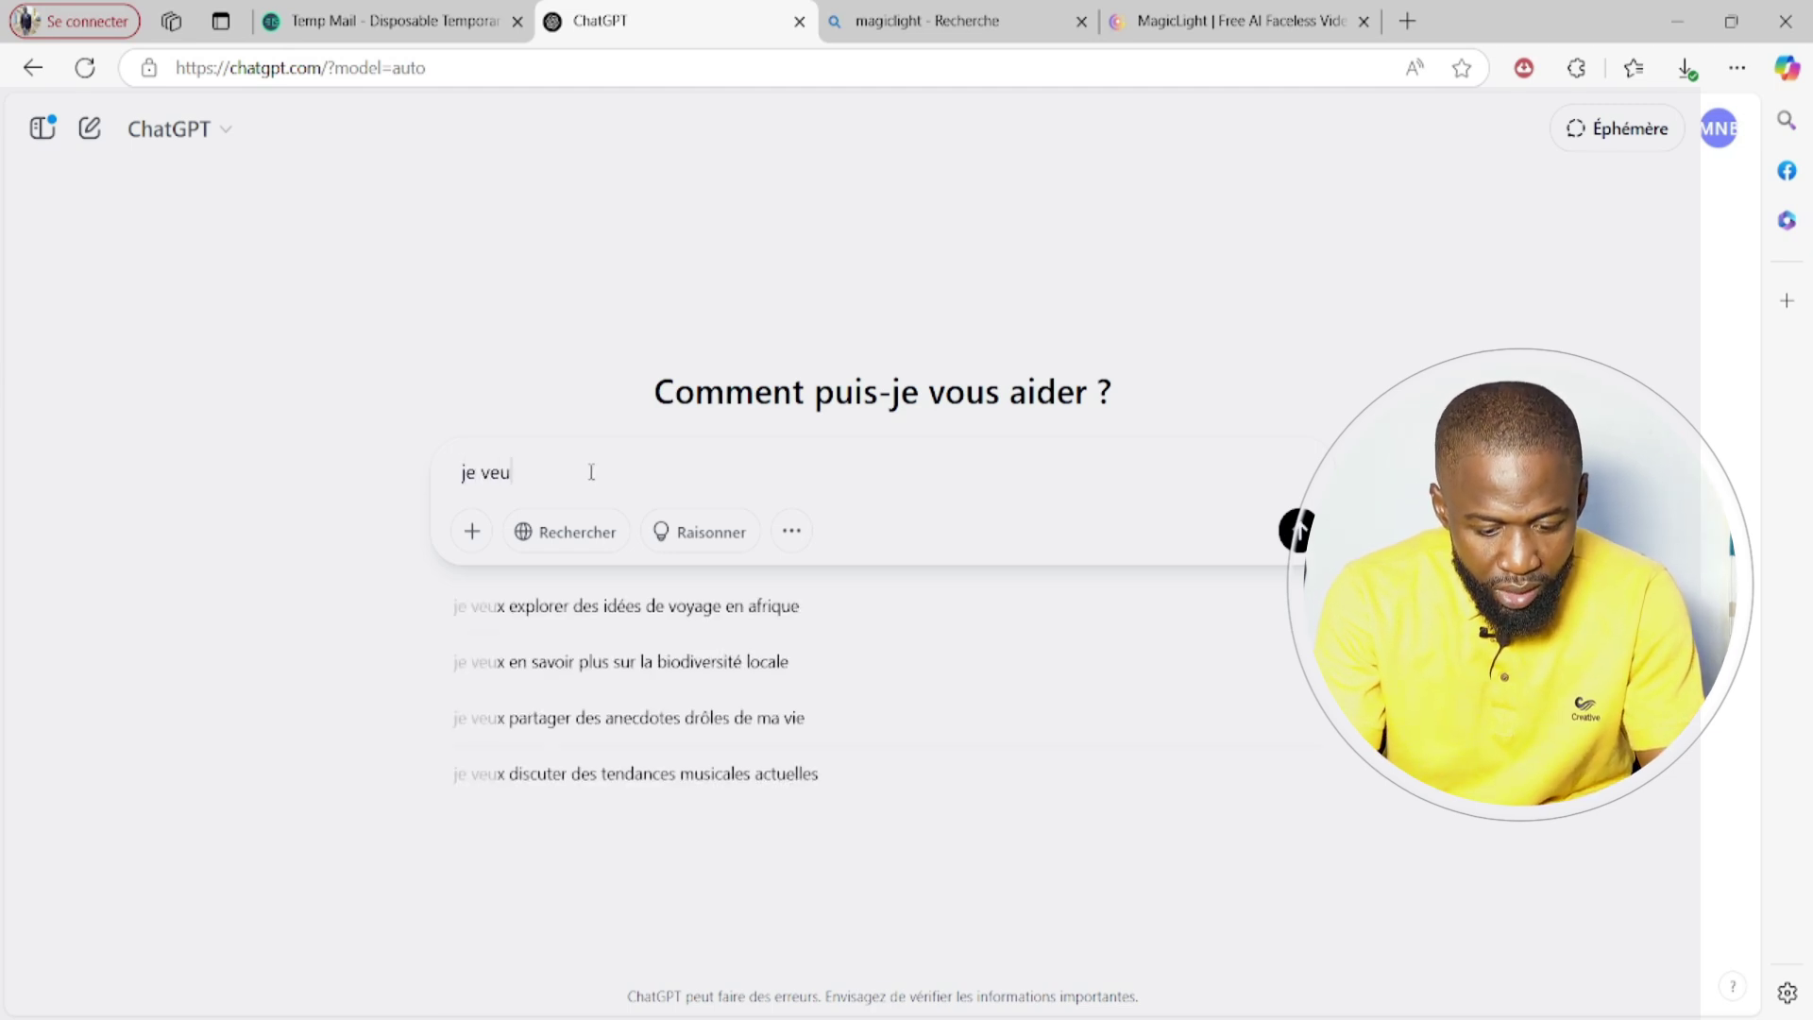
{"action": "type", "text": "x creer u dessin anime educatif sur"}
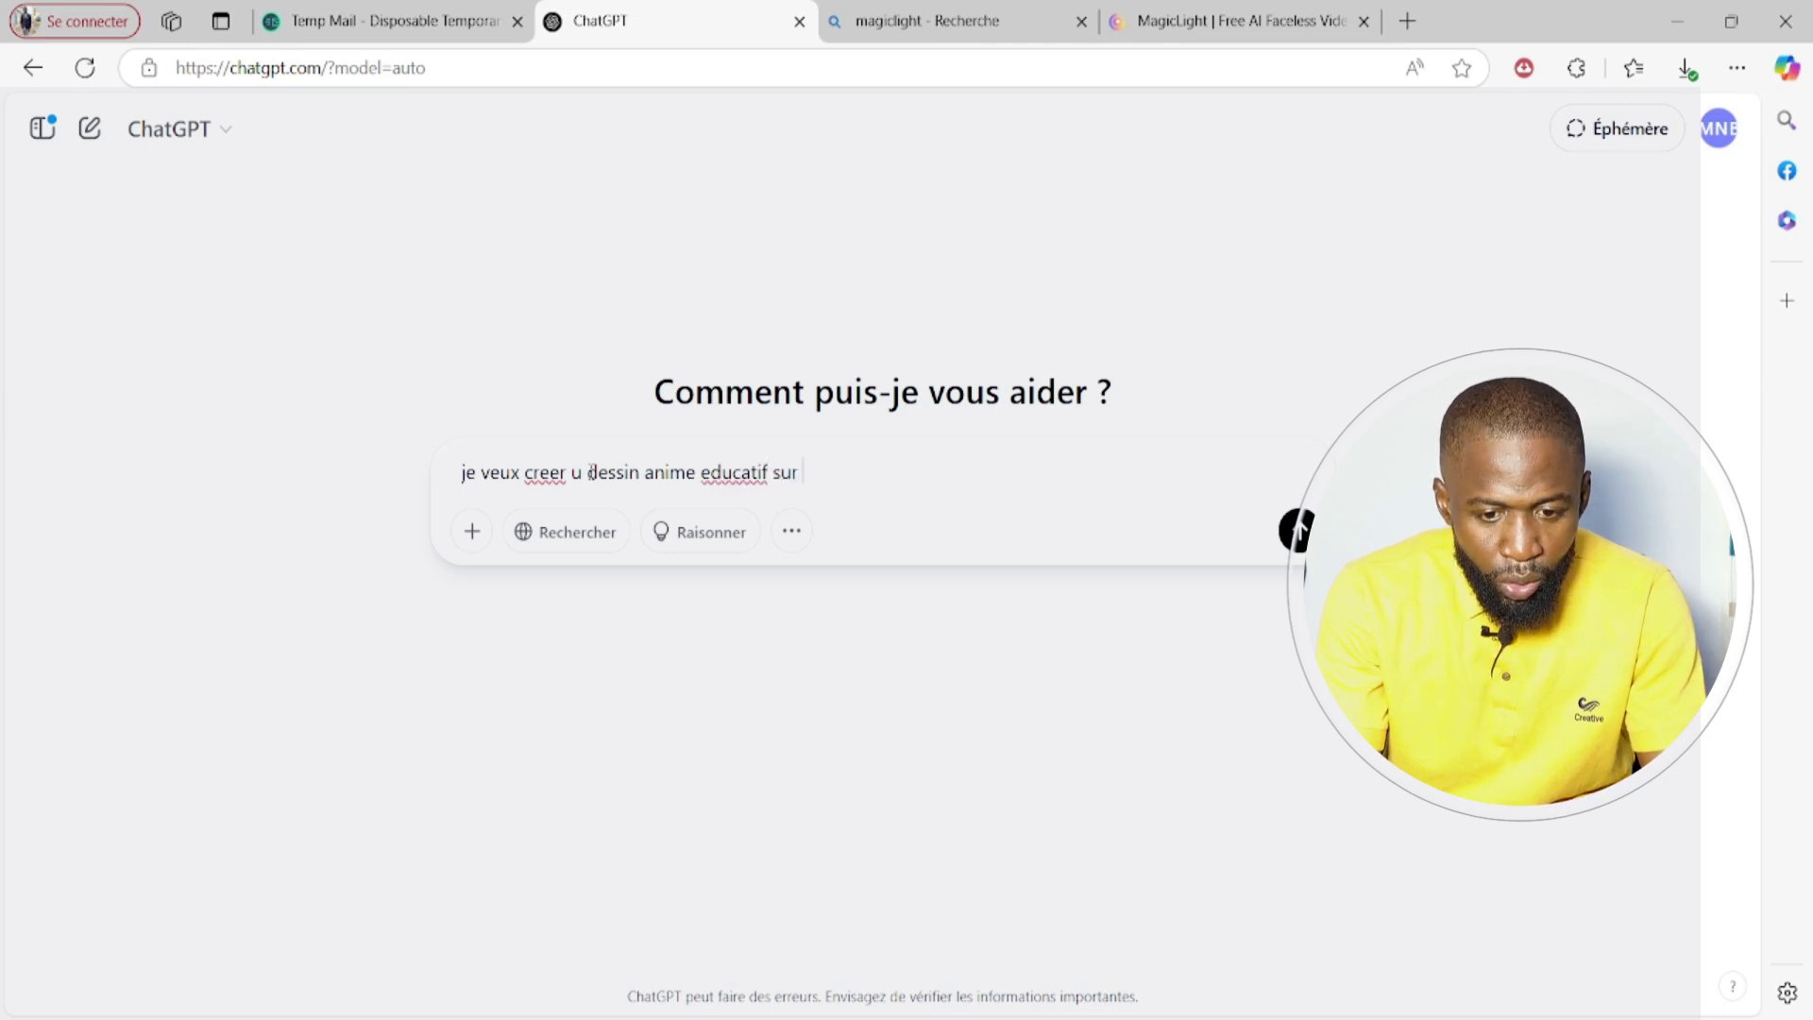
{"action": "key", "text": "BackSpace"}
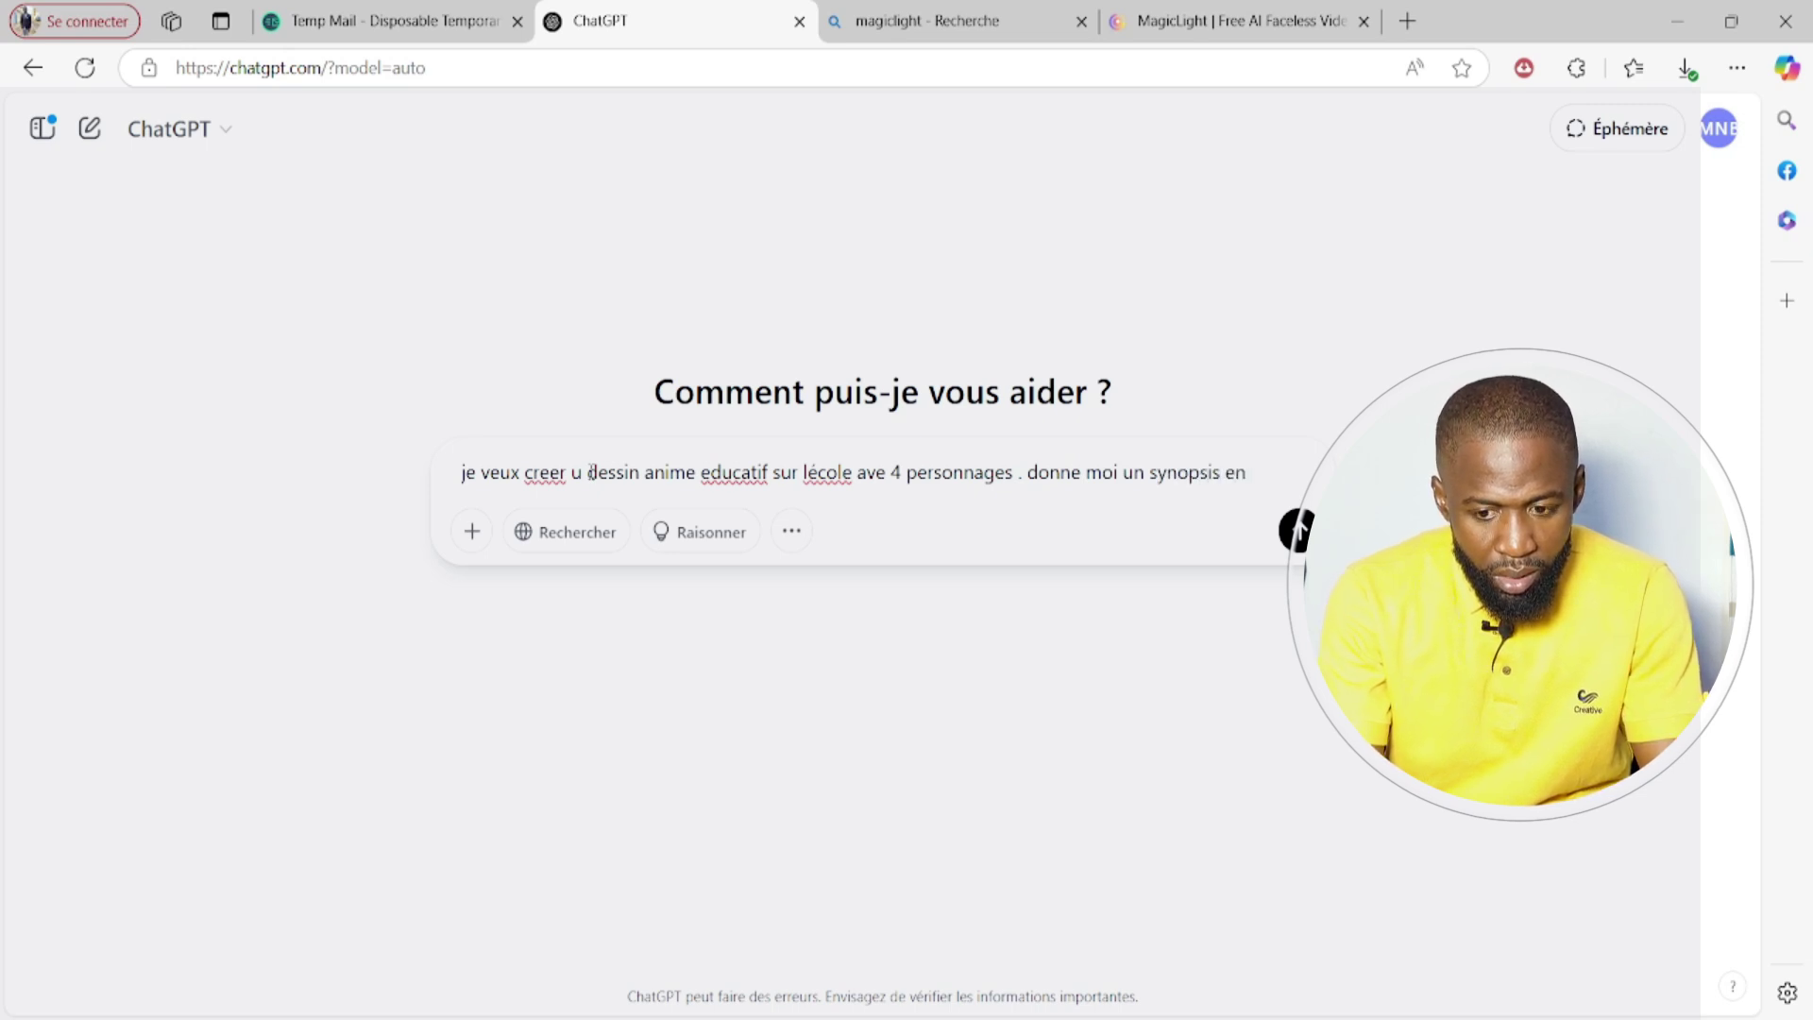
{"action": "type", "text": "00 mots m"}
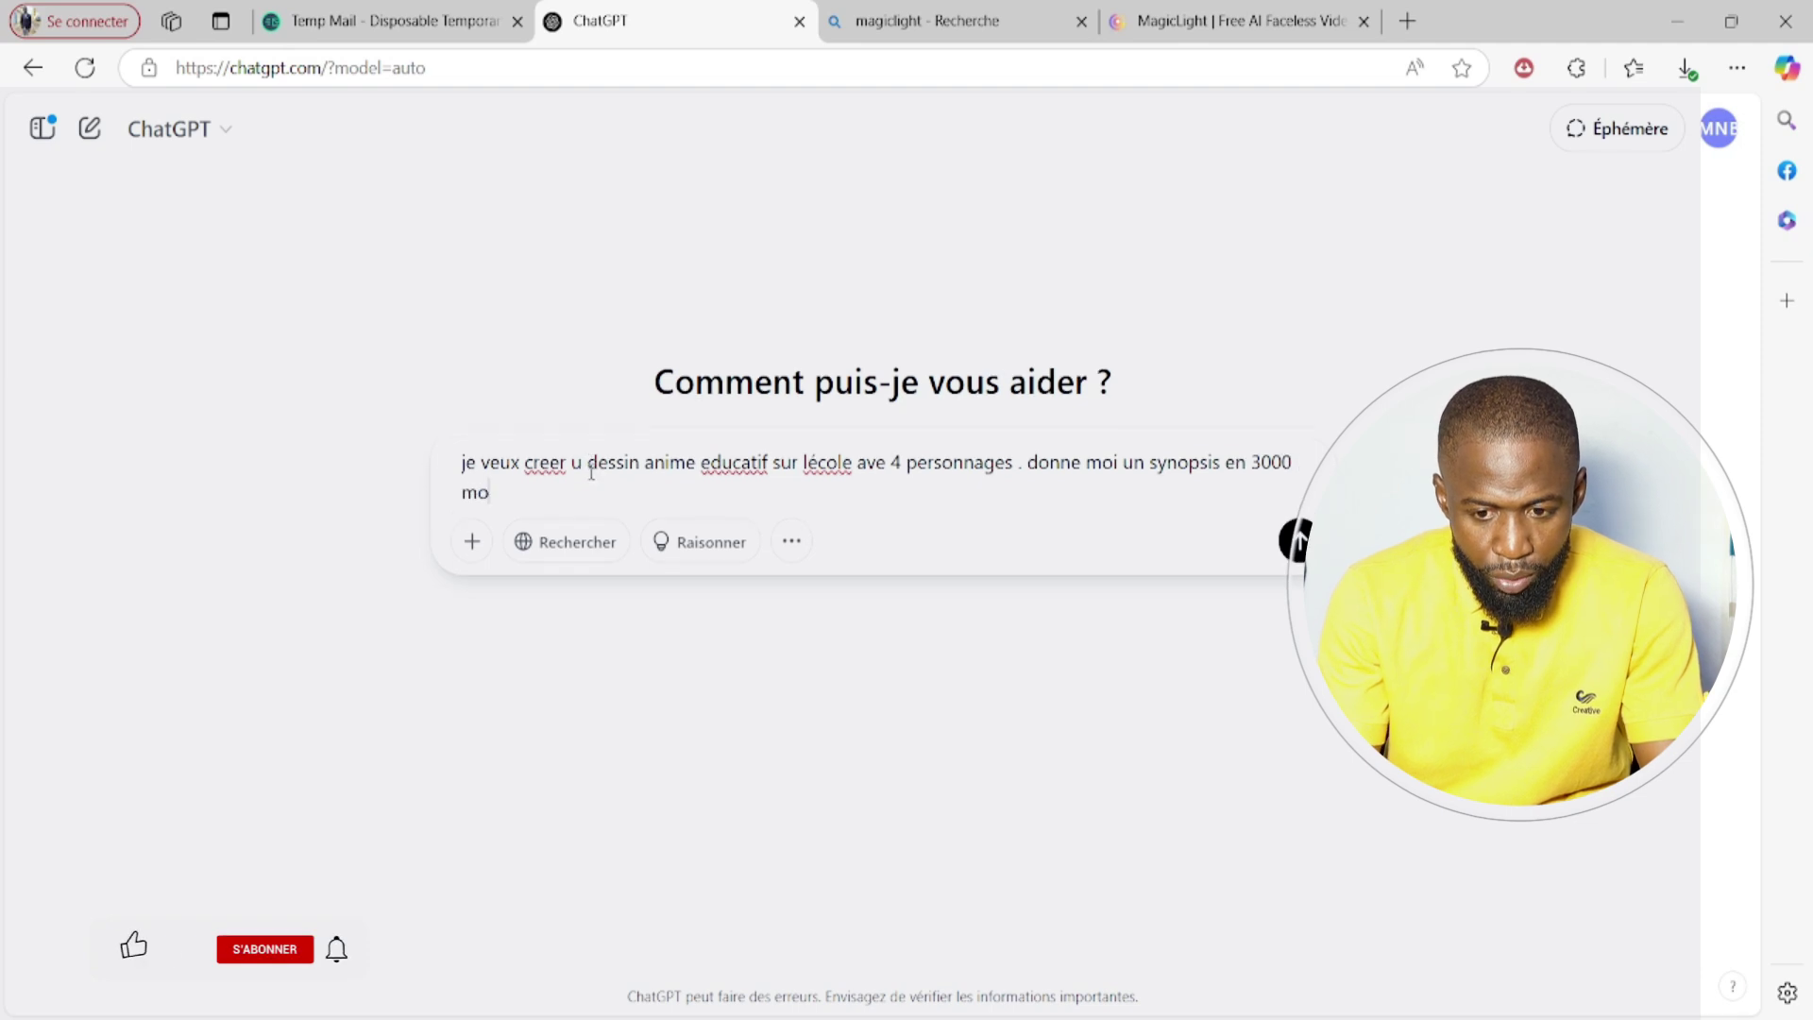
{"action": "type", "text": "axi"}
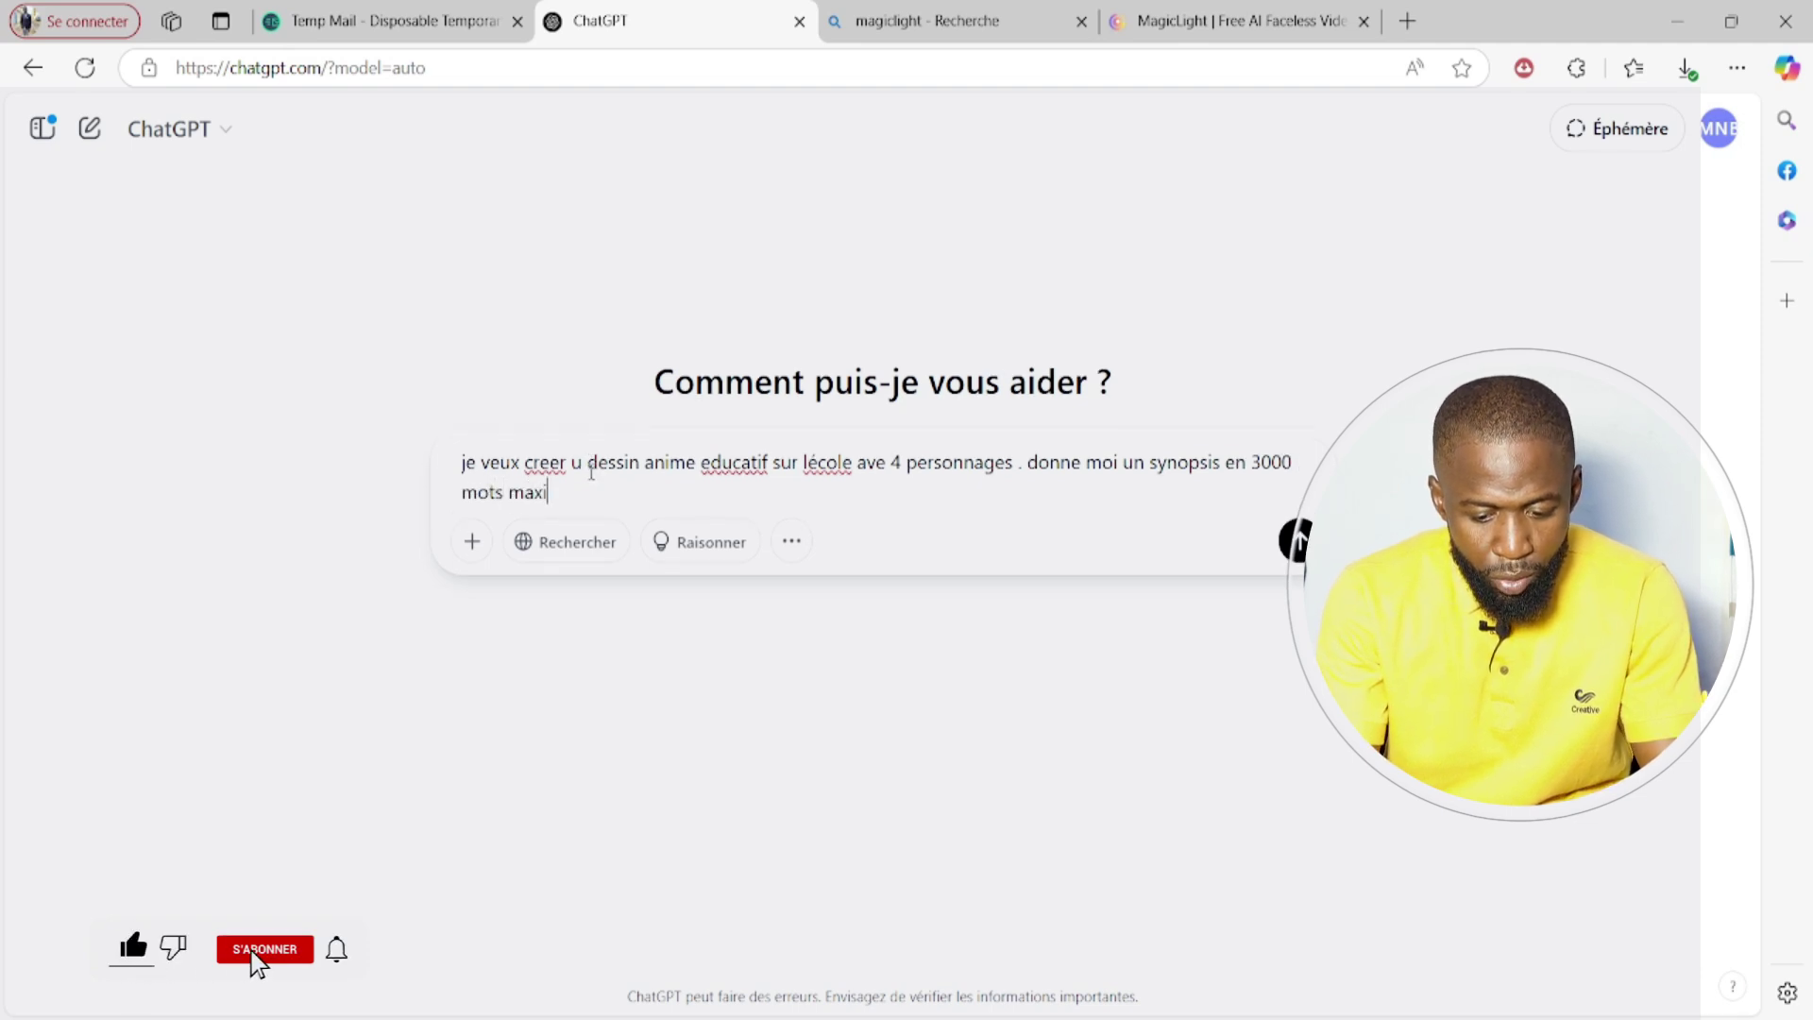
{"action": "type", "text": "mum"}
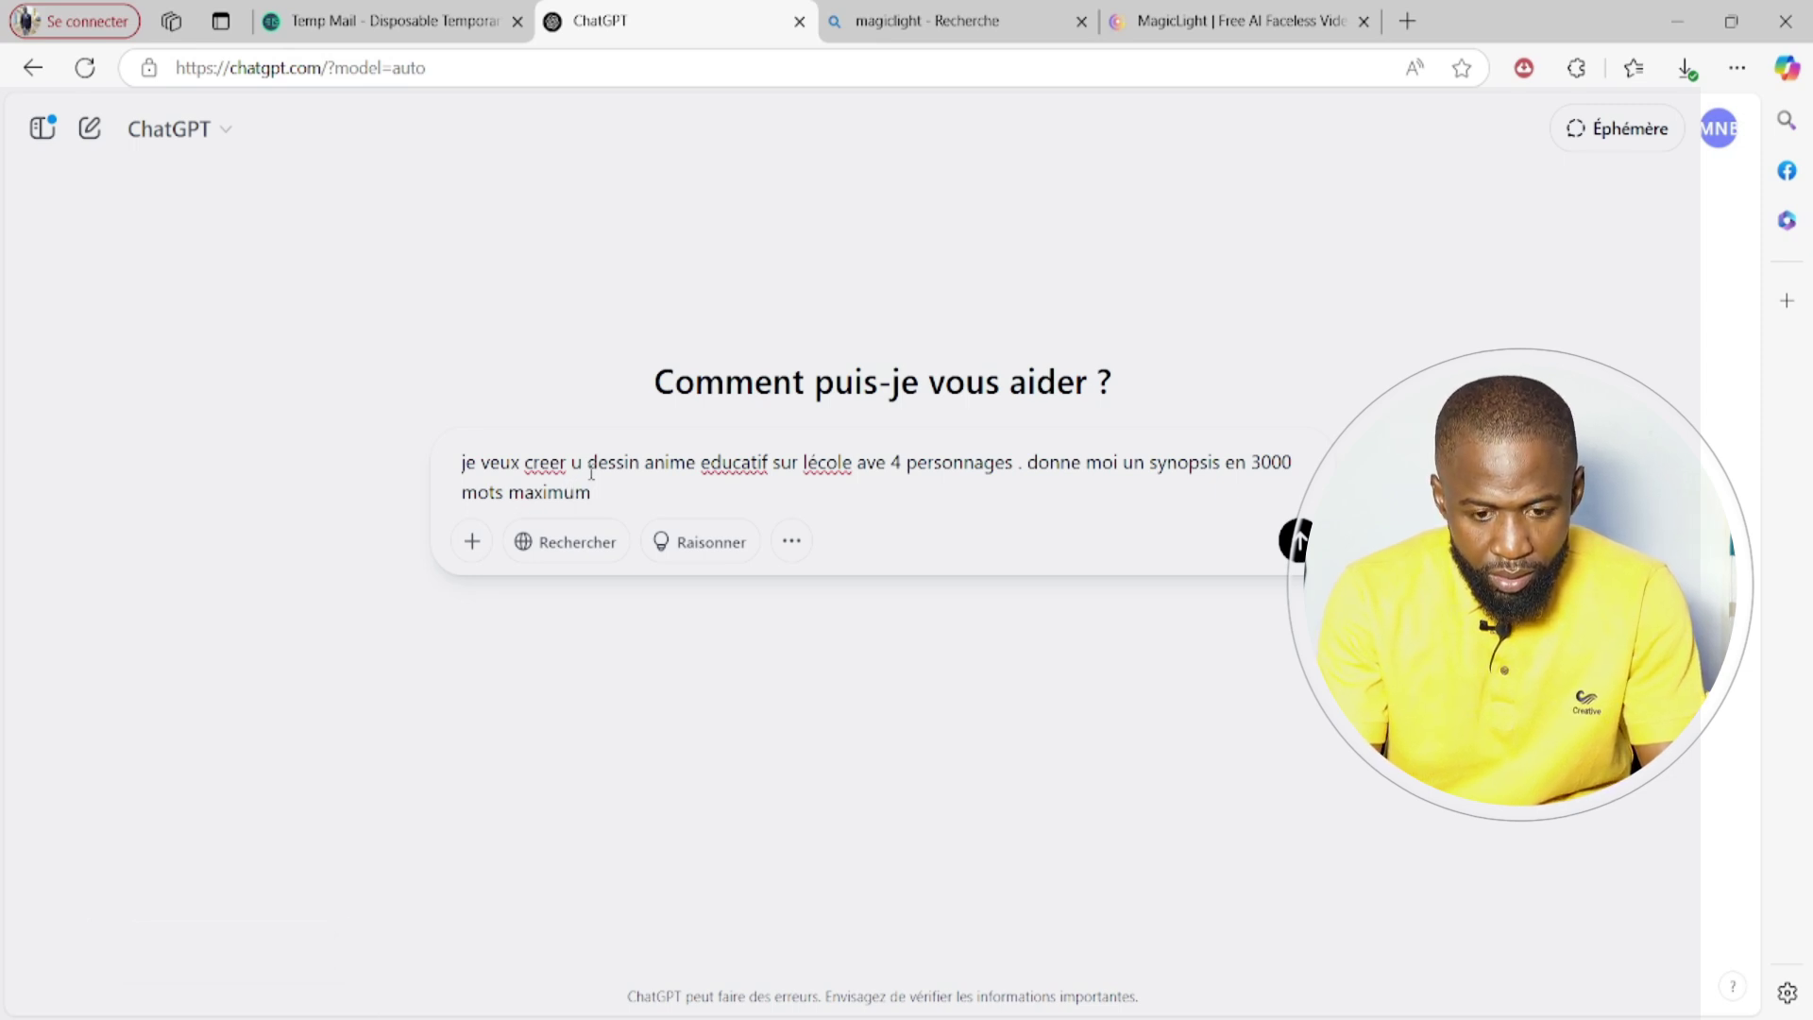
{"action": "key", "text": "Return"}
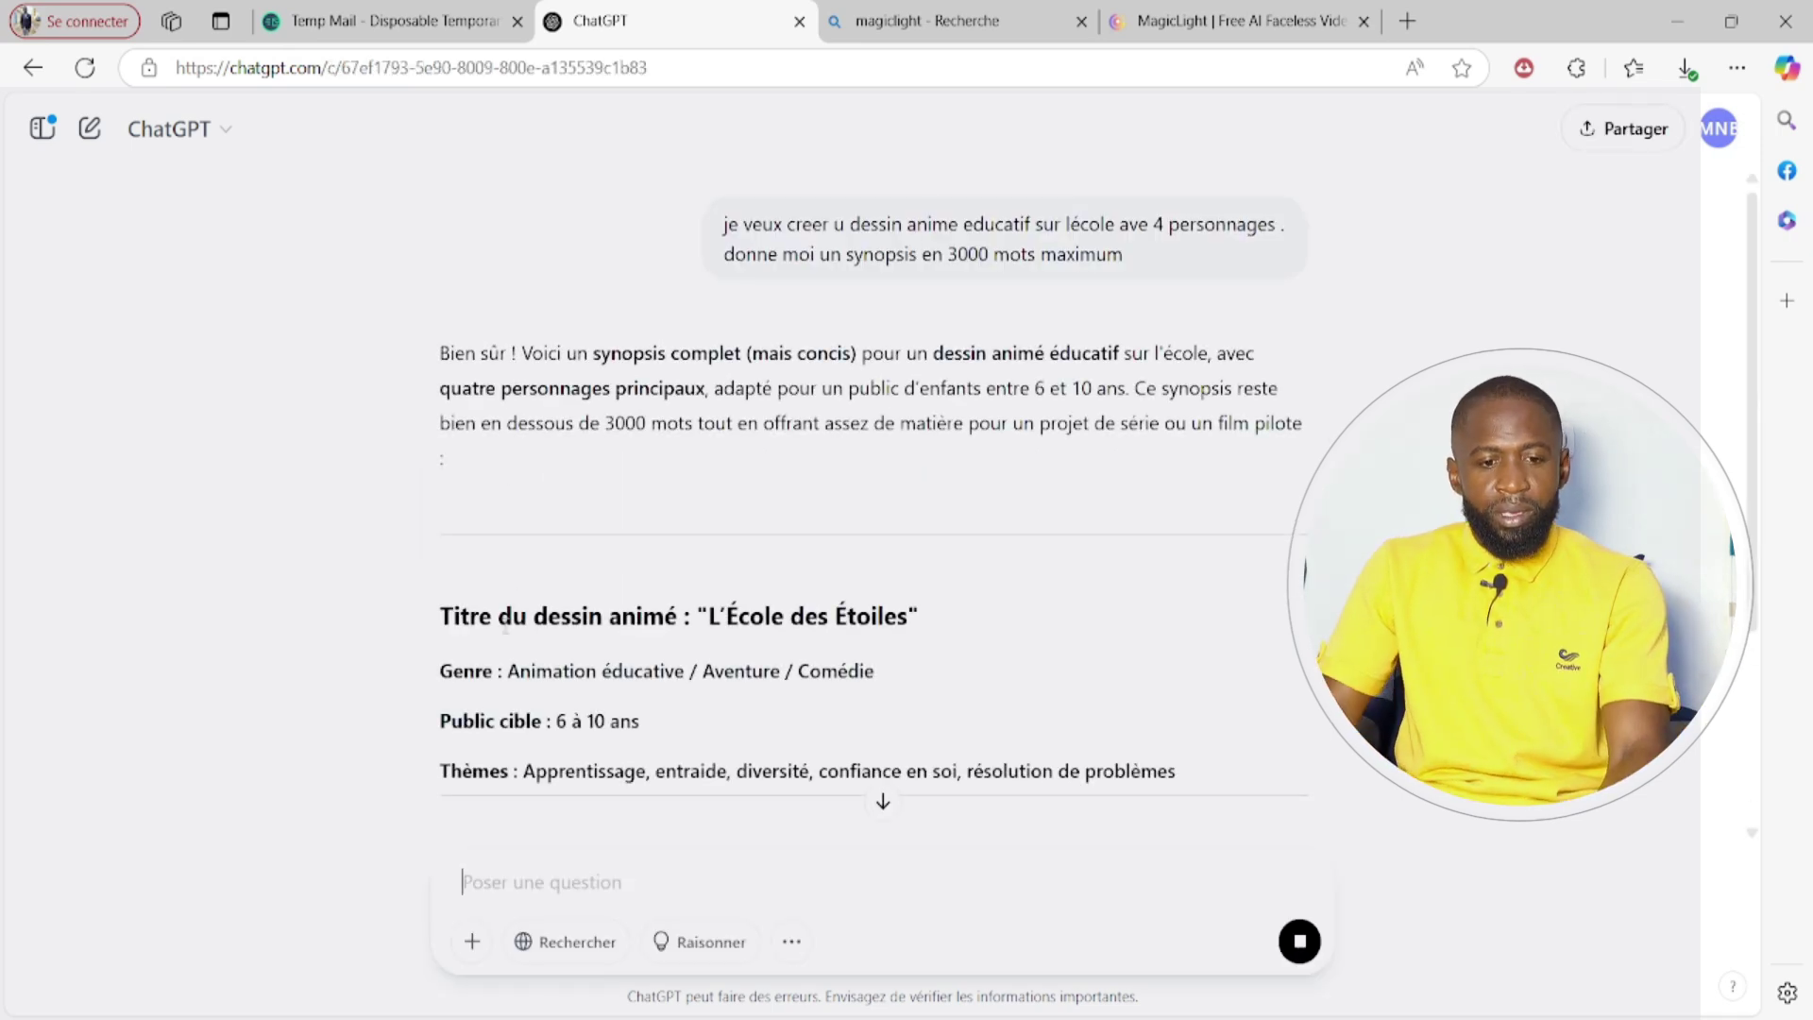
Read through the generated cartoon synopsis in ChatGPT, covering the story, the main characters, the school setting and the example episodes
{"action": "scroll", "coordinate": [508, 485], "scroll_direction": "down", "scroll_amount": 4}
{"action": "scroll", "coordinate": [505, 626], "scroll_direction": "down", "scroll_amount": 3}
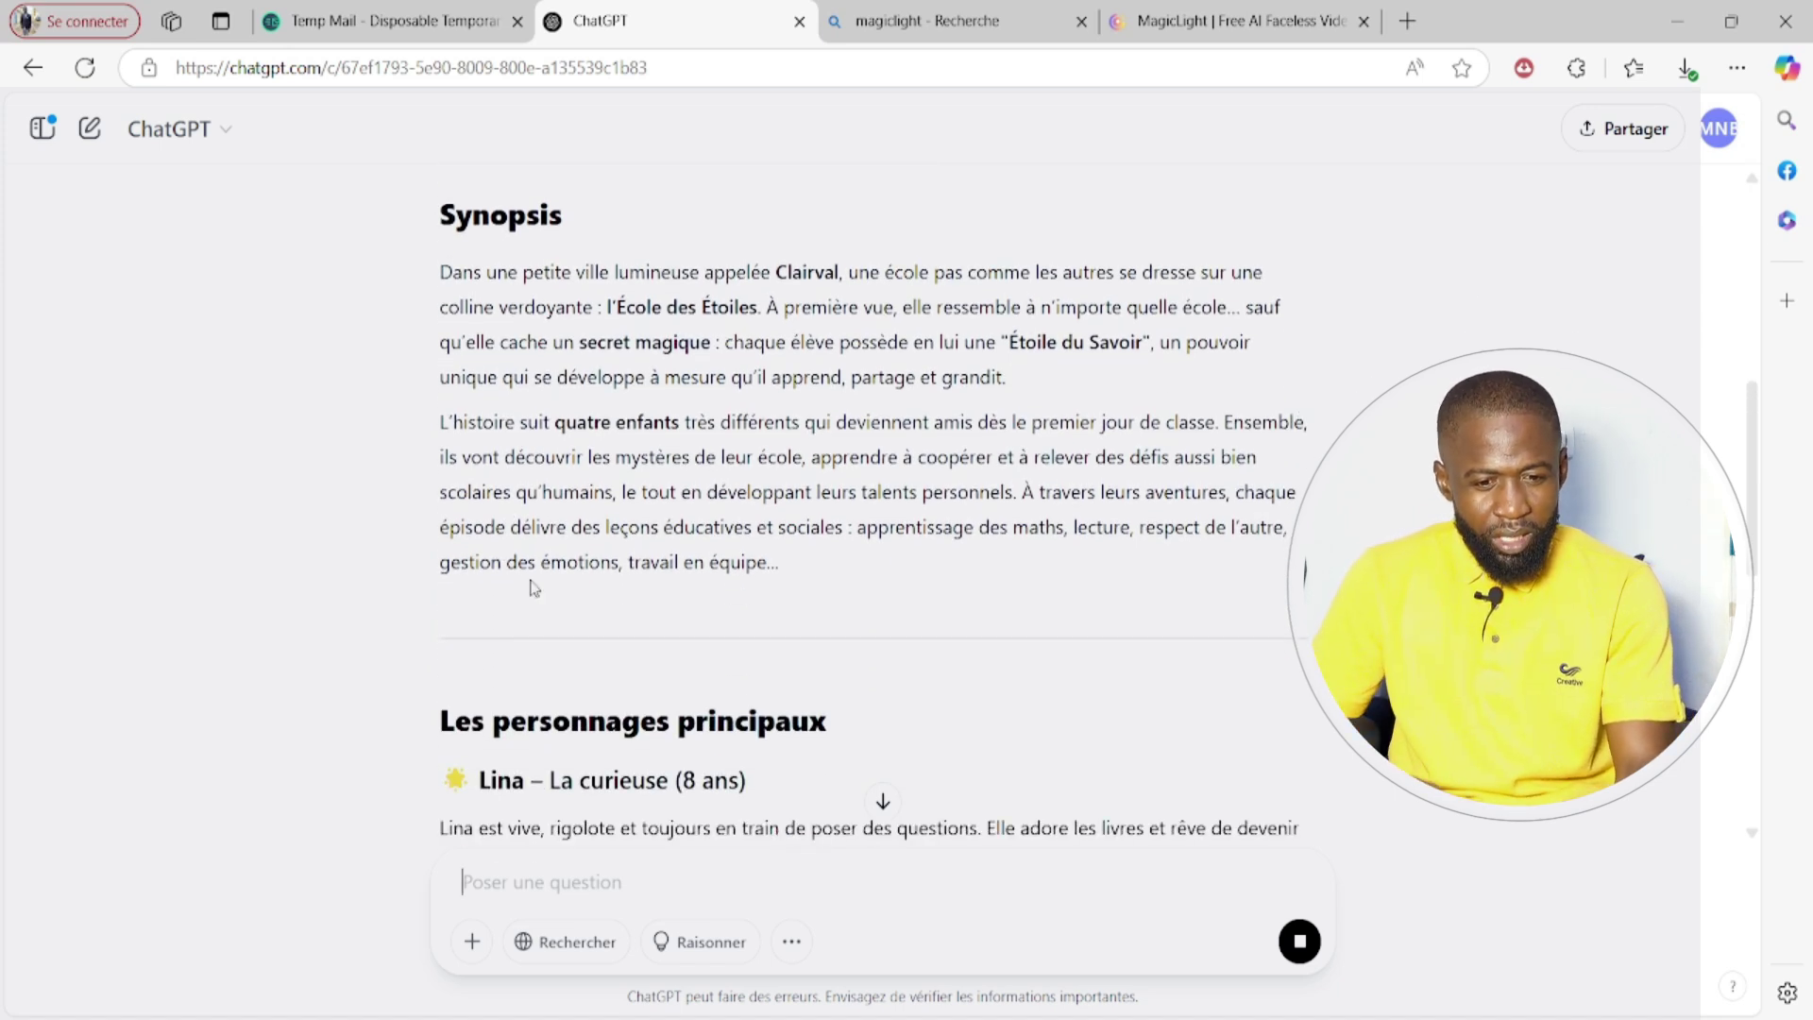
{"action": "scroll", "coordinate": [534, 587], "scroll_direction": "down", "scroll_amount": 2}
{"action": "scroll", "coordinate": [534, 587], "scroll_direction": "down", "scroll_amount": 9}
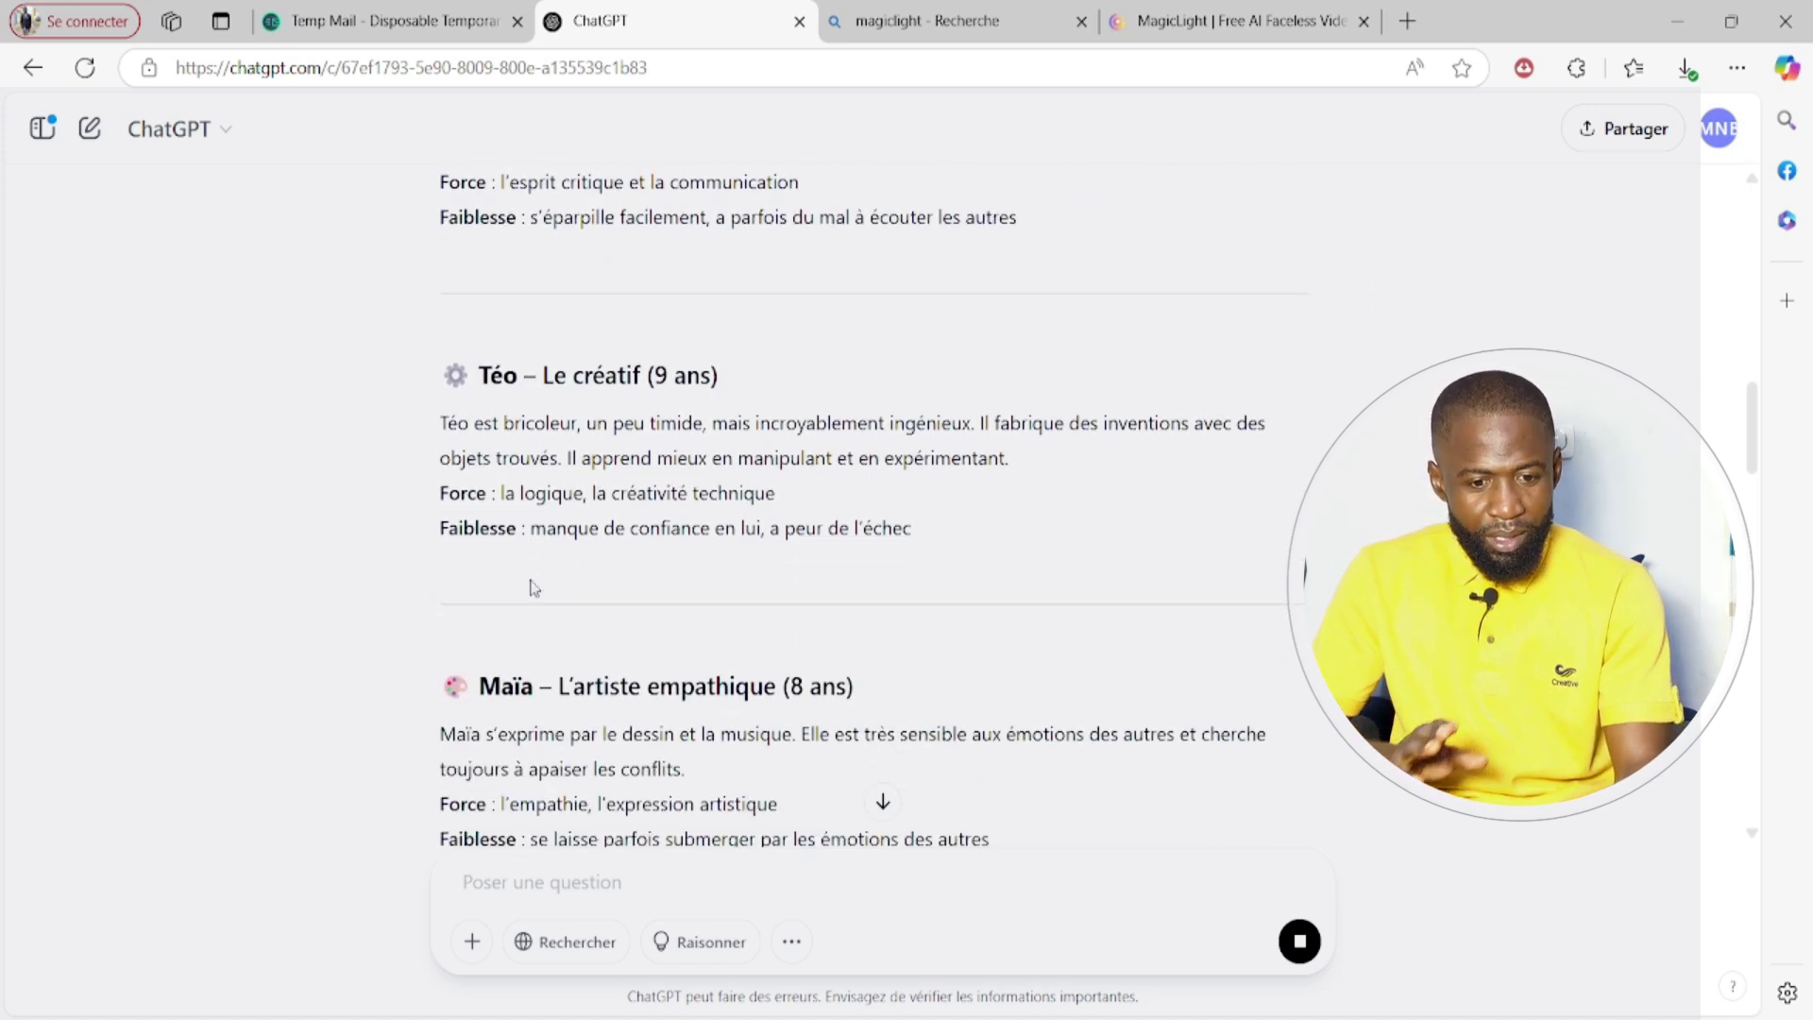
{"action": "scroll", "coordinate": [531, 579], "scroll_direction": "down", "scroll_amount": 1}
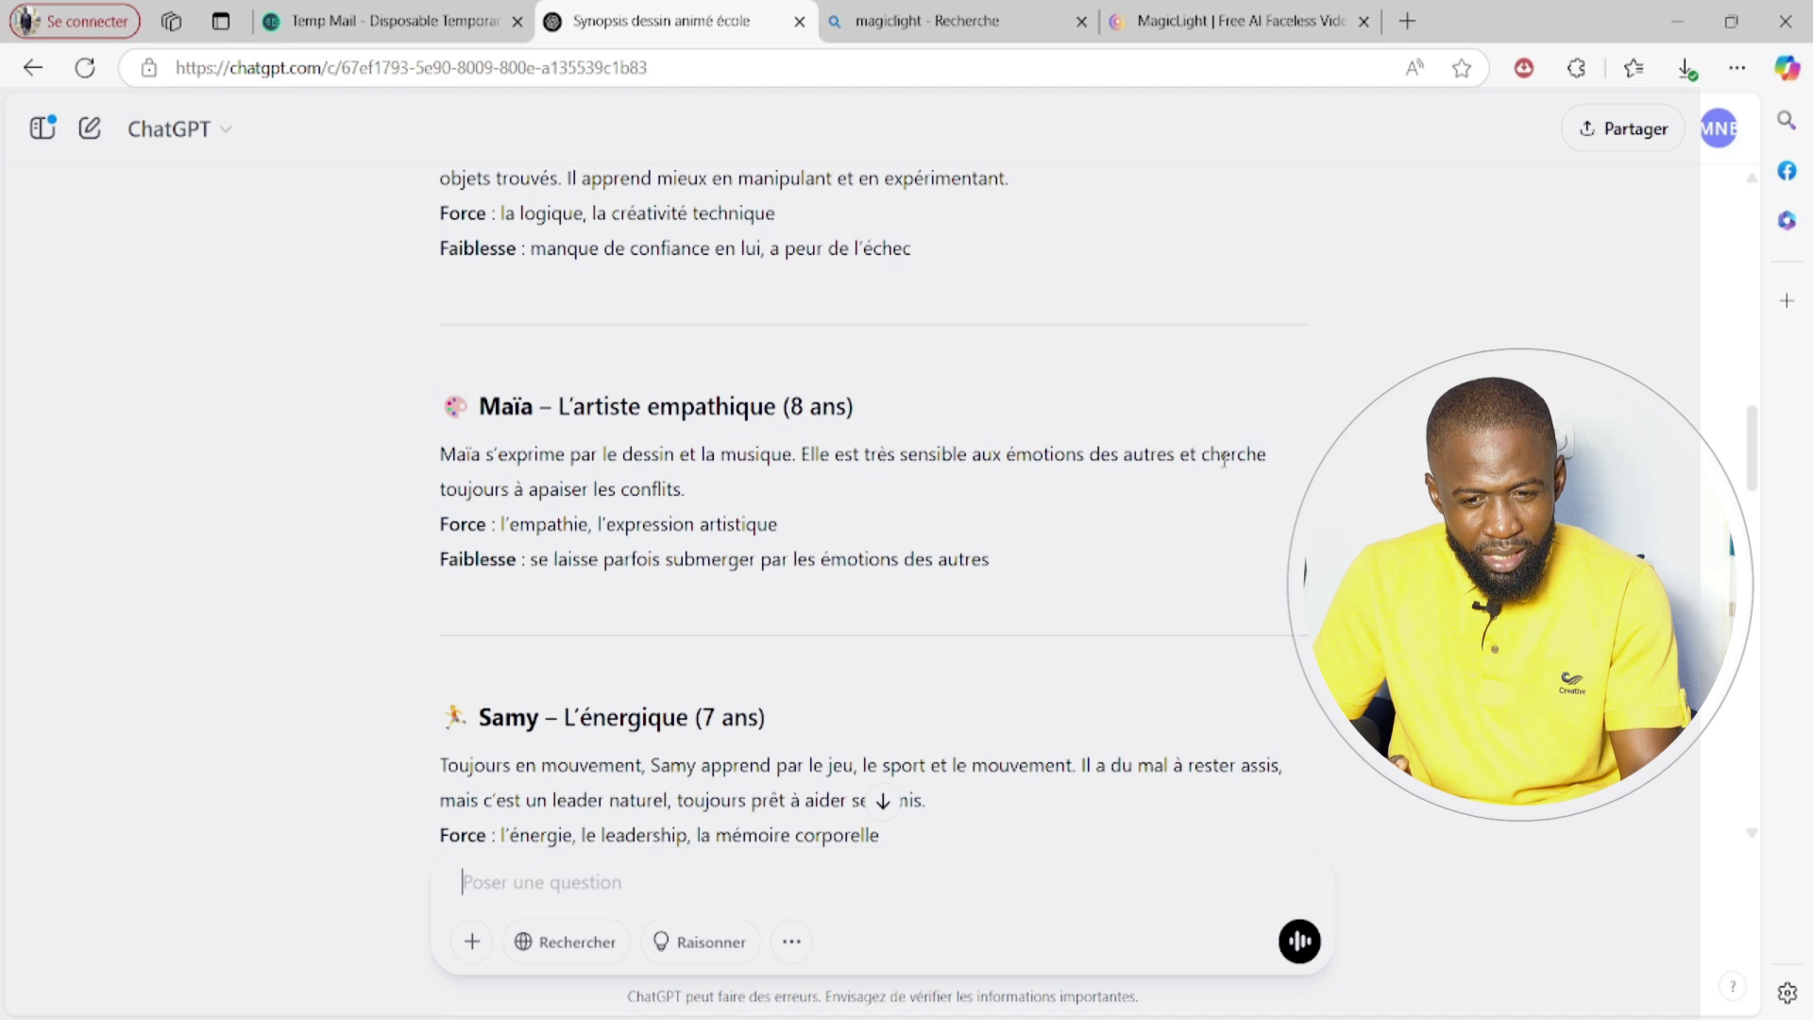
{"action": "scroll", "coordinate": [634, 514], "scroll_direction": "down", "scroll_amount": 8}
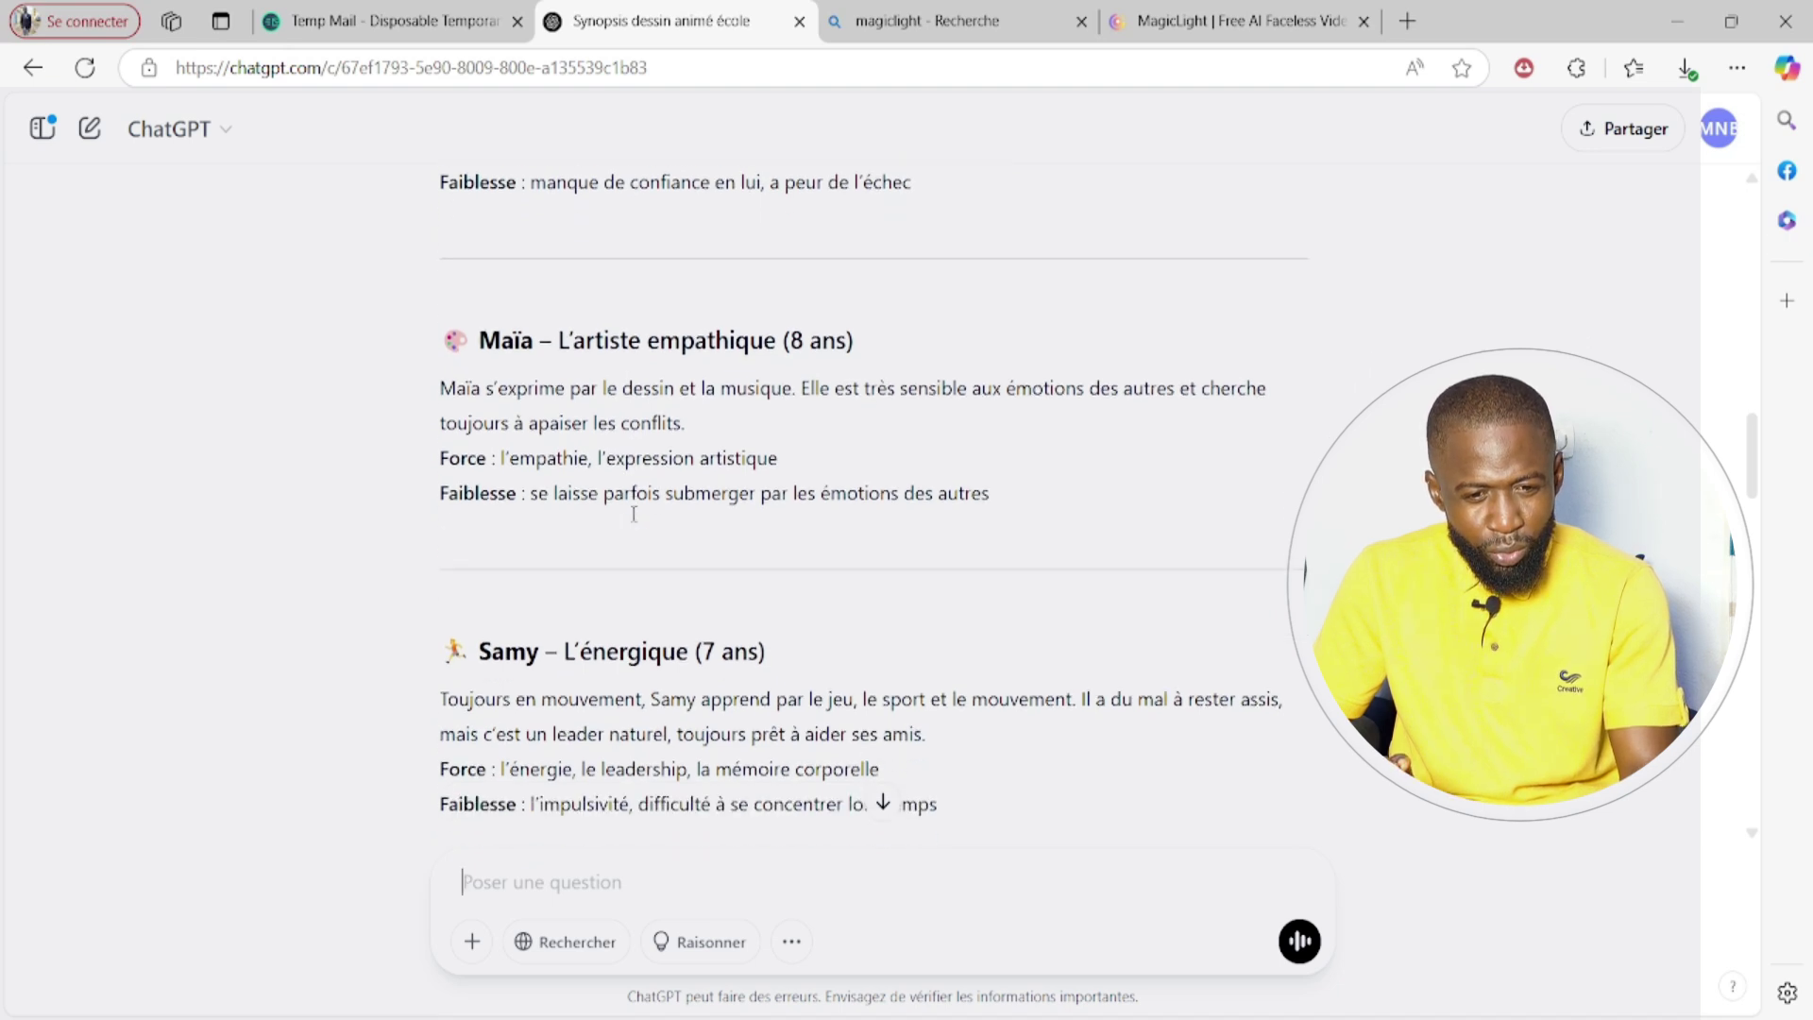
{"action": "scroll", "coordinate": [634, 513], "scroll_direction": "down", "scroll_amount": 5}
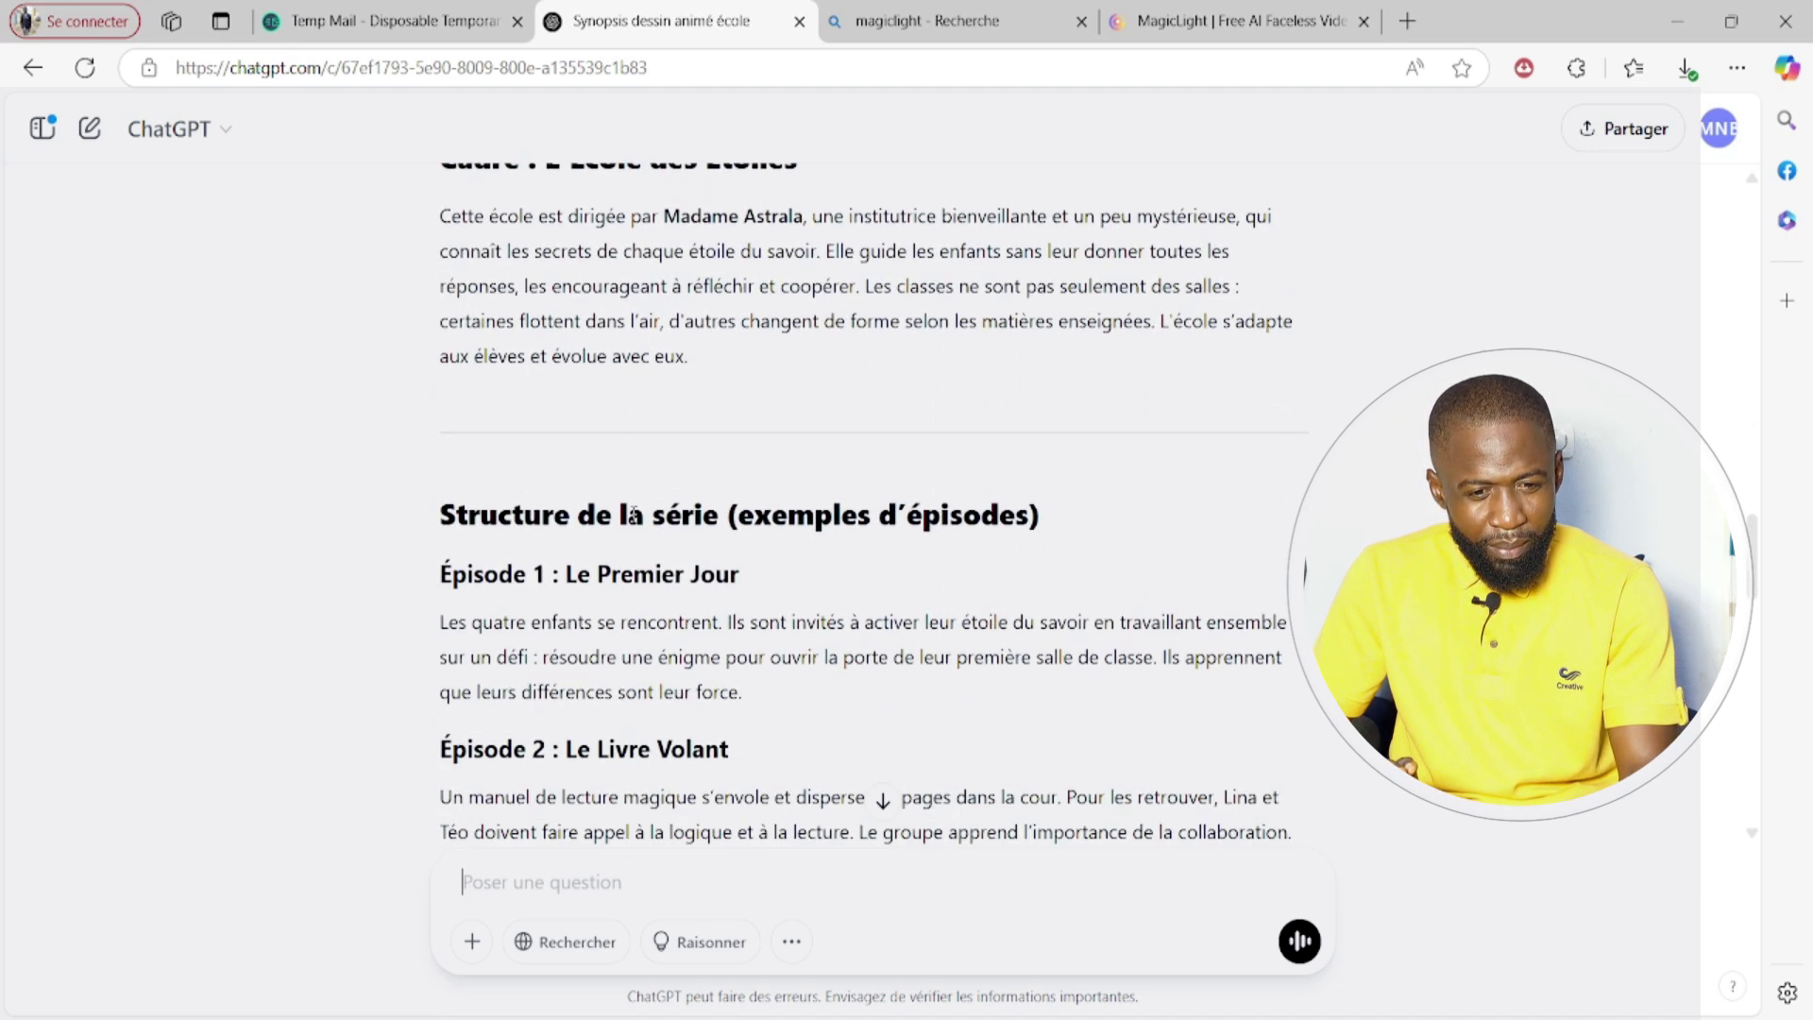
{"action": "scroll", "coordinate": [633, 514], "scroll_direction": "up", "scroll_amount": 2}
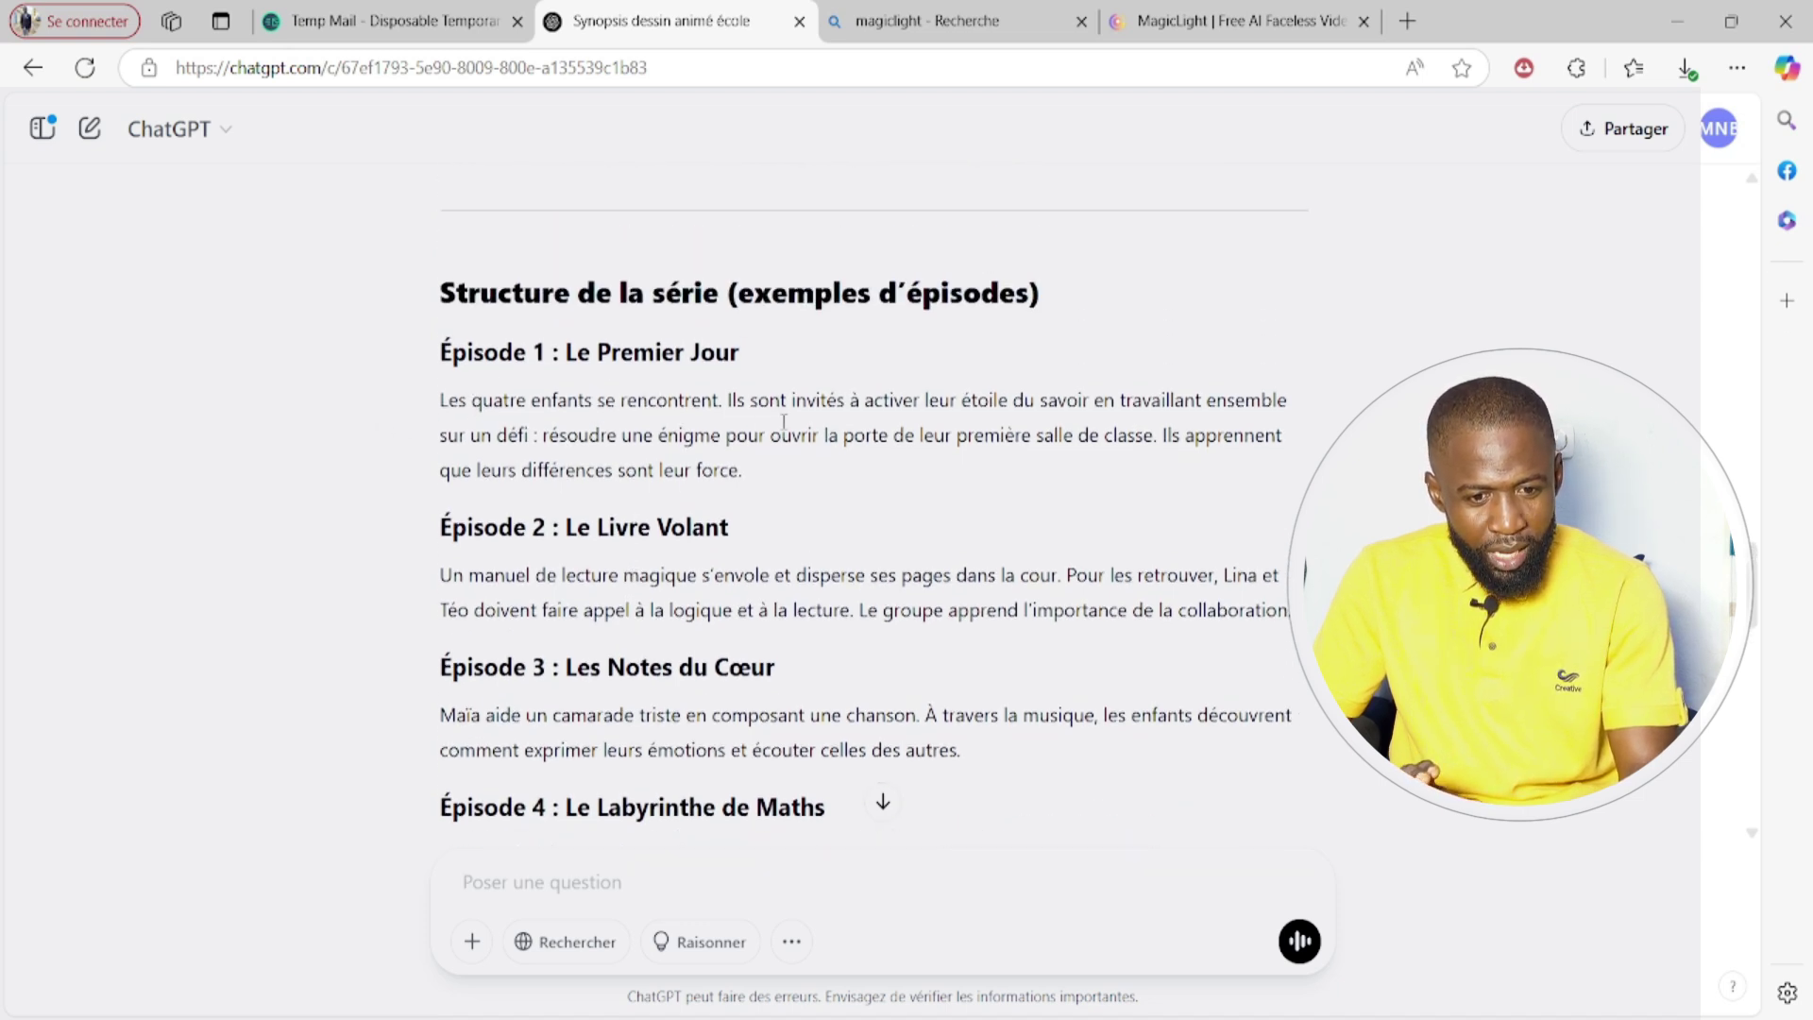
{"action": "scroll", "coordinate": [998, 422], "scroll_direction": "down", "scroll_amount": 3}
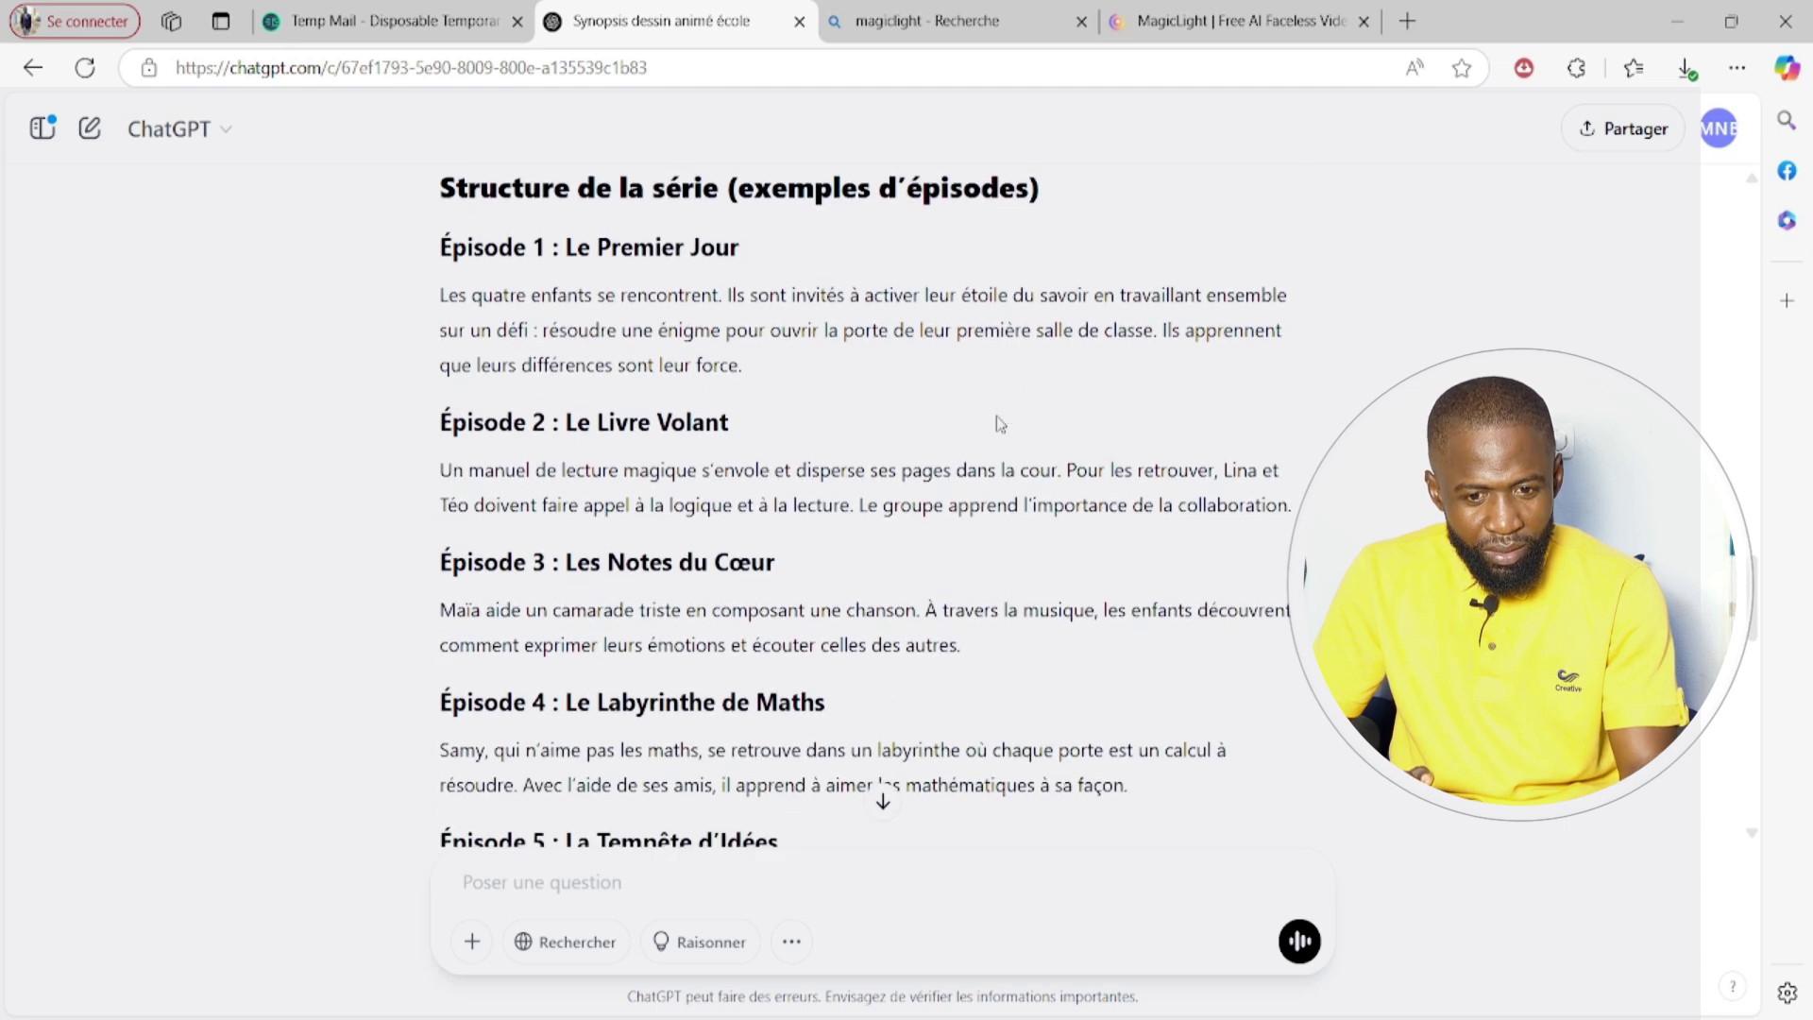
{"action": "scroll", "coordinate": [996, 416], "scroll_direction": "down", "scroll_amount": 3}
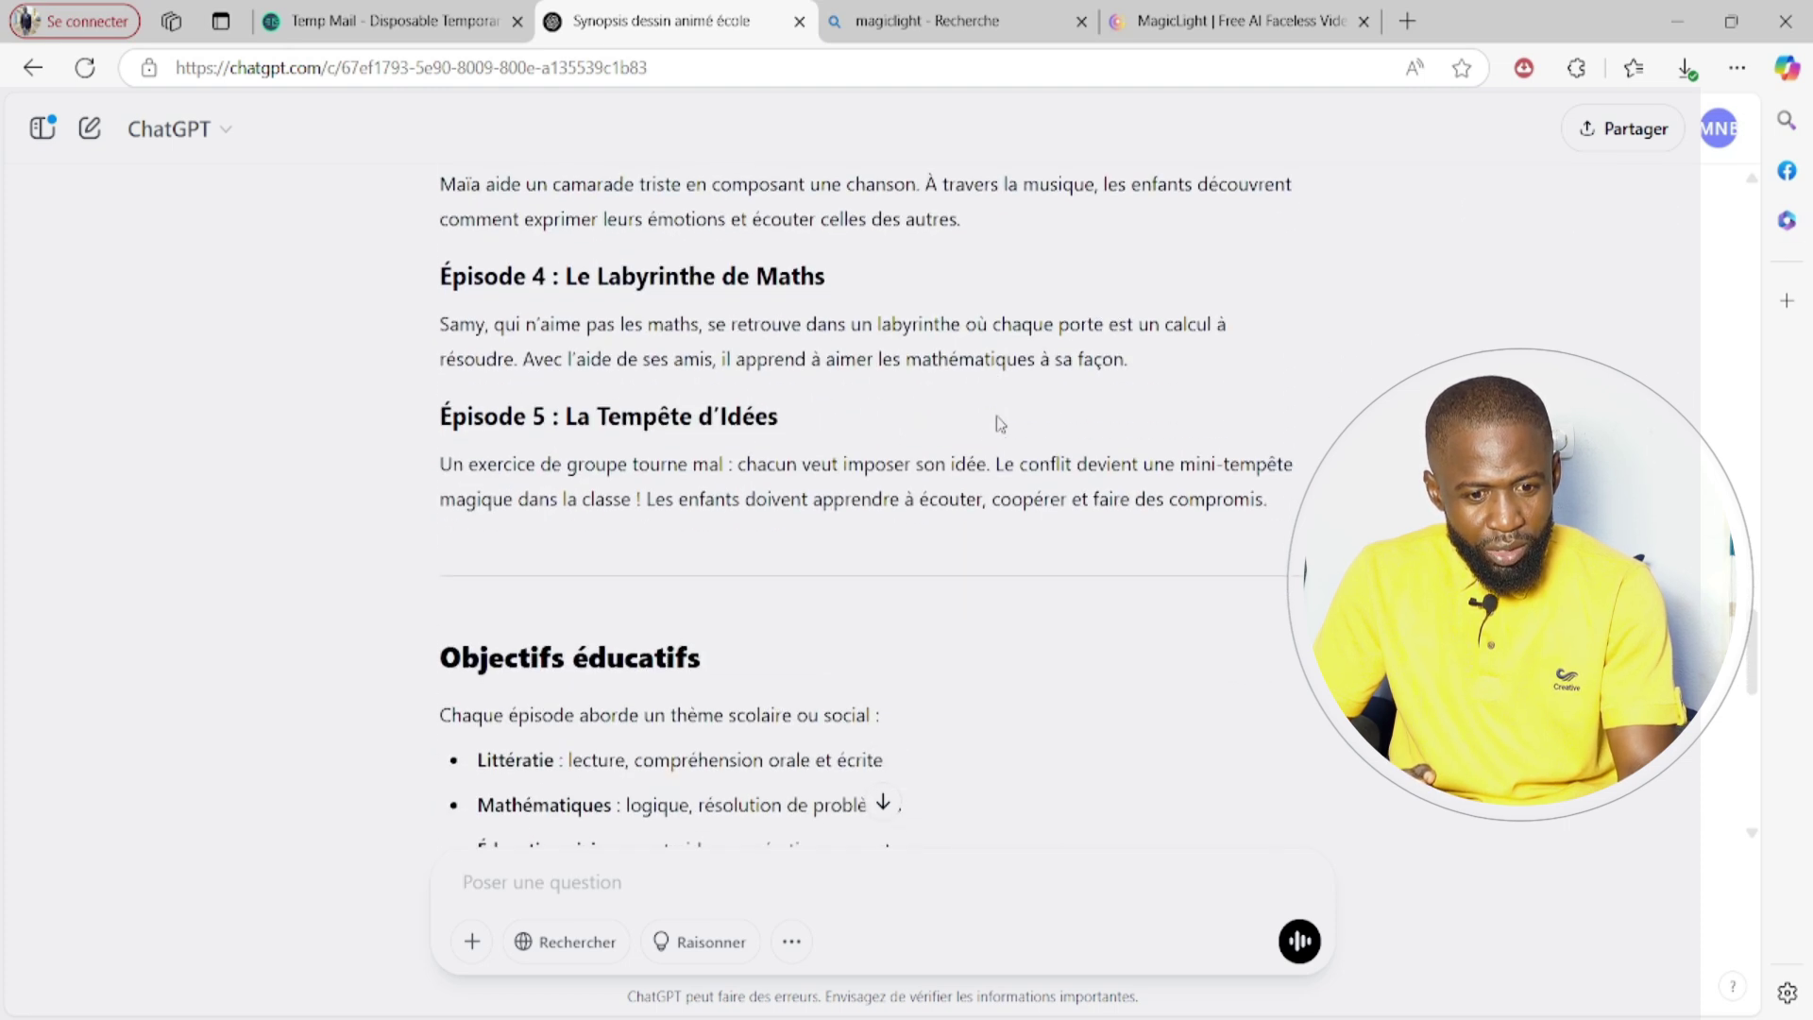
Copy the two paragraphs under the Synopsis heading in ChatGPT and paste them into the Smart Script text in MagicLight
{"action": "scroll", "coordinate": [995, 416], "scroll_direction": "up", "scroll_amount": 3}
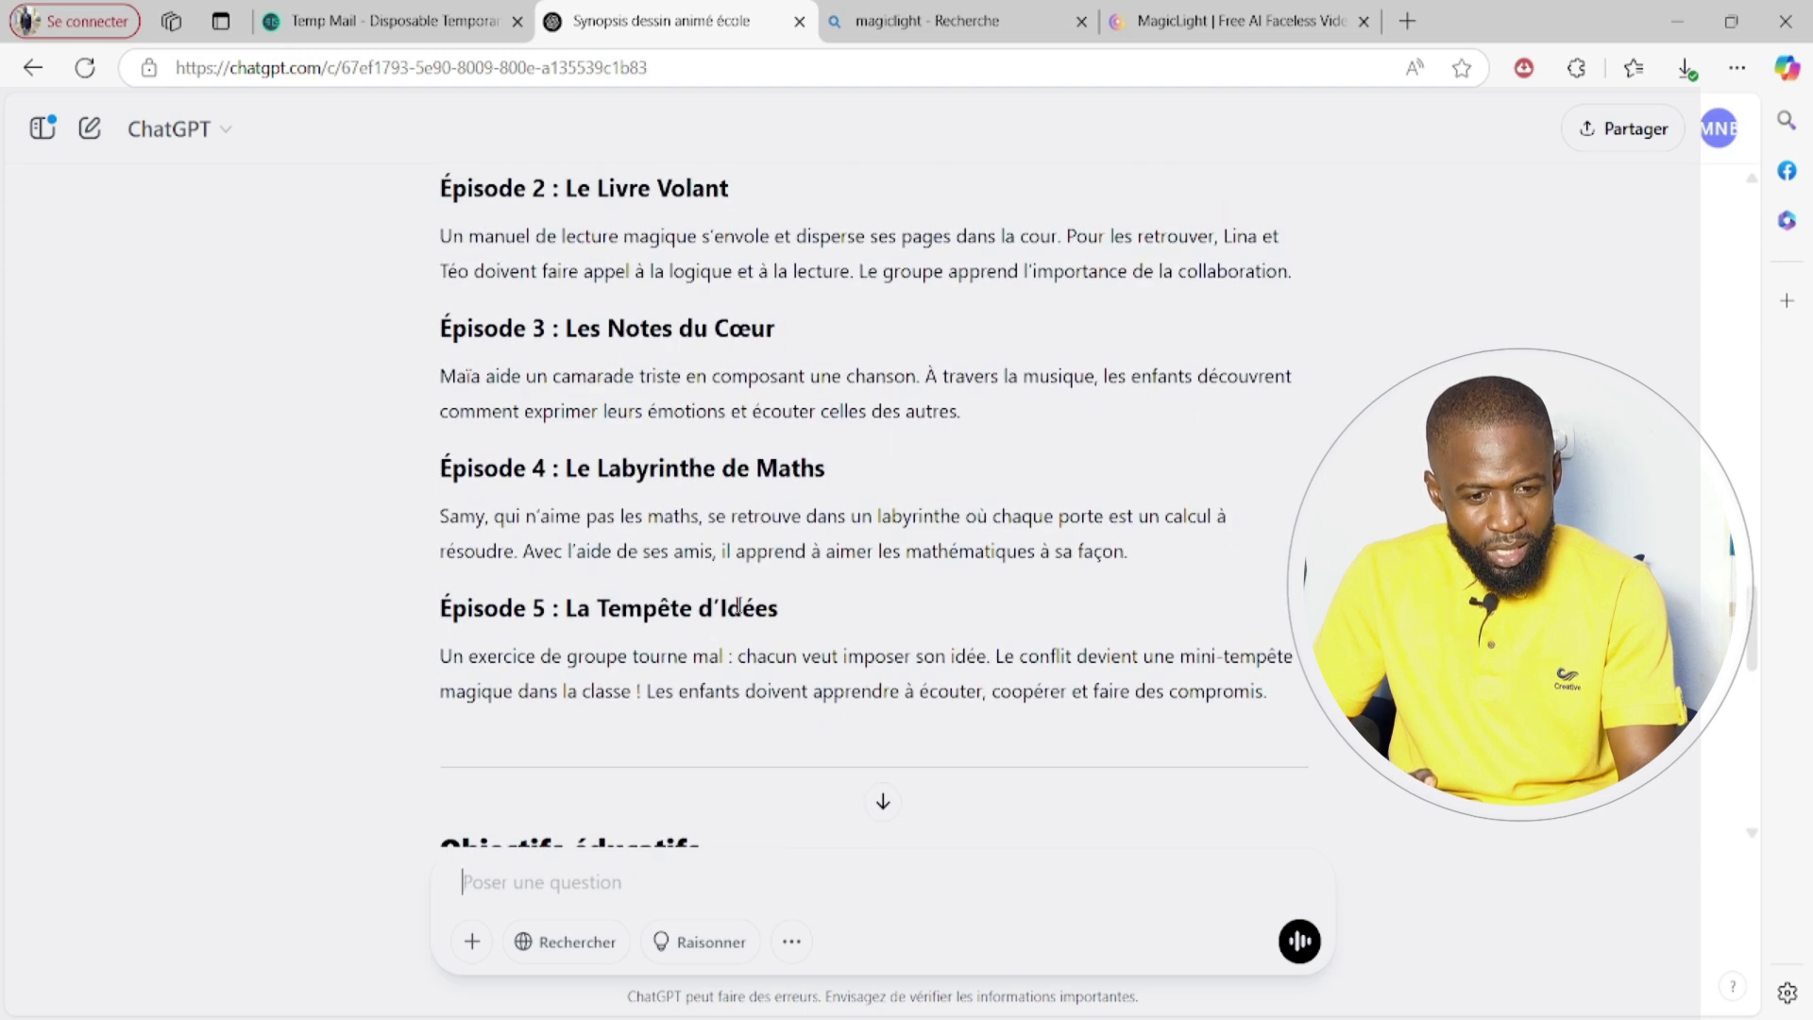
{"action": "scroll", "coordinate": [718, 611], "scroll_direction": "up", "scroll_amount": 4}
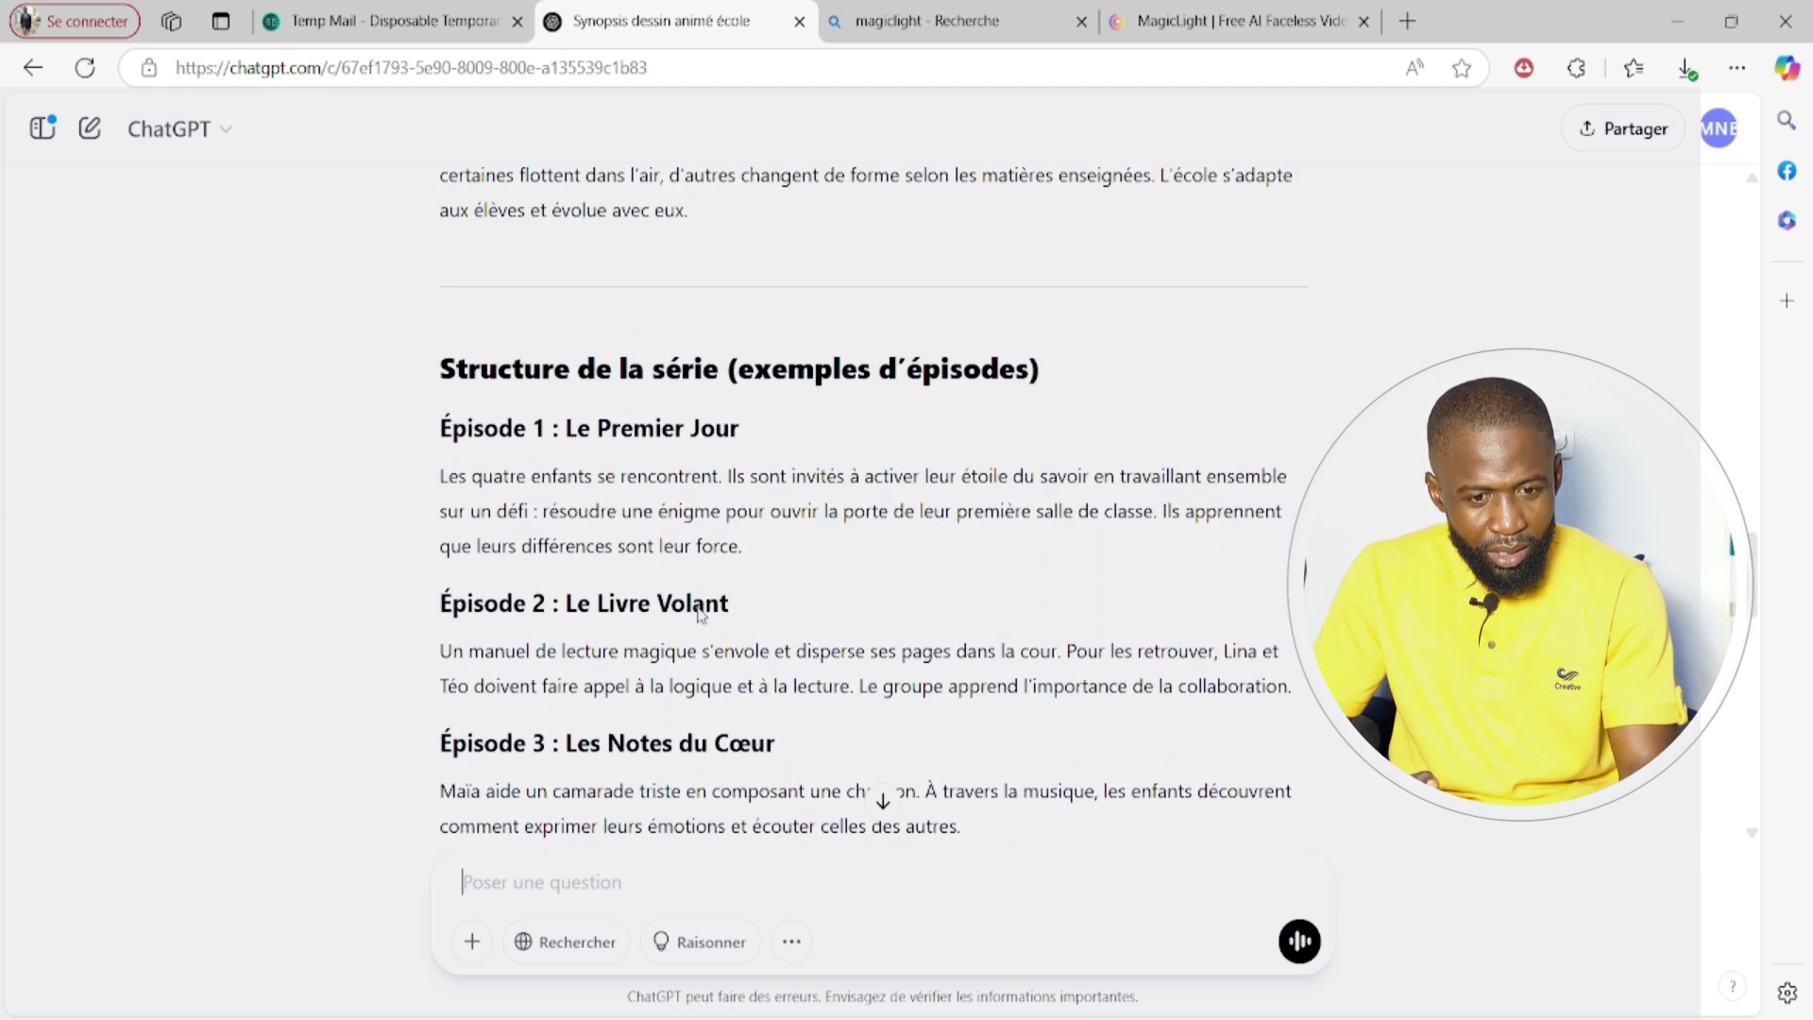
{"action": "scroll", "coordinate": [510, 425], "scroll_direction": "up", "scroll_amount": 5}
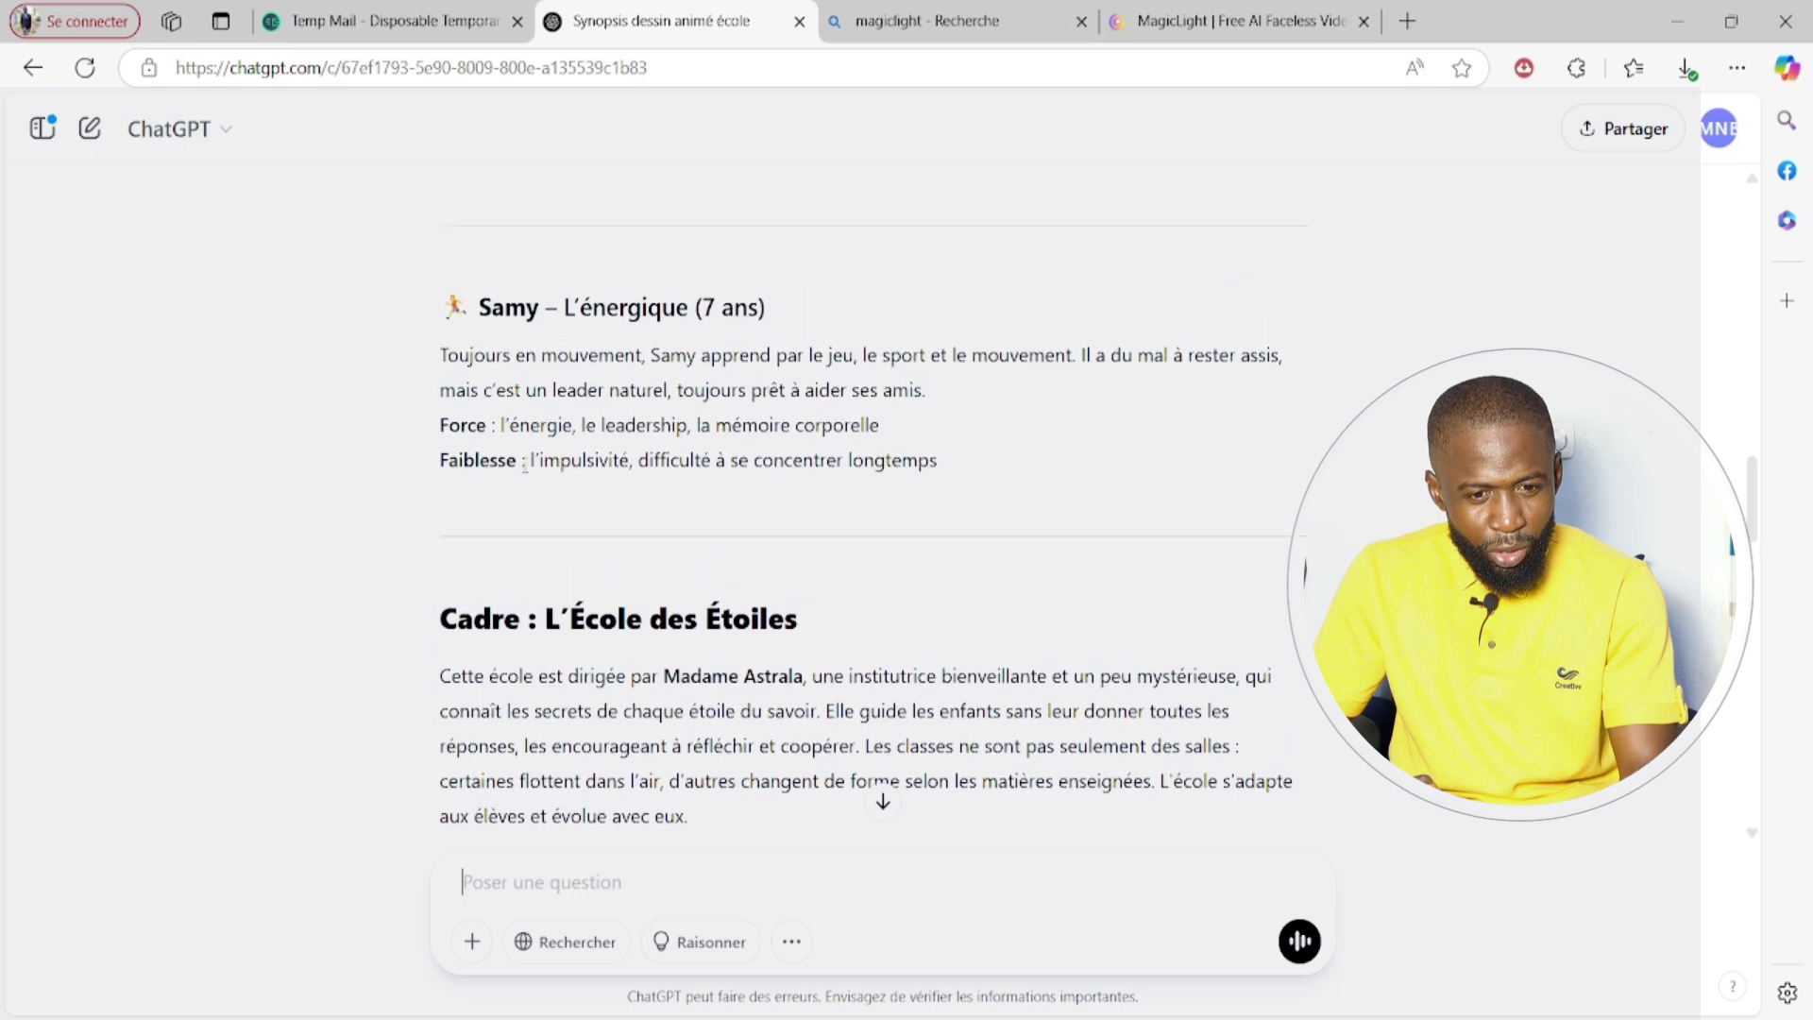
{"action": "scroll", "coordinate": [482, 371], "scroll_direction": "up", "scroll_amount": 6}
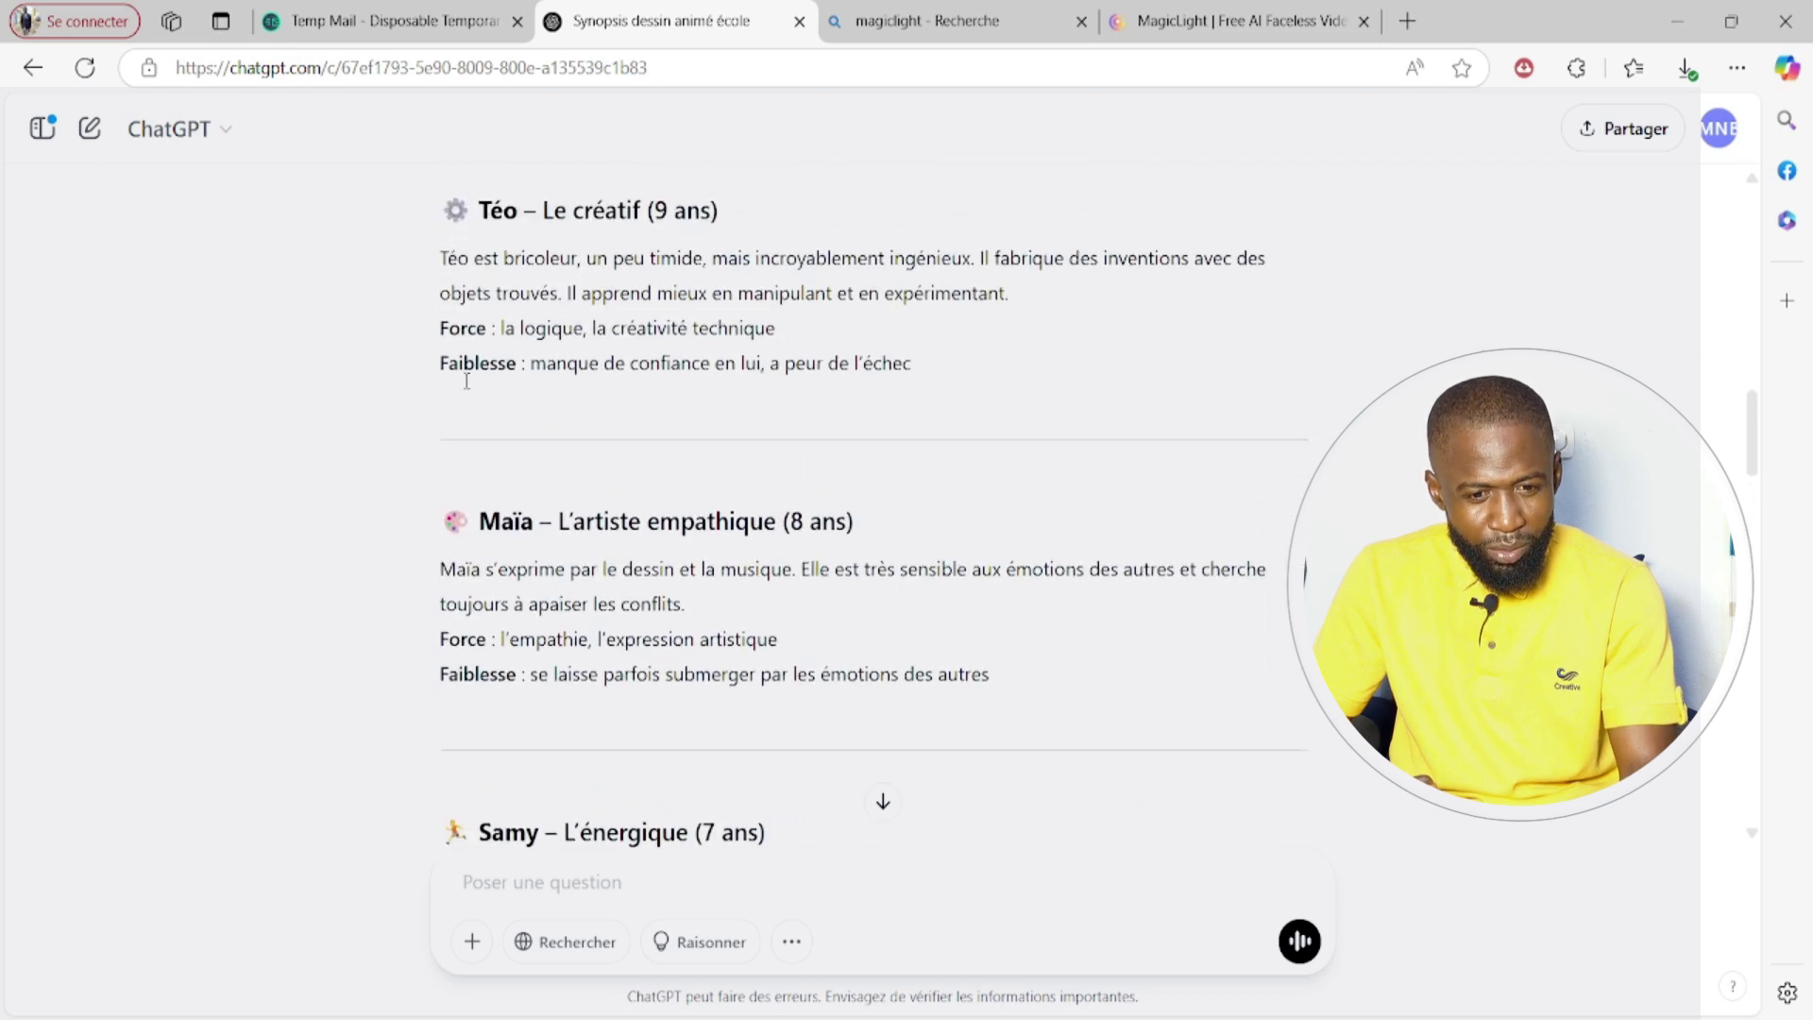
{"action": "scroll", "coordinate": [466, 379], "scroll_direction": "up", "scroll_amount": 5}
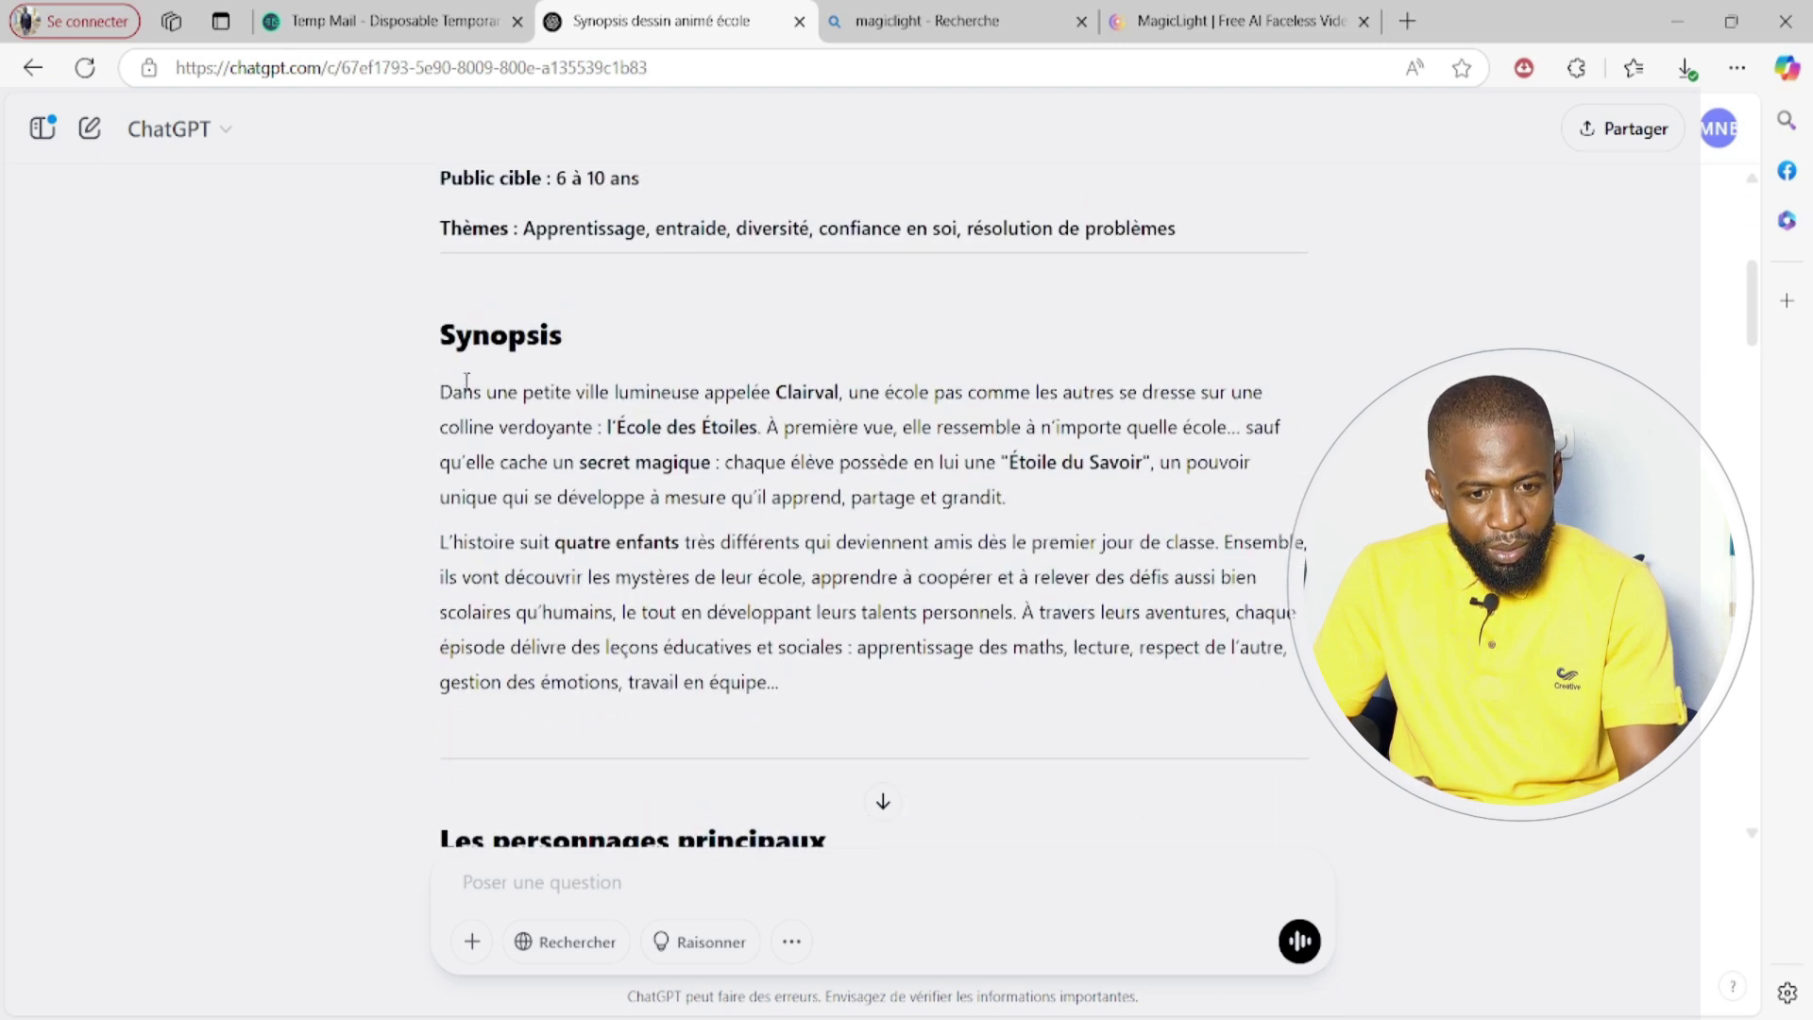
{"action": "left_click_drag", "start_coordinate": [444, 404], "coordinate": [823, 698]}
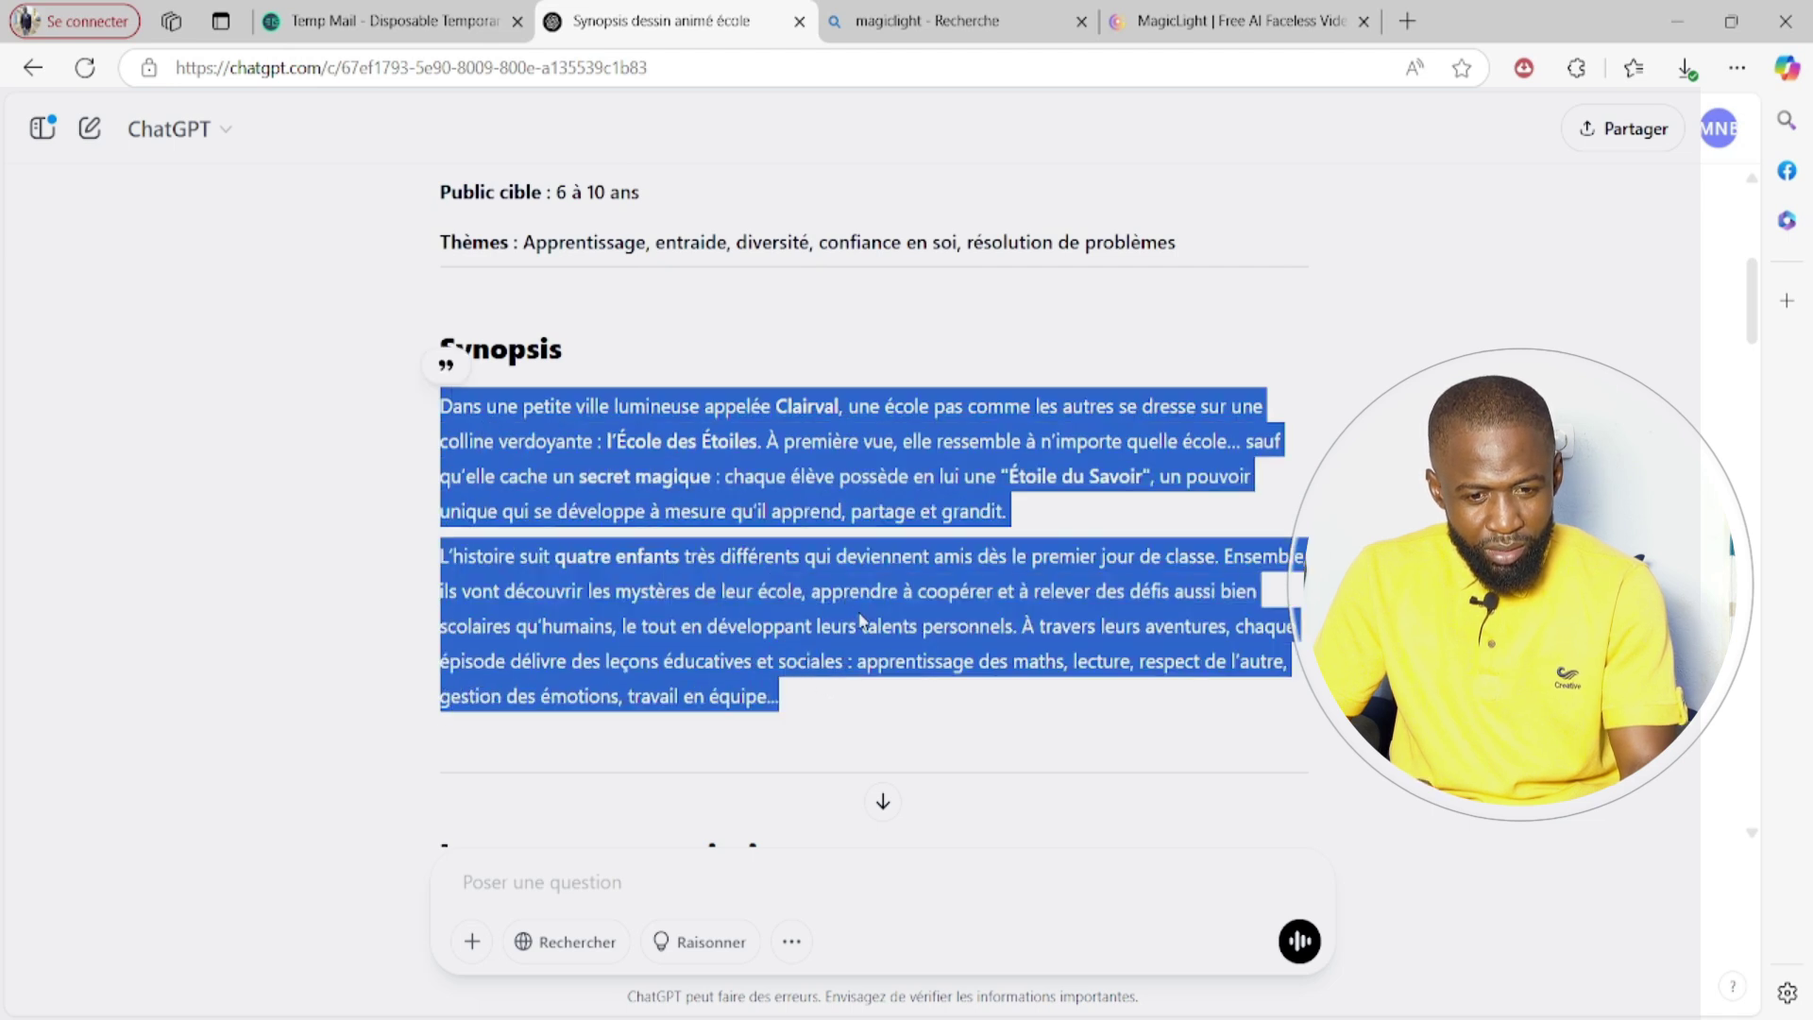
{"action": "key", "text": "ctrl+4"}
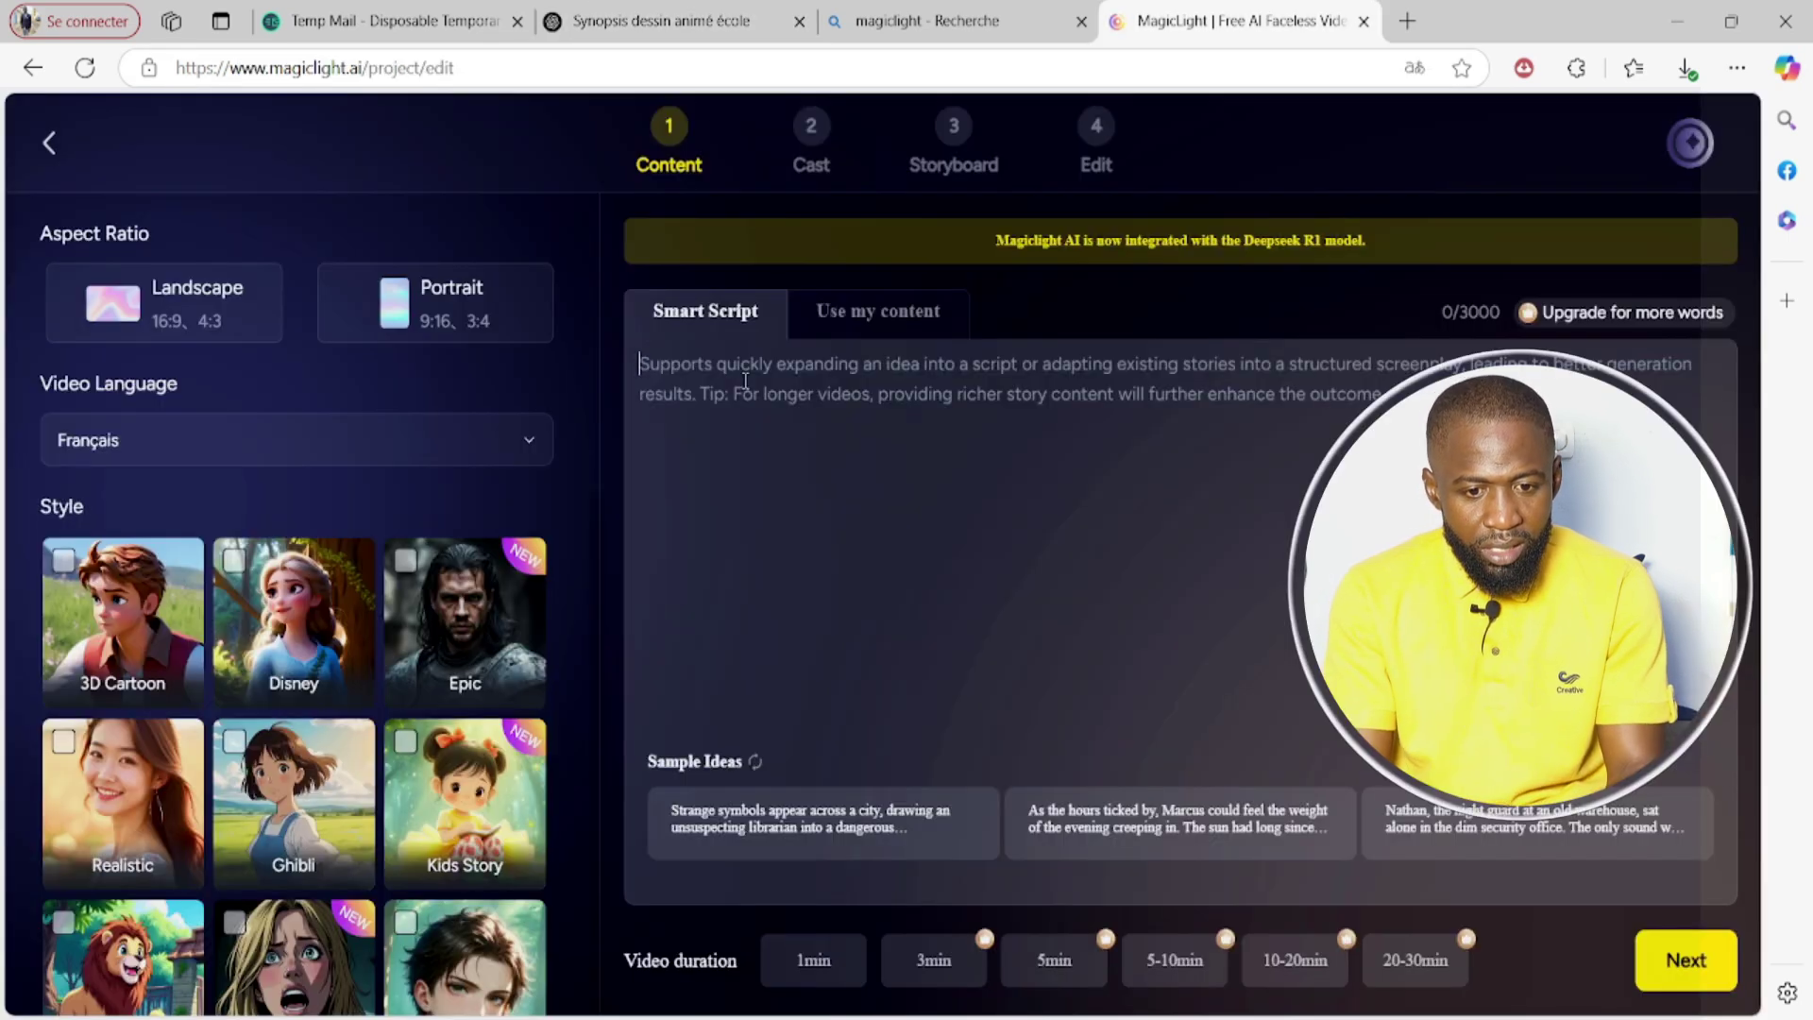
{"action": "key", "text": "ctrl+v"}
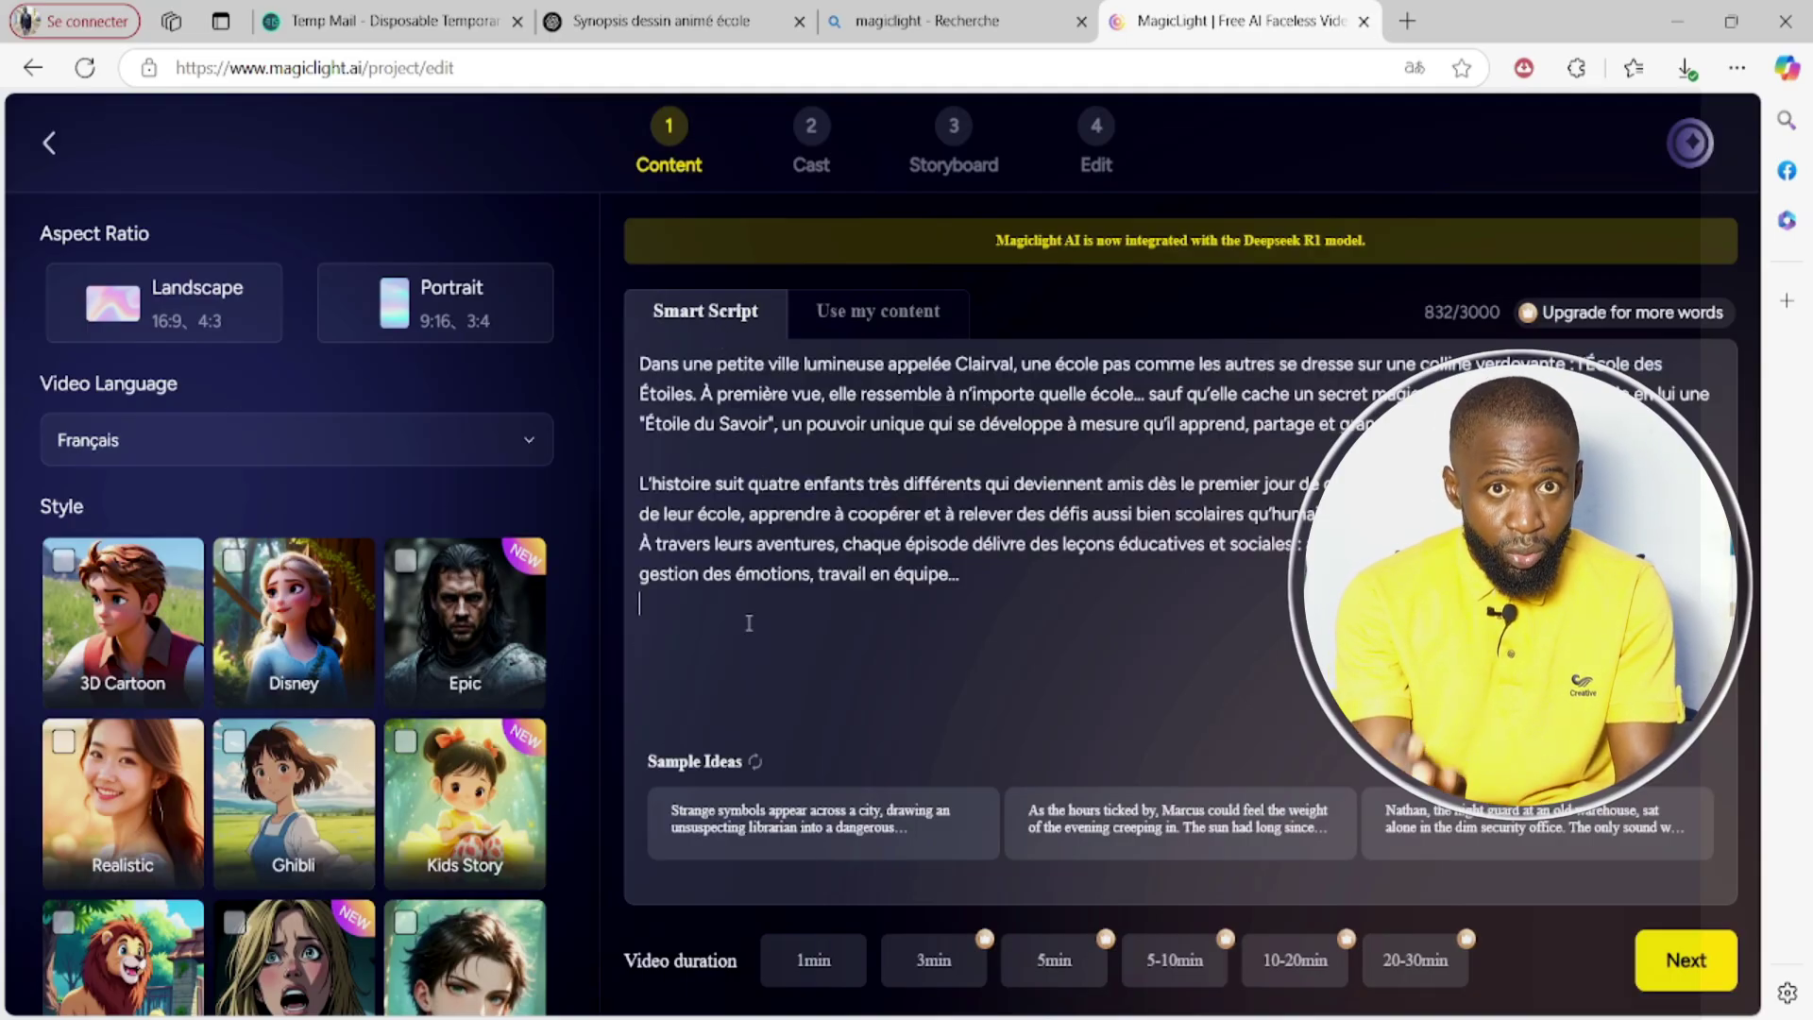
Look at the "Use my content" option and return to the Smart Script text
{"action": "left_click", "coordinate": [869, 316]}
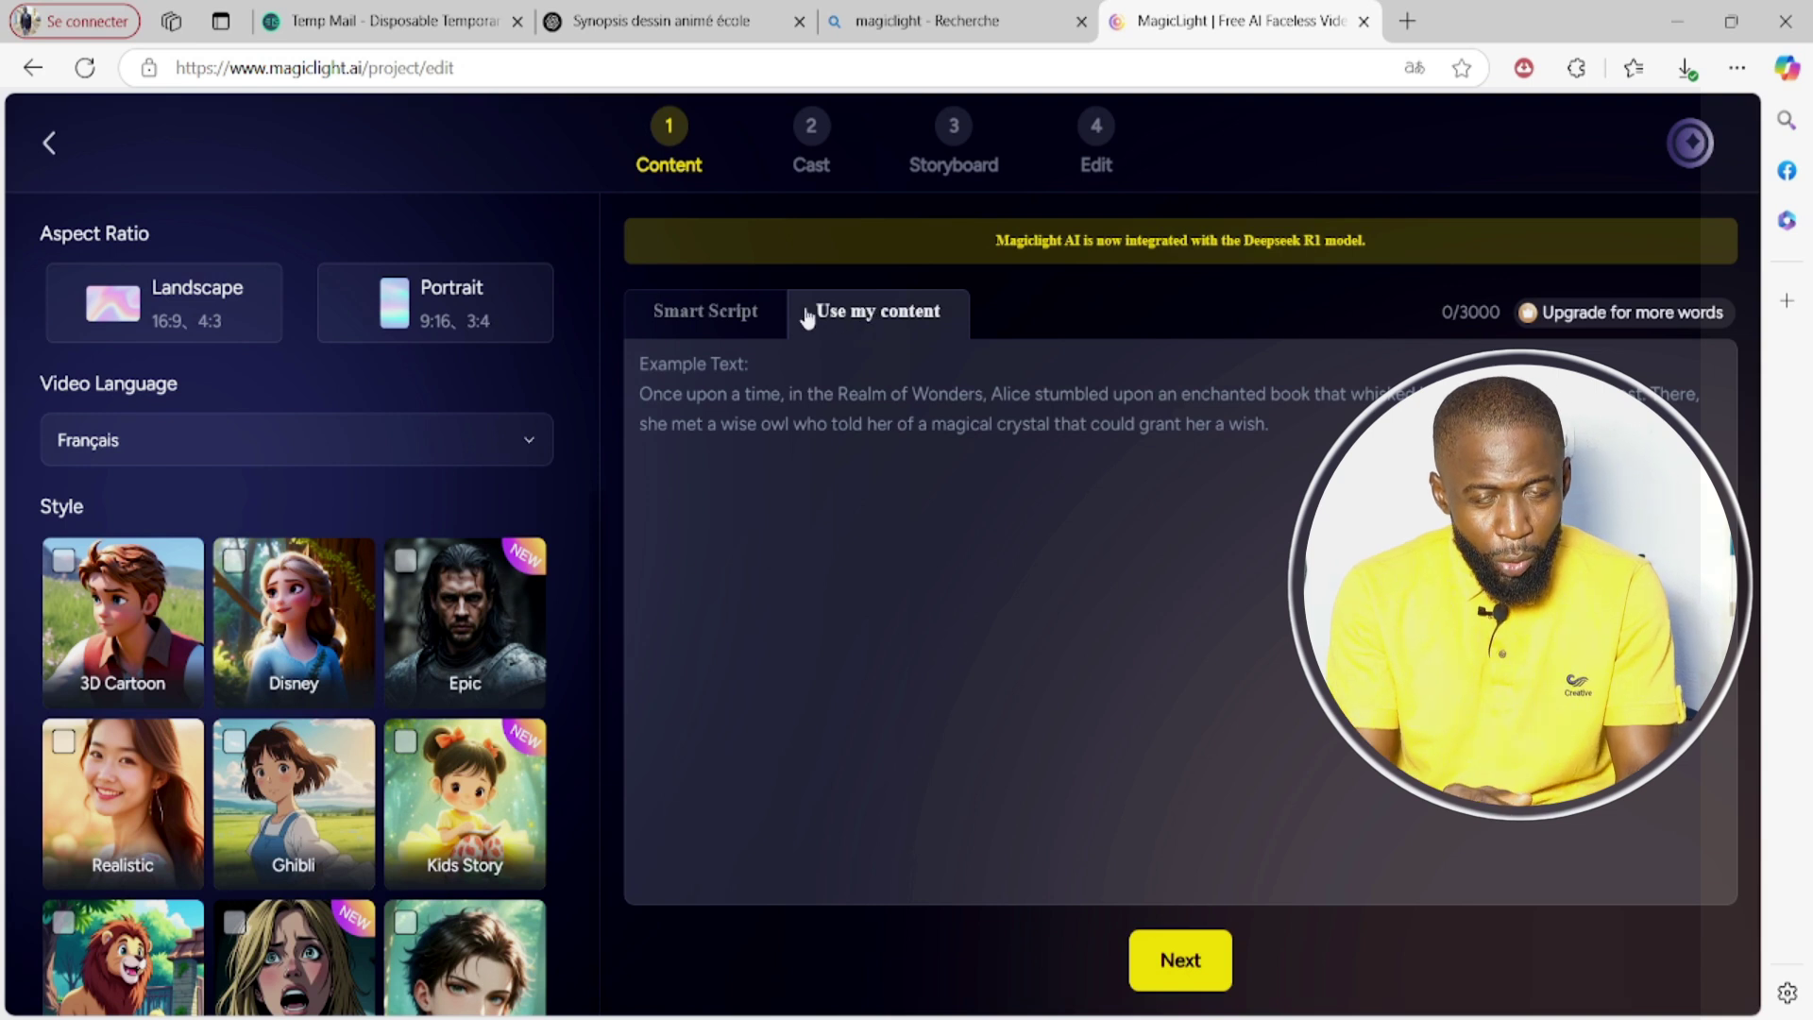
{"action": "left_click", "coordinate": [696, 314]}
{"action": "left_click", "coordinate": [987, 595]}
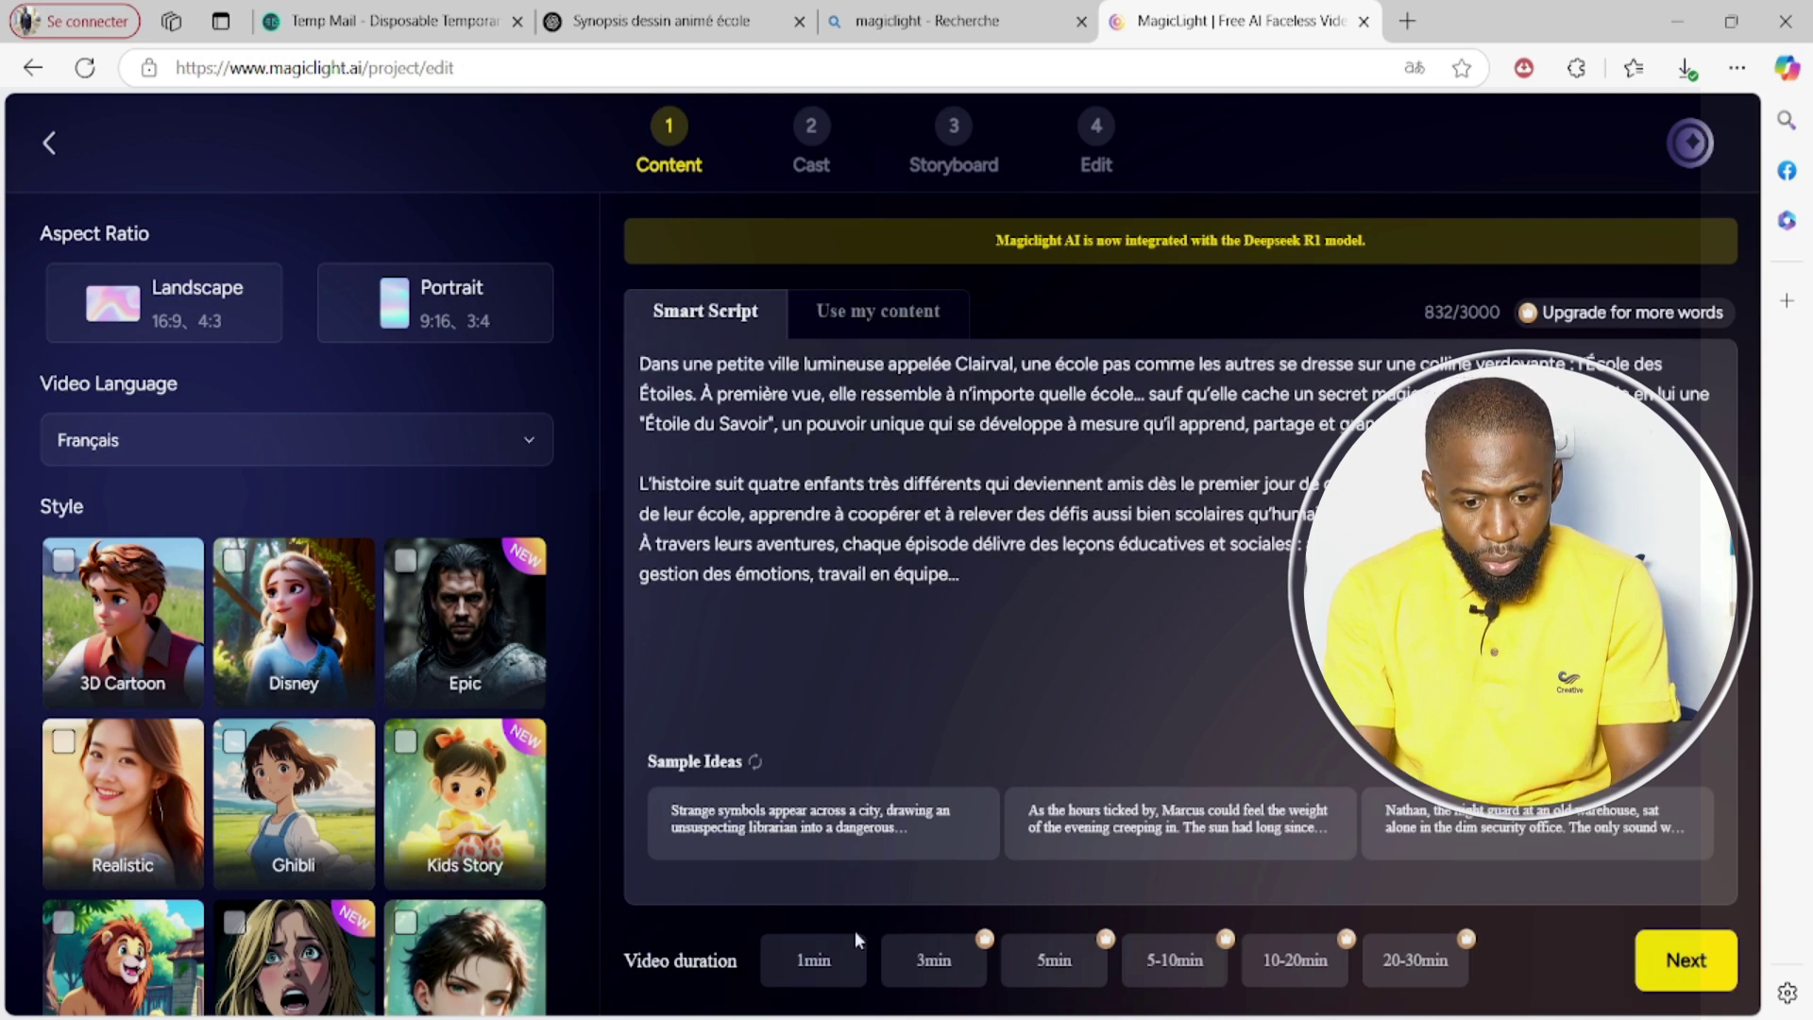
Set the video to 1min, Landscape format and Disney style, and generate the script
{"action": "left_click", "coordinate": [831, 968]}
{"action": "left_click", "coordinate": [148, 313]}
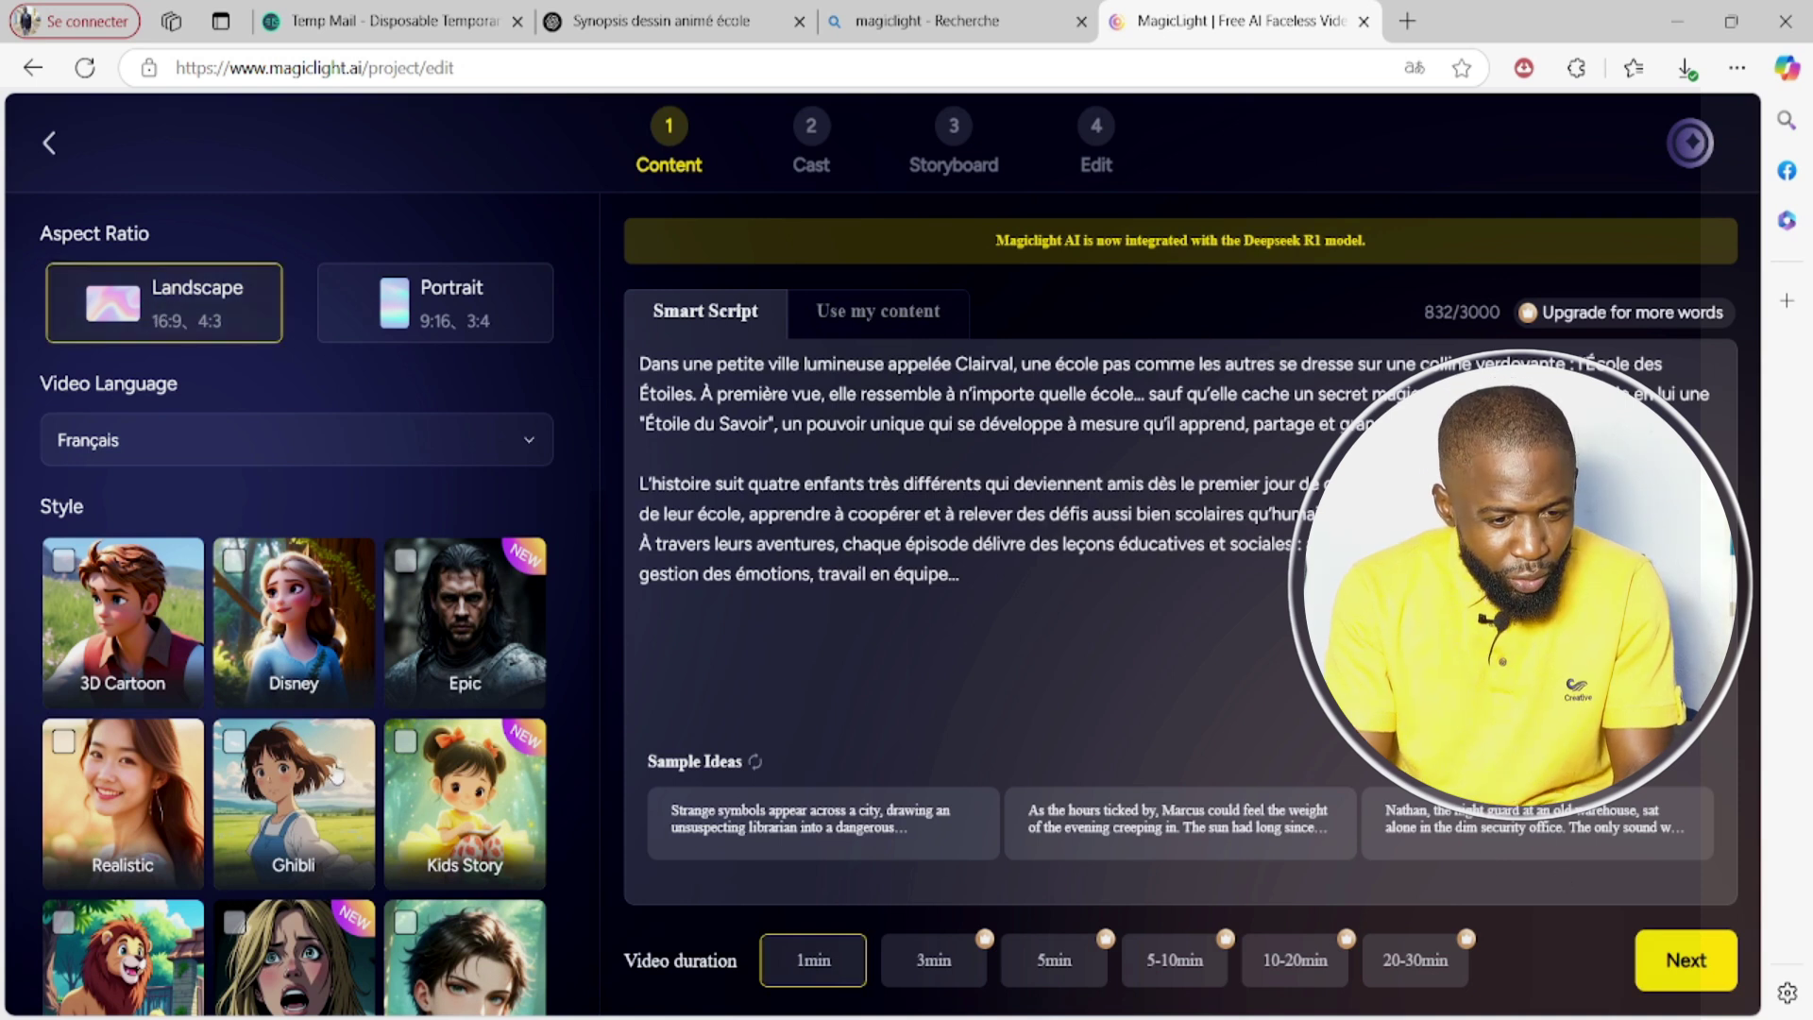
{"action": "scroll", "coordinate": [300, 655], "scroll_direction": "down", "scroll_amount": 1}
{"action": "left_click", "coordinate": [301, 571]}
{"action": "scroll", "coordinate": [301, 571], "scroll_direction": "up", "scroll_amount": 1}
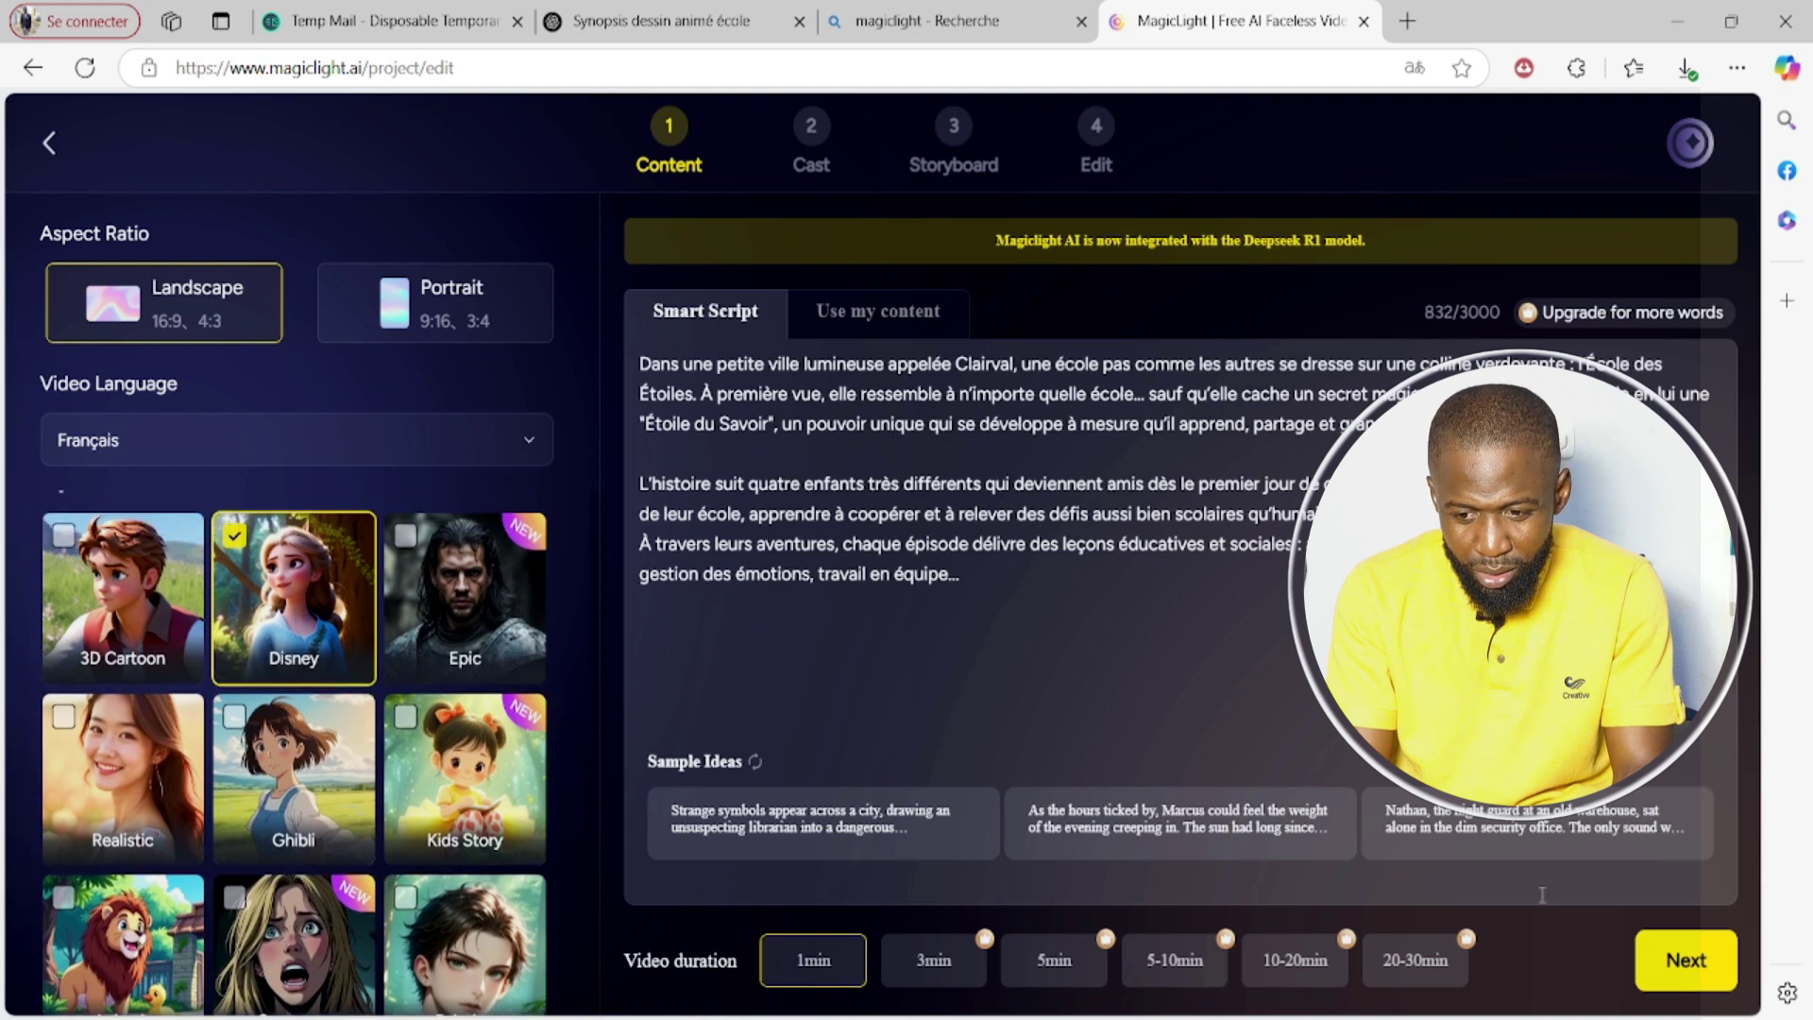
{"action": "left_click", "coordinate": [1684, 956]}
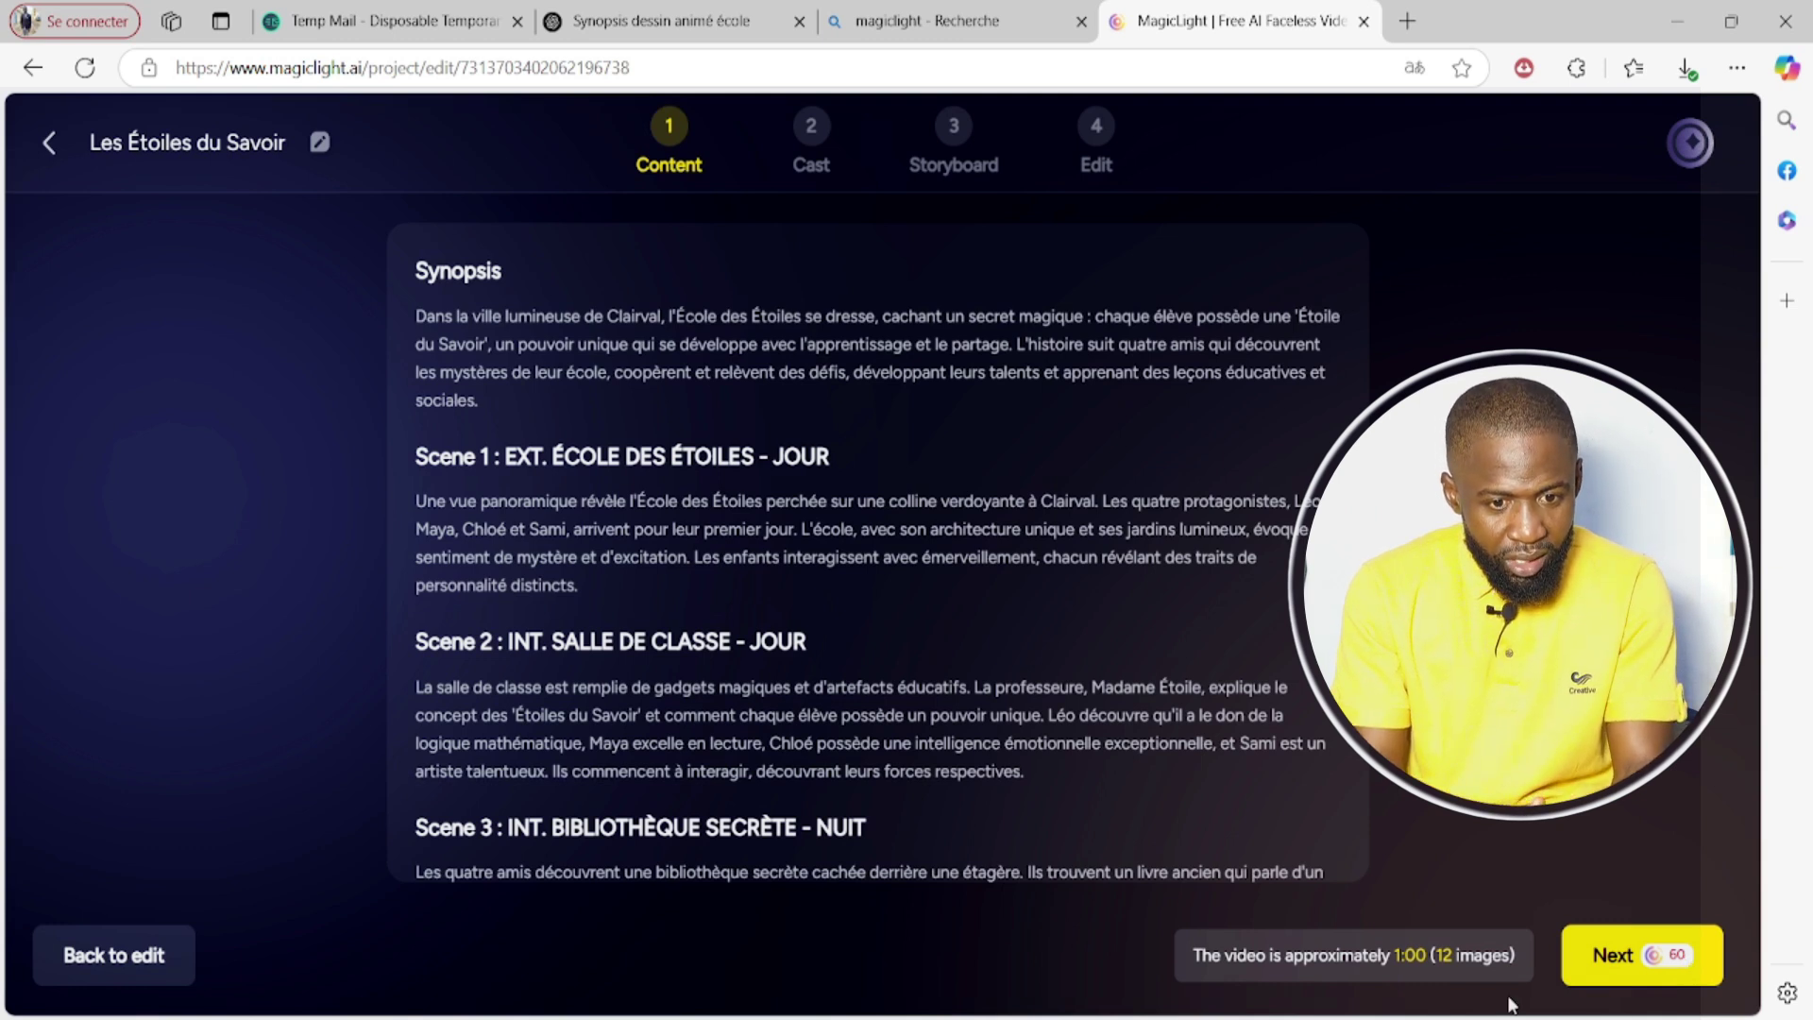
Review the generated synopsis and its scenes, and accept the script to continue to the Cast stage
{"action": "scroll", "coordinate": [1220, 844], "scroll_direction": "down", "scroll_amount": 3}
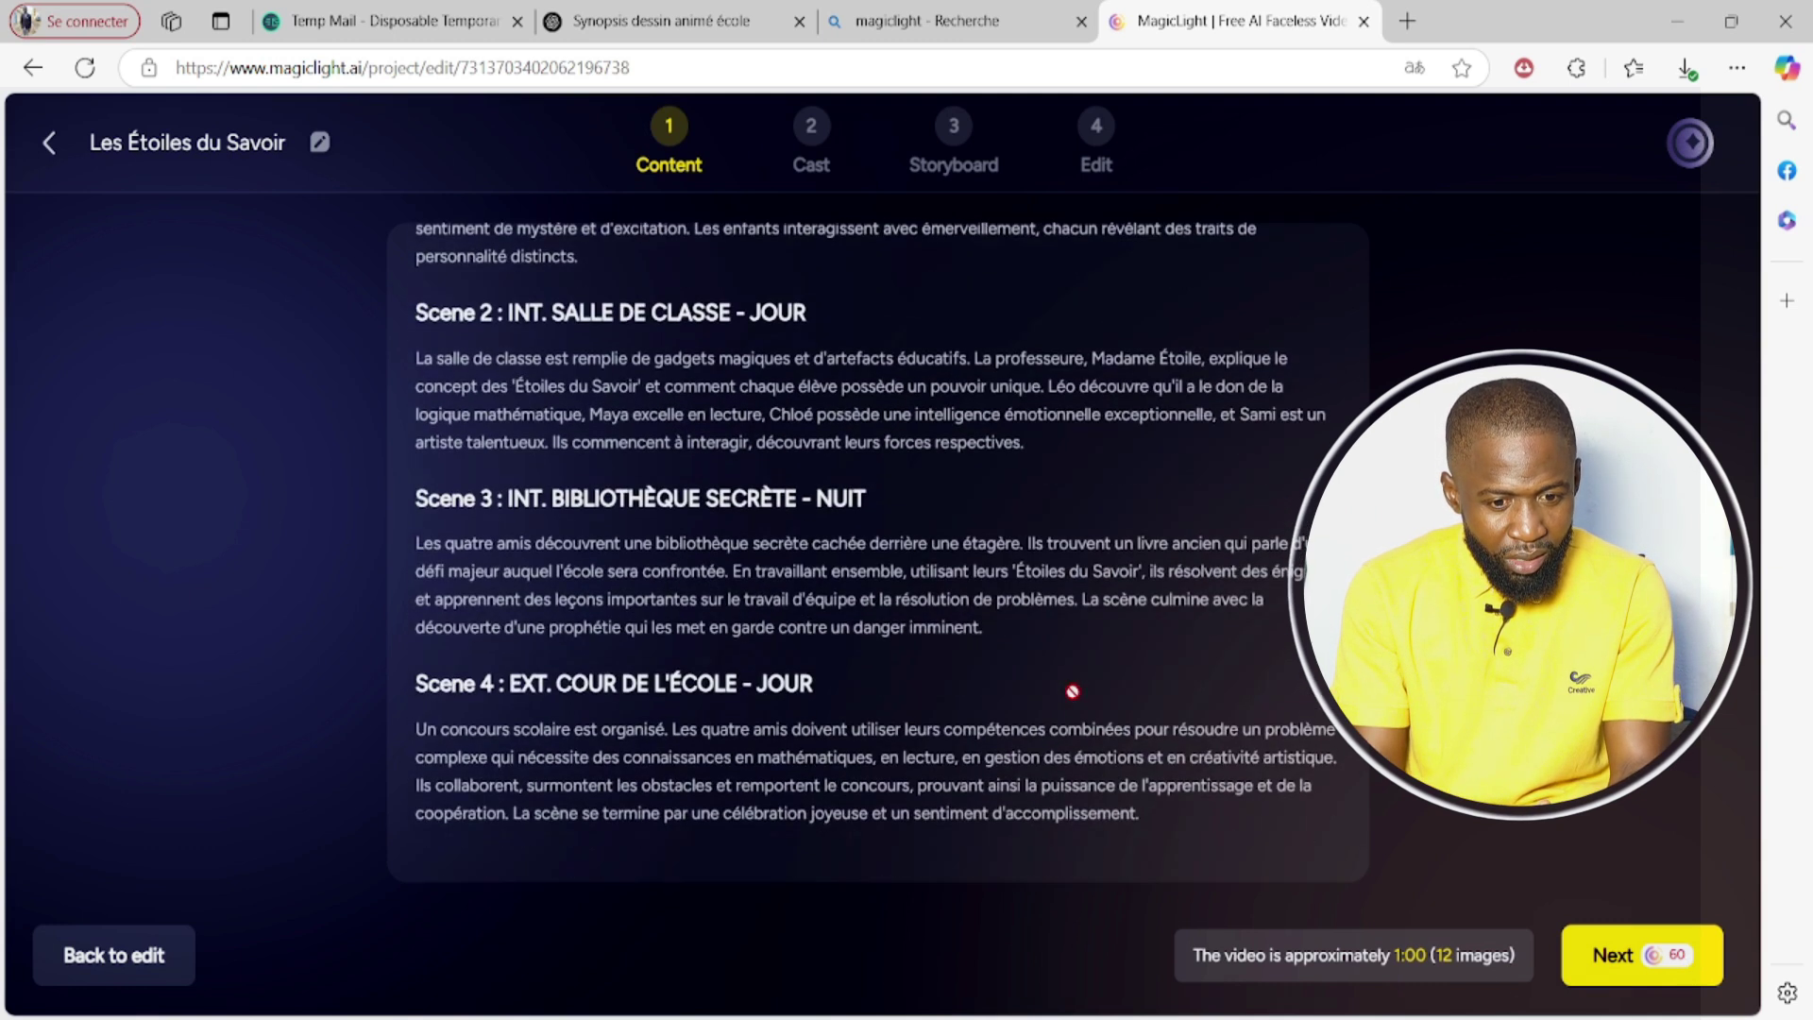
{"action": "scroll", "coordinate": [1073, 692], "scroll_direction": "up", "scroll_amount": 3}
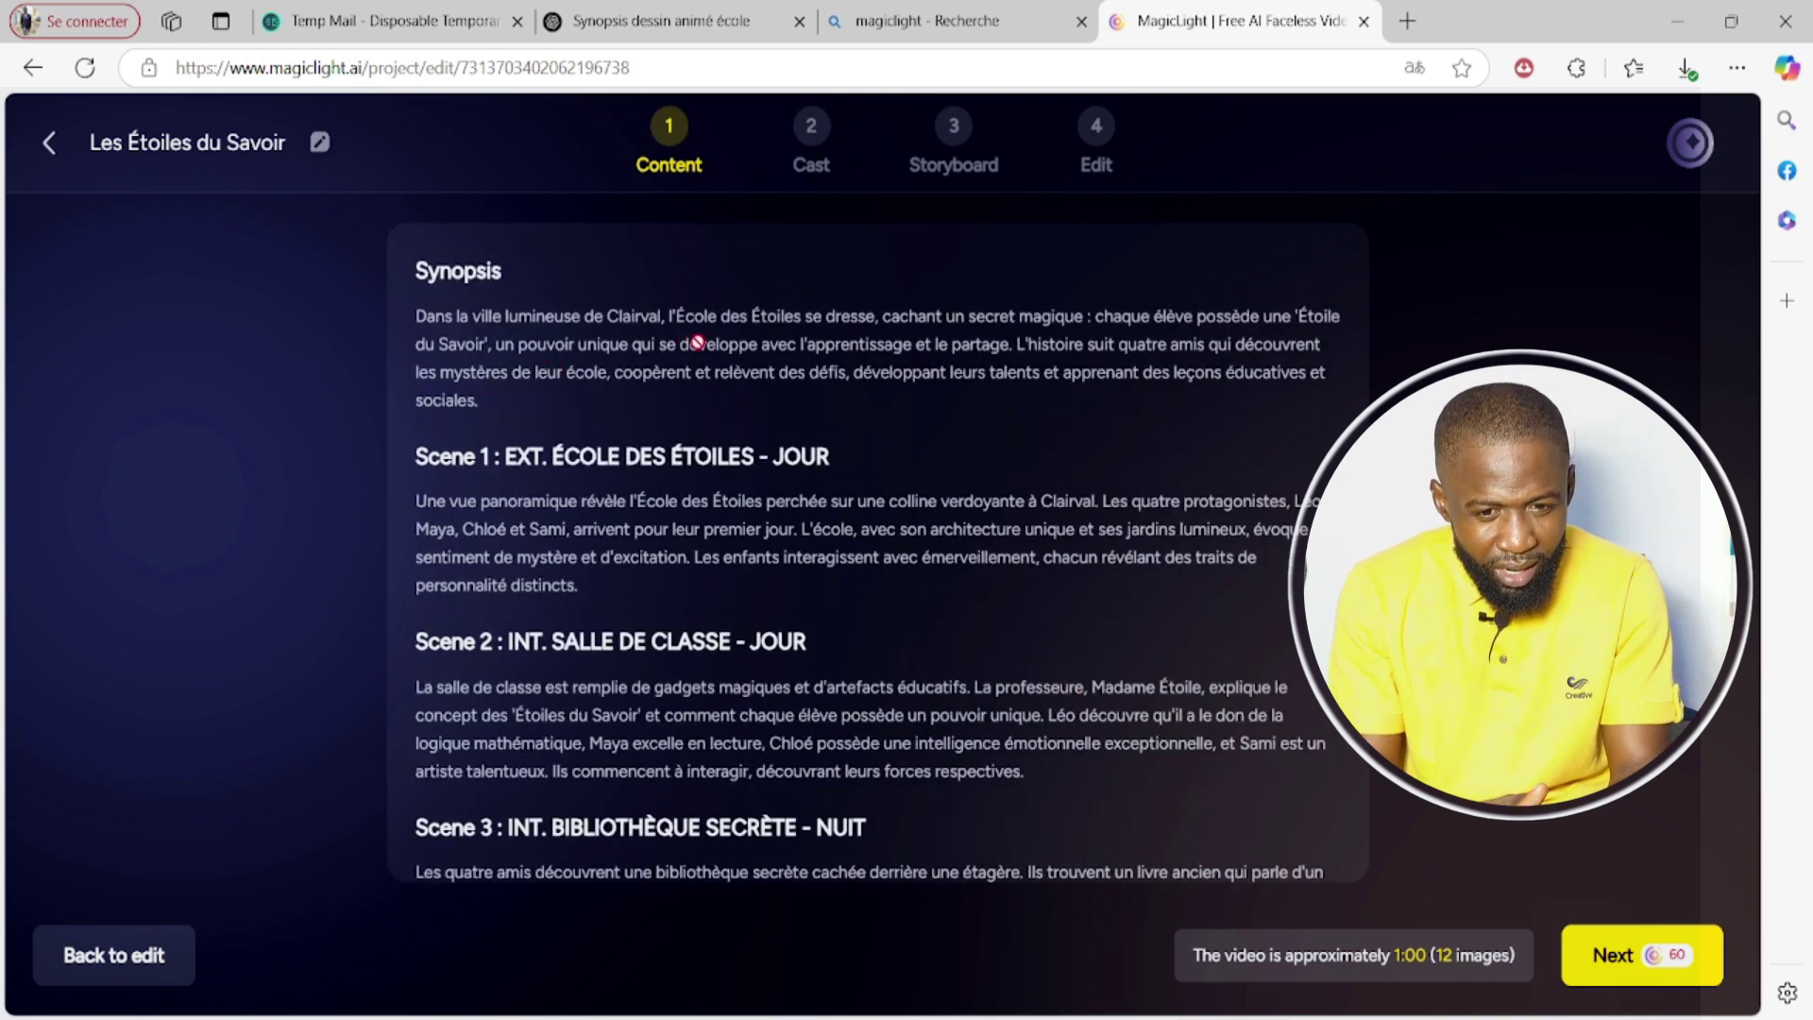
{"action": "scroll", "coordinate": [614, 435], "scroll_direction": "down", "scroll_amount": 2}
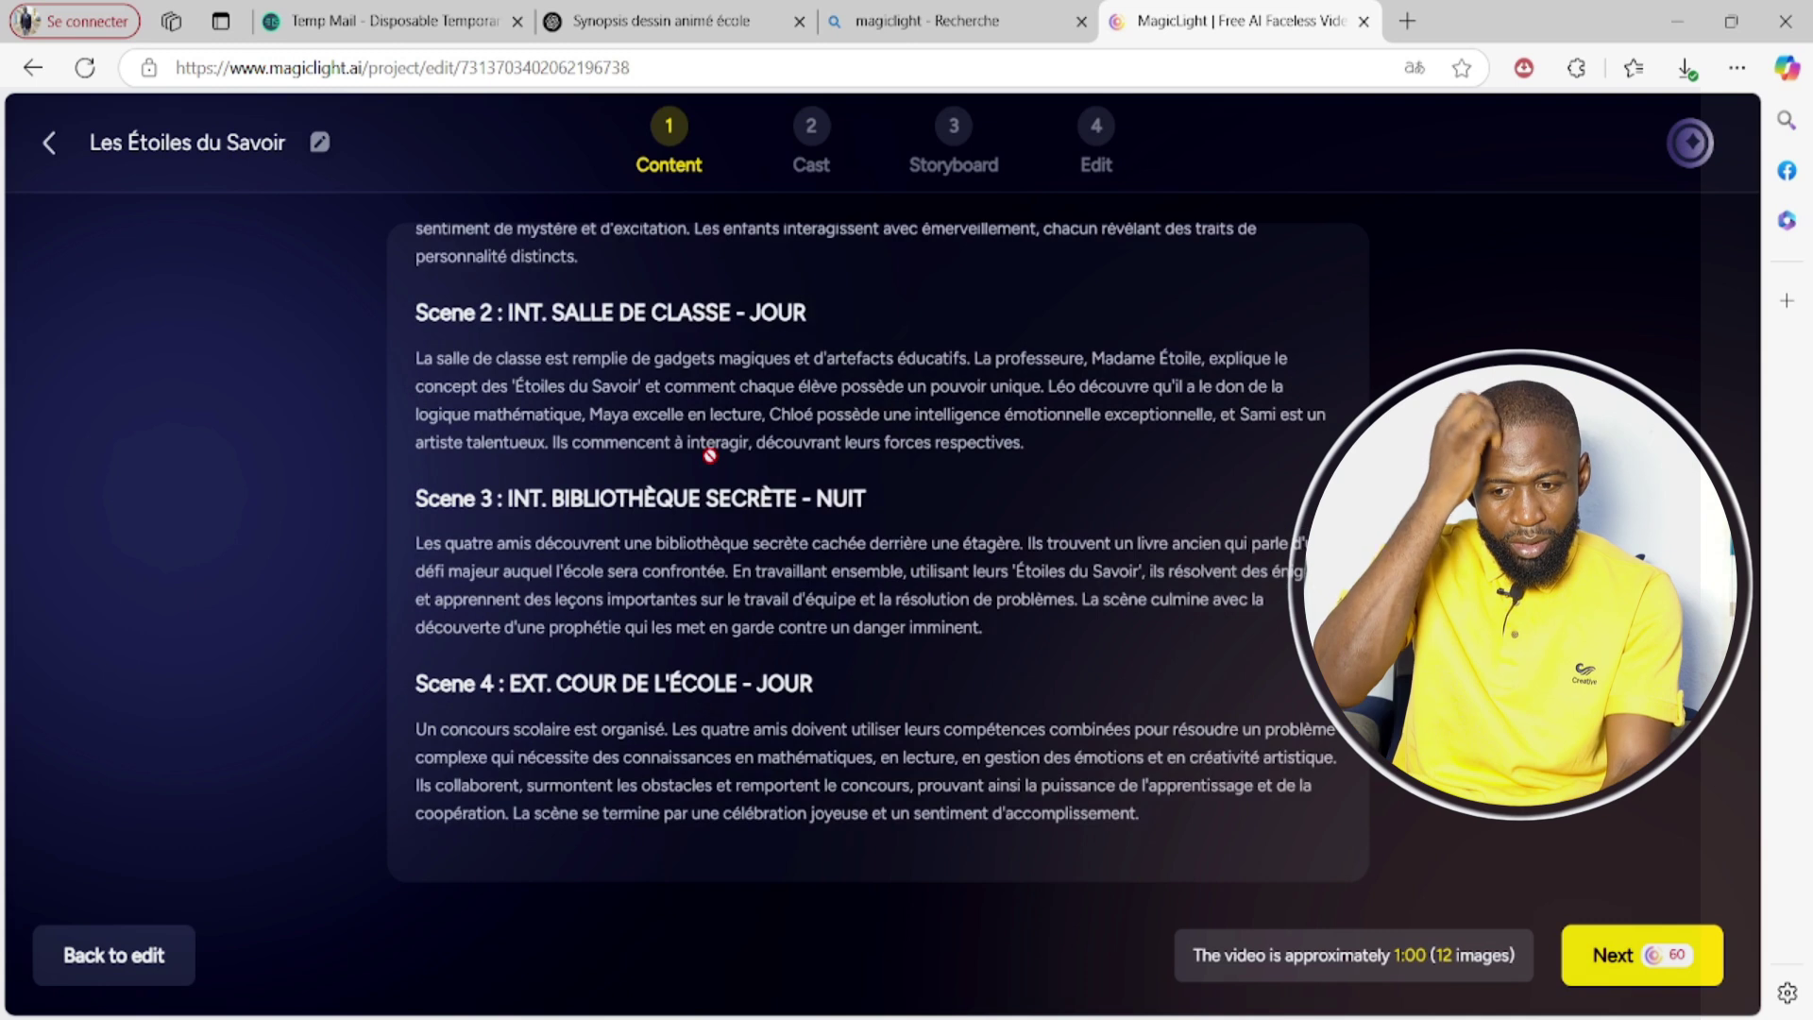
{"action": "scroll", "coordinate": [1219, 680], "scroll_direction": "up", "scroll_amount": 1}
{"action": "scroll", "coordinate": [878, 548], "scroll_direction": "up", "scroll_amount": 1}
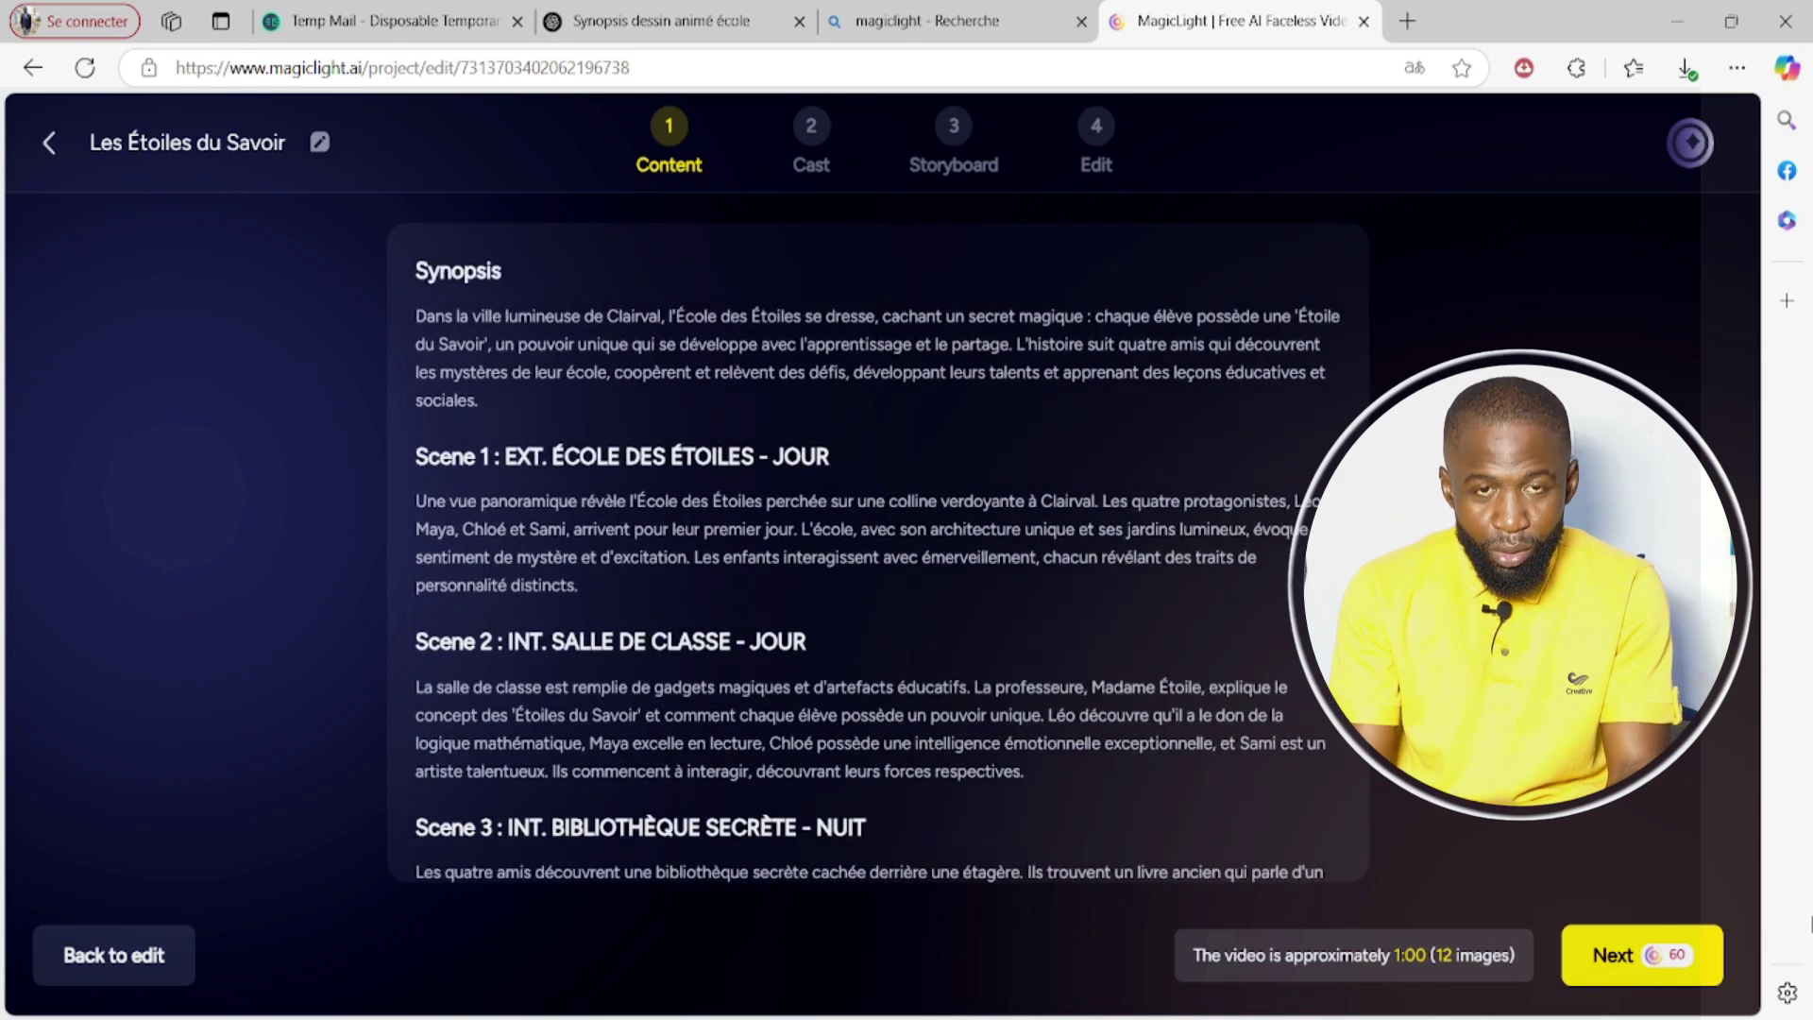
{"action": "left_click", "coordinate": [1617, 949]}
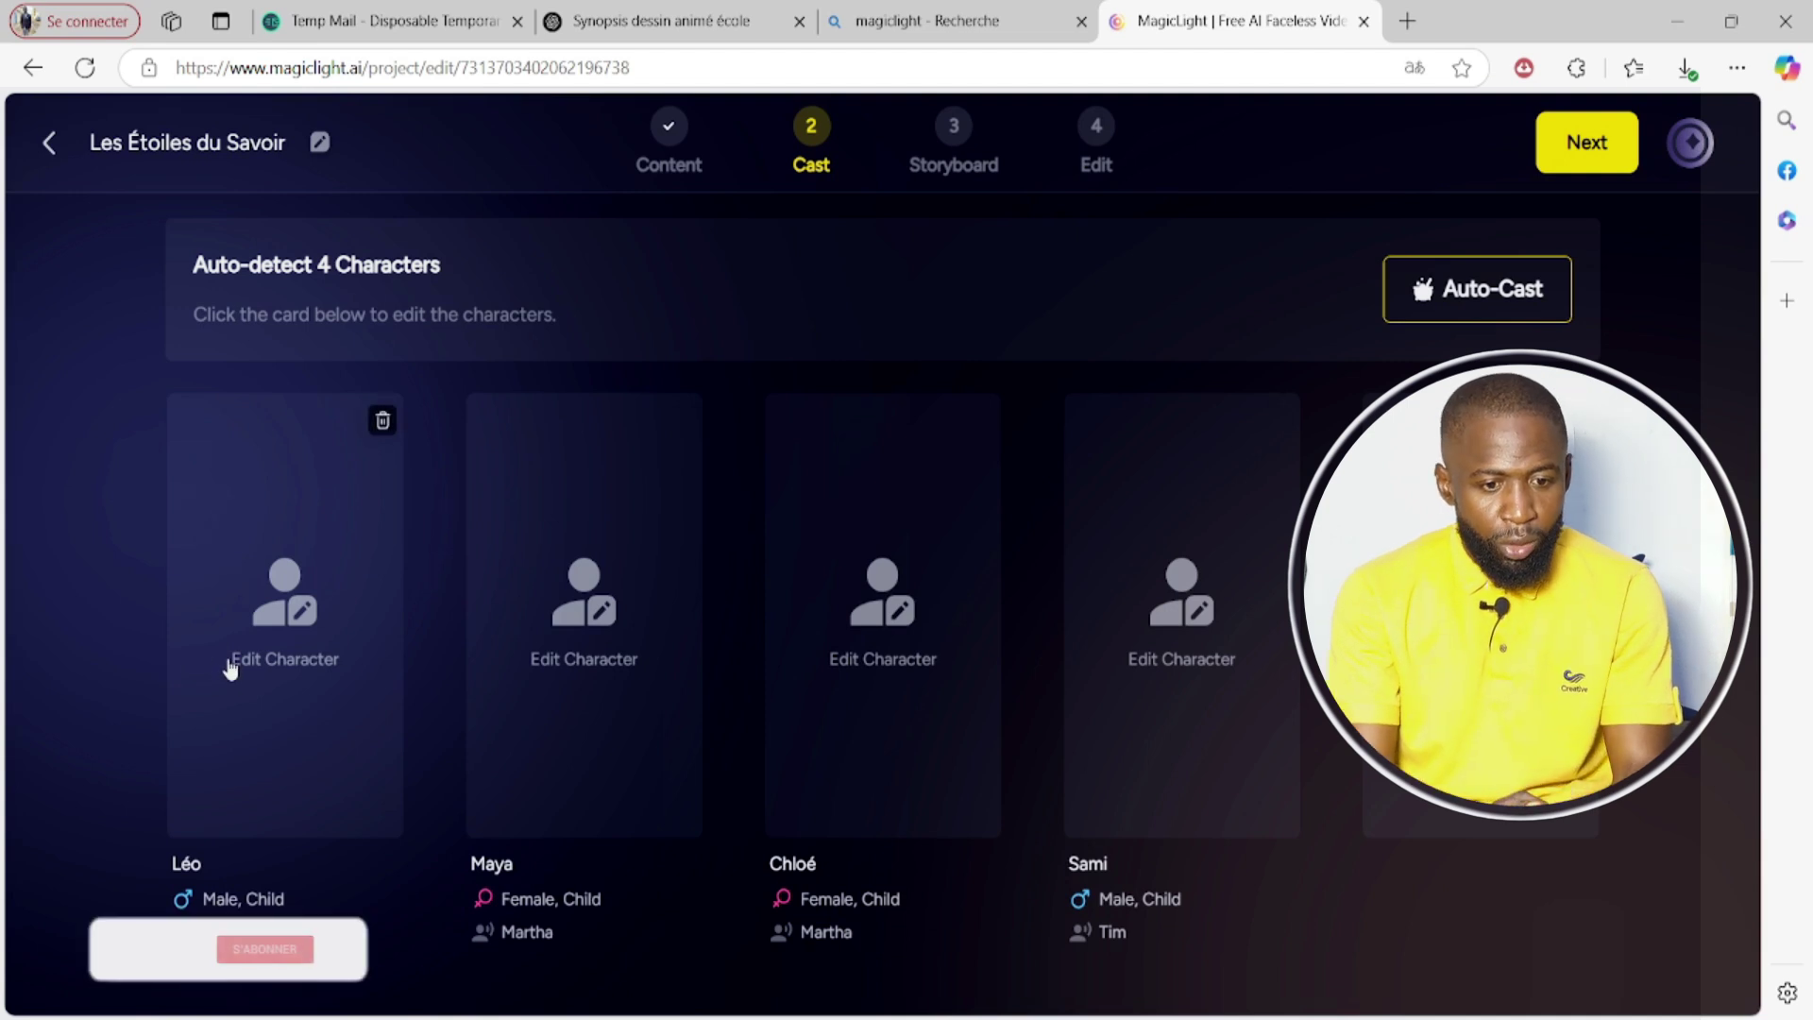
Assign the curly-haired boy in the orange T-shirt and denim shorts from the Character Library to Léo and save the character
{"action": "left_click", "coordinate": [230, 666]}
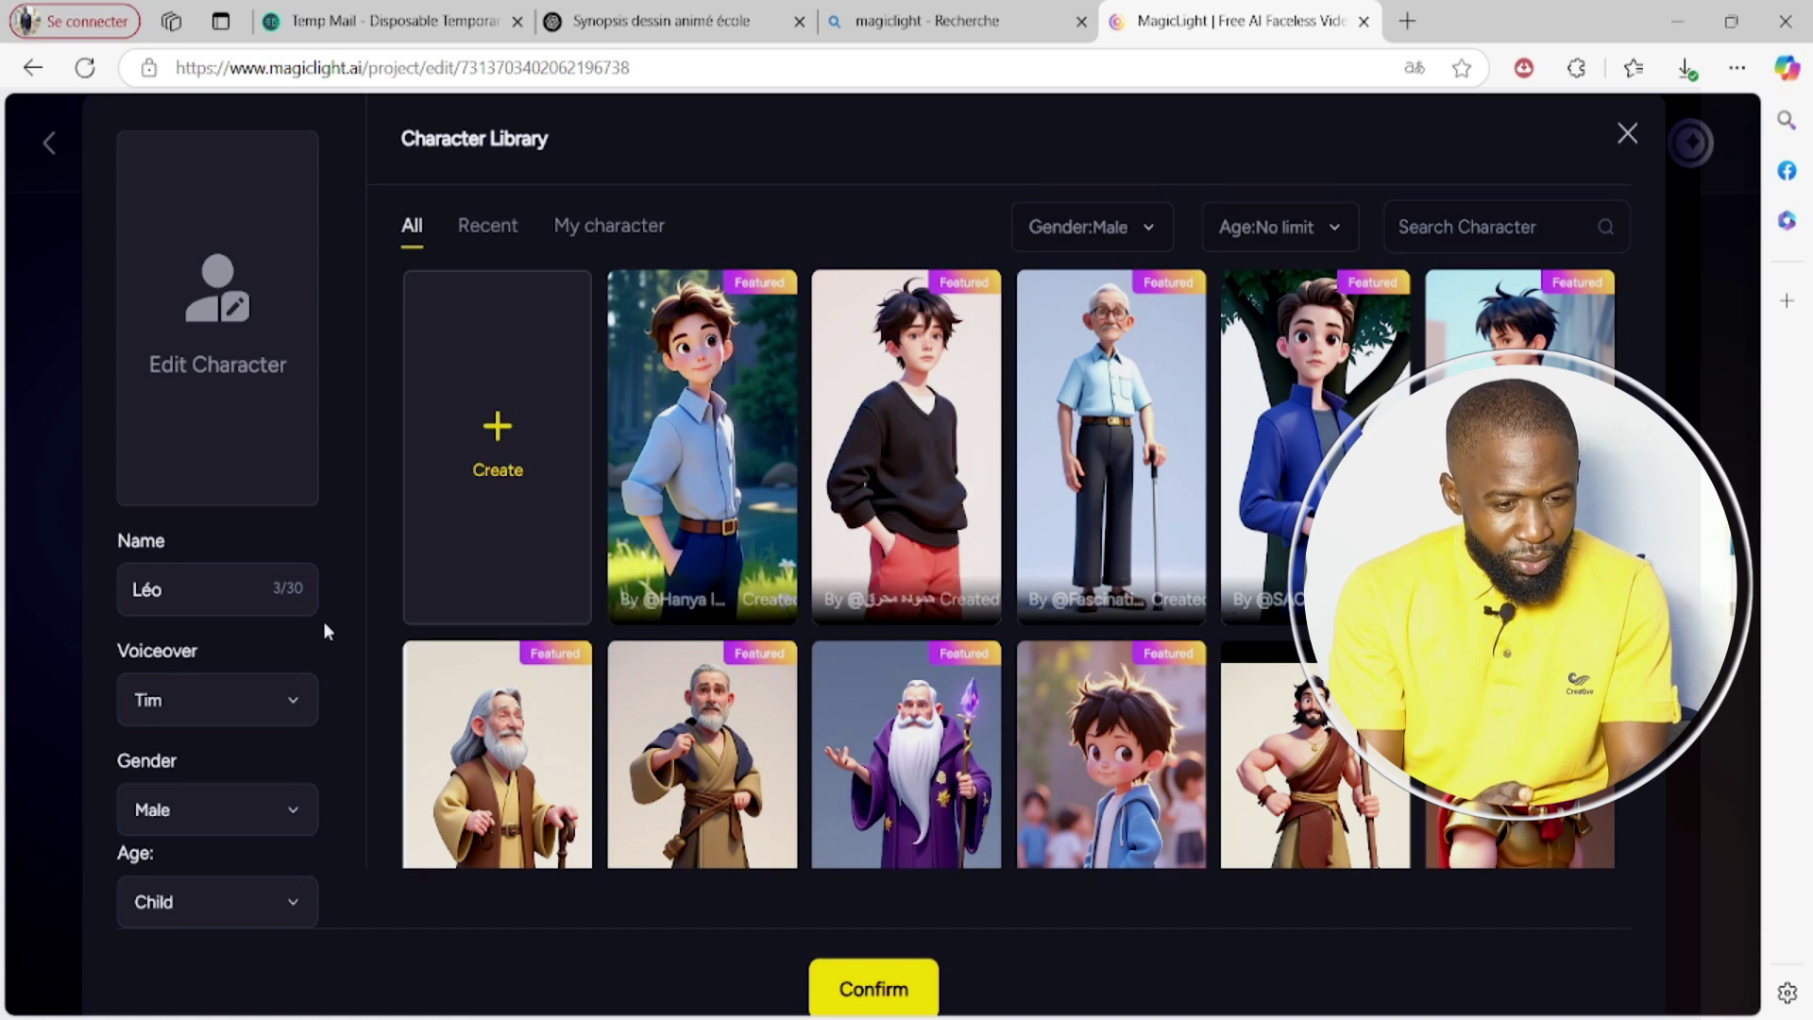
{"action": "scroll", "coordinate": [323, 620], "scroll_direction": "down", "scroll_amount": 1}
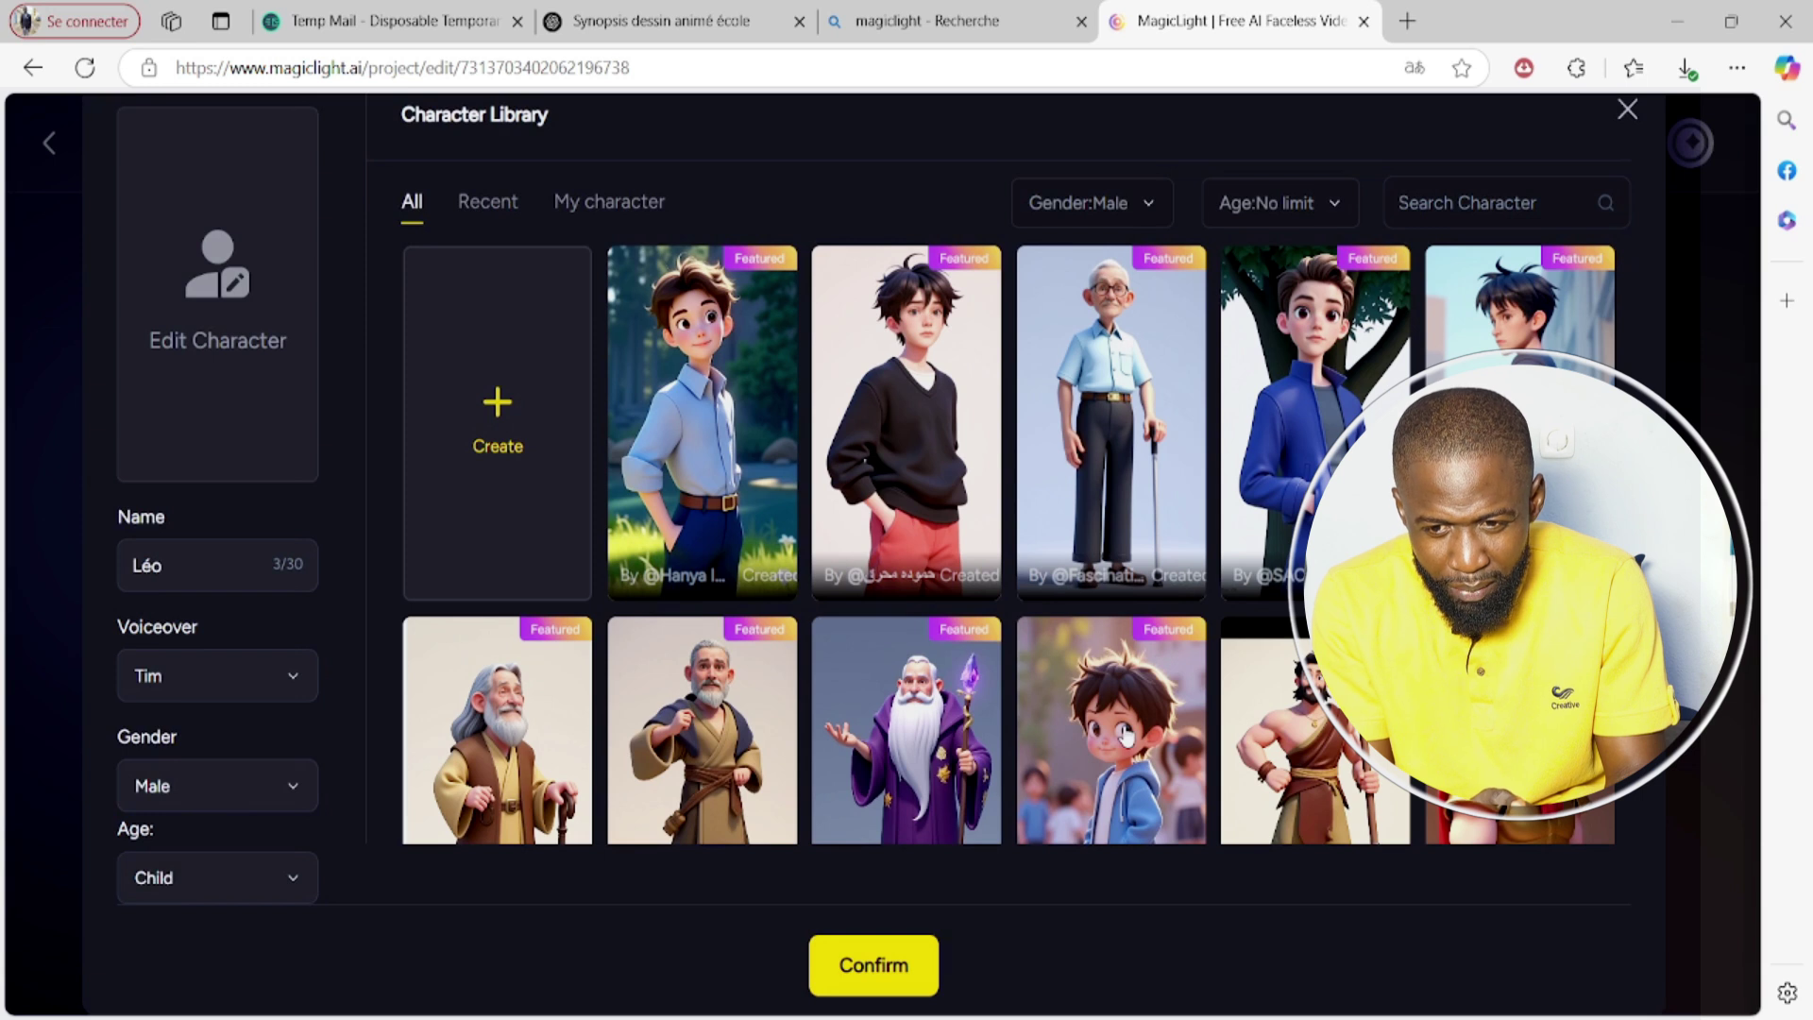
{"action": "scroll", "coordinate": [1114, 736], "scroll_direction": "down", "scroll_amount": 2}
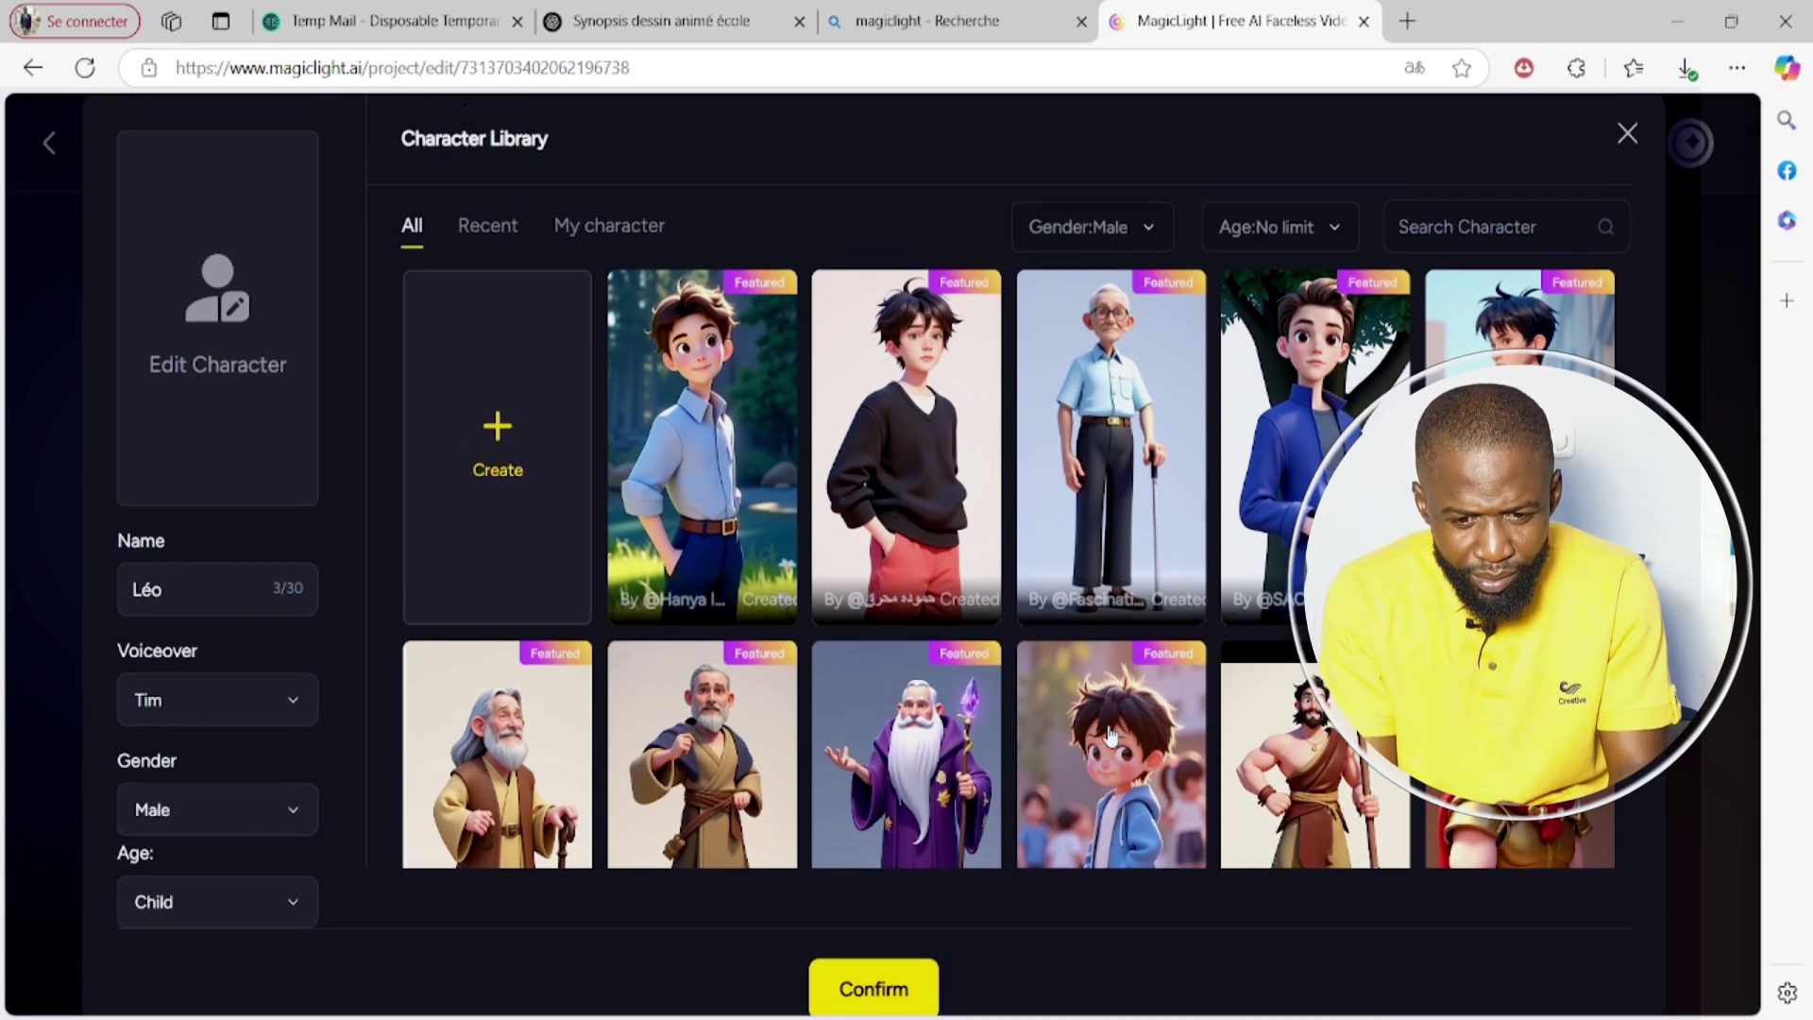
{"action": "scroll", "coordinate": [1111, 737], "scroll_direction": "down", "scroll_amount": 10}
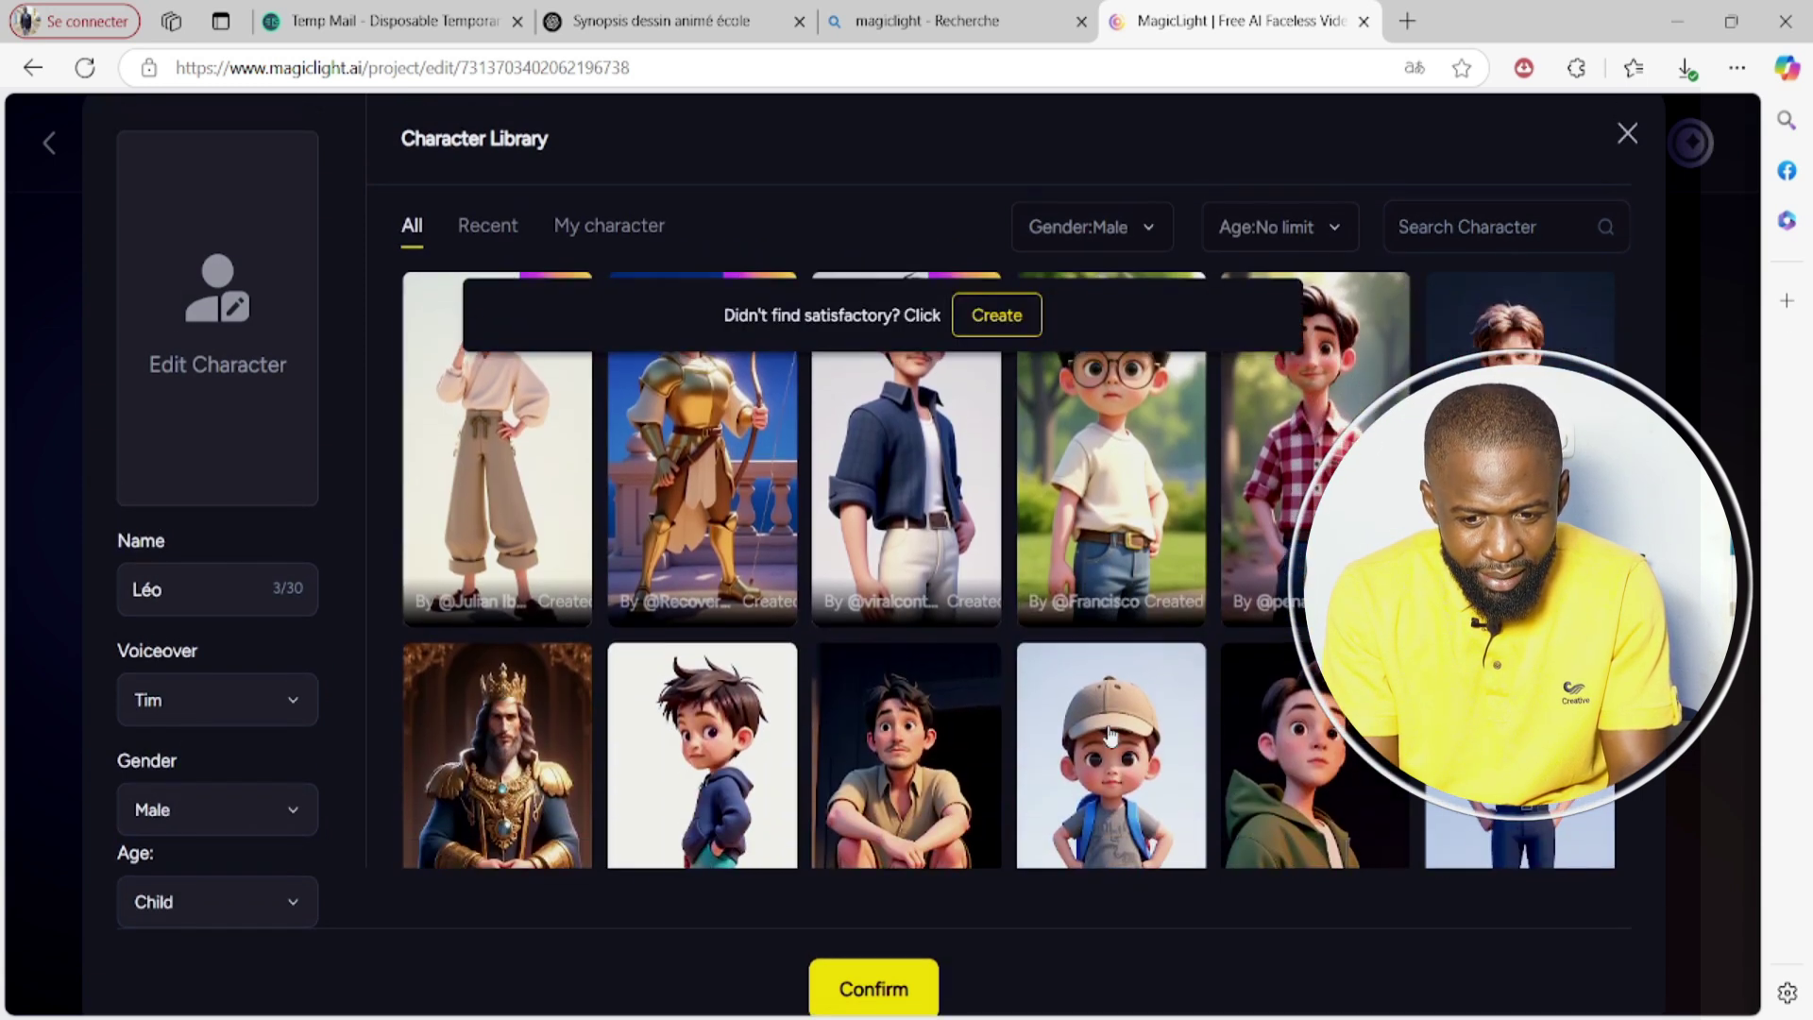
{"action": "scroll", "coordinate": [1110, 736], "scroll_direction": "up", "scroll_amount": 5}
{"action": "left_click", "coordinate": [1337, 391]}
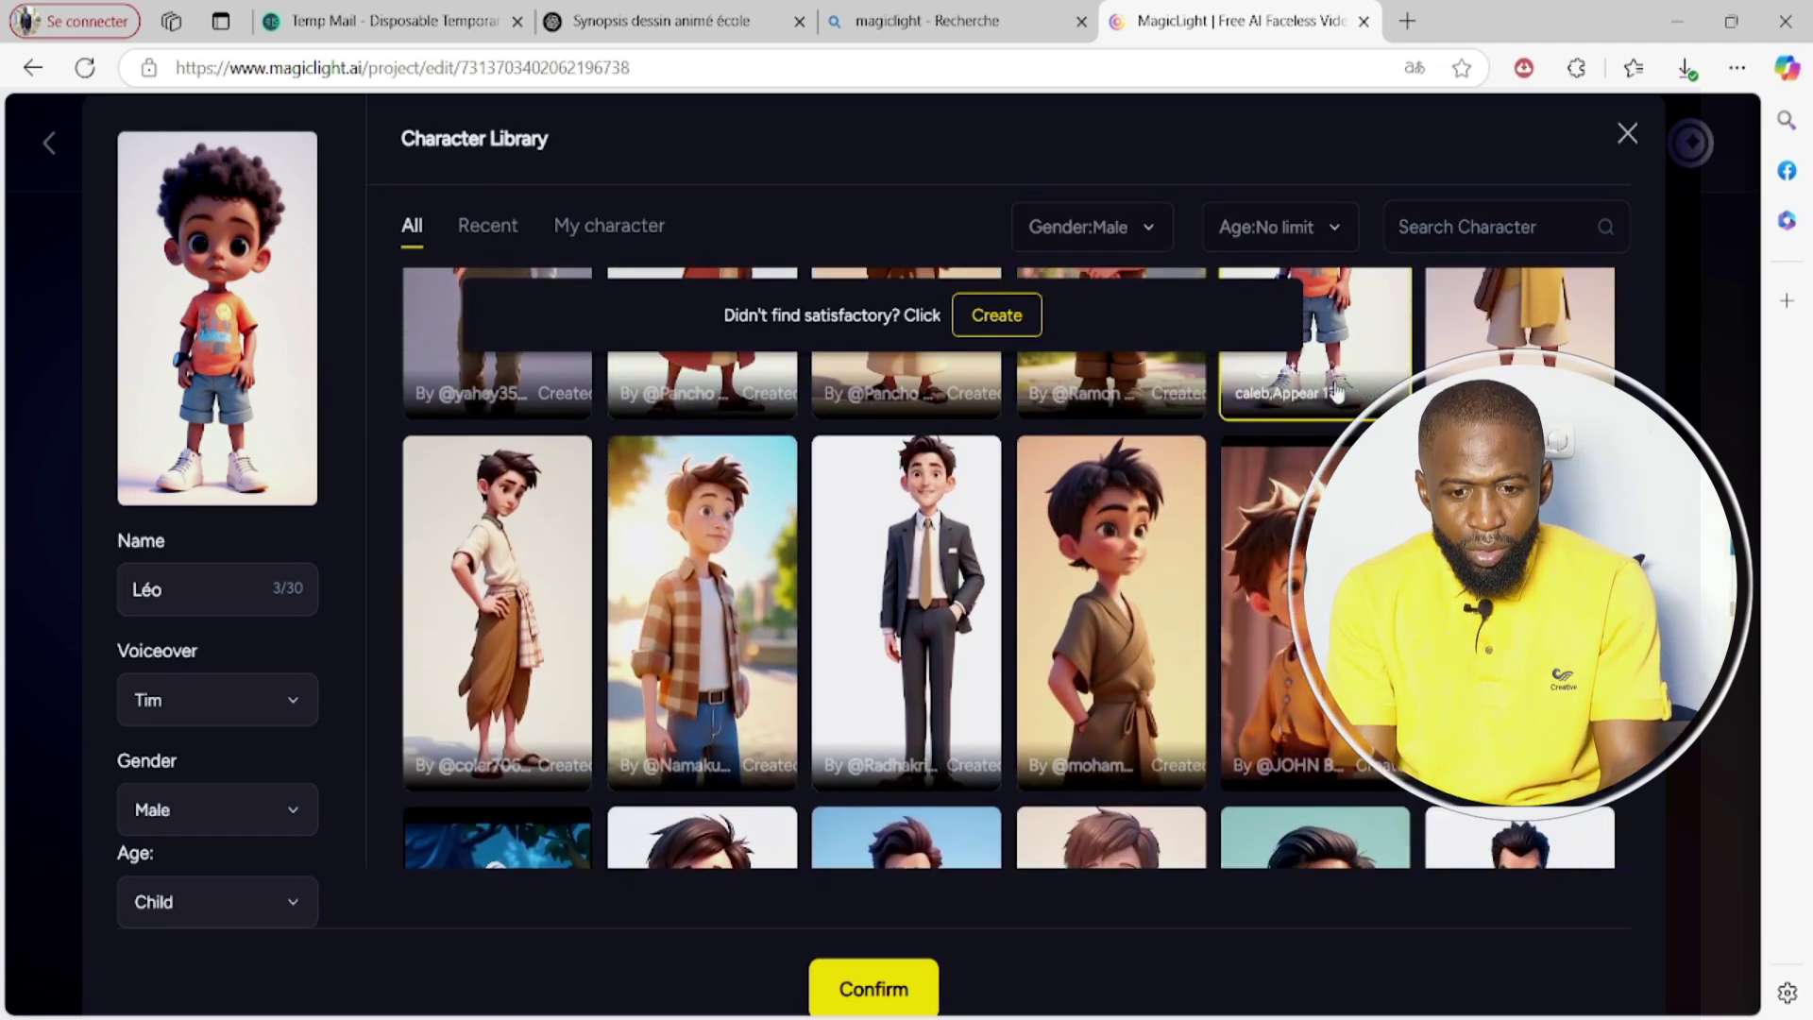
{"action": "scroll", "coordinate": [1337, 391], "scroll_direction": "up", "scroll_amount": 2}
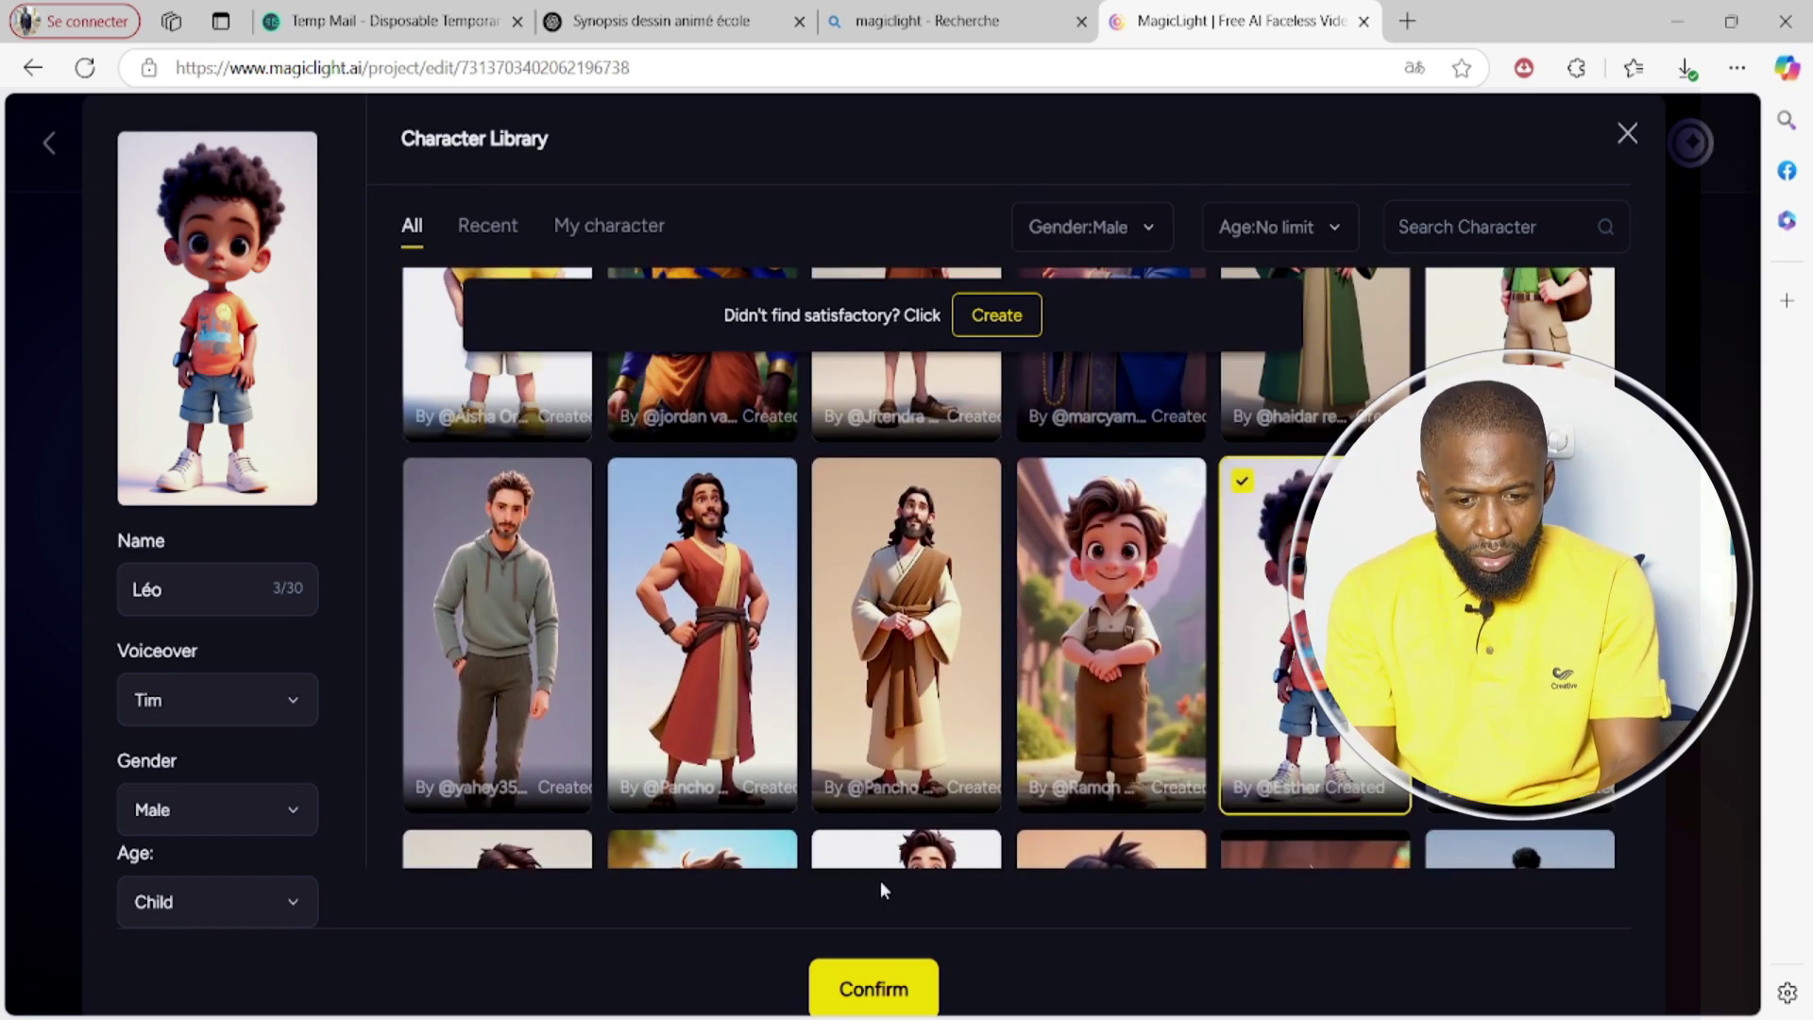
{"action": "left_click", "coordinate": [867, 1003]}
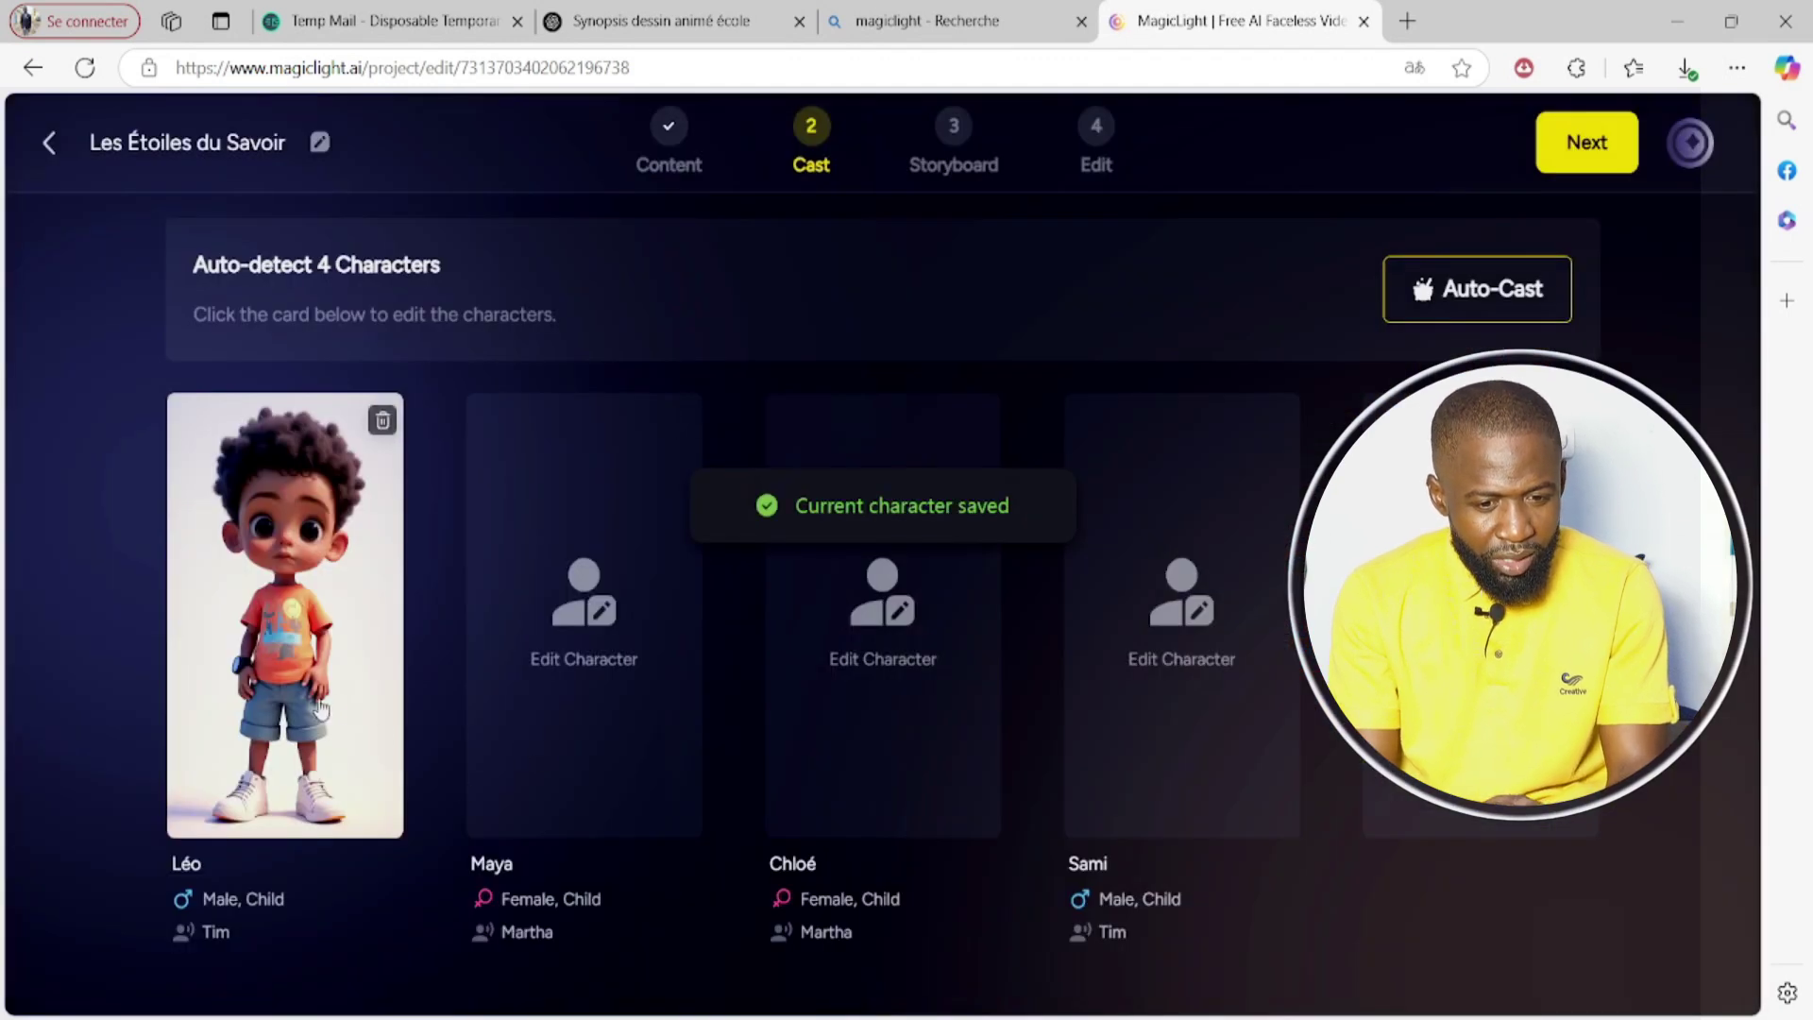
Assign the dark-haired girl in the yellow T-shirt and denim overalls from the Character Library to Maya and save the character
{"action": "left_click", "coordinate": [541, 755]}
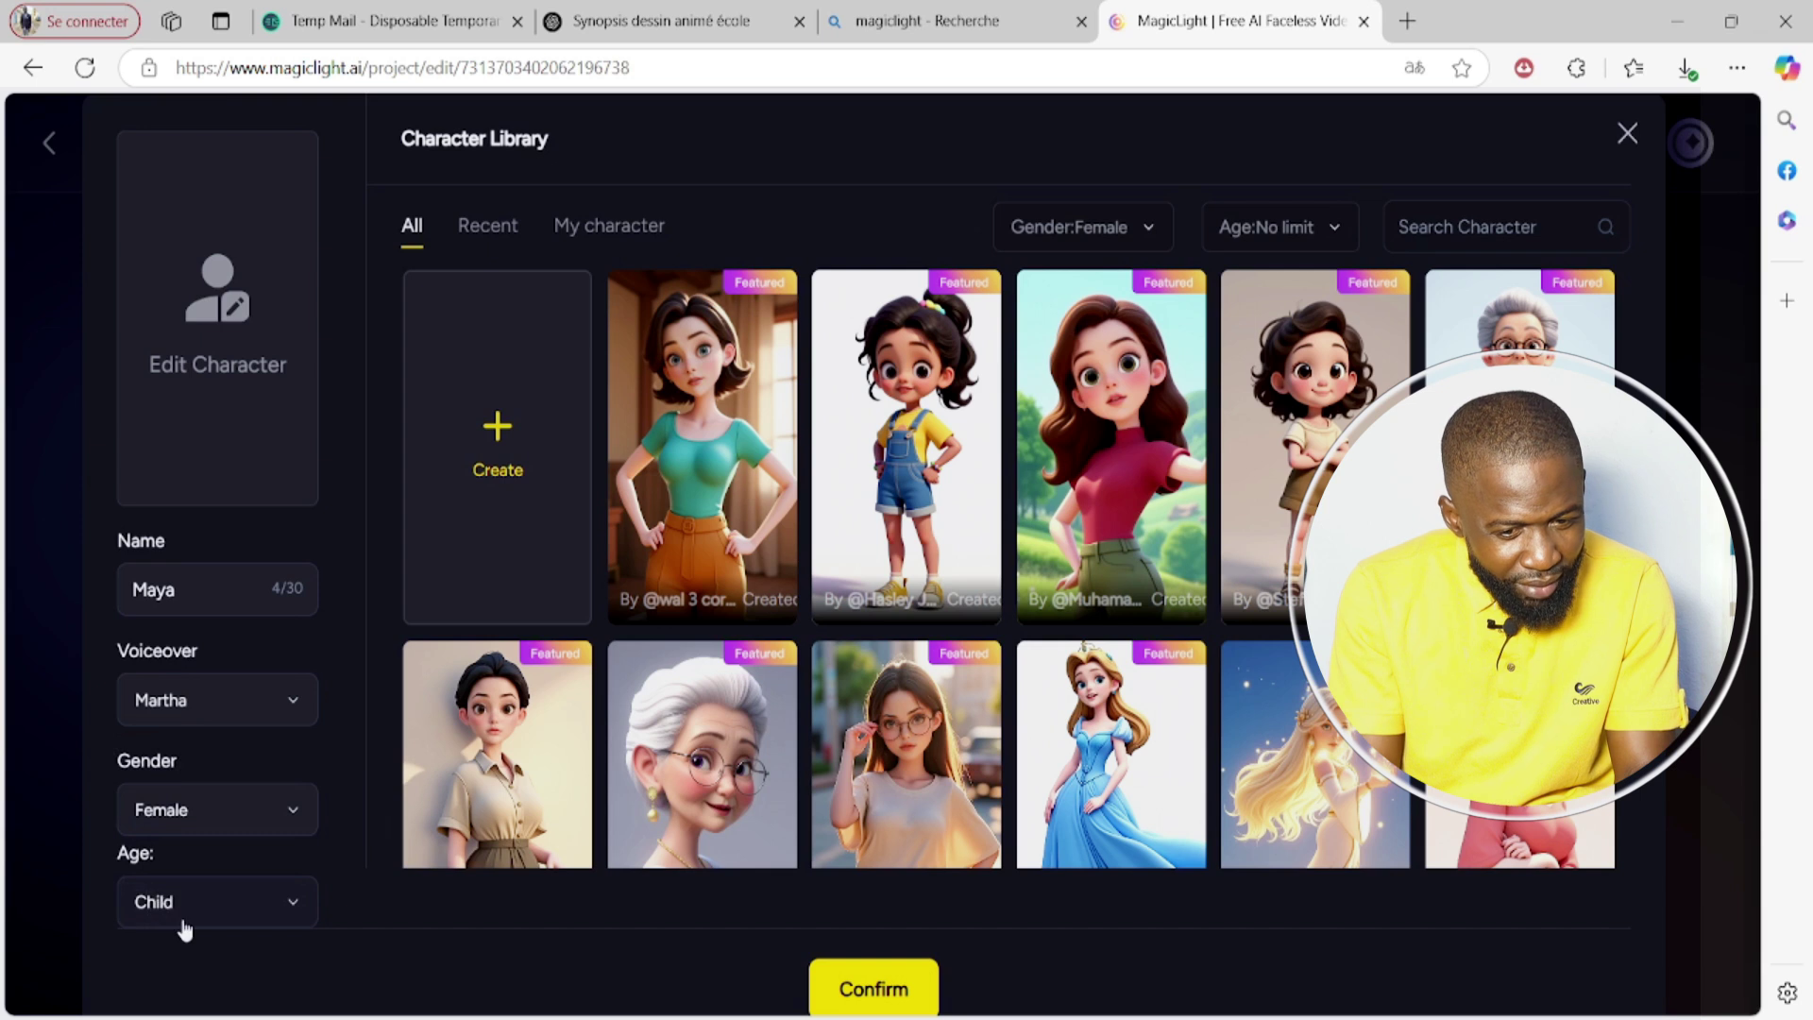
{"action": "scroll", "coordinate": [930, 543], "scroll_direction": "down", "scroll_amount": 2}
{"action": "scroll", "coordinate": [930, 541], "scroll_direction": "up", "scroll_amount": 2}
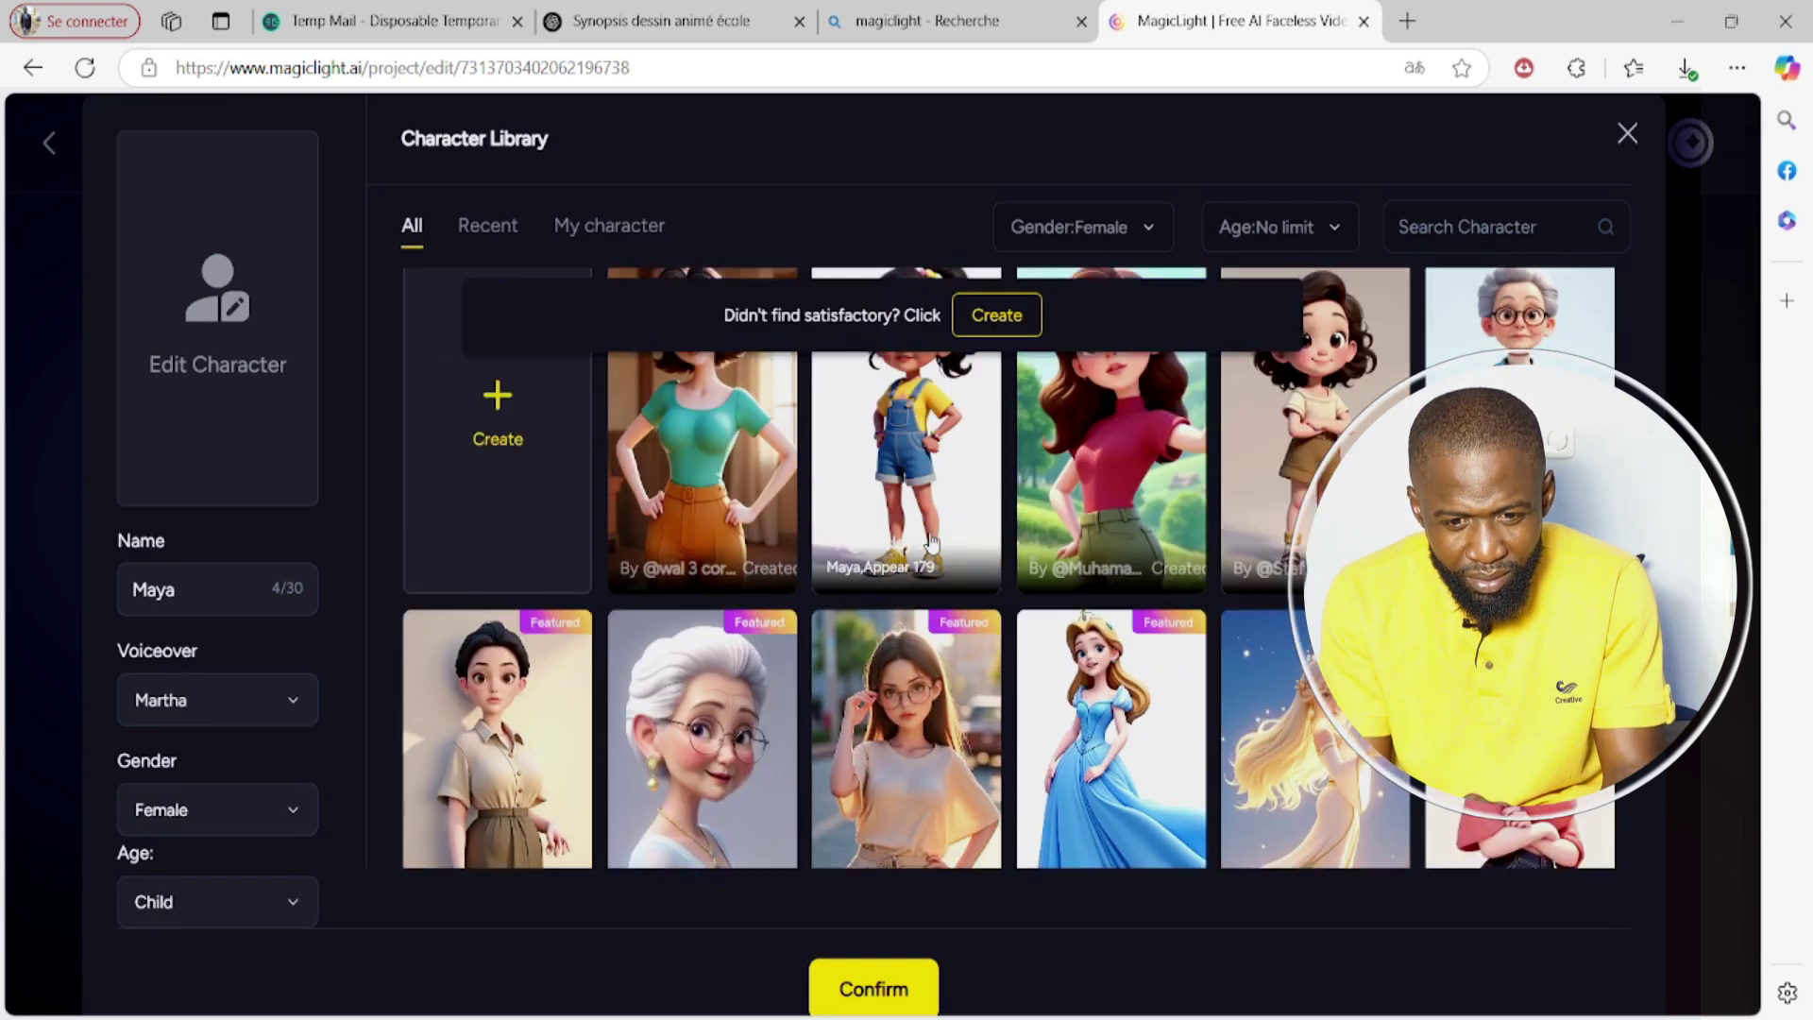
{"action": "scroll", "coordinate": [930, 541], "scroll_direction": "up", "scroll_amount": 1}
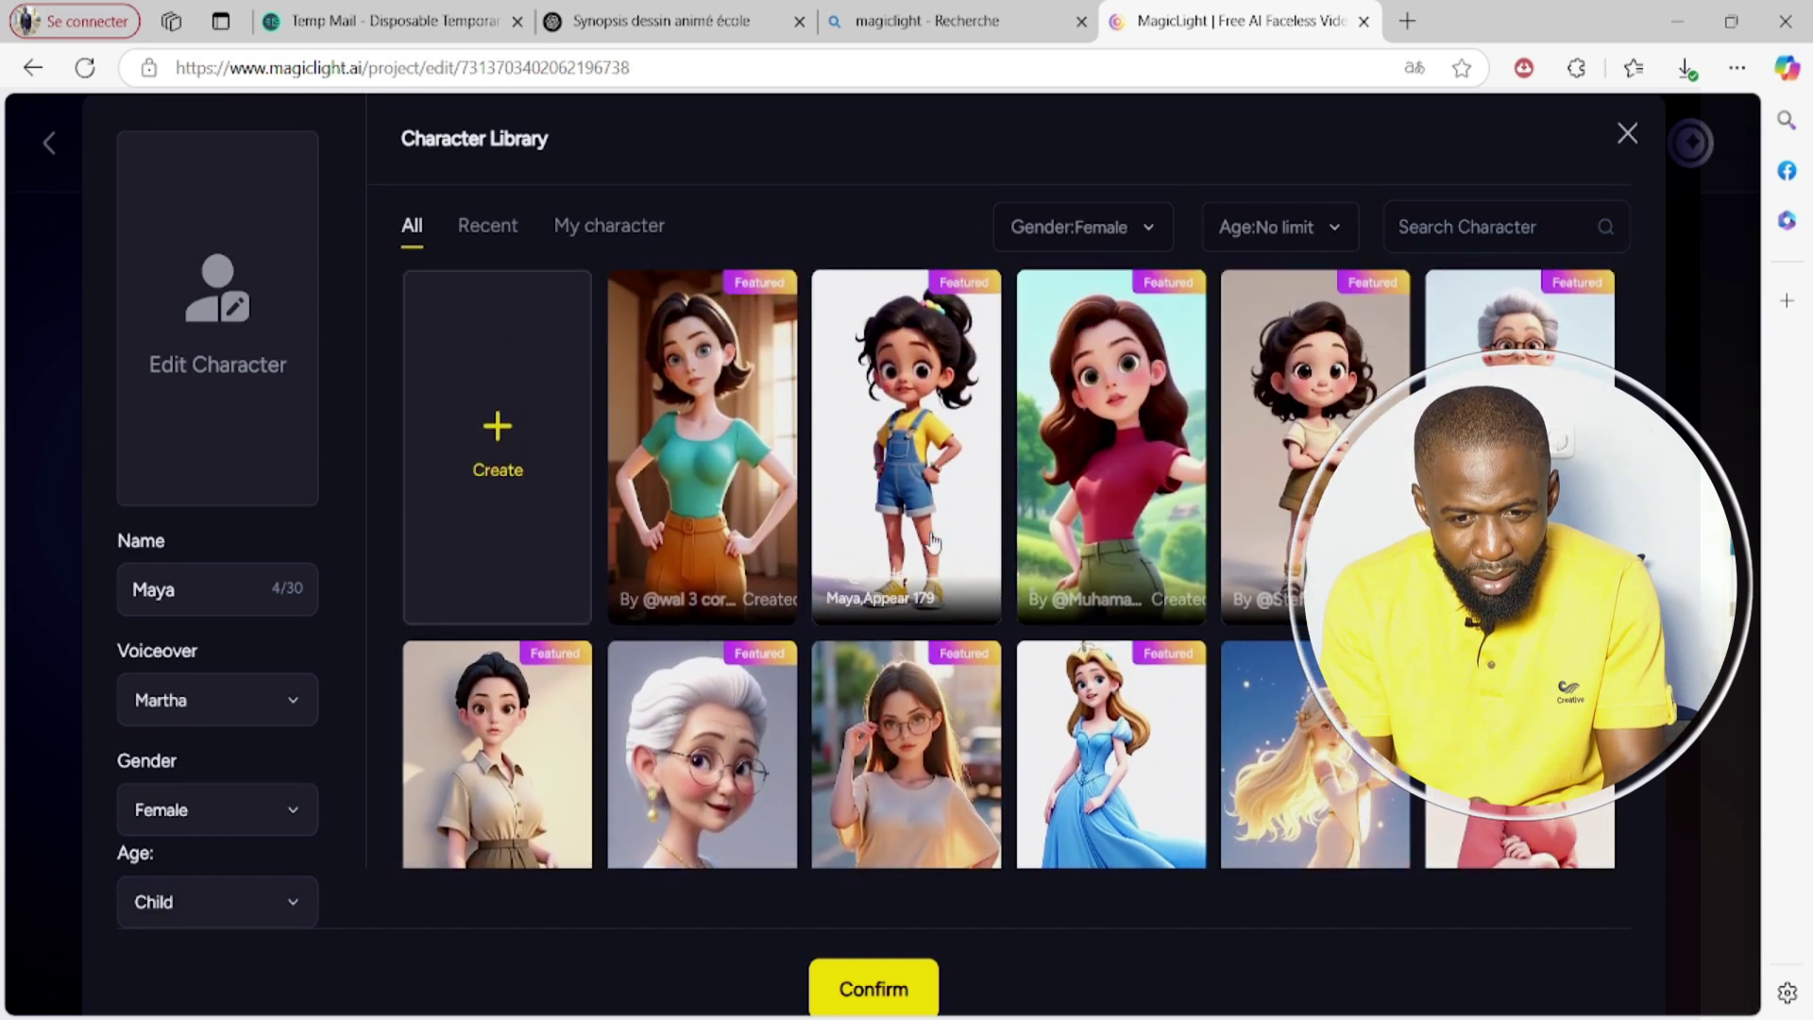
{"action": "left_click", "coordinate": [914, 418]}
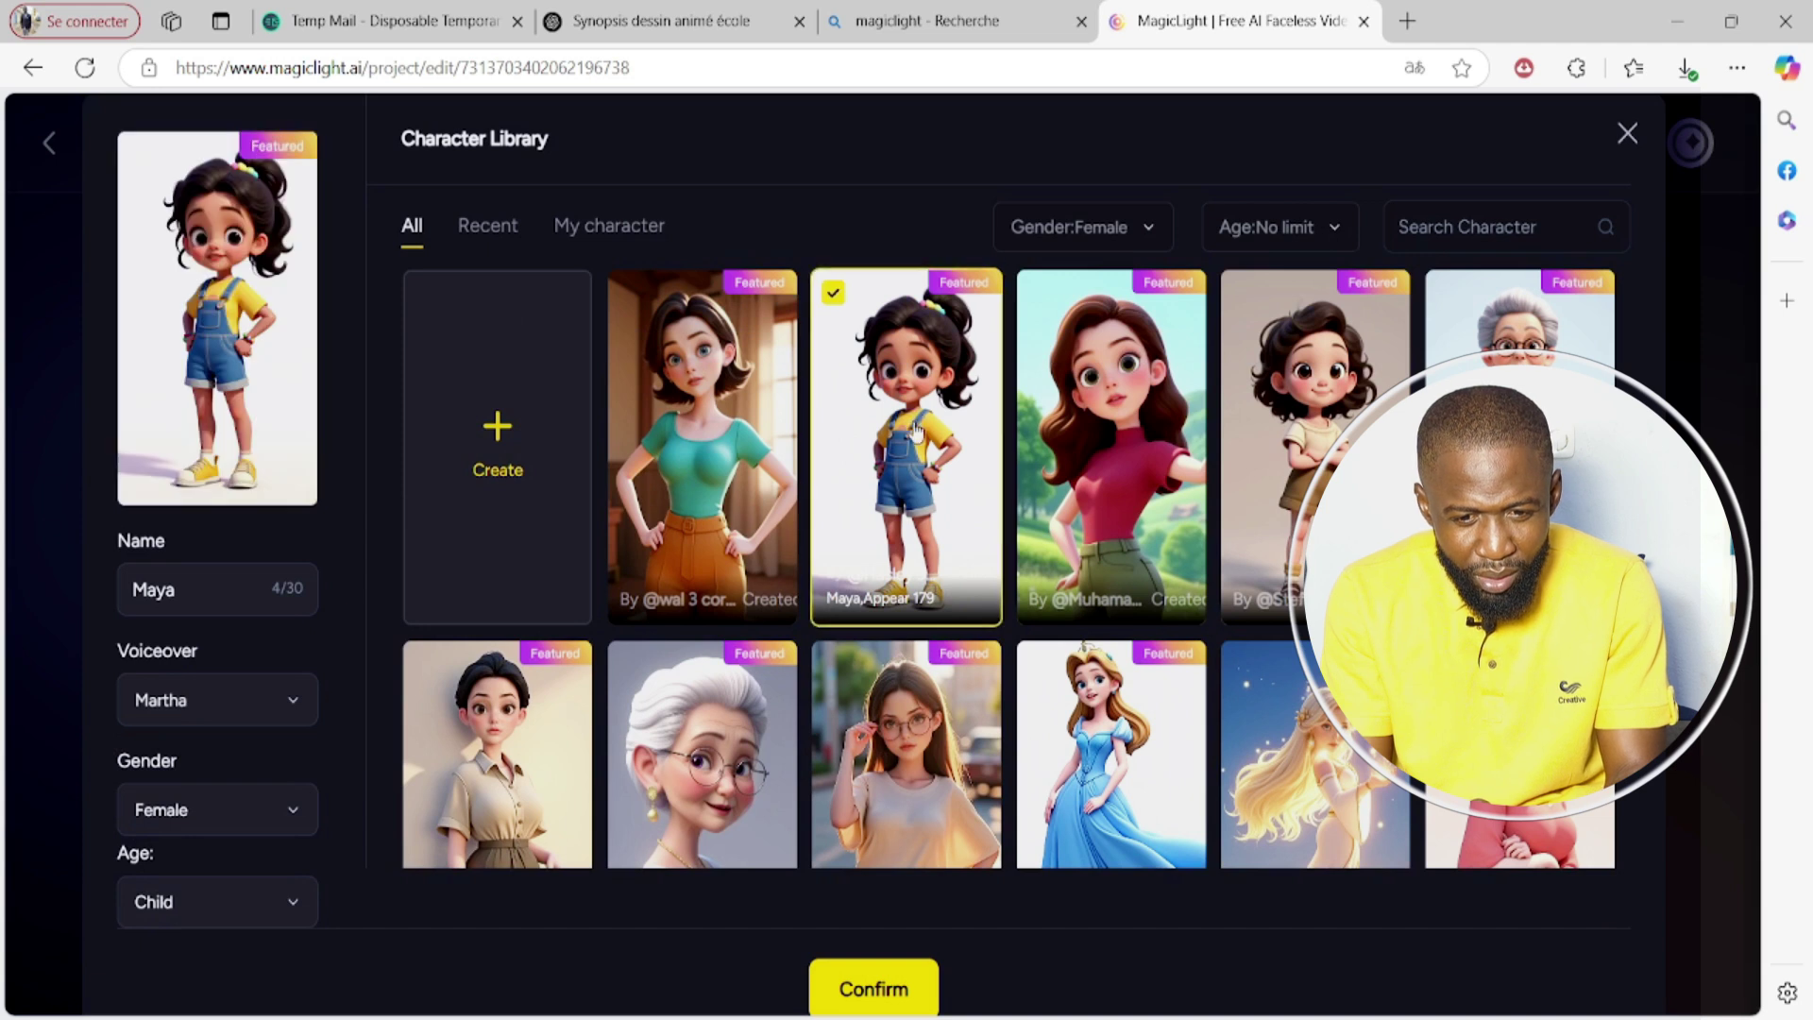
{"action": "left_click", "coordinate": [905, 991]}
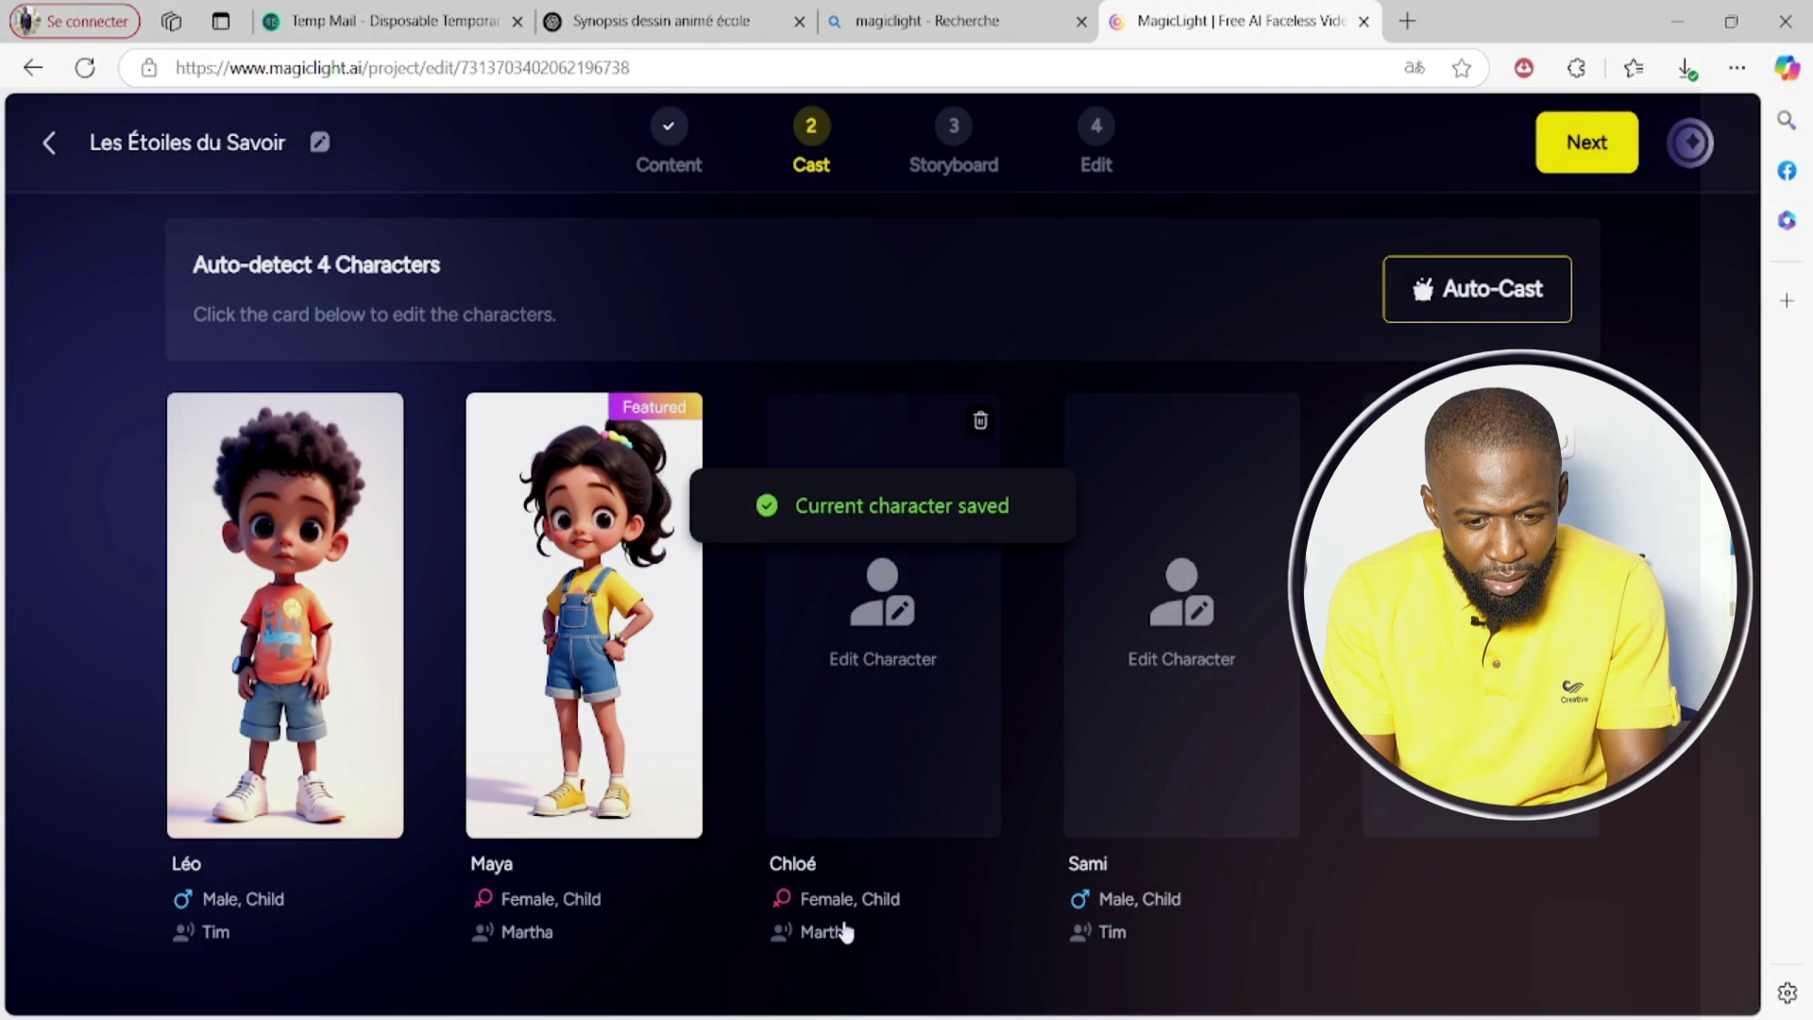
Assign the girl with two buns, a rainbow-striped T-shirt and denim overalls to Chloé and save the character
{"action": "left_click", "coordinate": [868, 707]}
{"action": "scroll", "coordinate": [925, 735], "scroll_direction": "down", "scroll_amount": 3}
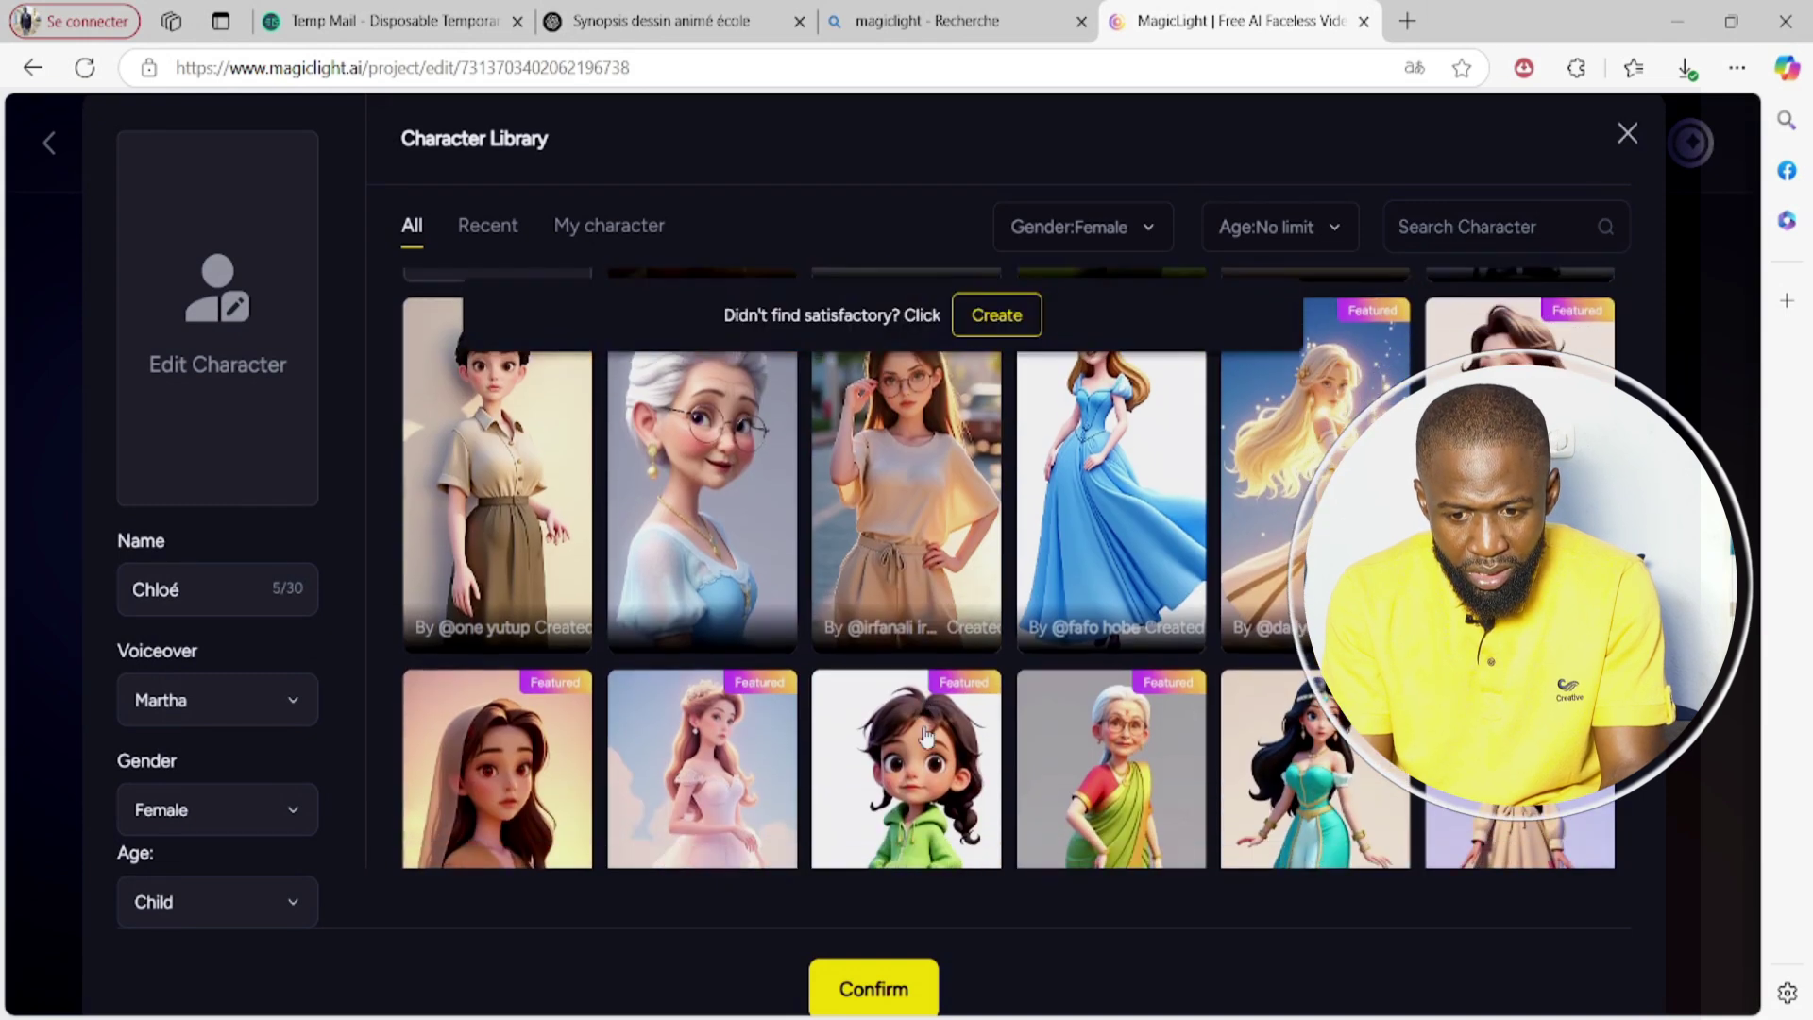
{"action": "scroll", "coordinate": [925, 728], "scroll_direction": "down", "scroll_amount": 5}
{"action": "scroll", "coordinate": [926, 708], "scroll_direction": "up", "scroll_amount": 4}
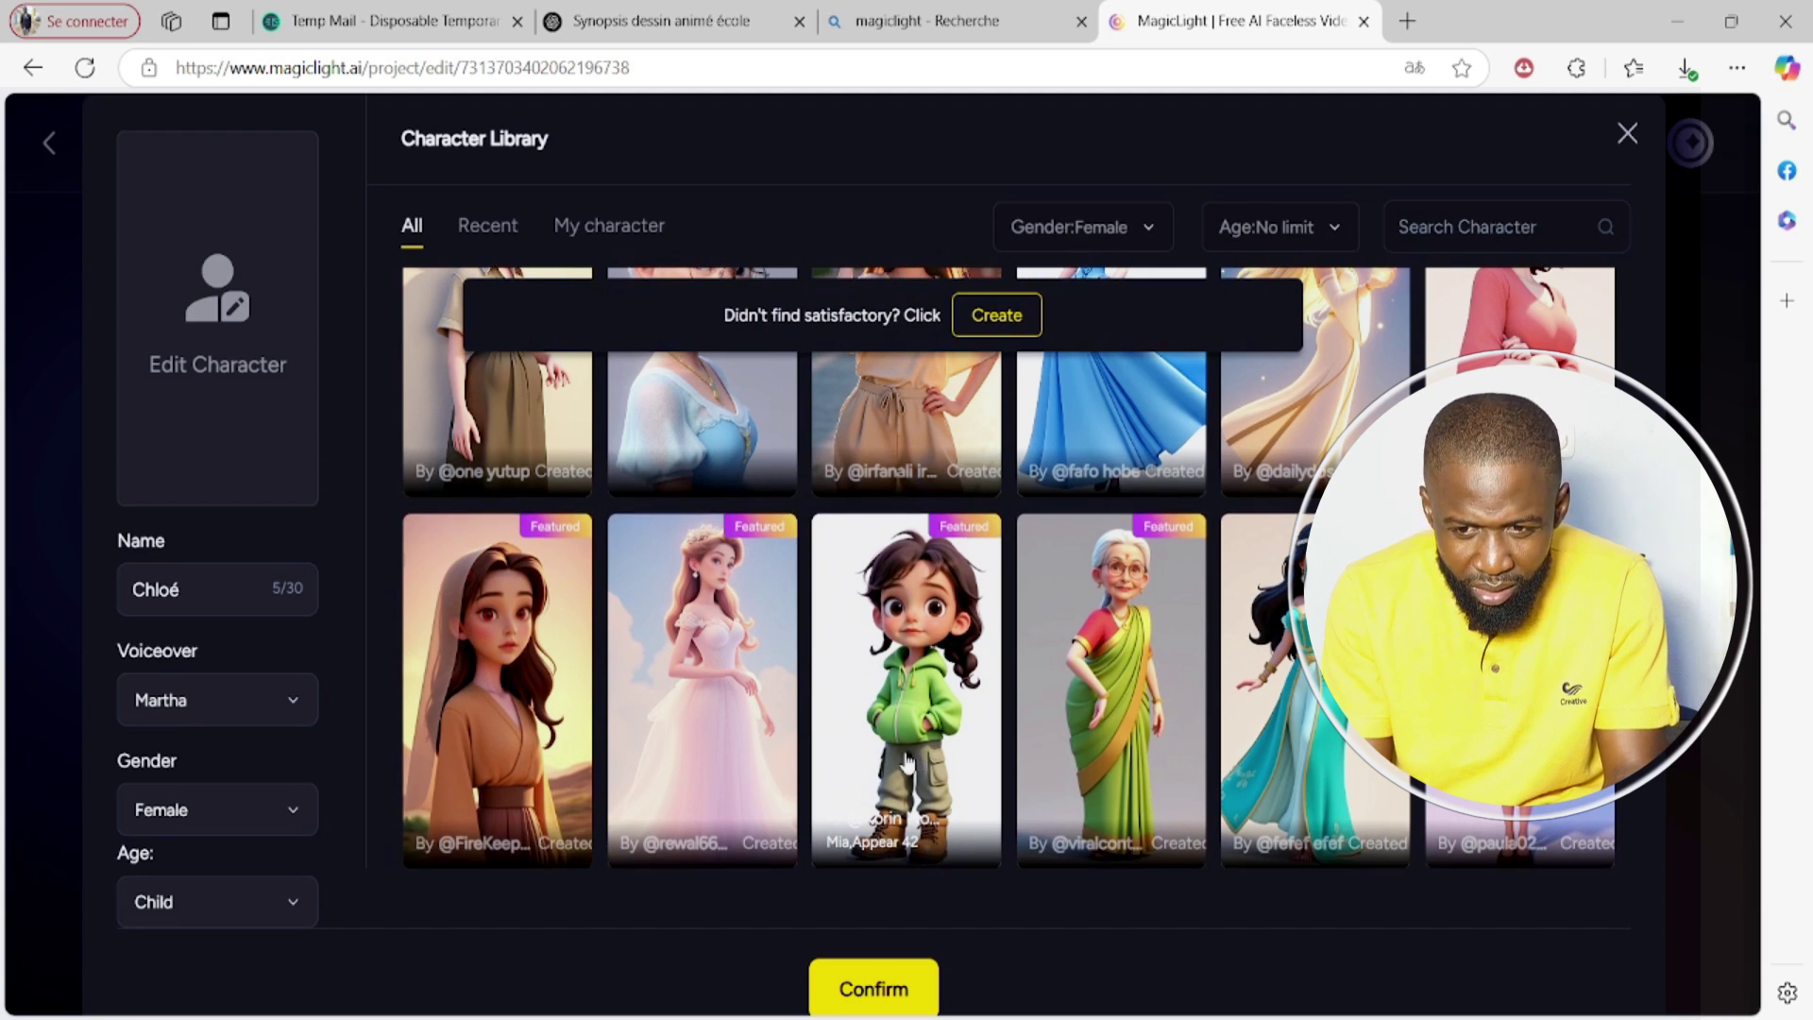
{"action": "scroll", "coordinate": [911, 746], "scroll_direction": "down", "scroll_amount": 5}
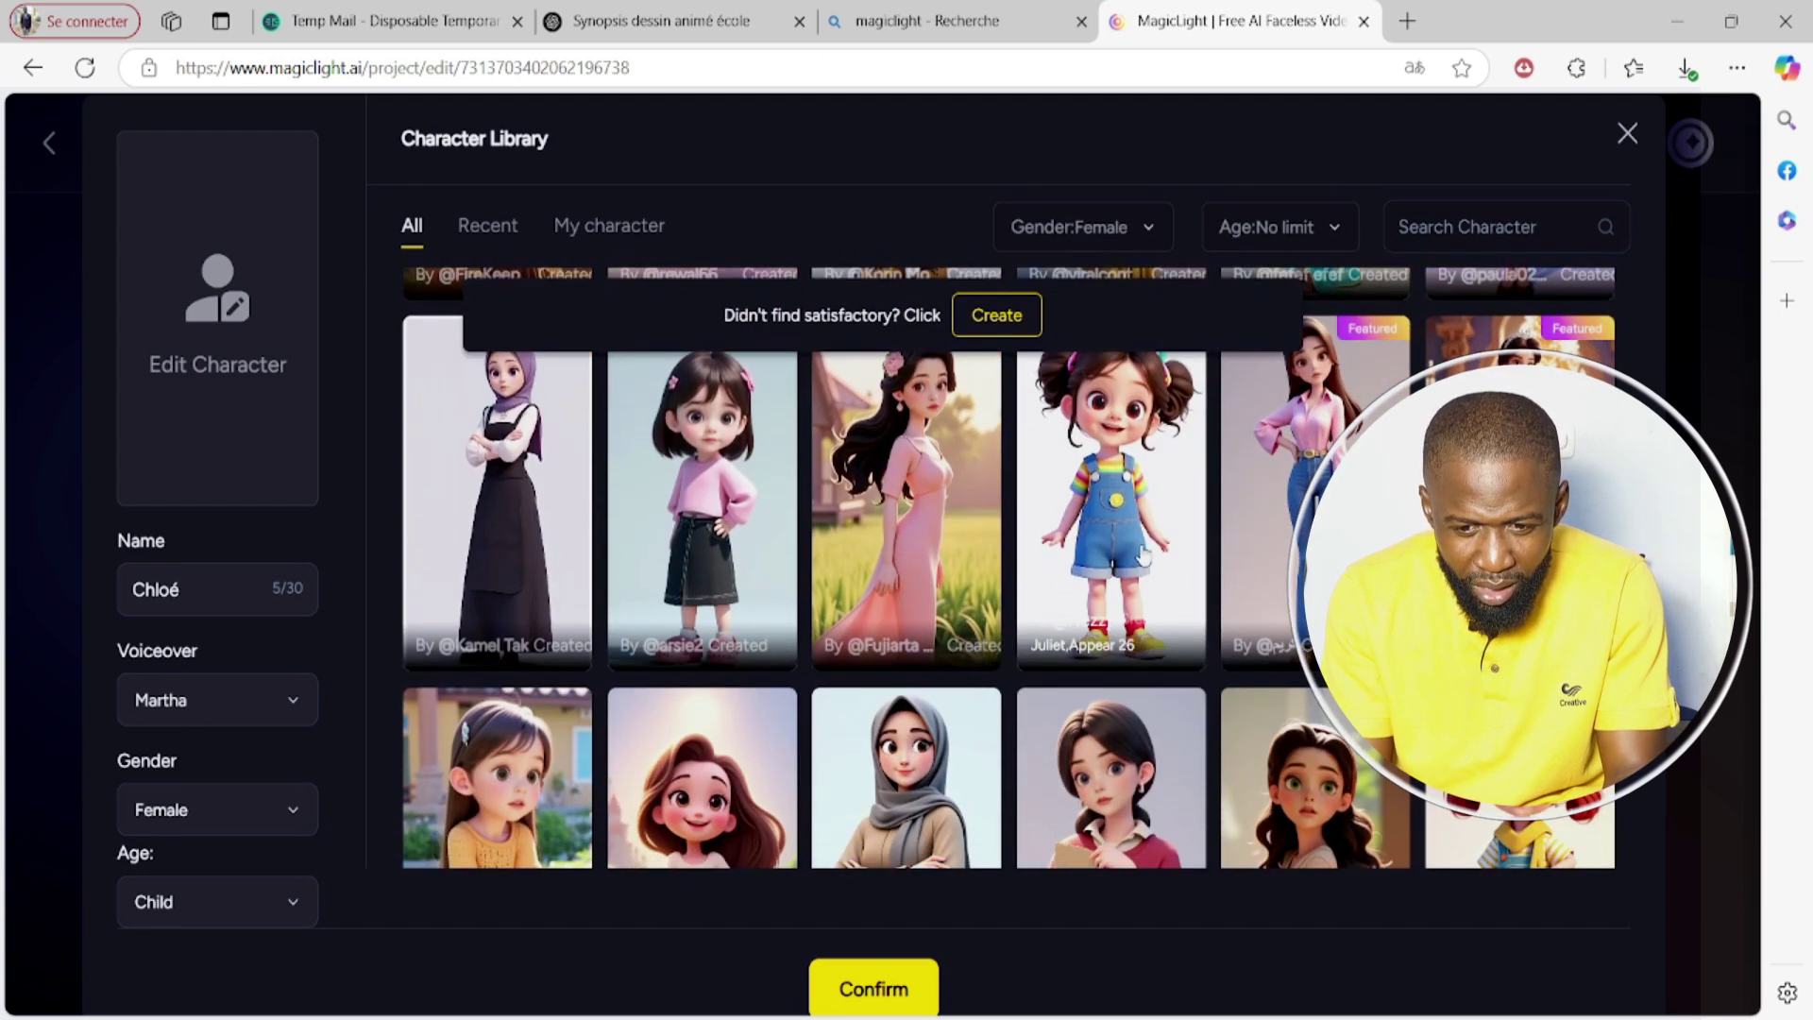
{"action": "left_click", "coordinate": [1143, 555]}
{"action": "left_click", "coordinate": [878, 993]}
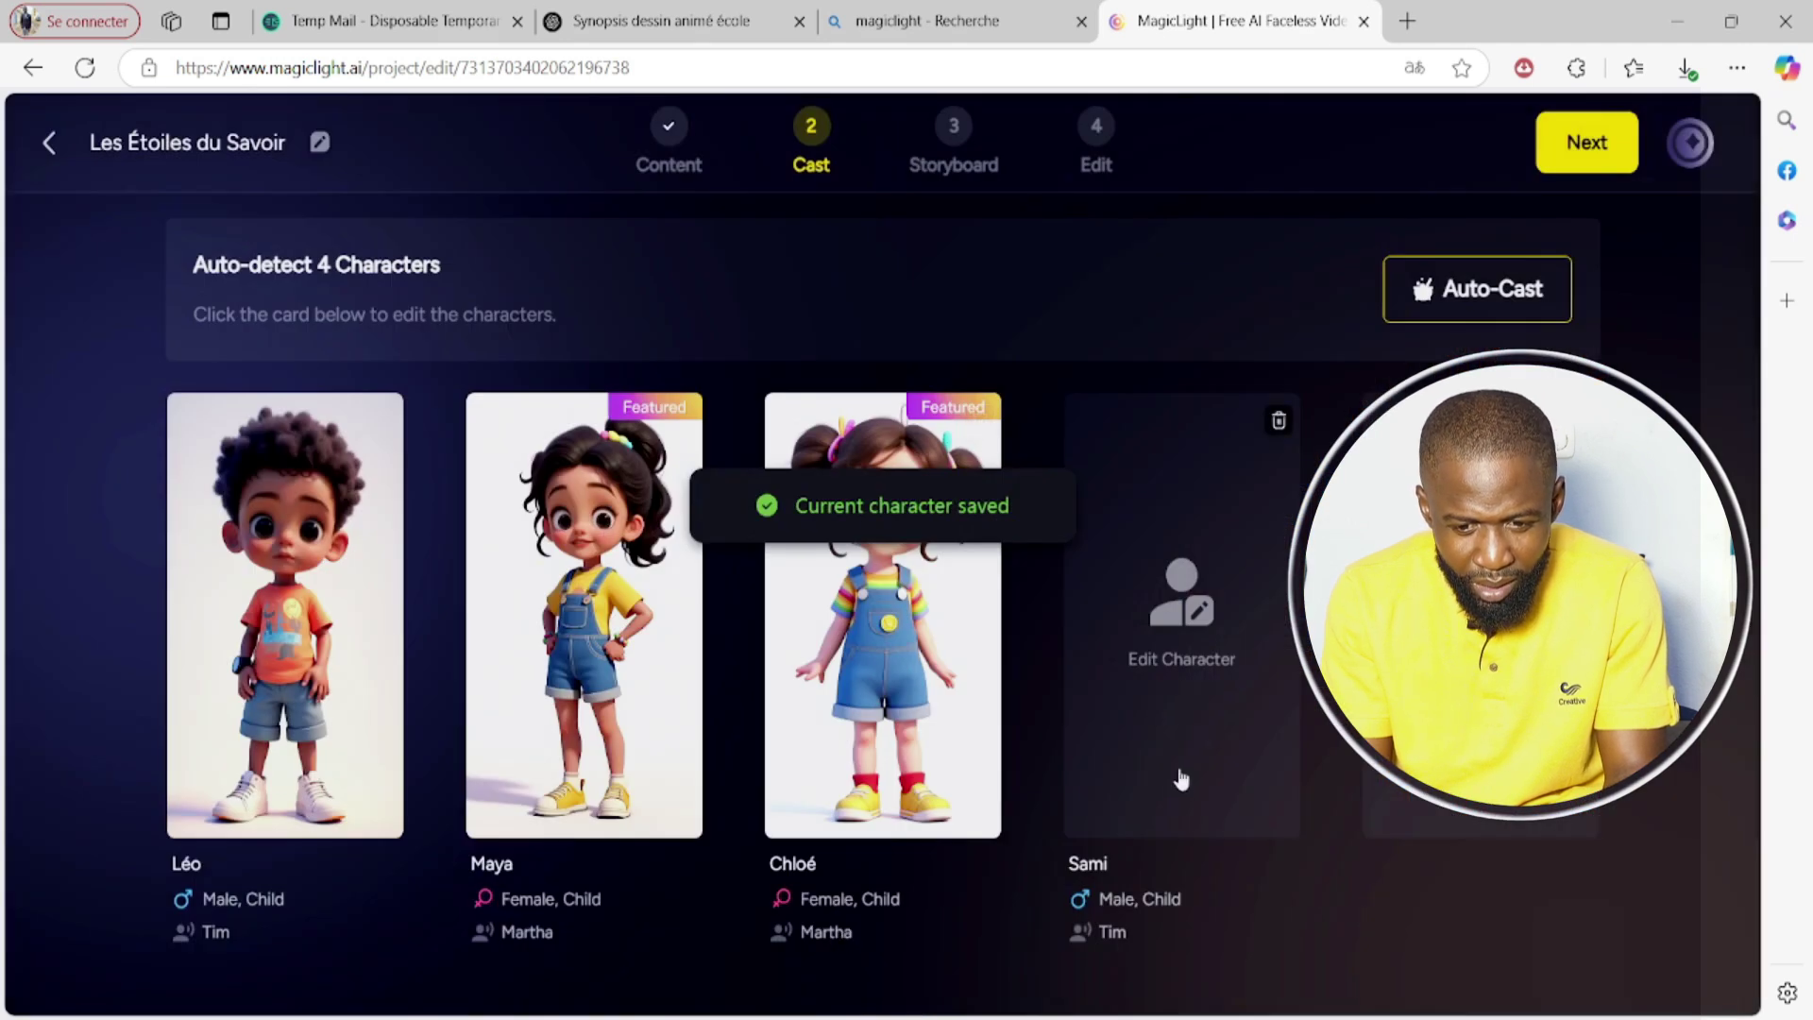
Assign the boy with round glasses and a cream T-shirt to Sami, set his voiceover to Jack and save the character
{"action": "left_click", "coordinate": [1169, 757]}
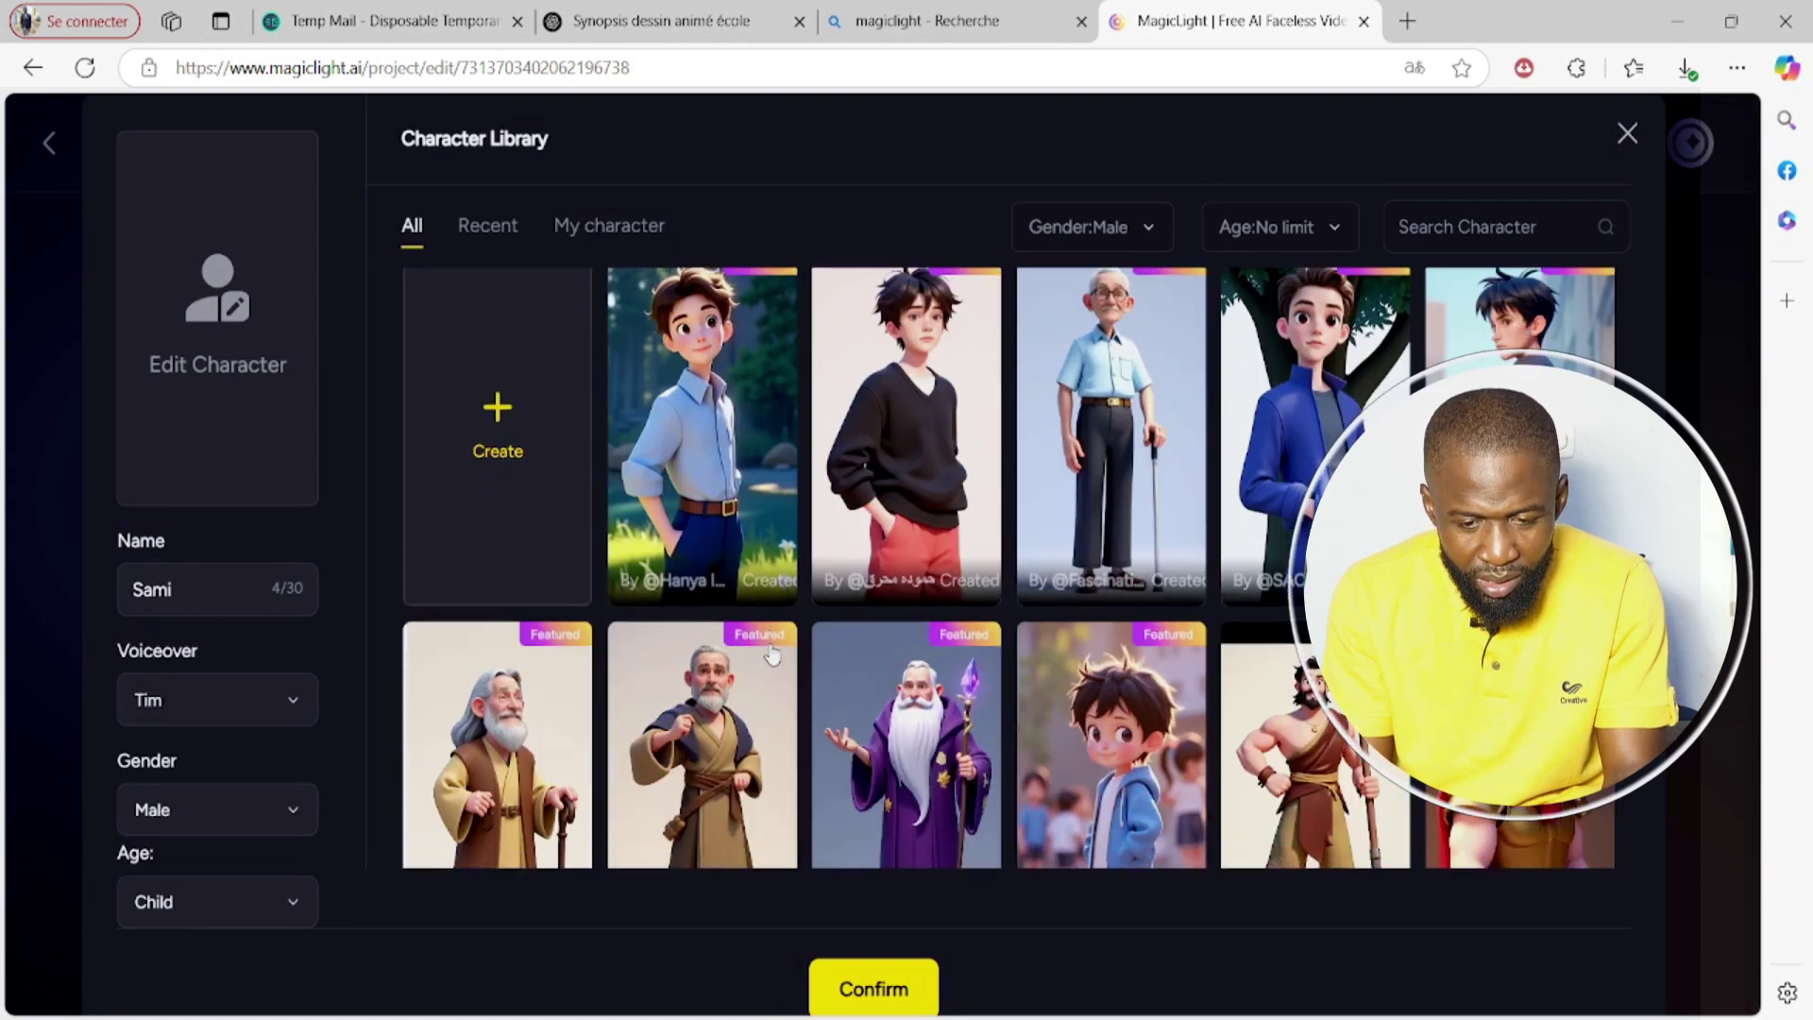
{"action": "scroll", "coordinate": [770, 650], "scroll_direction": "down", "scroll_amount": 5}
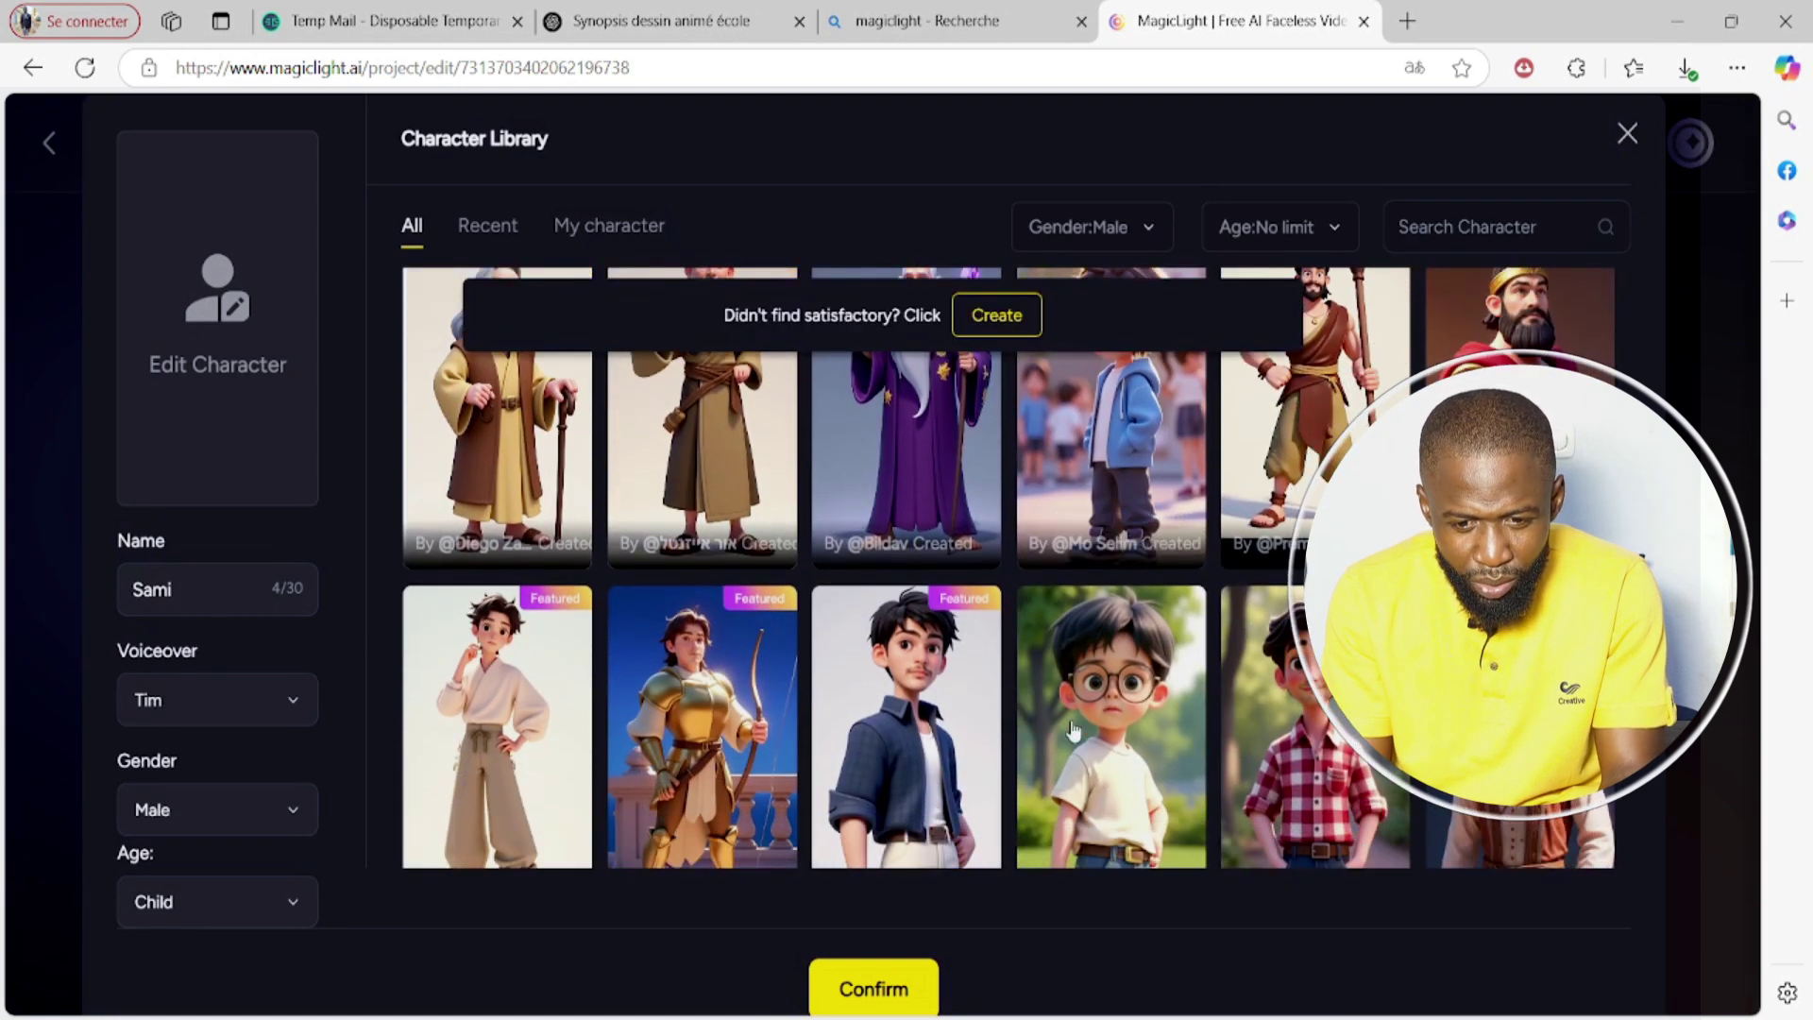
{"action": "scroll", "coordinate": [1114, 491], "scroll_direction": "down", "scroll_amount": 3}
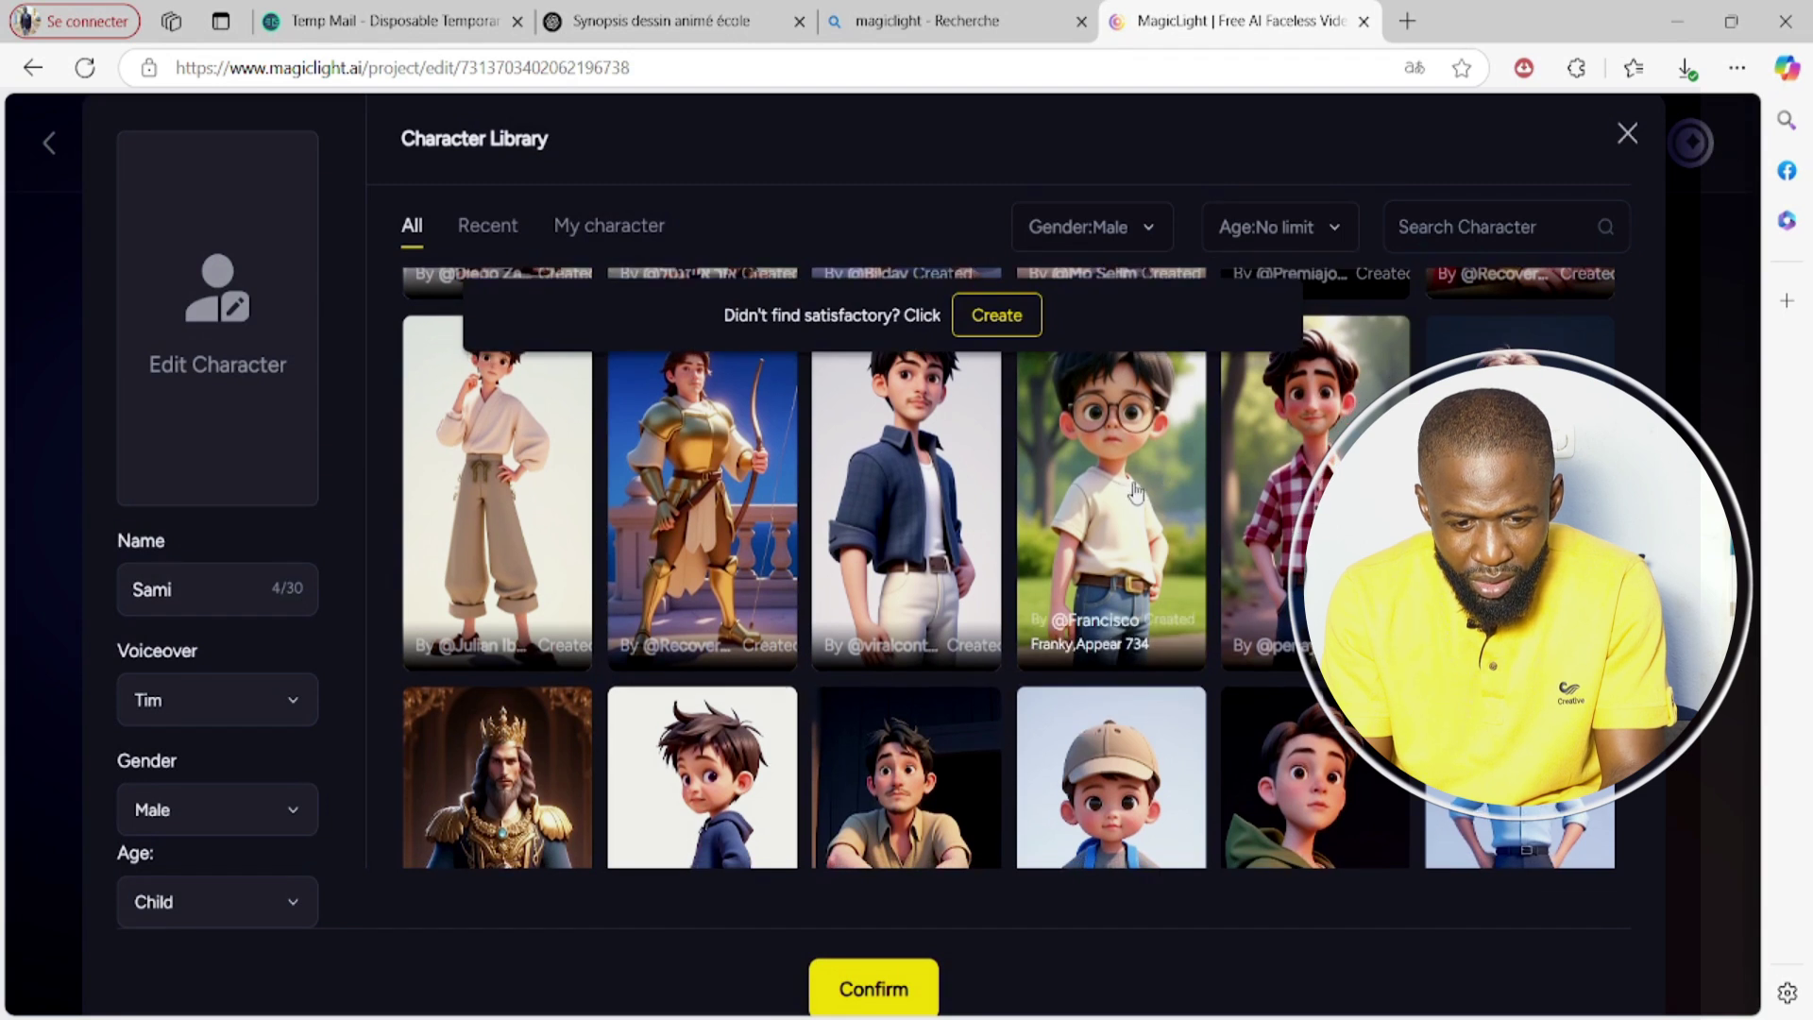
{"action": "left_click", "coordinate": [1136, 491]}
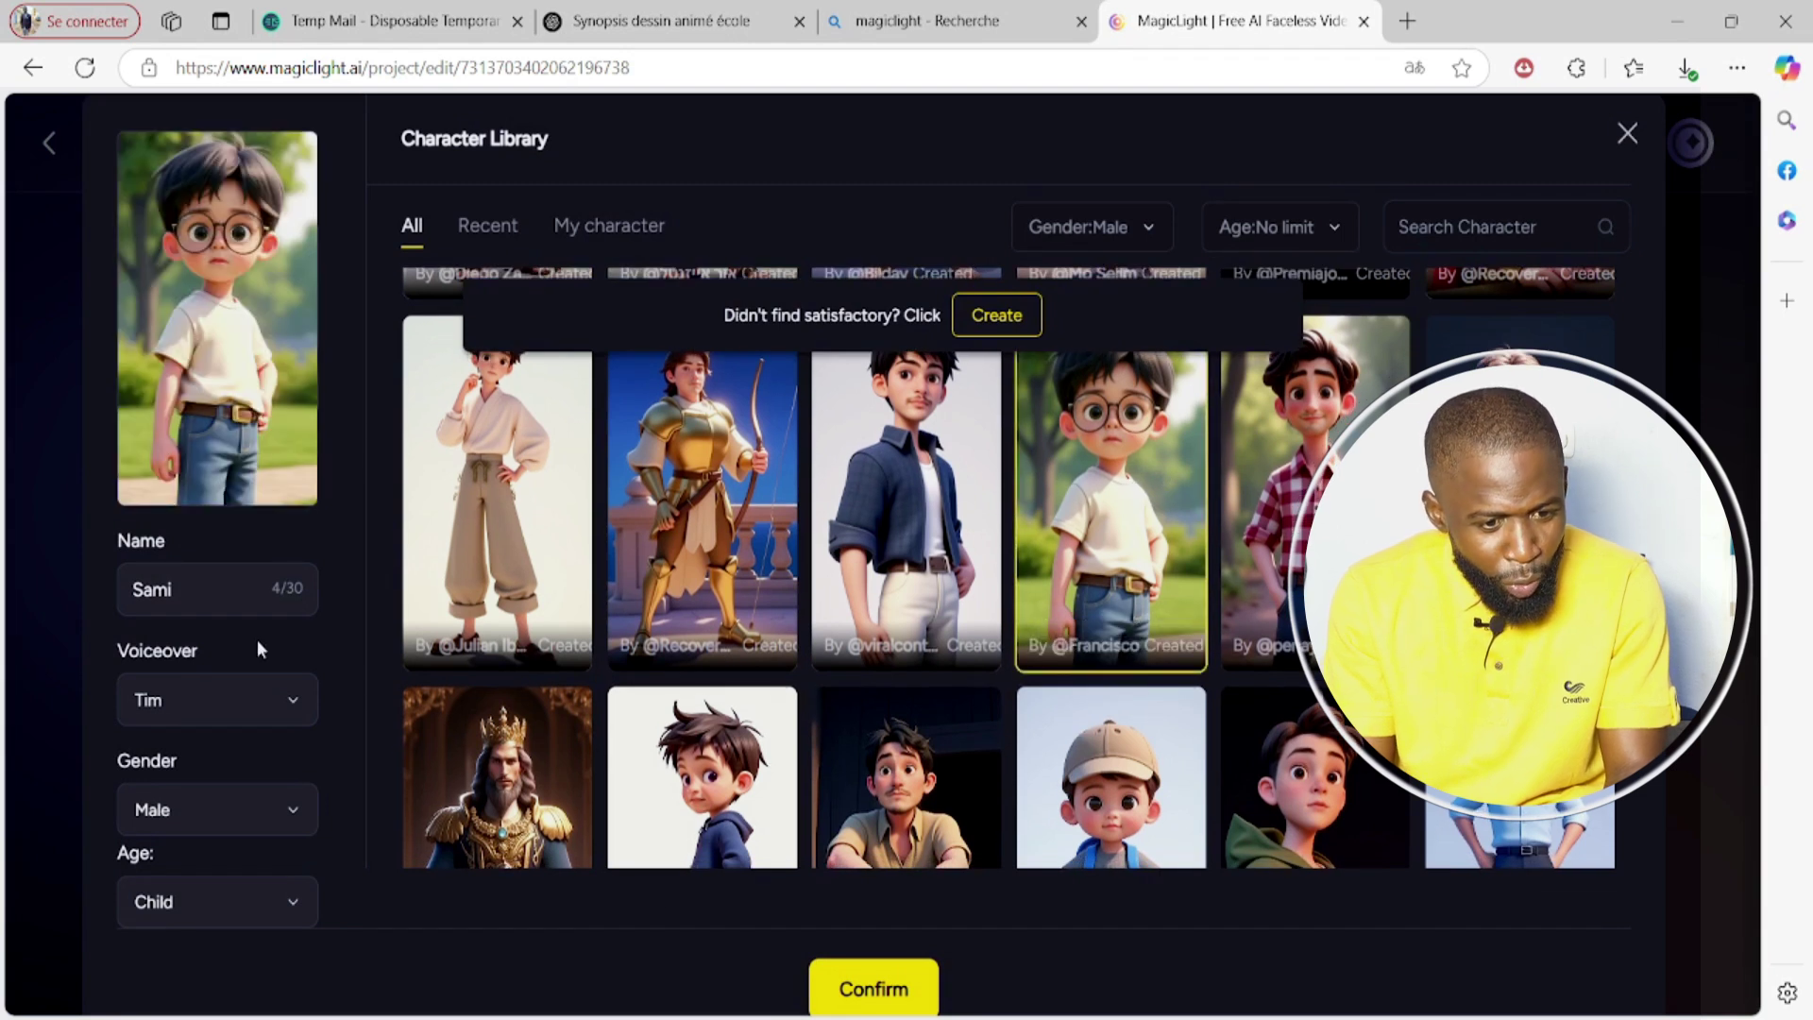
{"action": "left_click", "coordinate": [185, 719]}
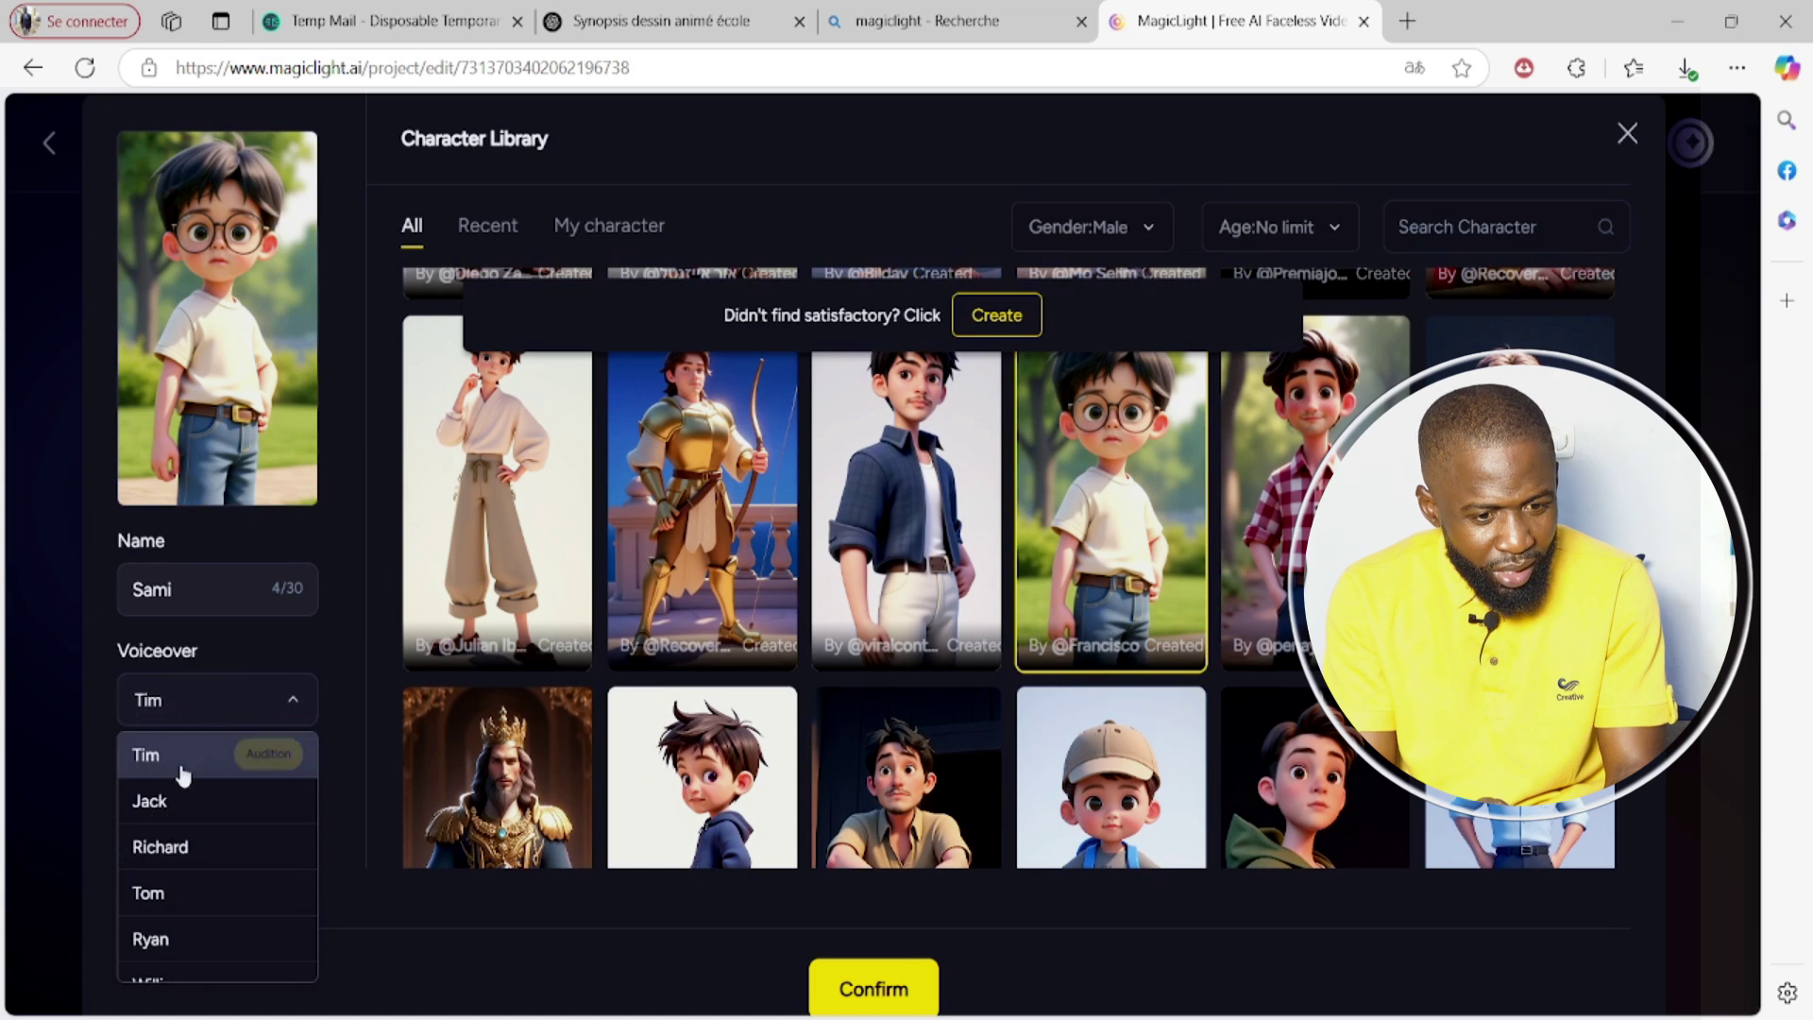
{"action": "left_click", "coordinate": [151, 801]}
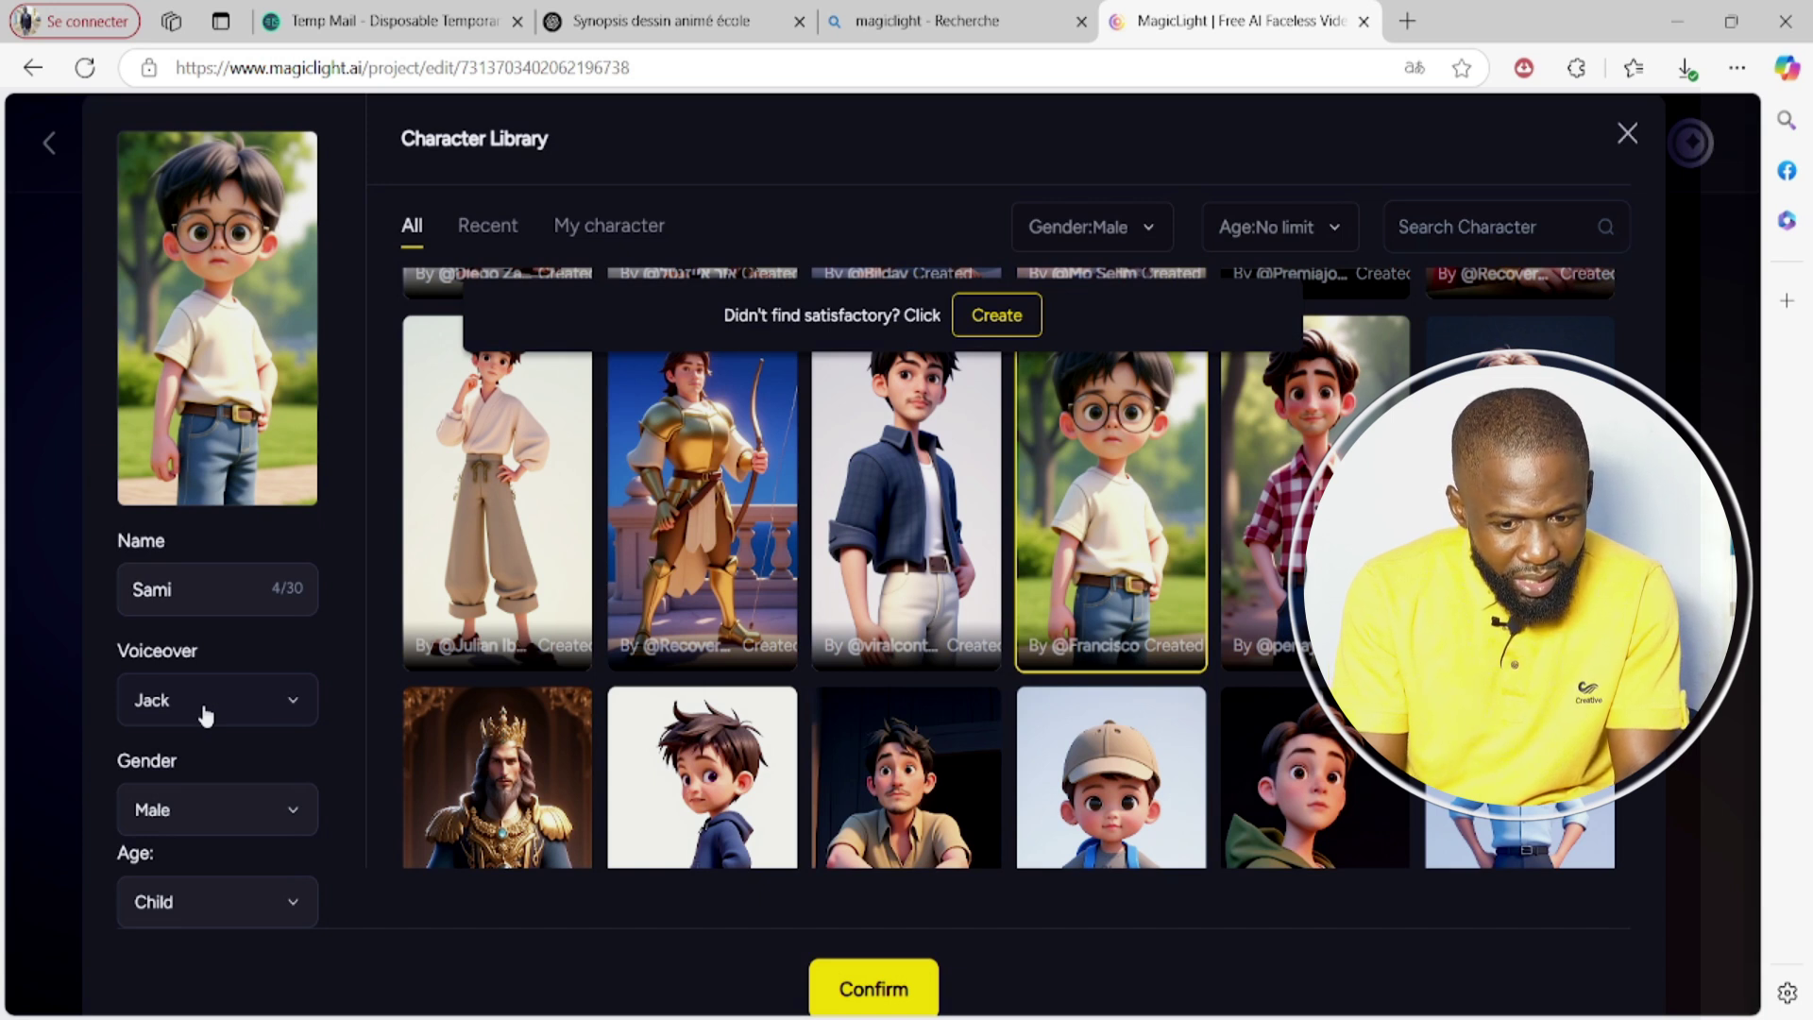
{"action": "left_click", "coordinate": [873, 989]}
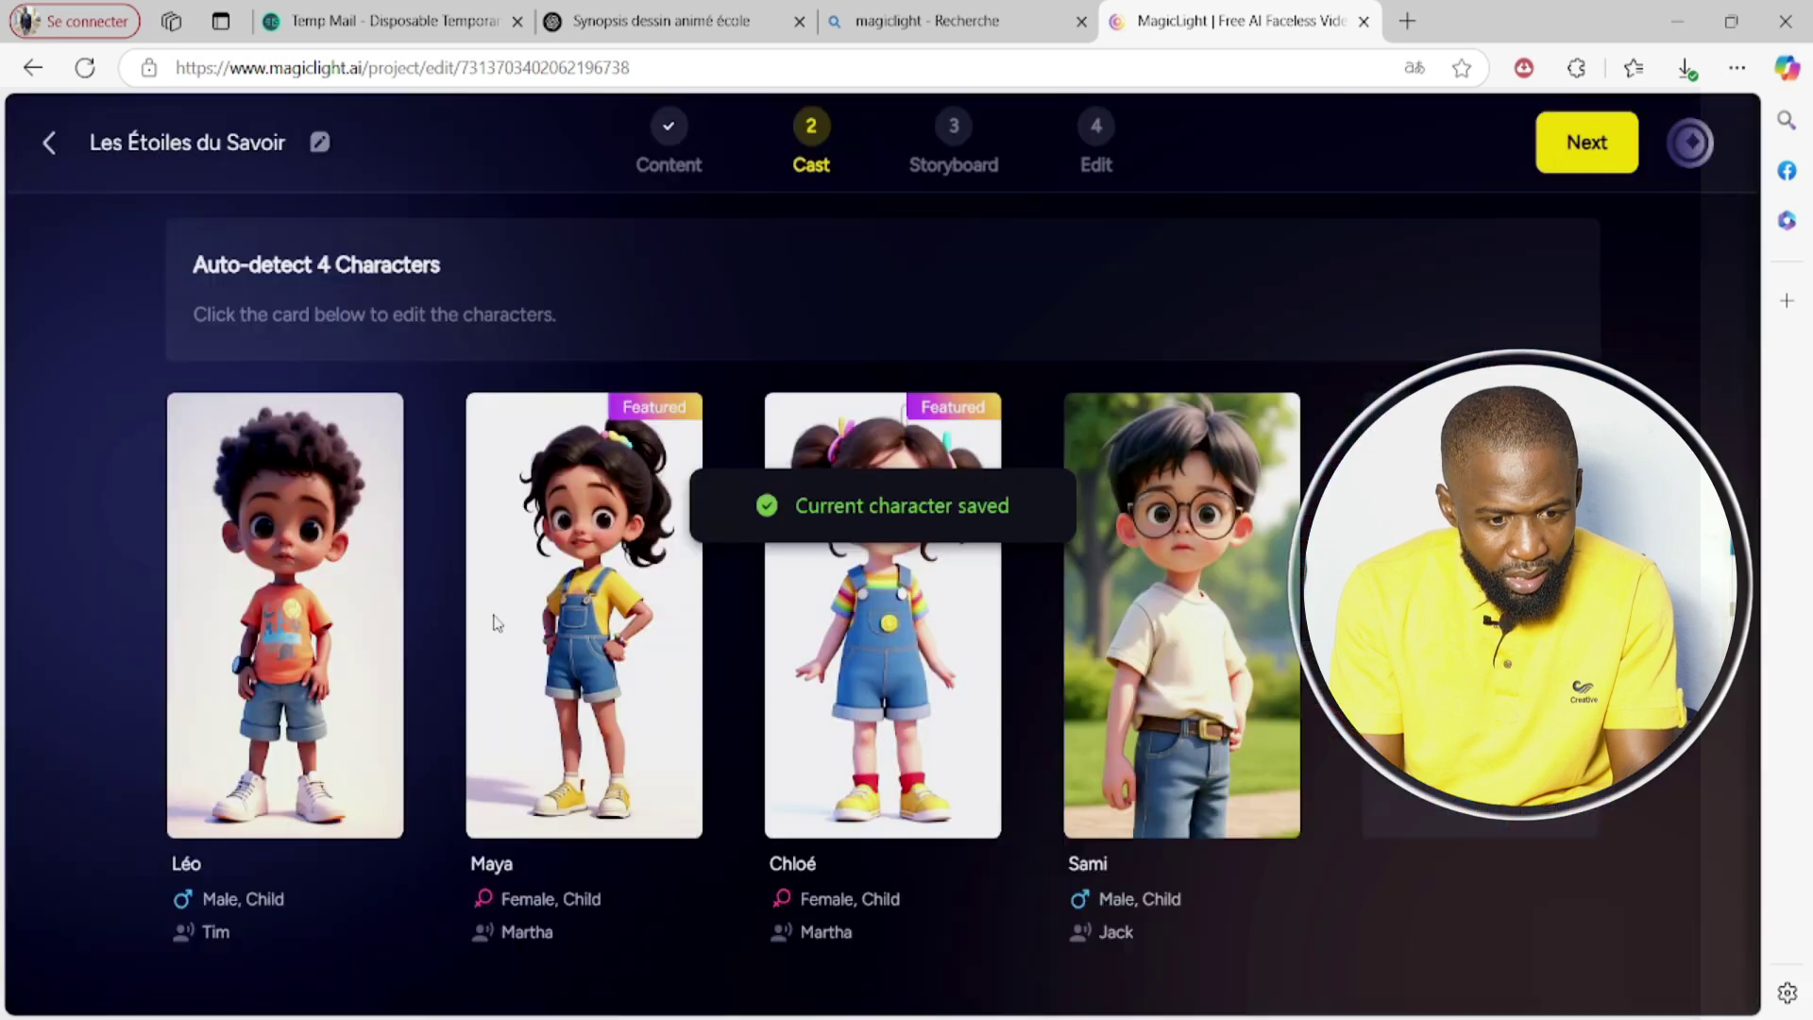
Change Léo's voiceover to Tom and save the character
{"action": "left_click", "coordinate": [243, 607]}
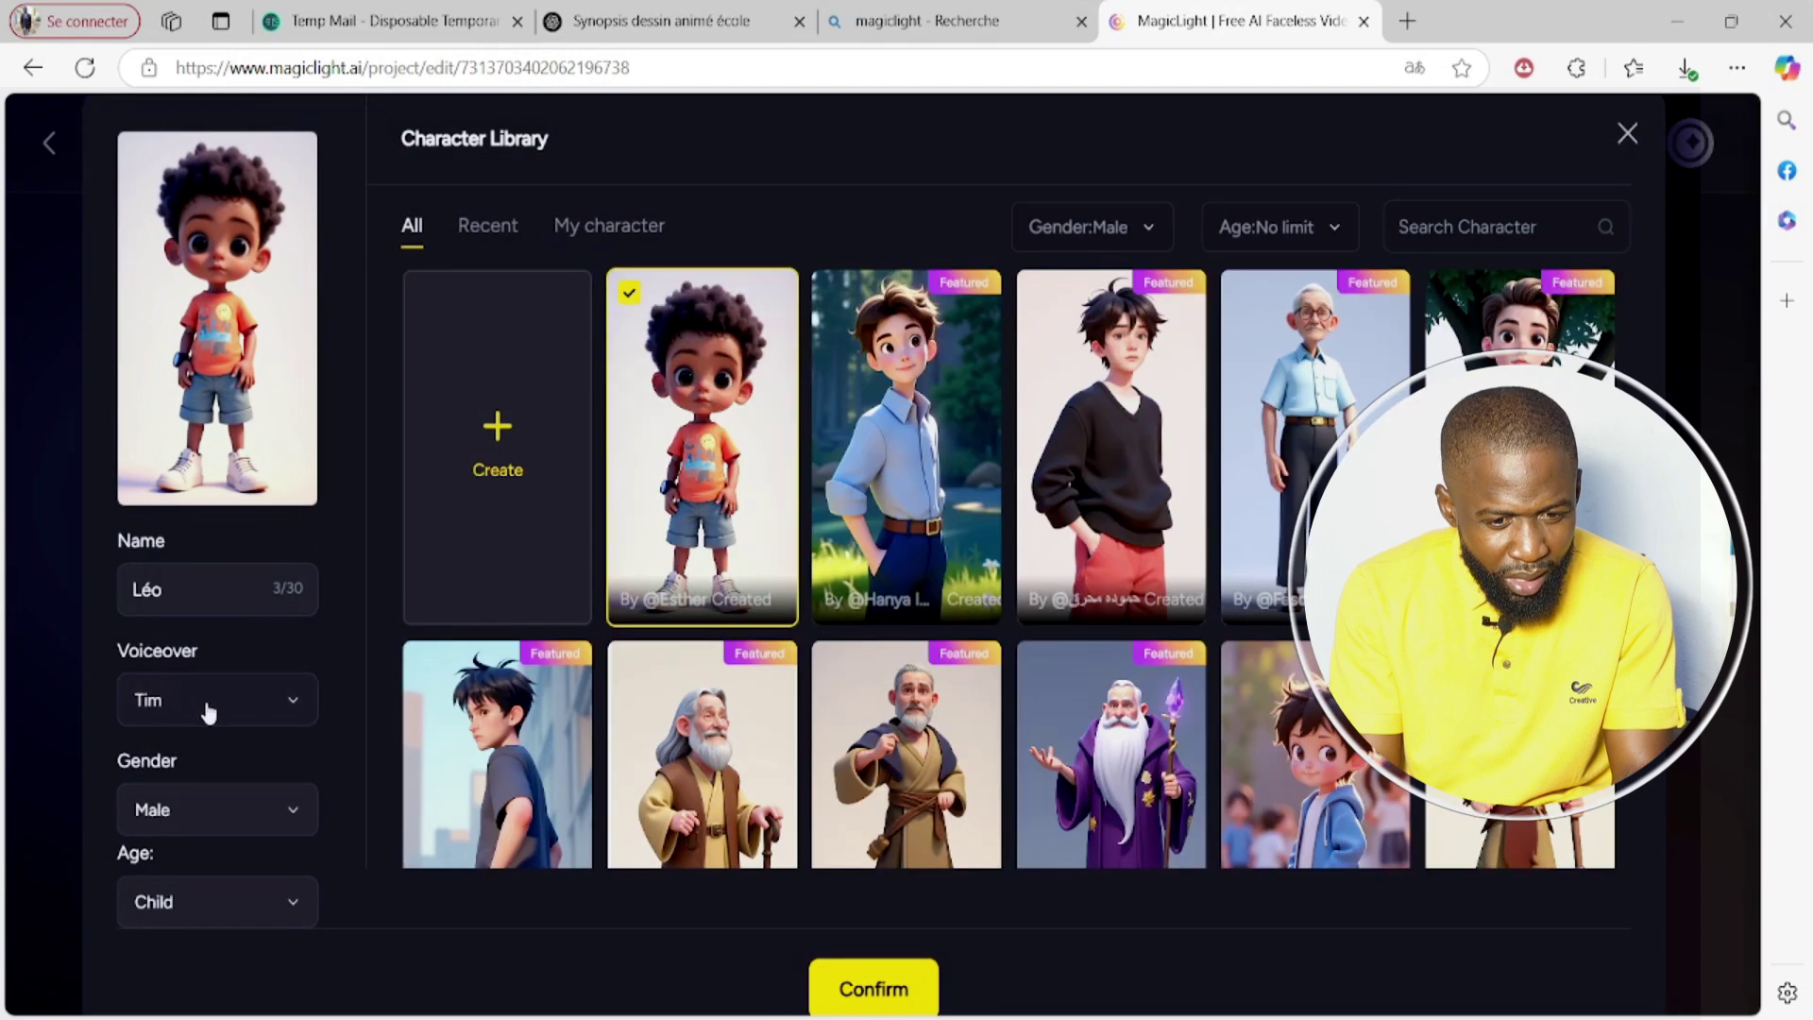
{"action": "left_click", "coordinate": [208, 713]}
{"action": "left_click", "coordinate": [188, 846]}
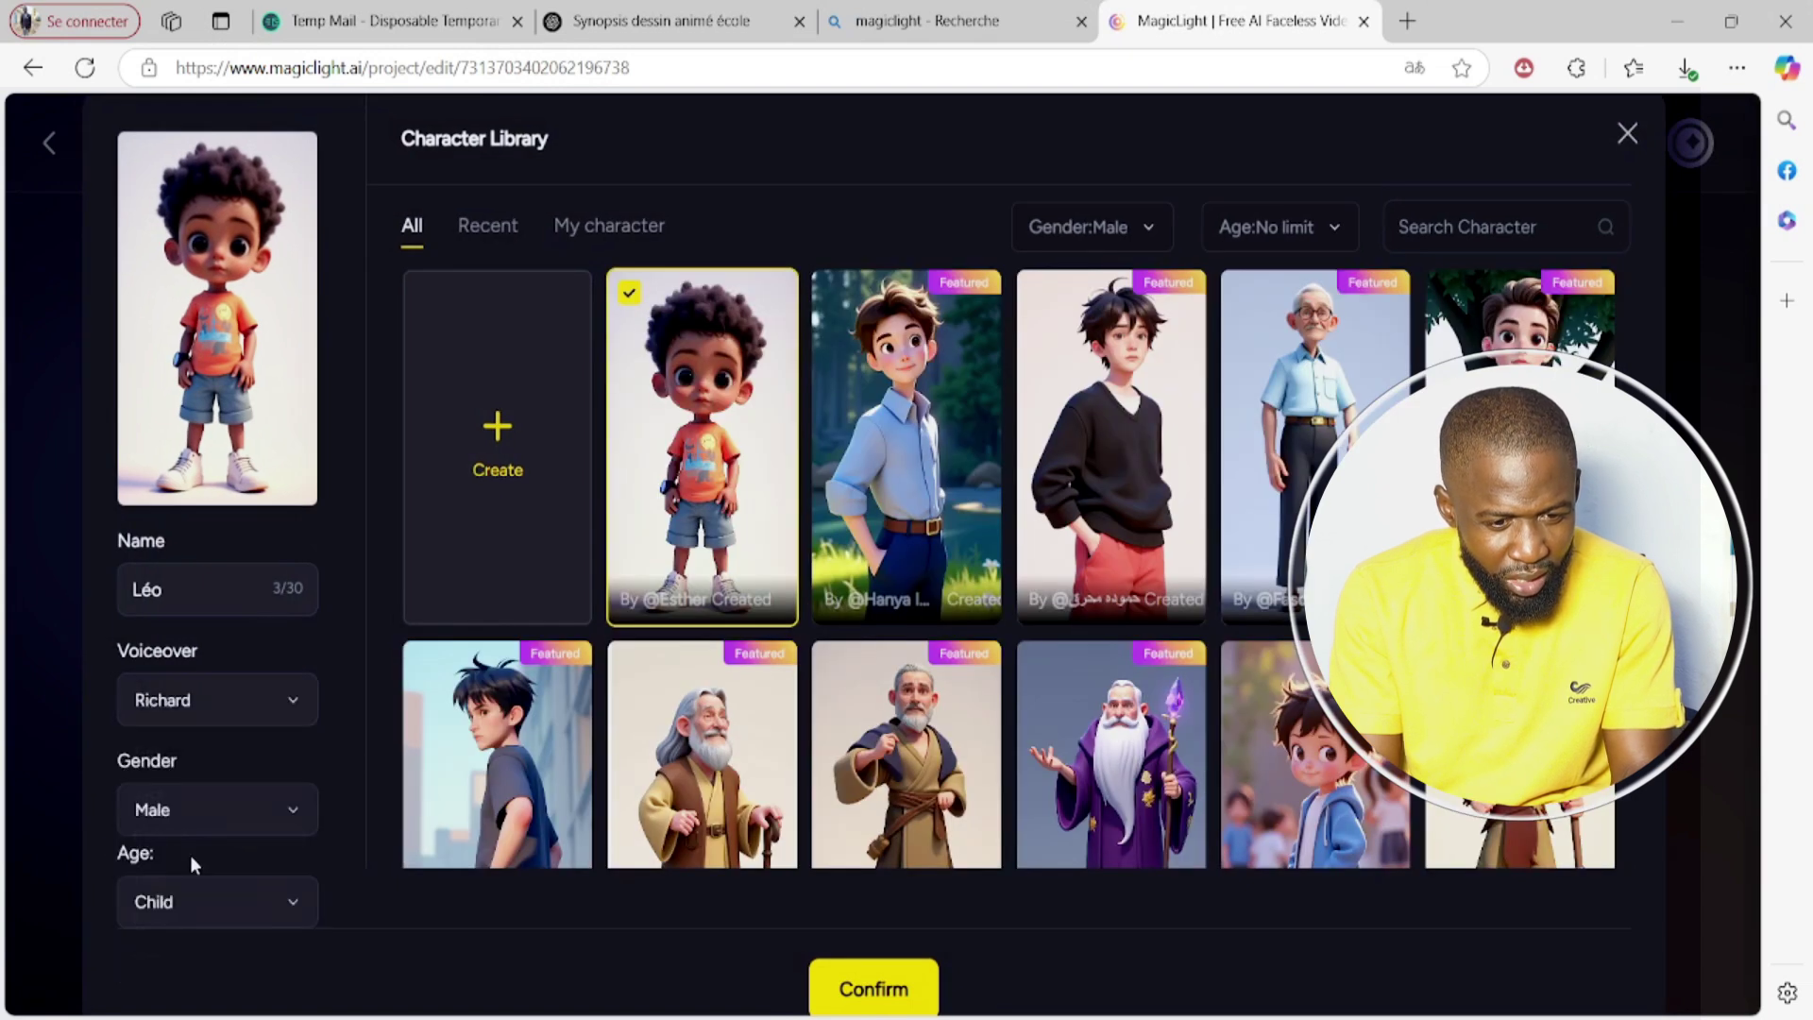
{"action": "left_click", "coordinate": [194, 714]}
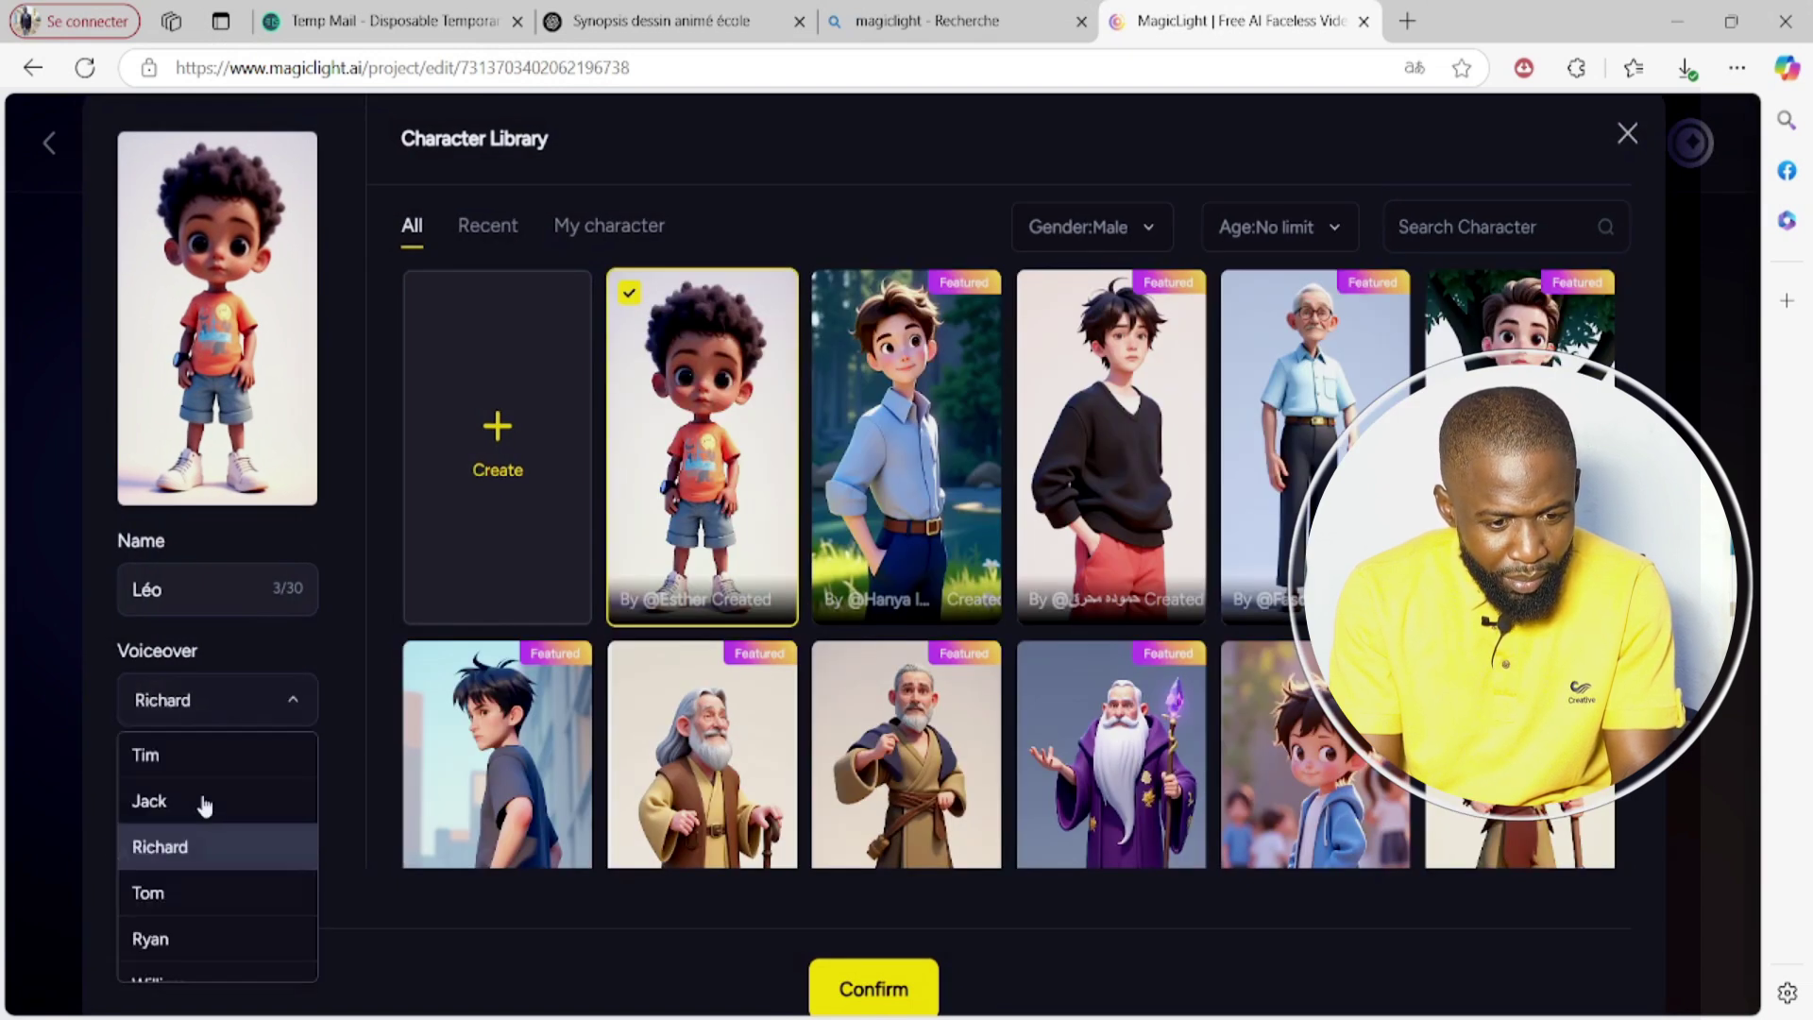
{"action": "left_click", "coordinate": [194, 891]}
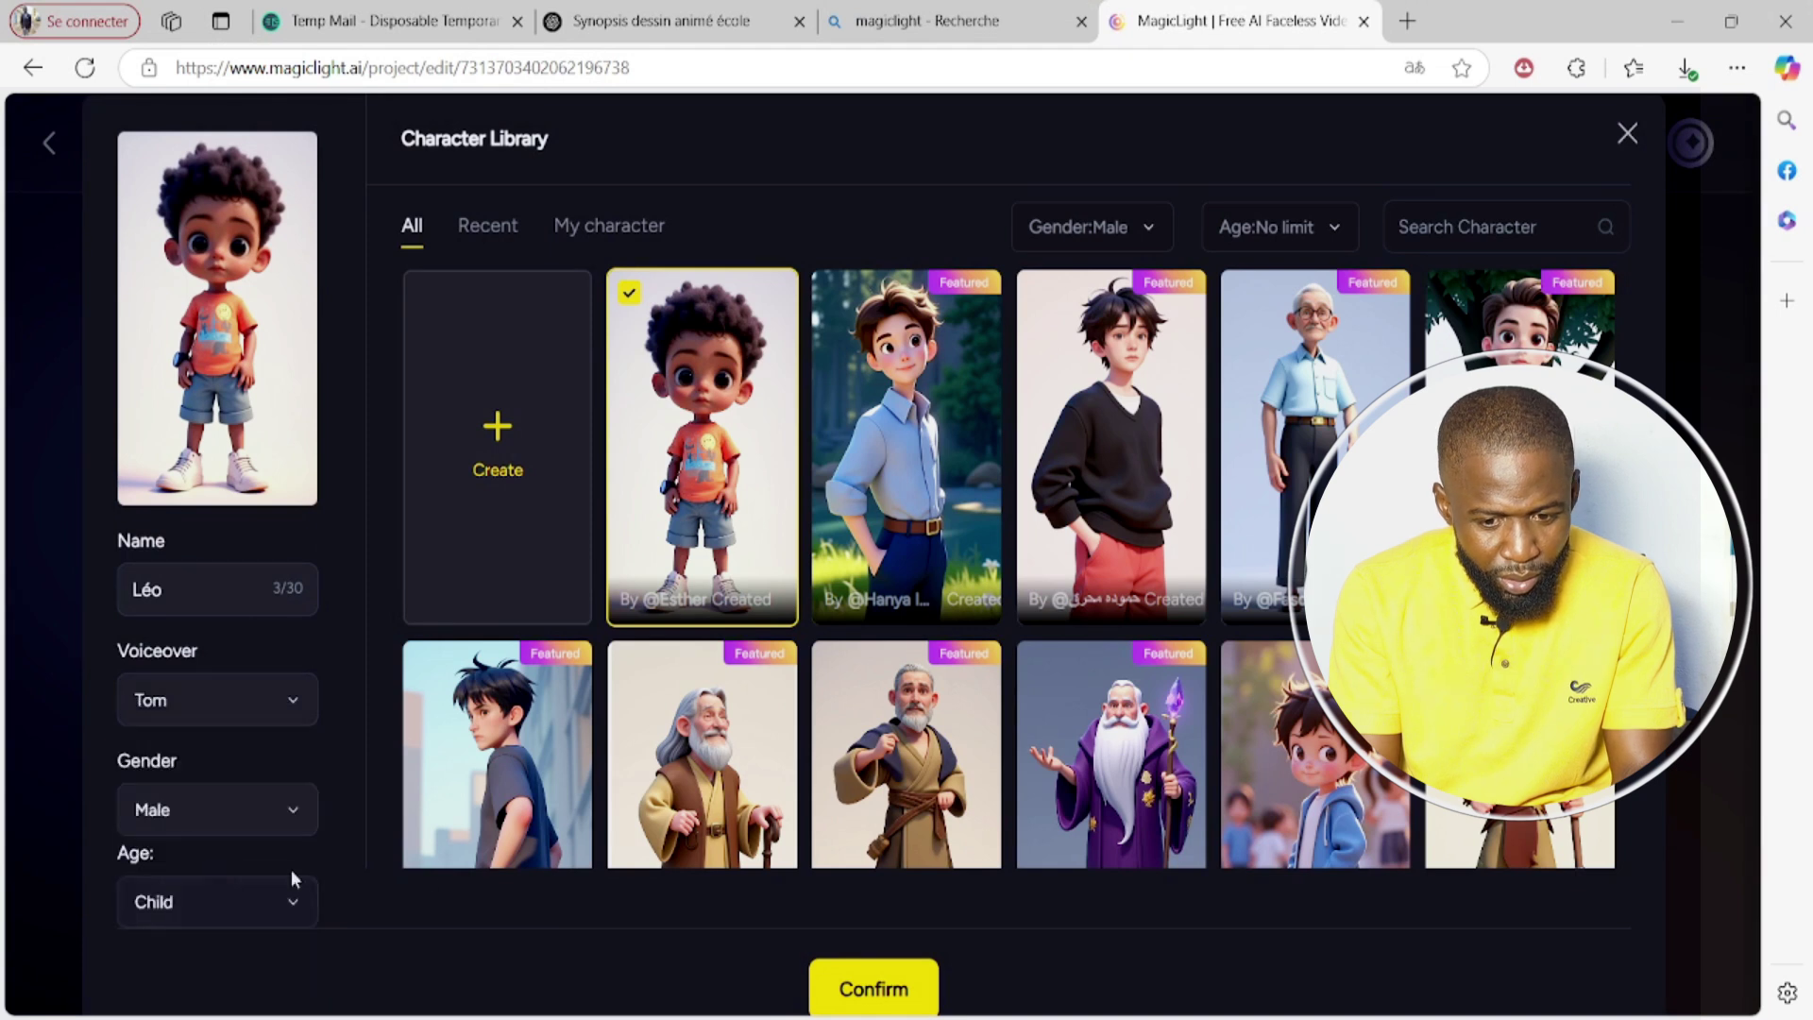
{"action": "left_click", "coordinate": [895, 989]}
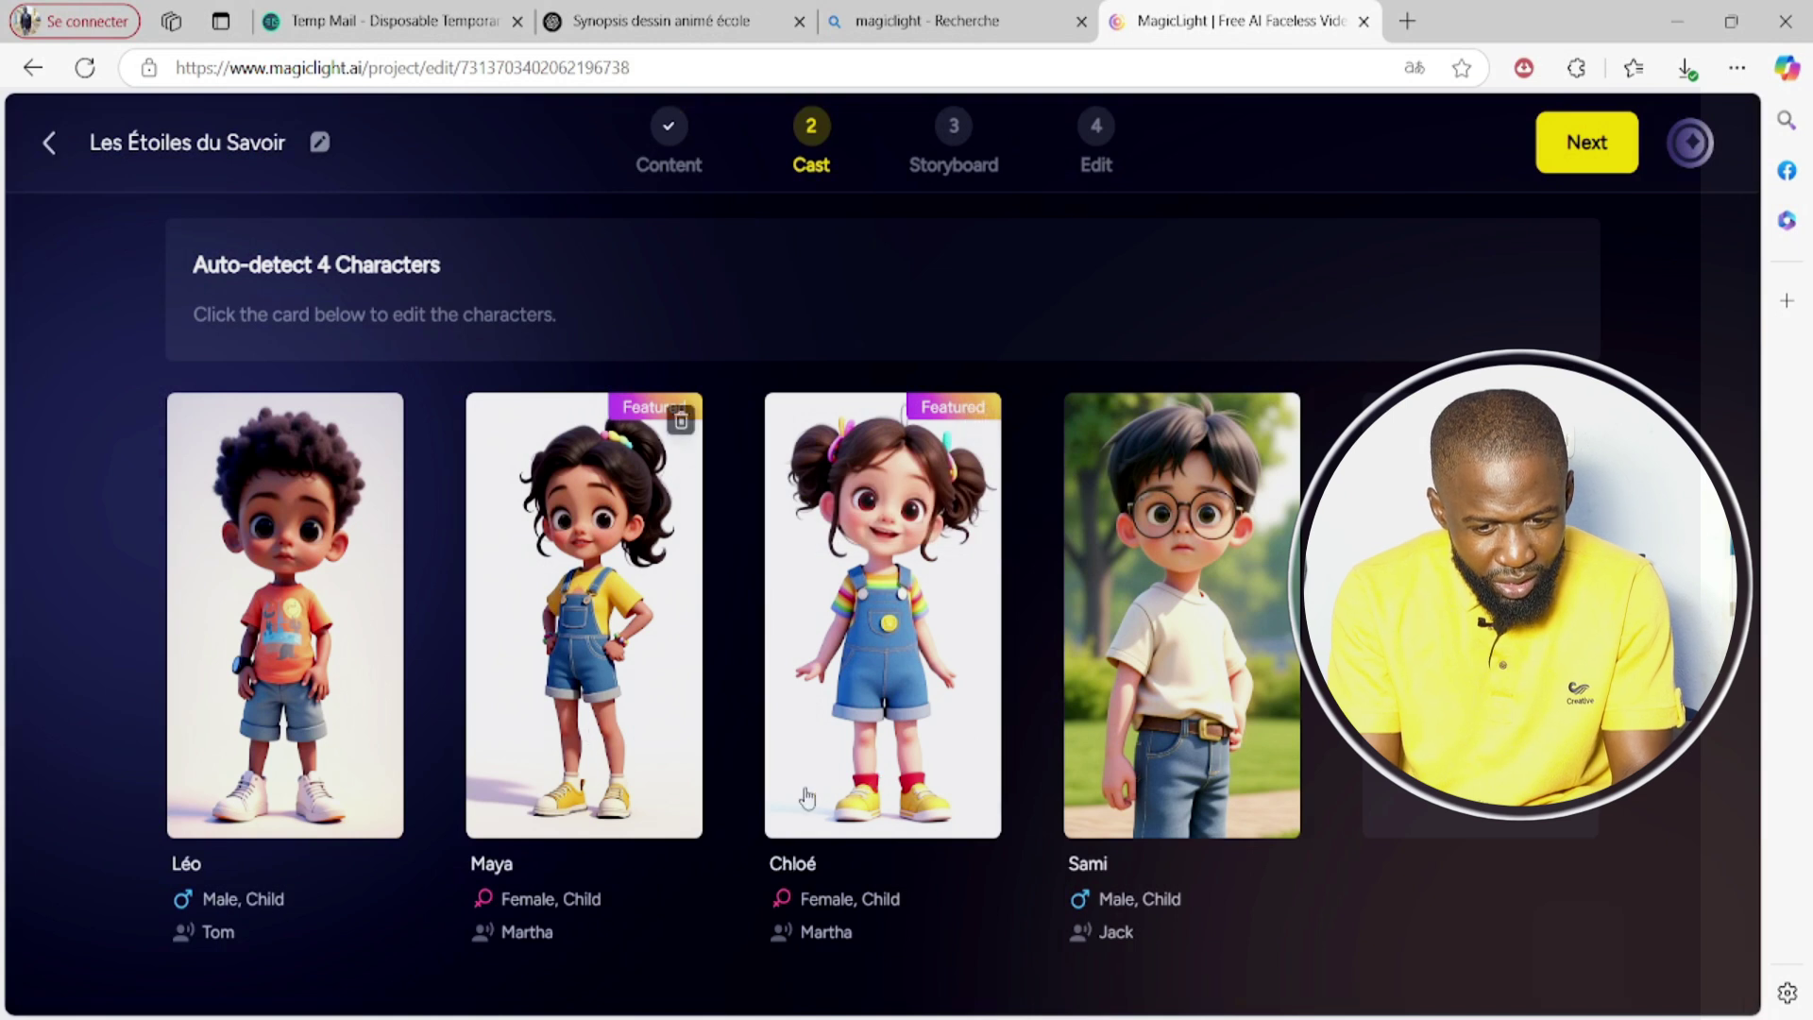
Change Chloé's voiceover to Emily and save the character
{"action": "left_click", "coordinate": [862, 801]}
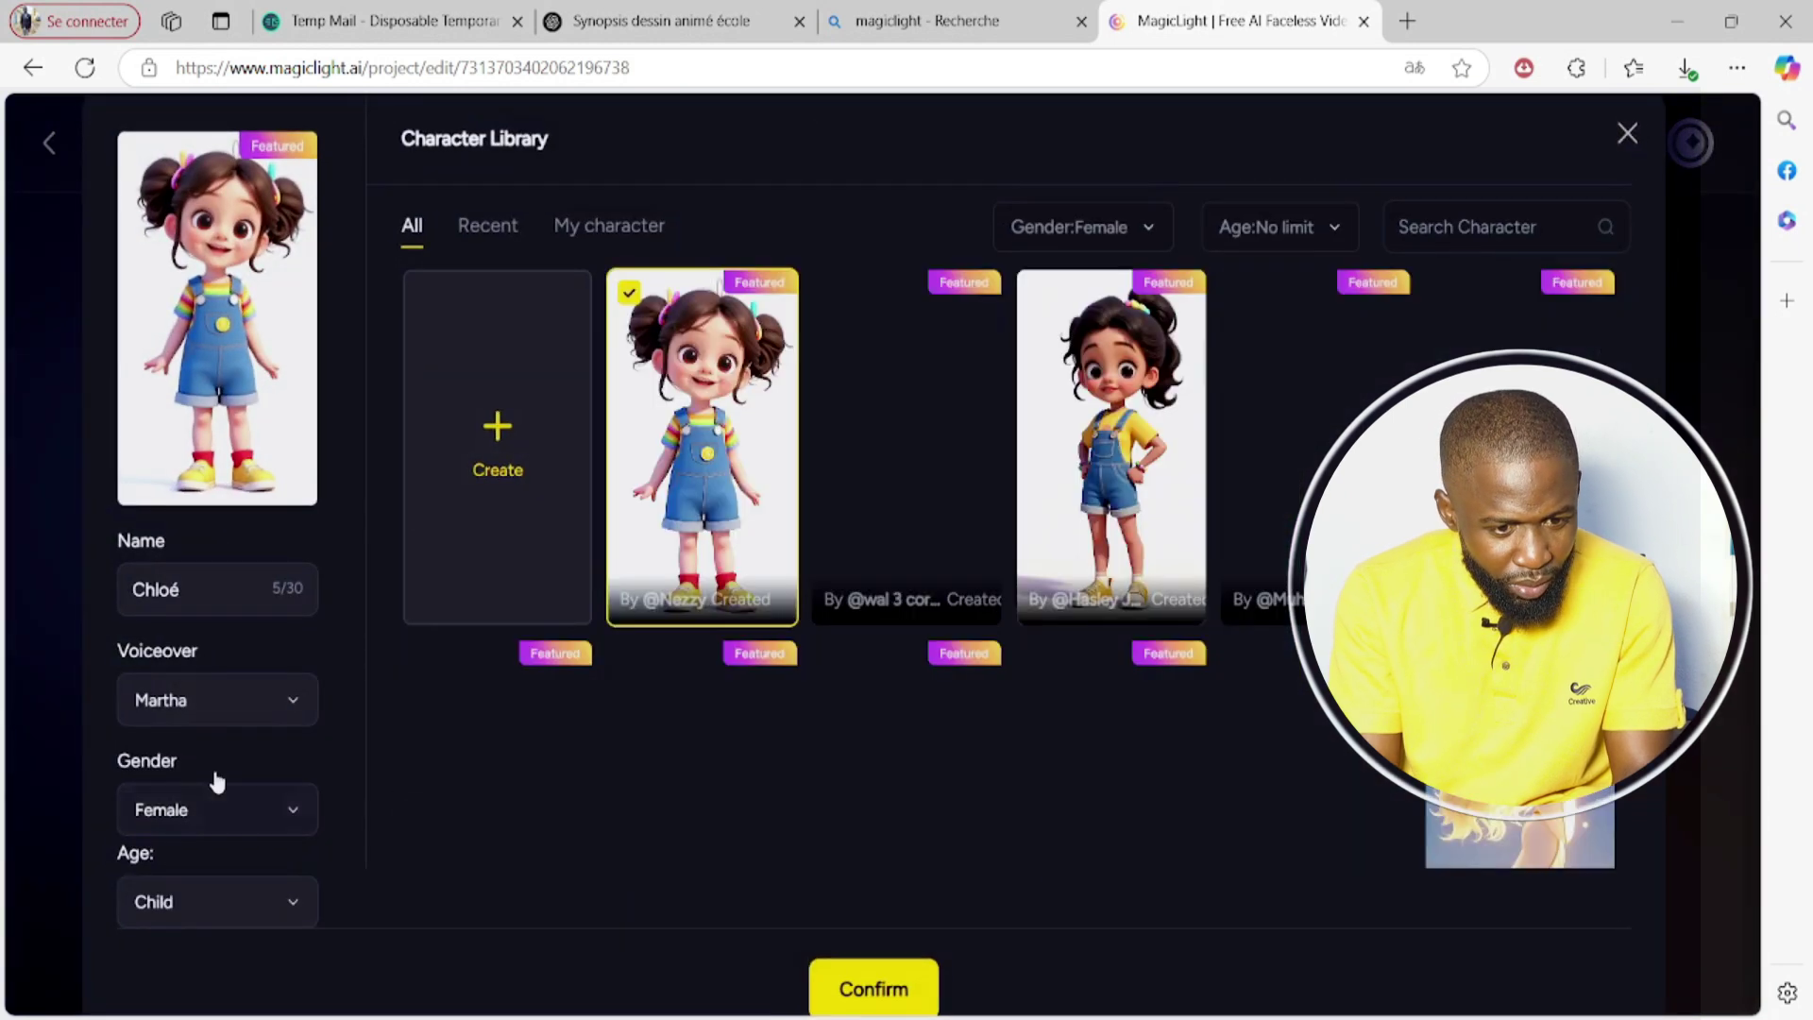
{"action": "left_click", "coordinate": [192, 701]}
{"action": "left_click", "coordinate": [172, 843]}
{"action": "left_click", "coordinate": [897, 992]}
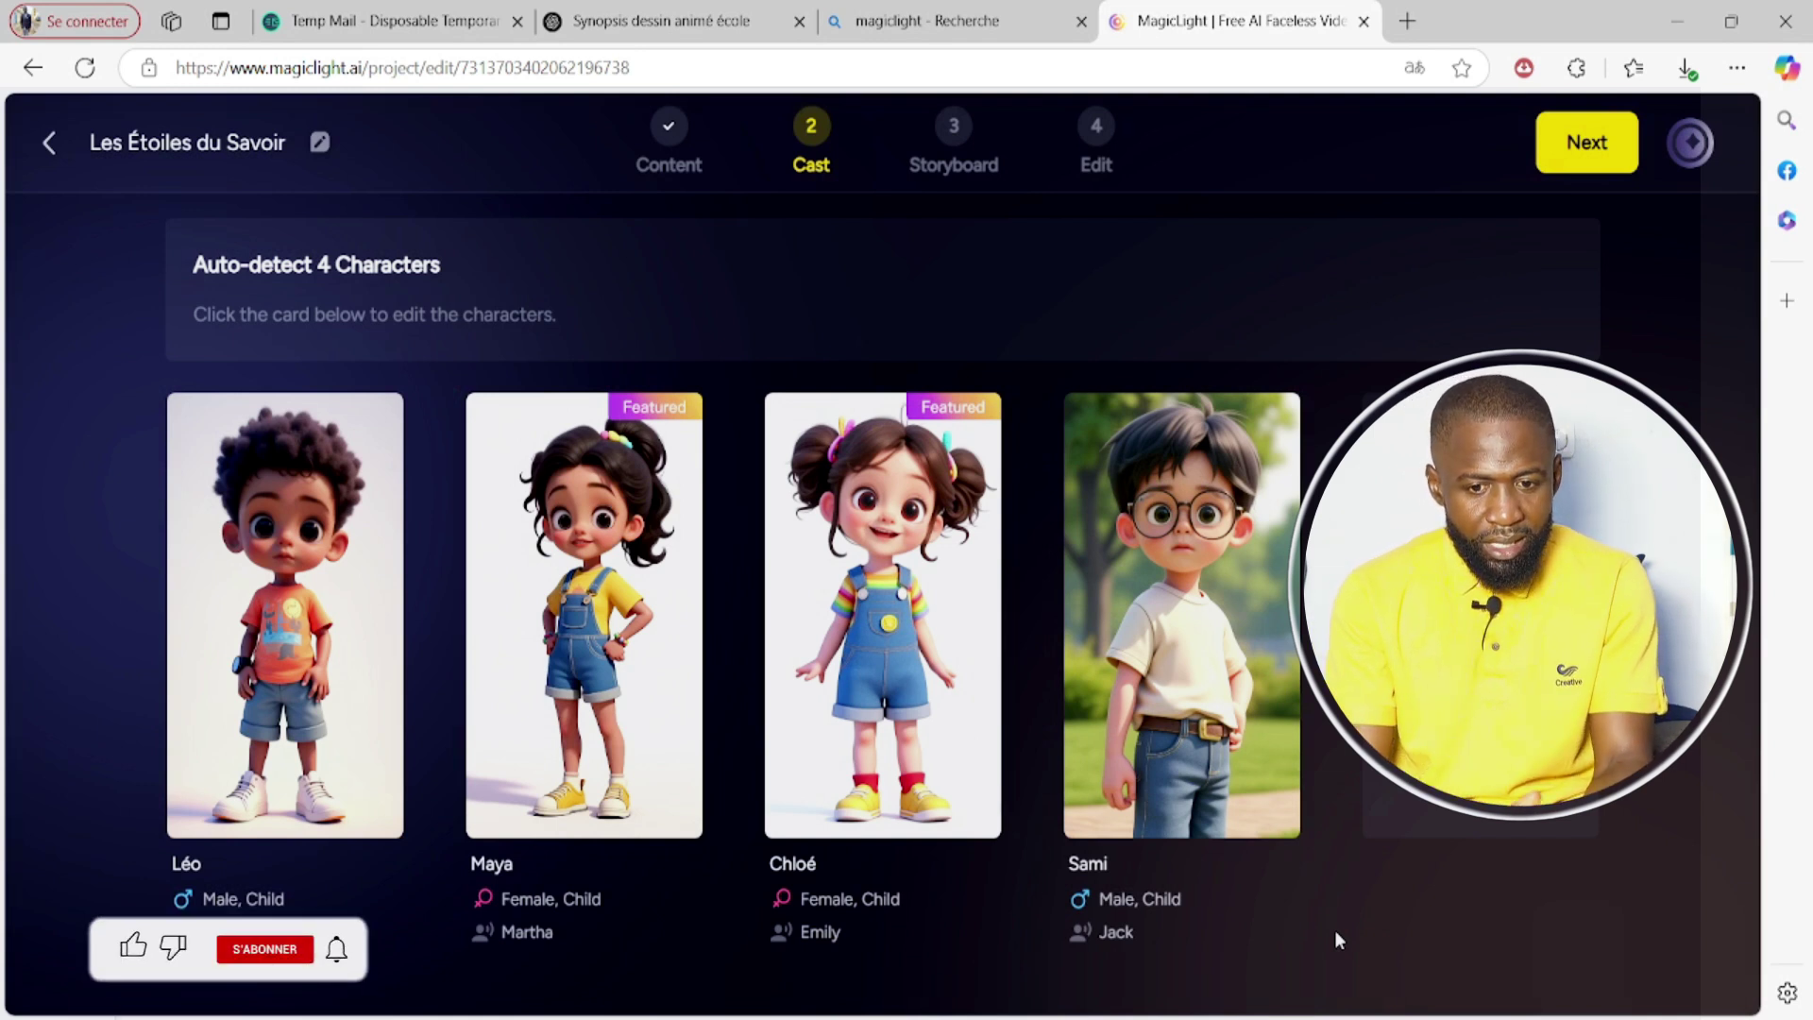
Accept the cast to start generating the storyboards, and check the progress of the scenes in the list
{"action": "left_click", "coordinate": [1575, 151]}
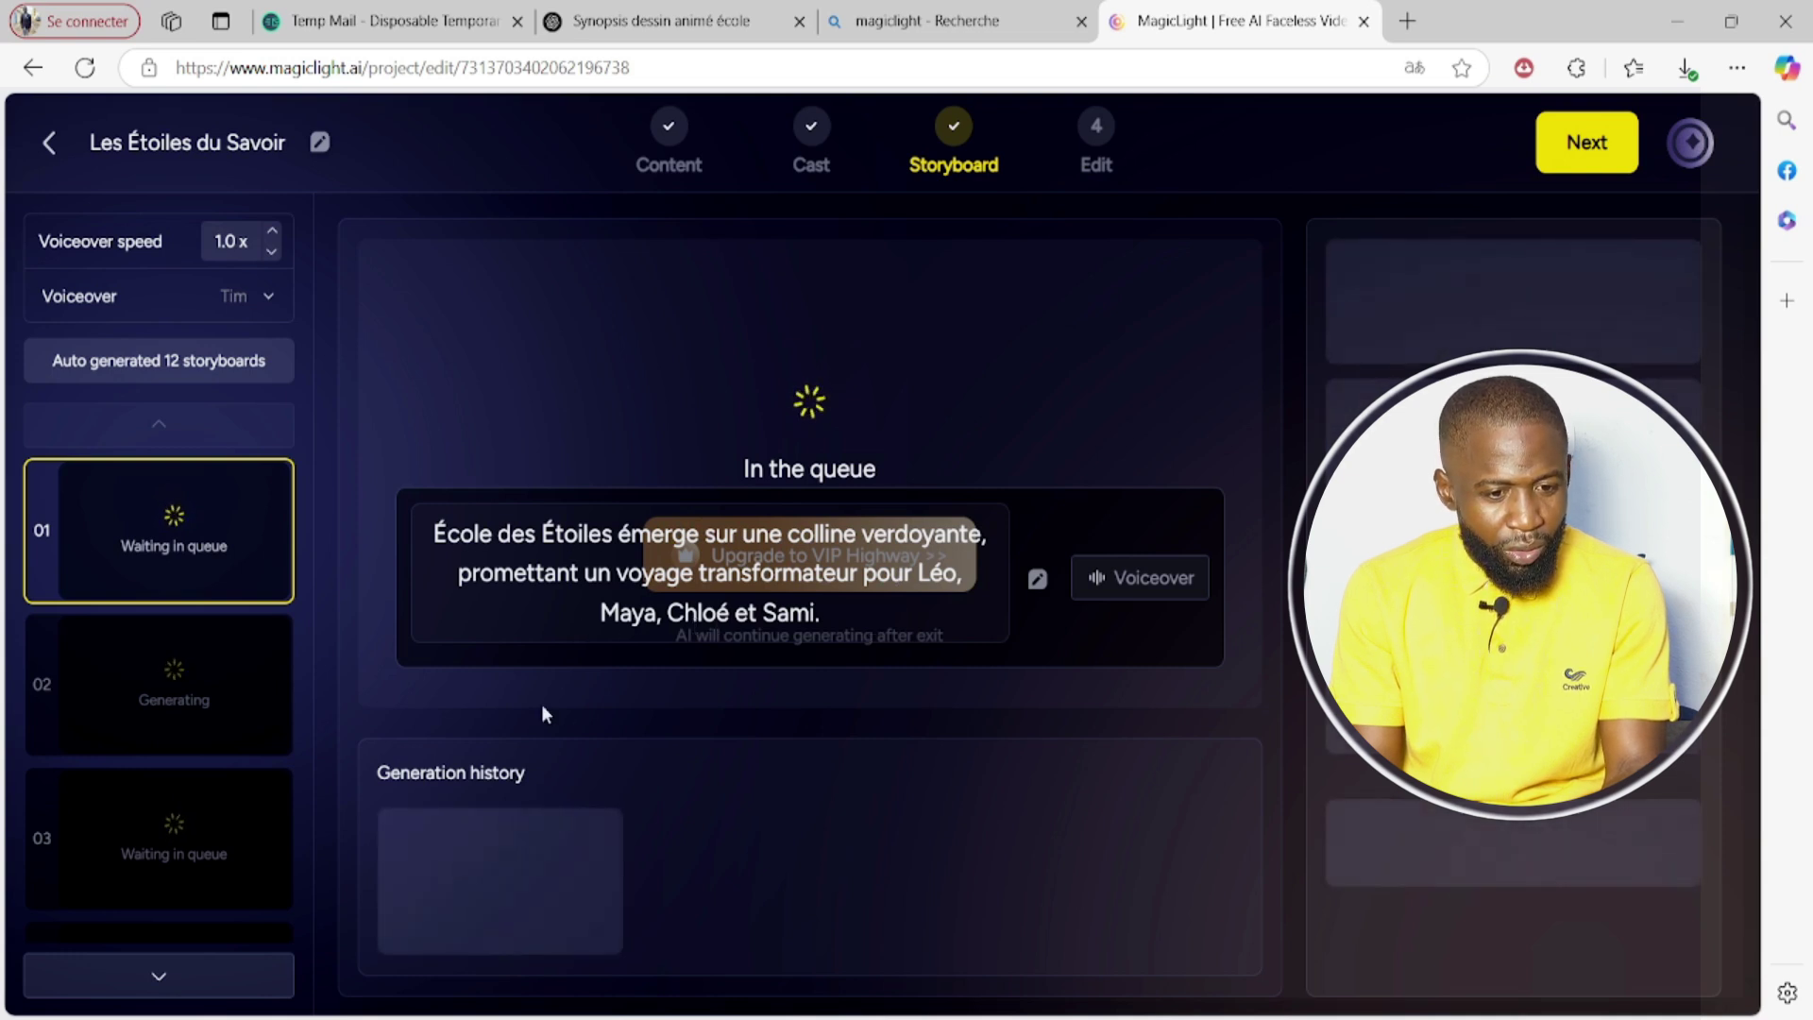
{"action": "scroll", "coordinate": [156, 623], "scroll_direction": "down", "scroll_amount": 3}
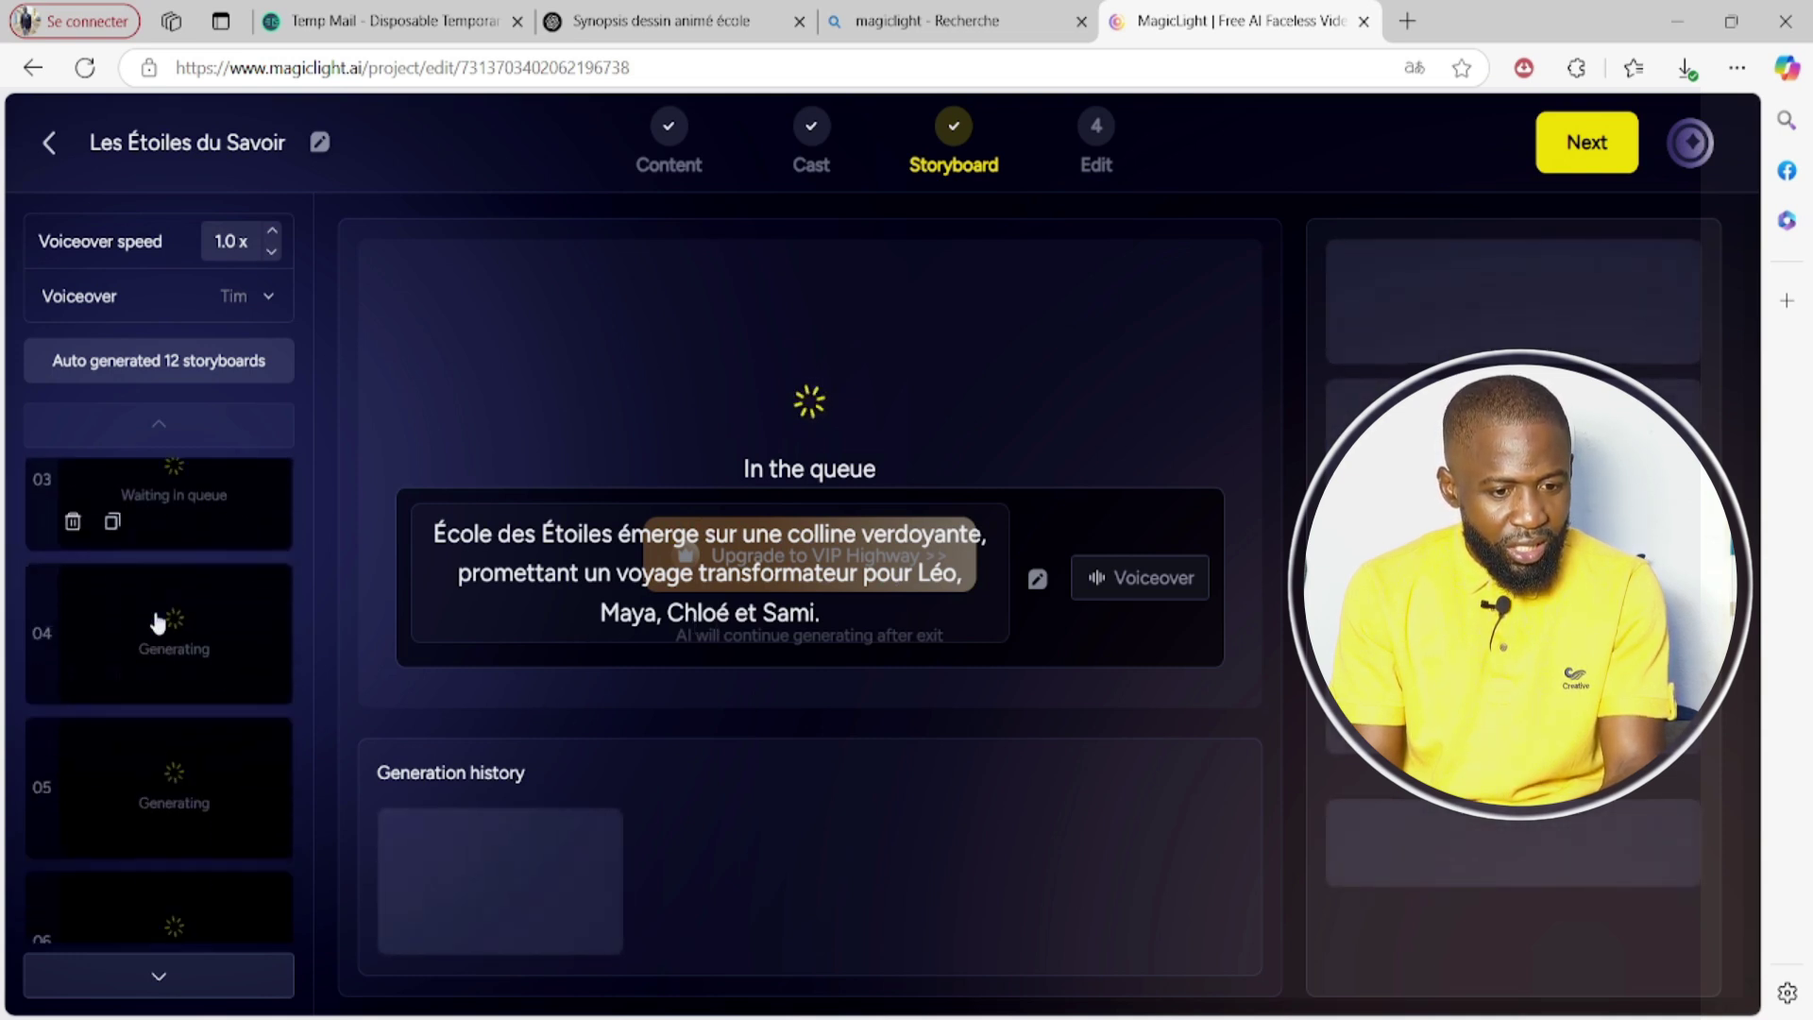
{"action": "scroll", "coordinate": [156, 620], "scroll_direction": "down", "scroll_amount": 6}
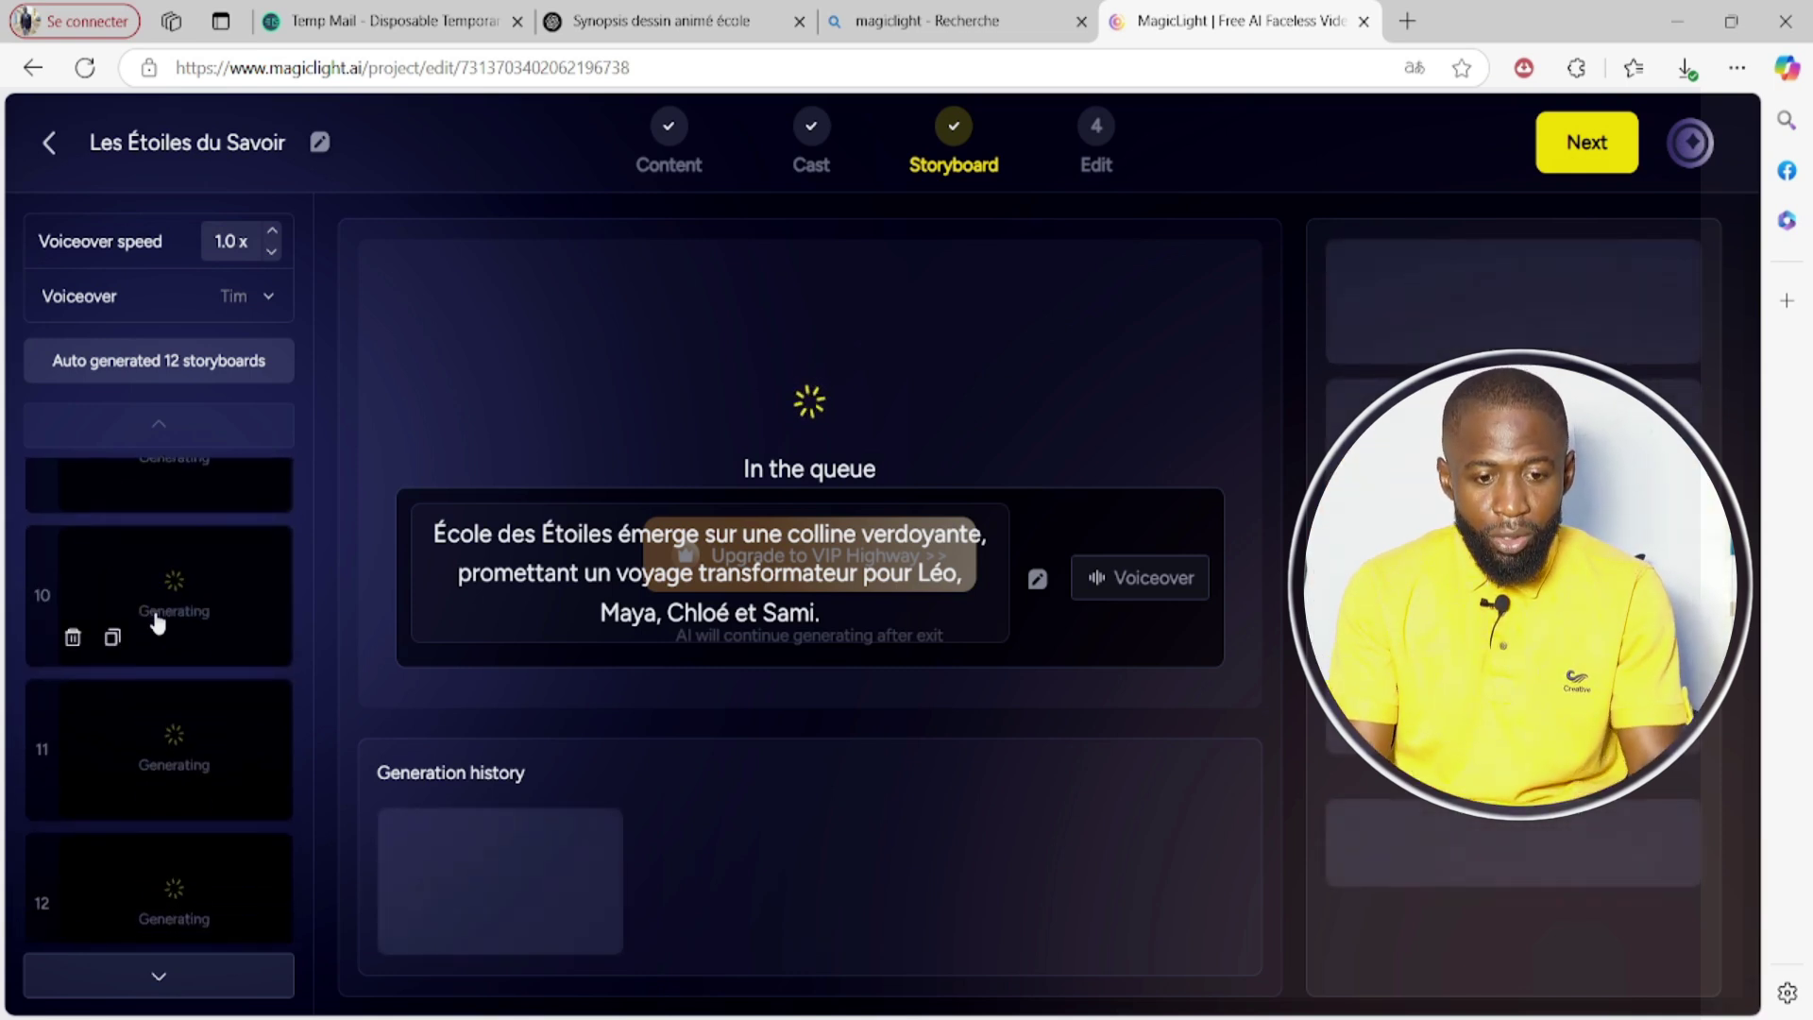
{"action": "scroll", "coordinate": [159, 619], "scroll_direction": "up", "scroll_amount": 7}
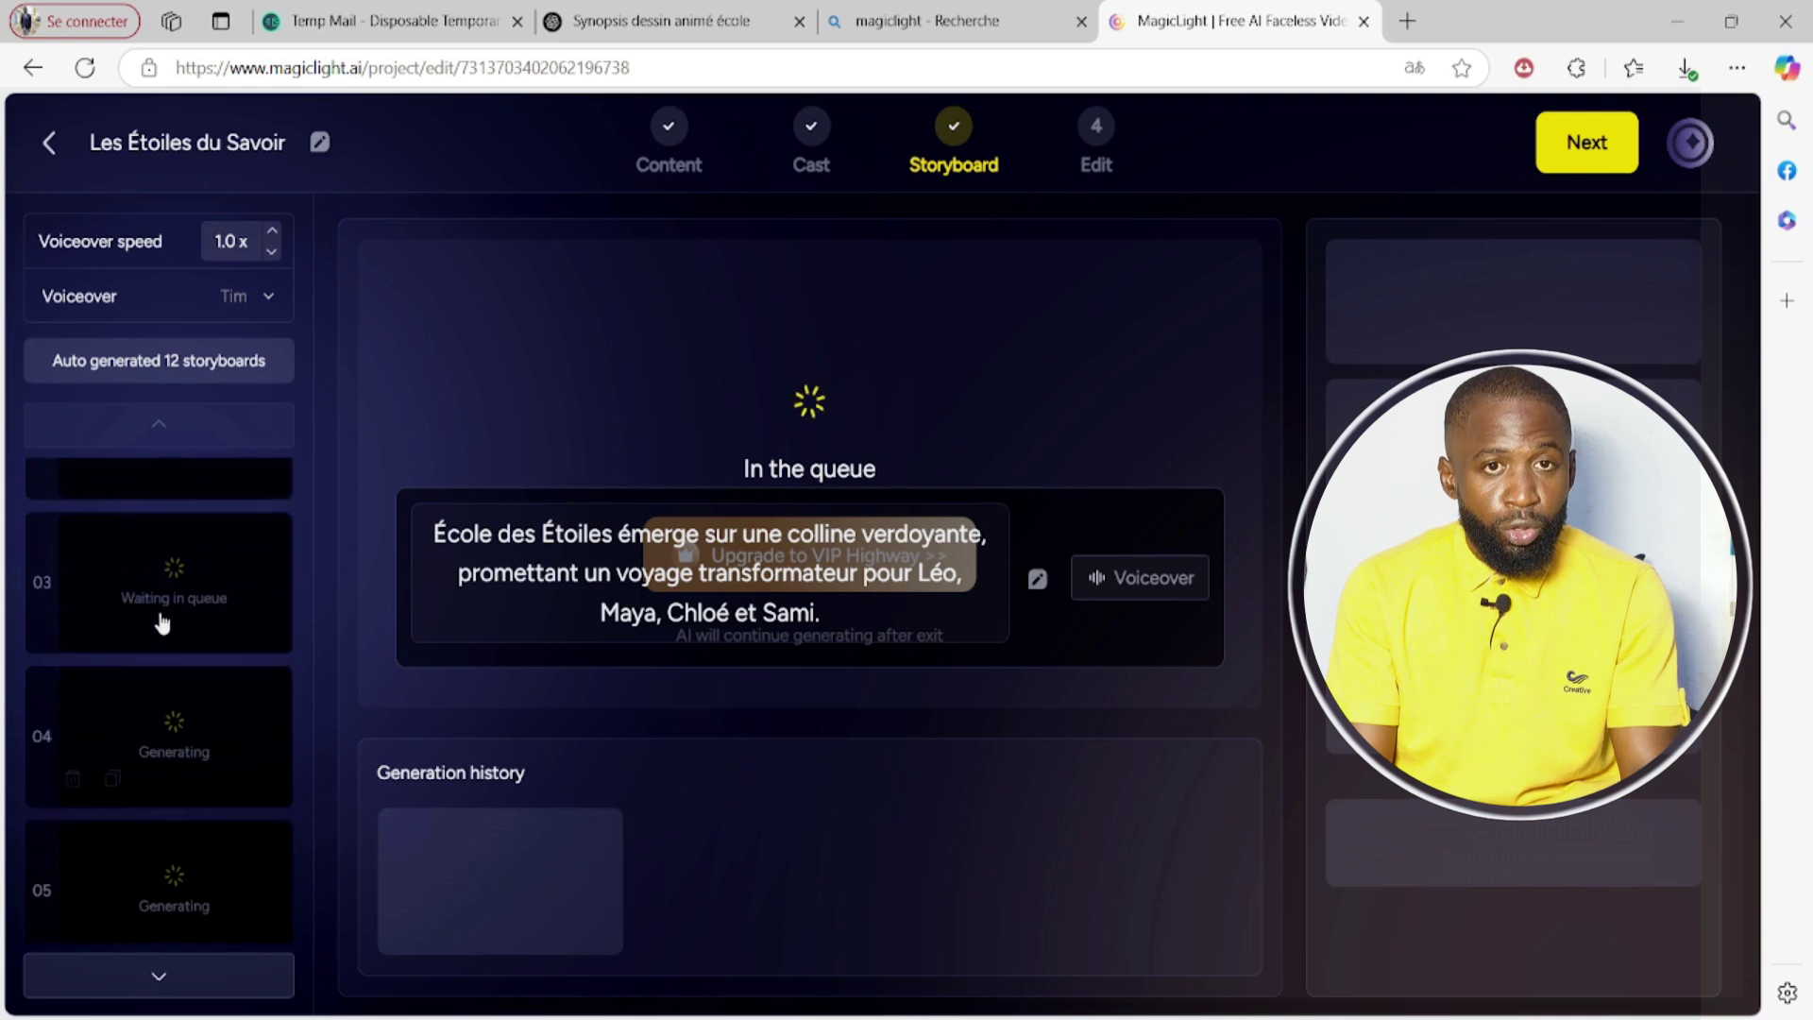
{"action": "scroll", "coordinate": [163, 623], "scroll_direction": "up", "scroll_amount": 2}
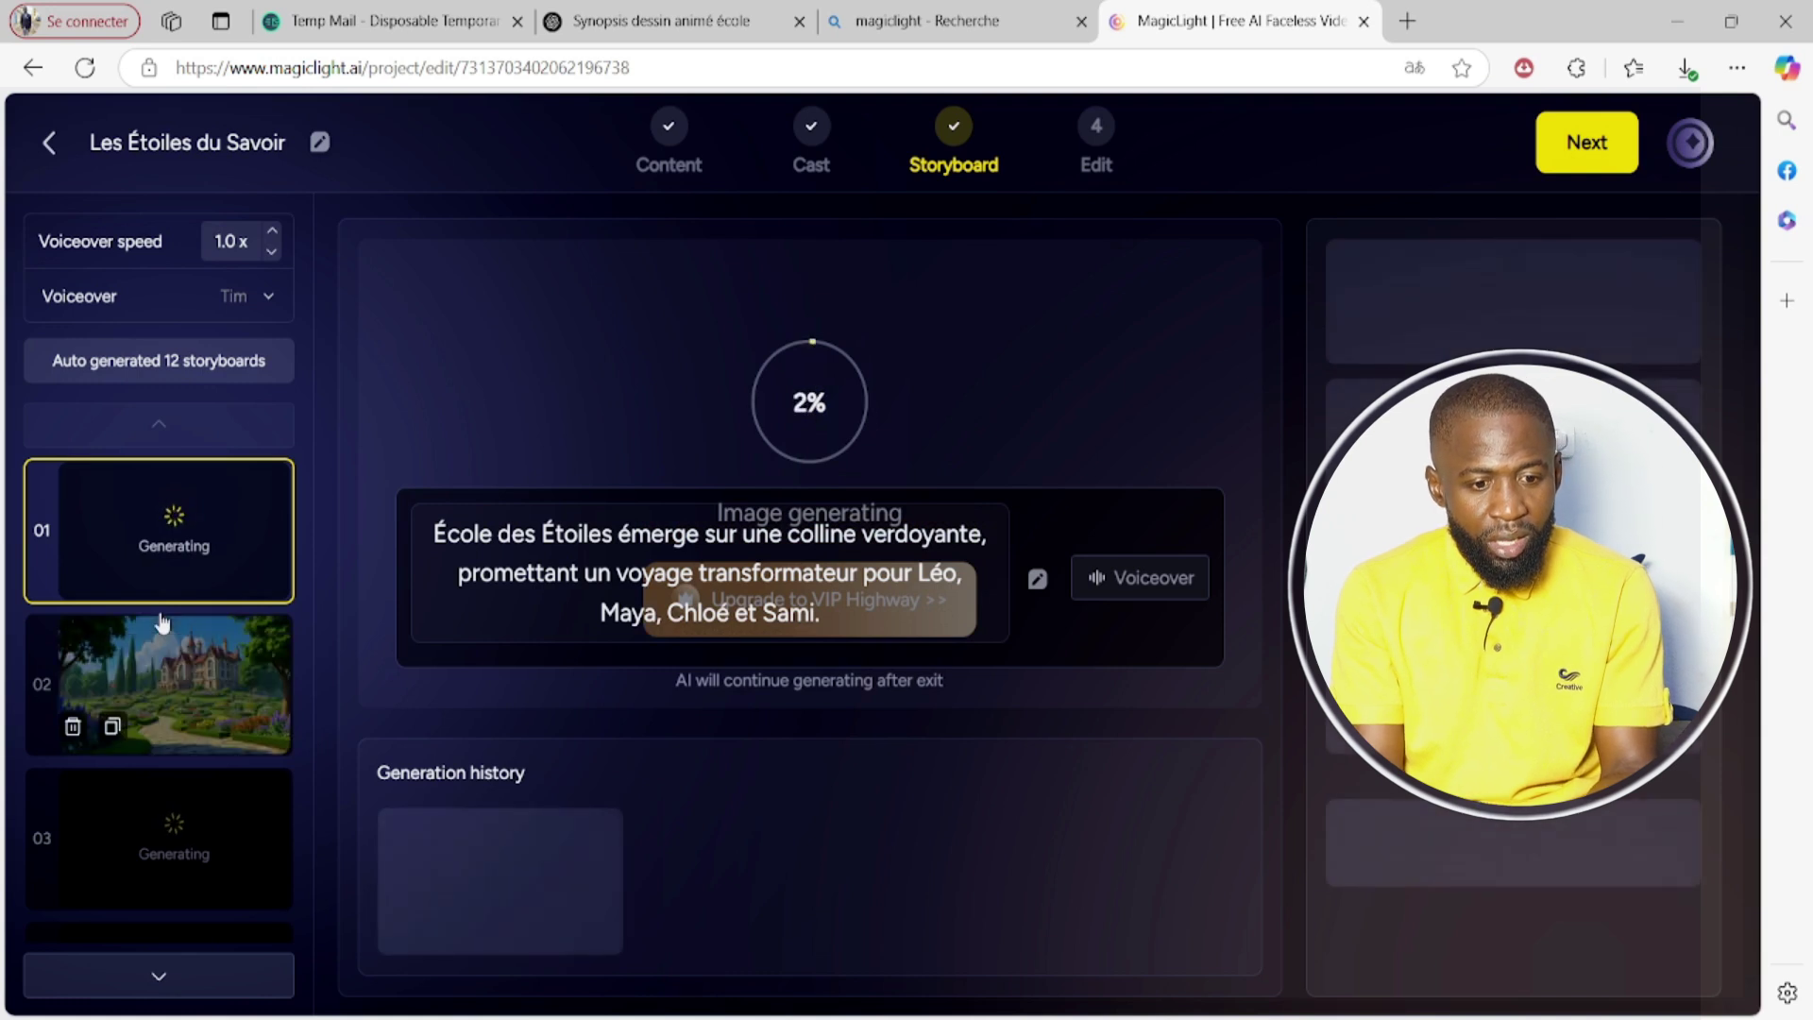
Review the generated images and narration texts of storyboards 02 and 07, and look over the remaining scenes
{"action": "left_click", "coordinate": [162, 688]}
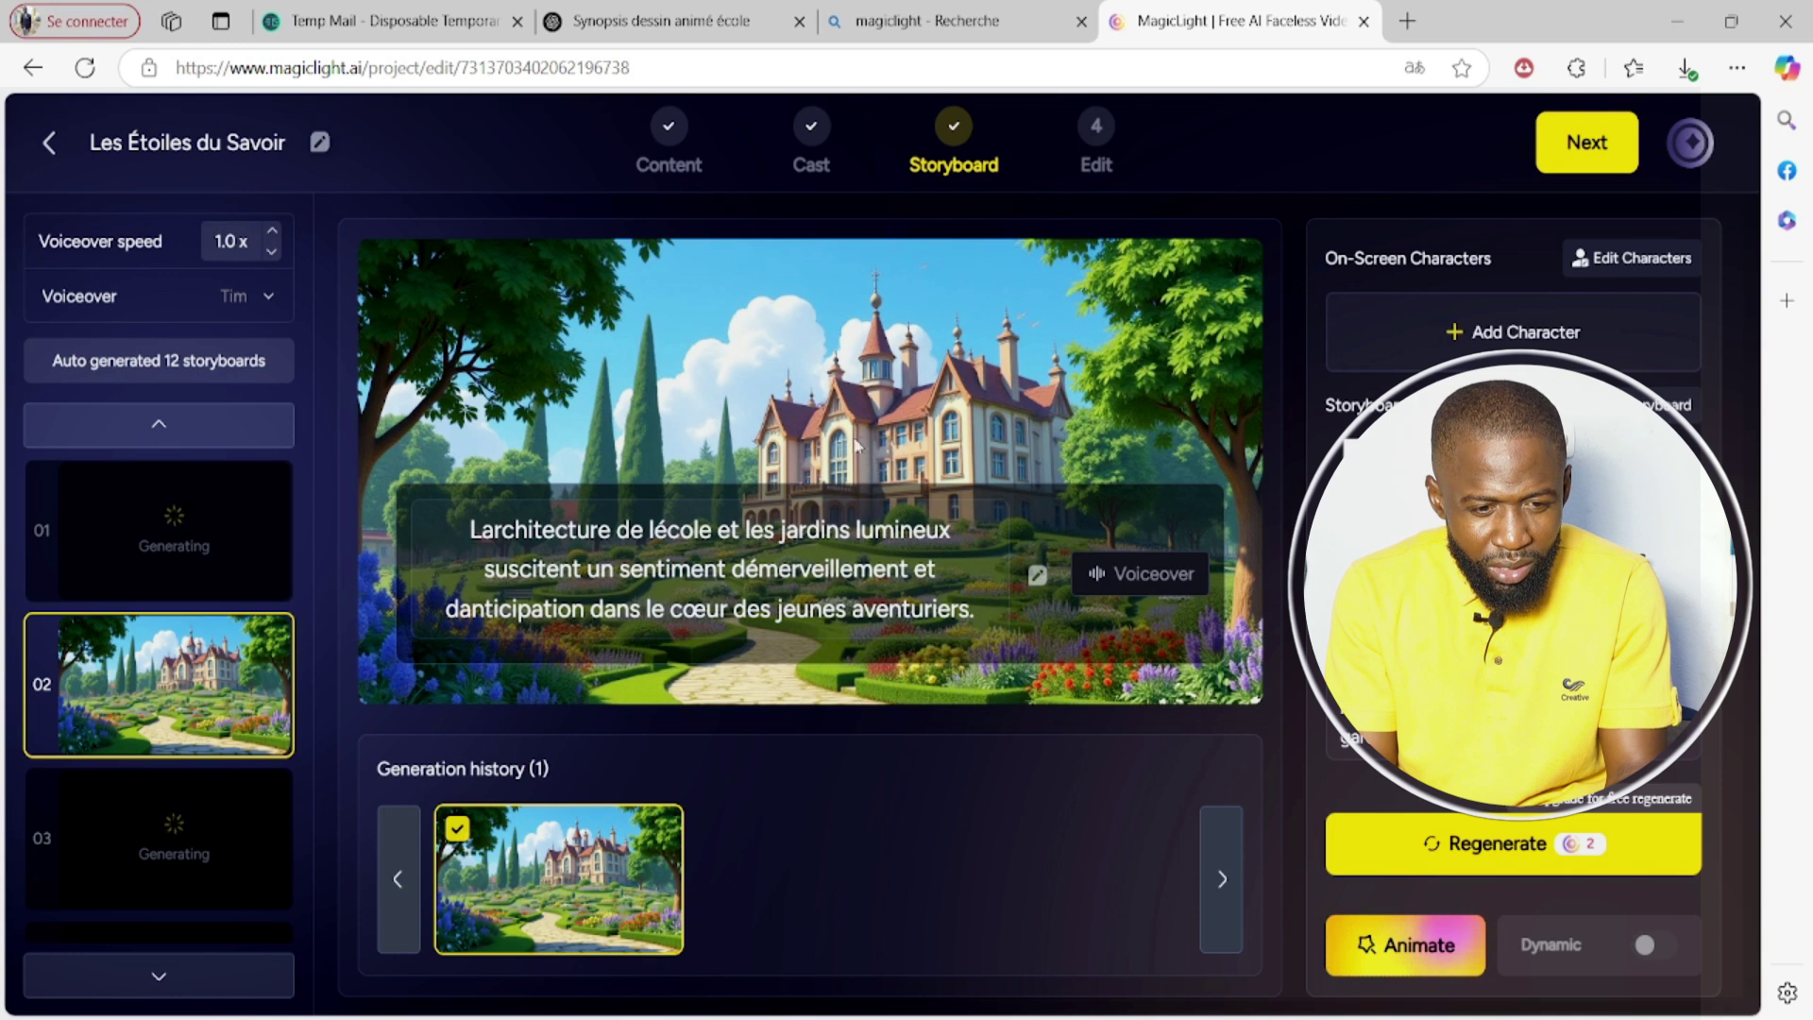
{"action": "scroll", "coordinate": [202, 828], "scroll_direction": "down", "scroll_amount": 5}
{"action": "scroll", "coordinate": [204, 826], "scroll_direction": "down", "scroll_amount": 3}
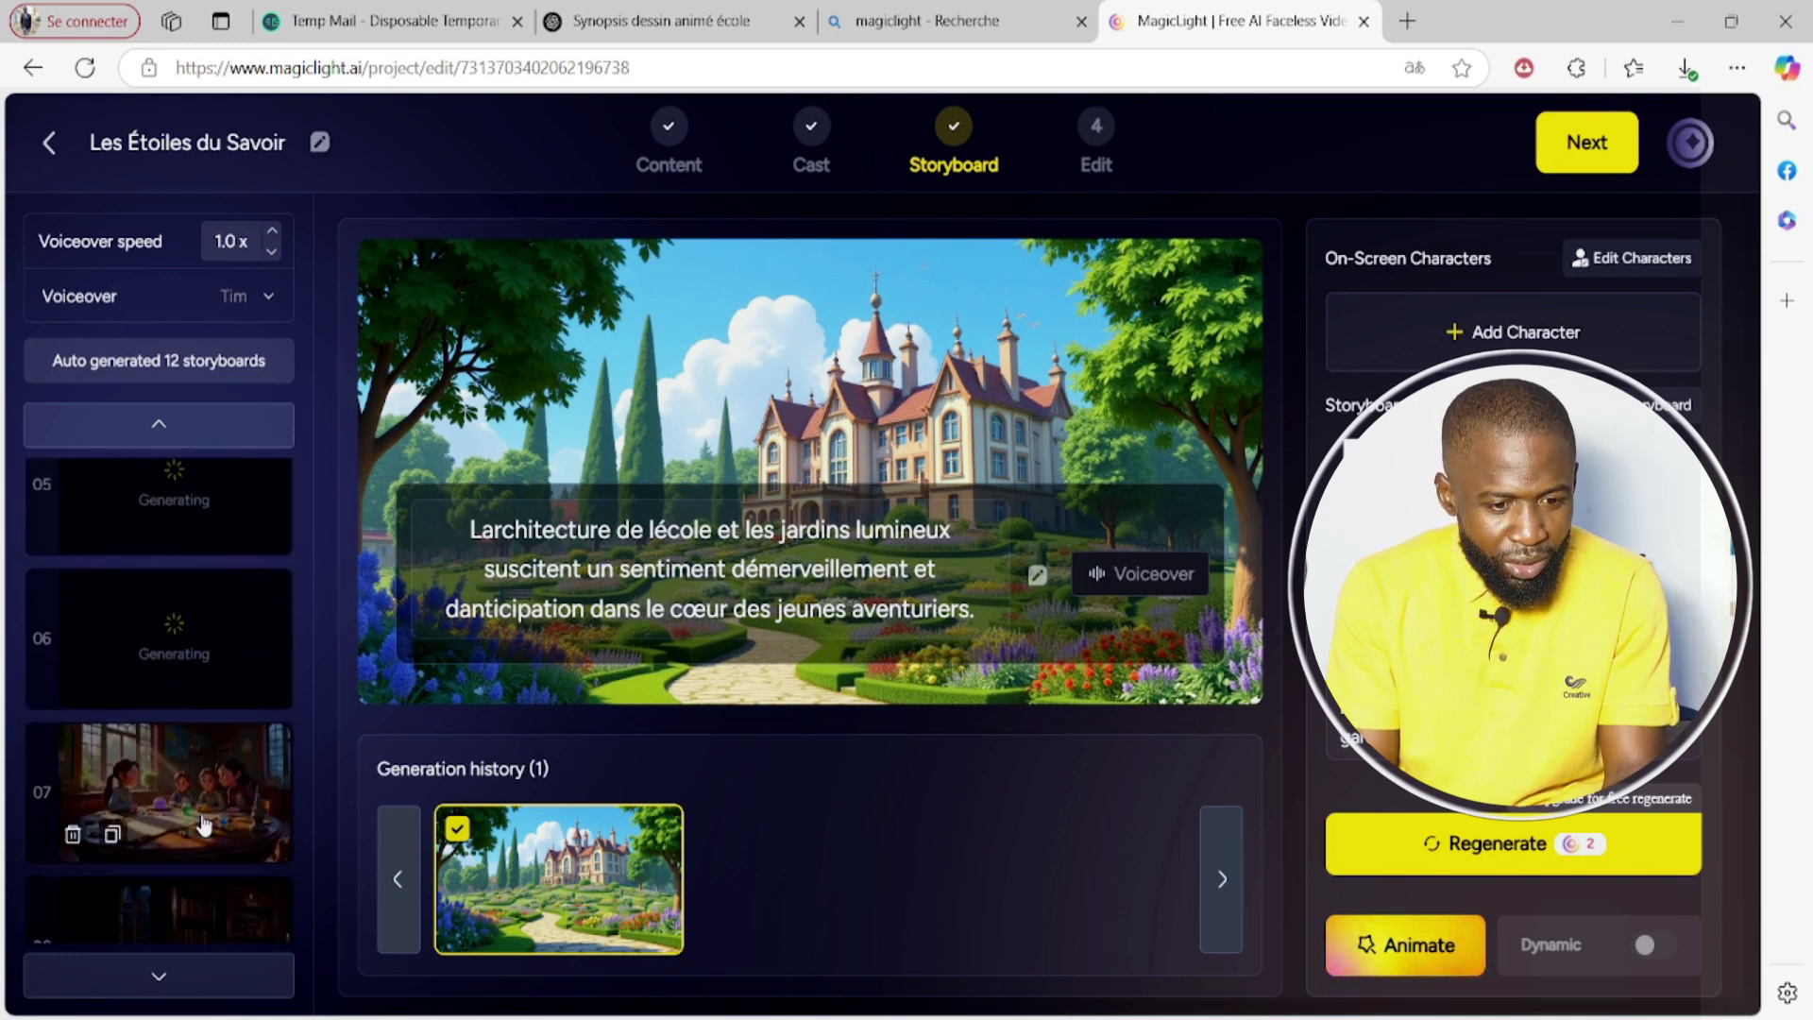
{"action": "left_click", "coordinate": [194, 696]}
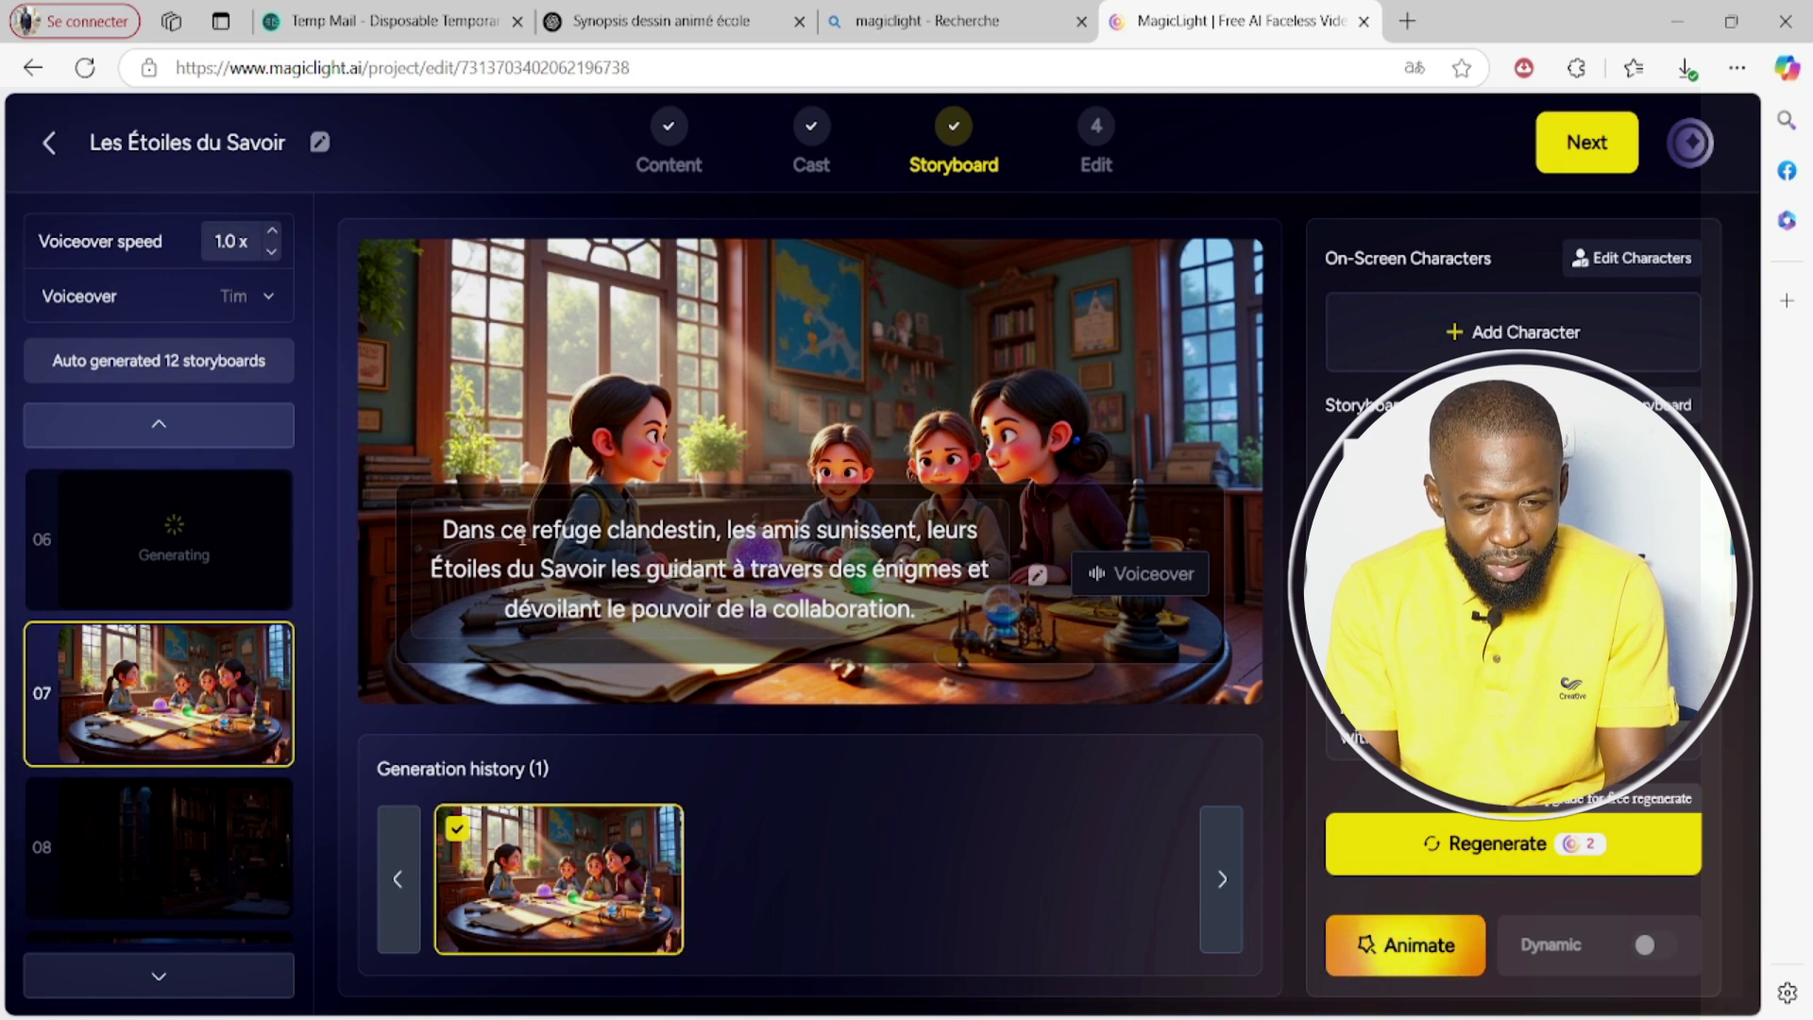
{"action": "scroll", "coordinate": [227, 694], "scroll_direction": "down", "scroll_amount": 5}
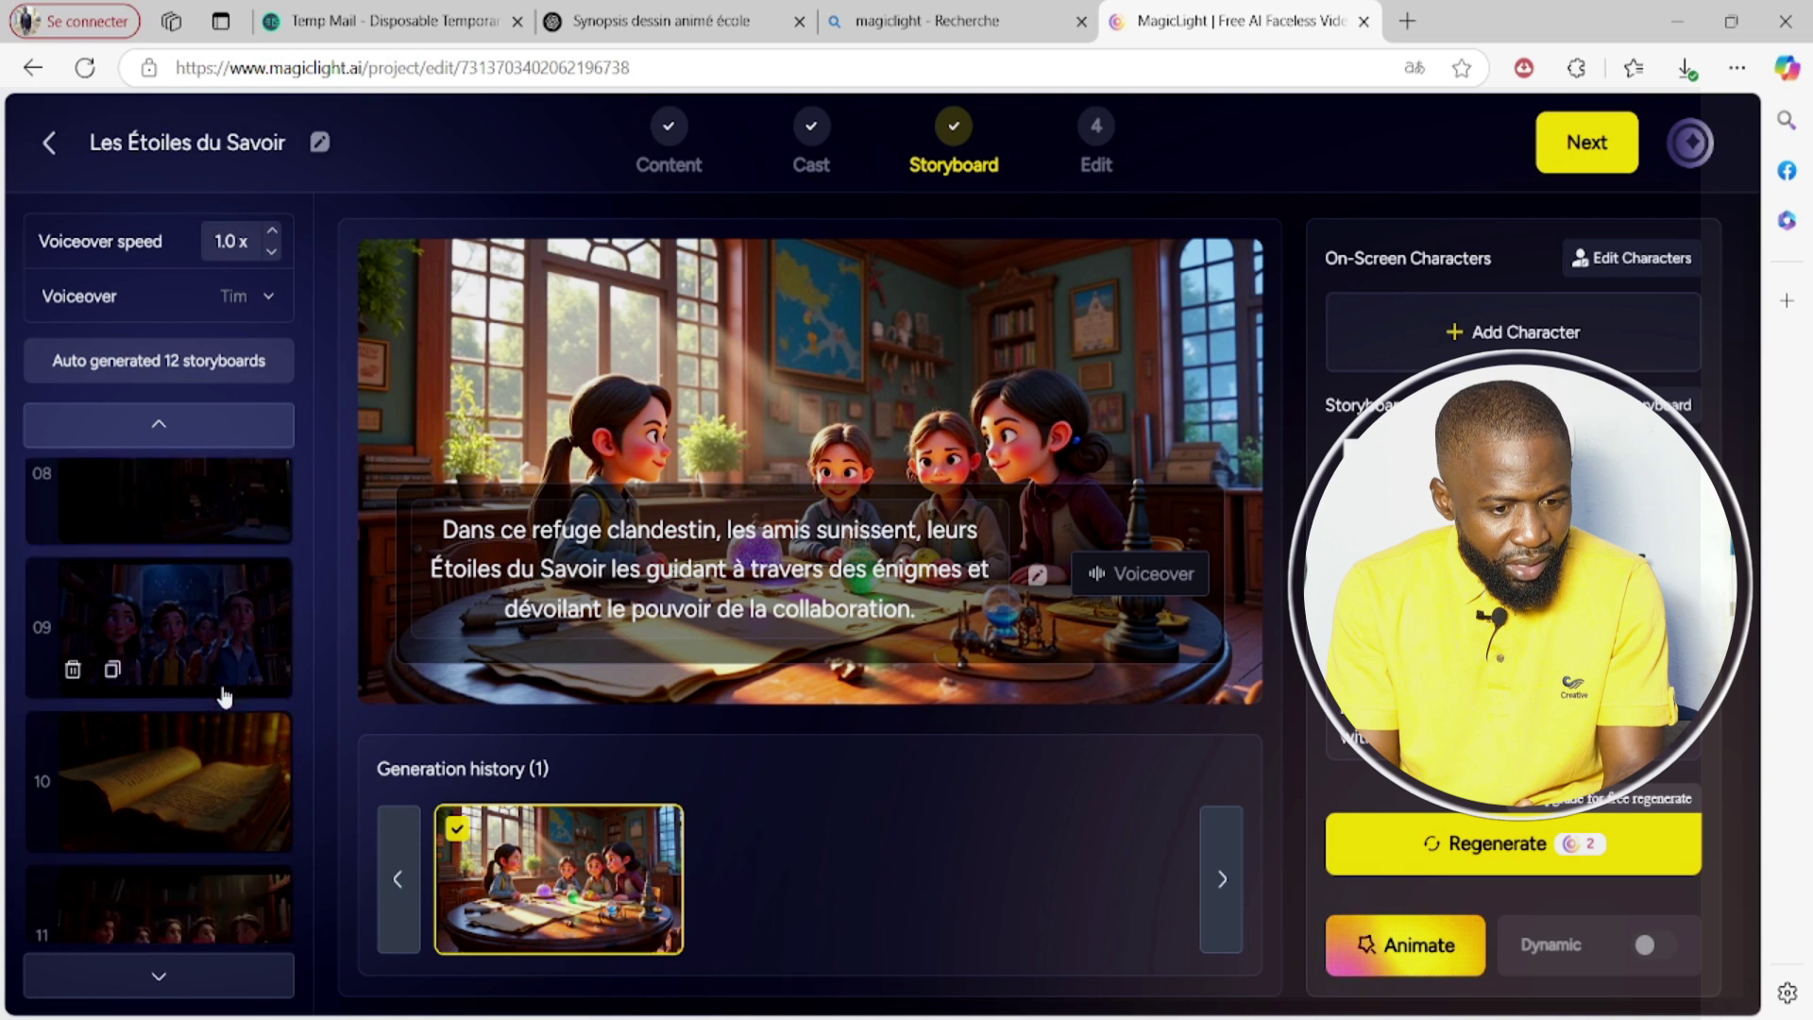
Regenerate the image of storyboard 10, the scene showing an open old book
{"action": "left_click", "coordinate": [173, 552]}
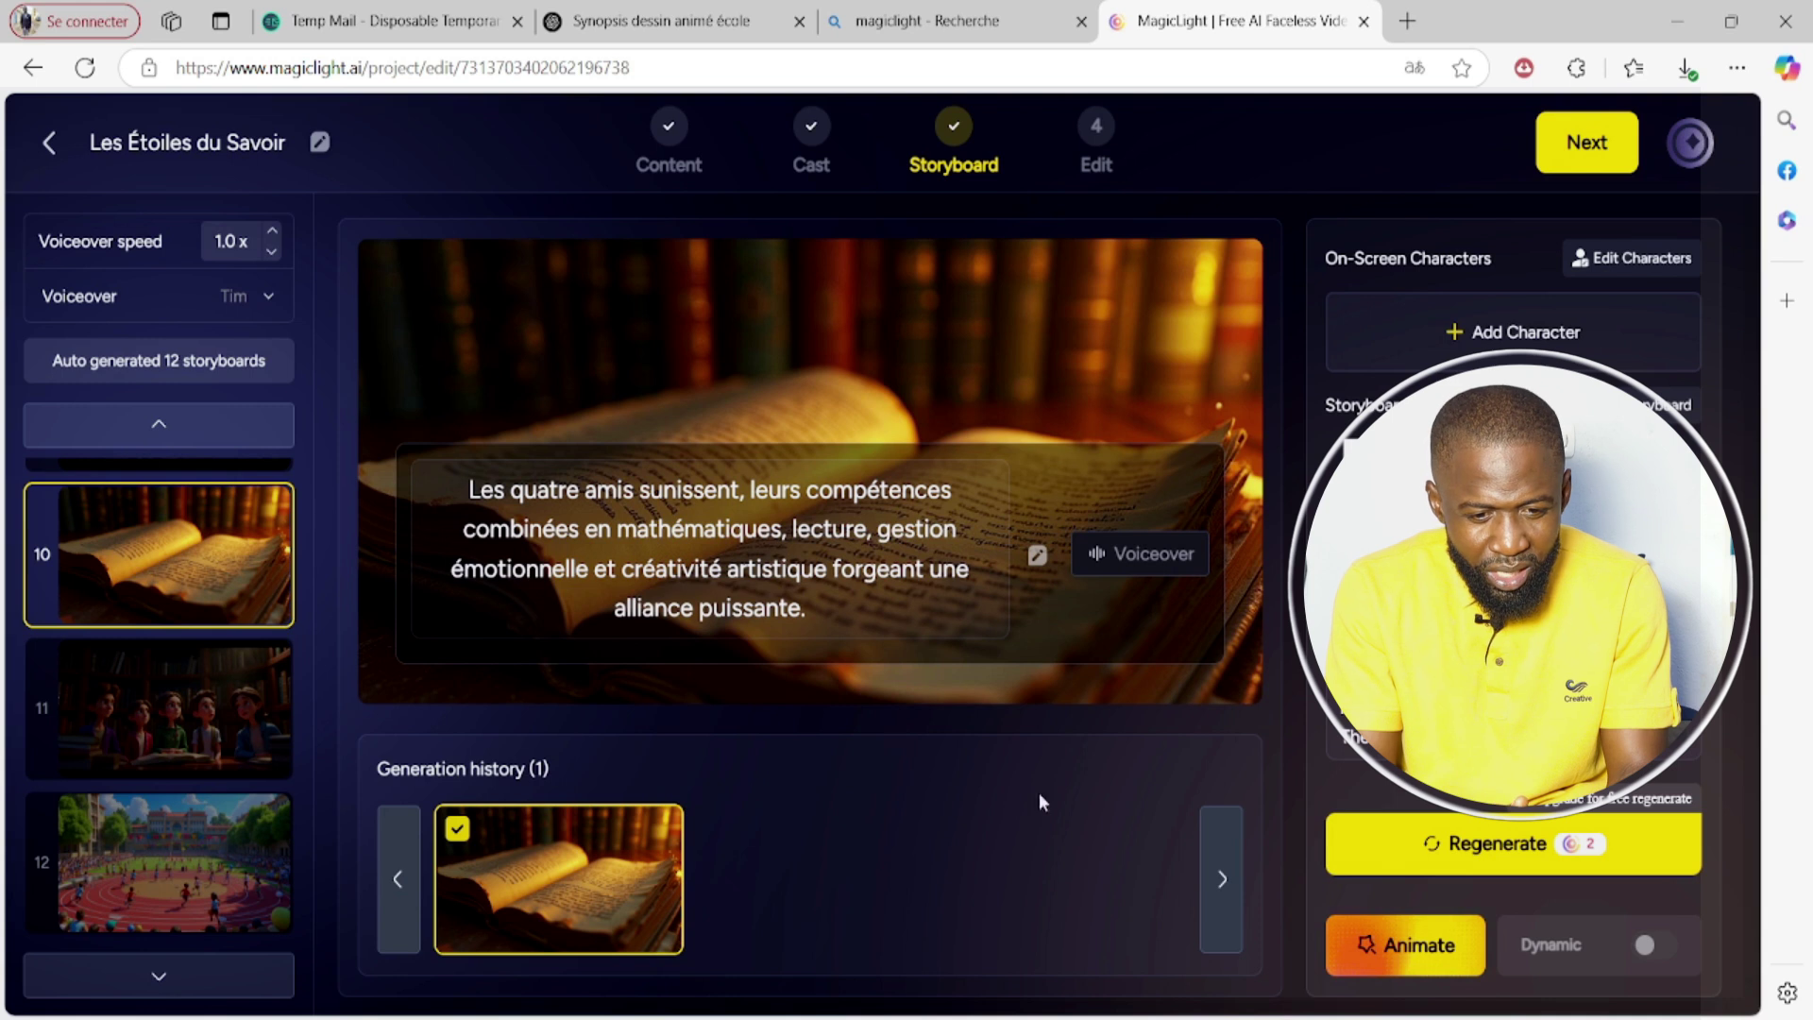
{"action": "left_click", "coordinate": [1425, 847]}
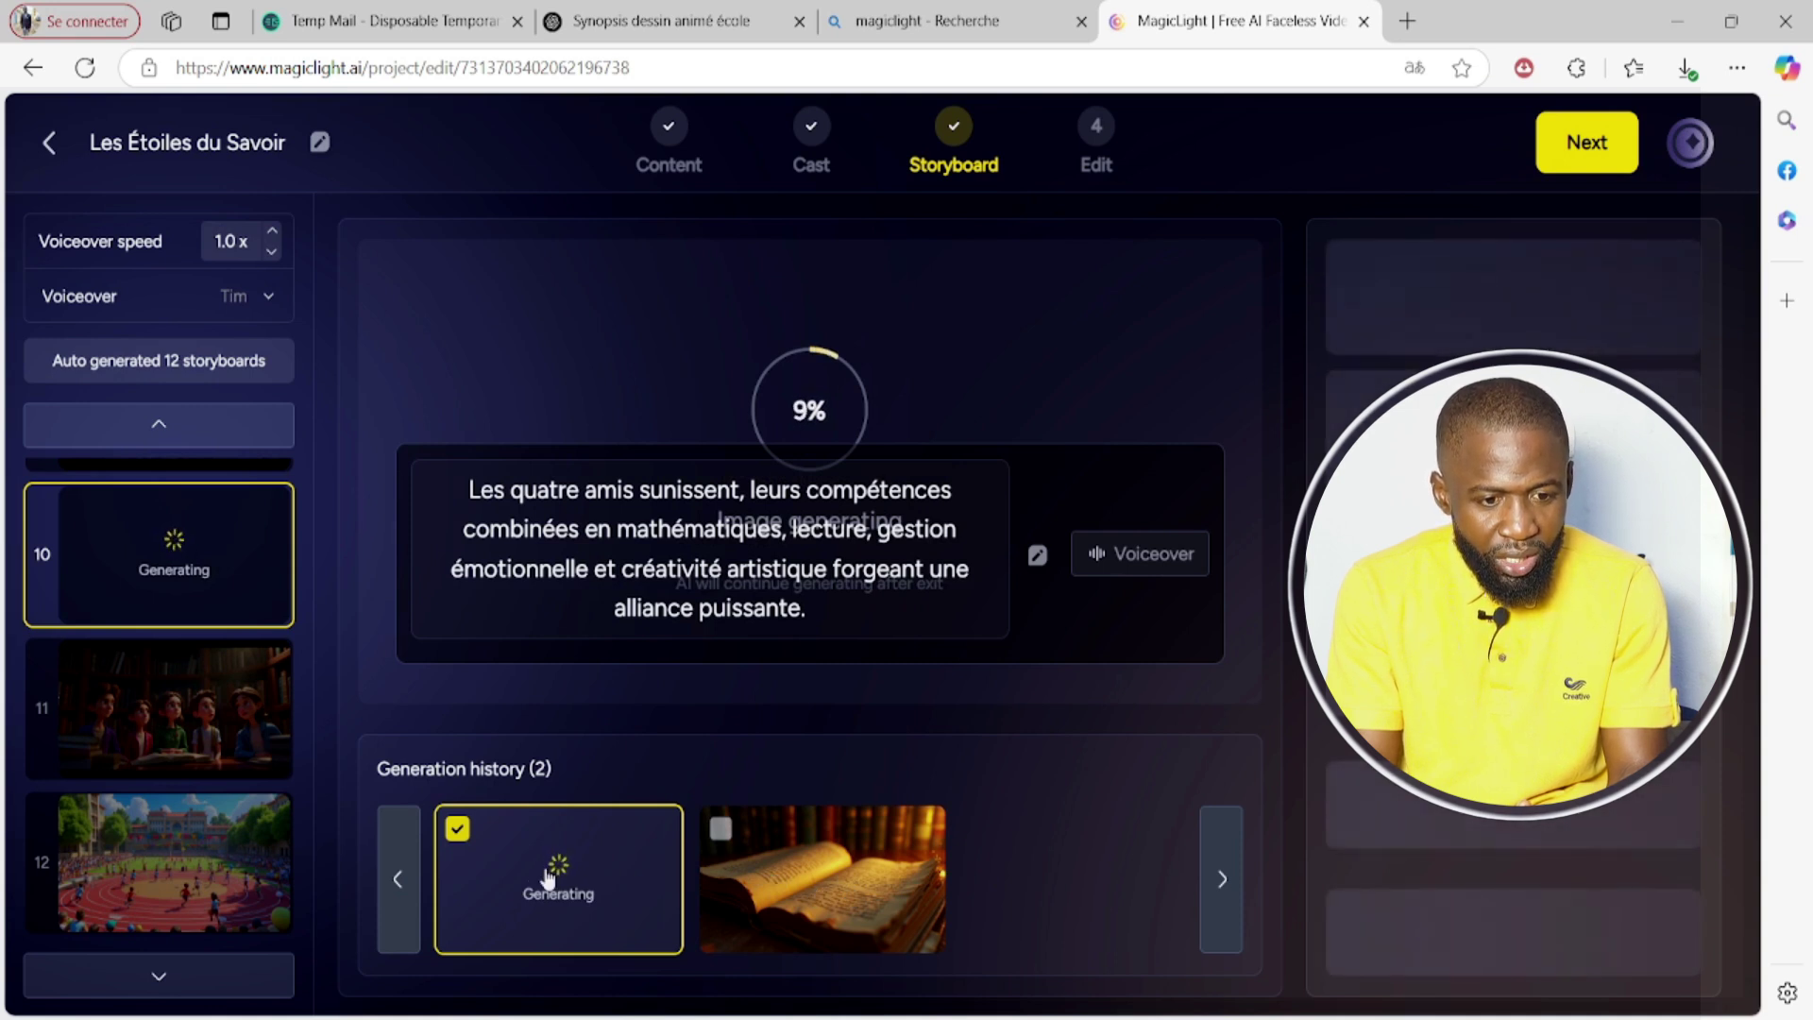
{"action": "mouse_move", "coordinate": [272, 748]}
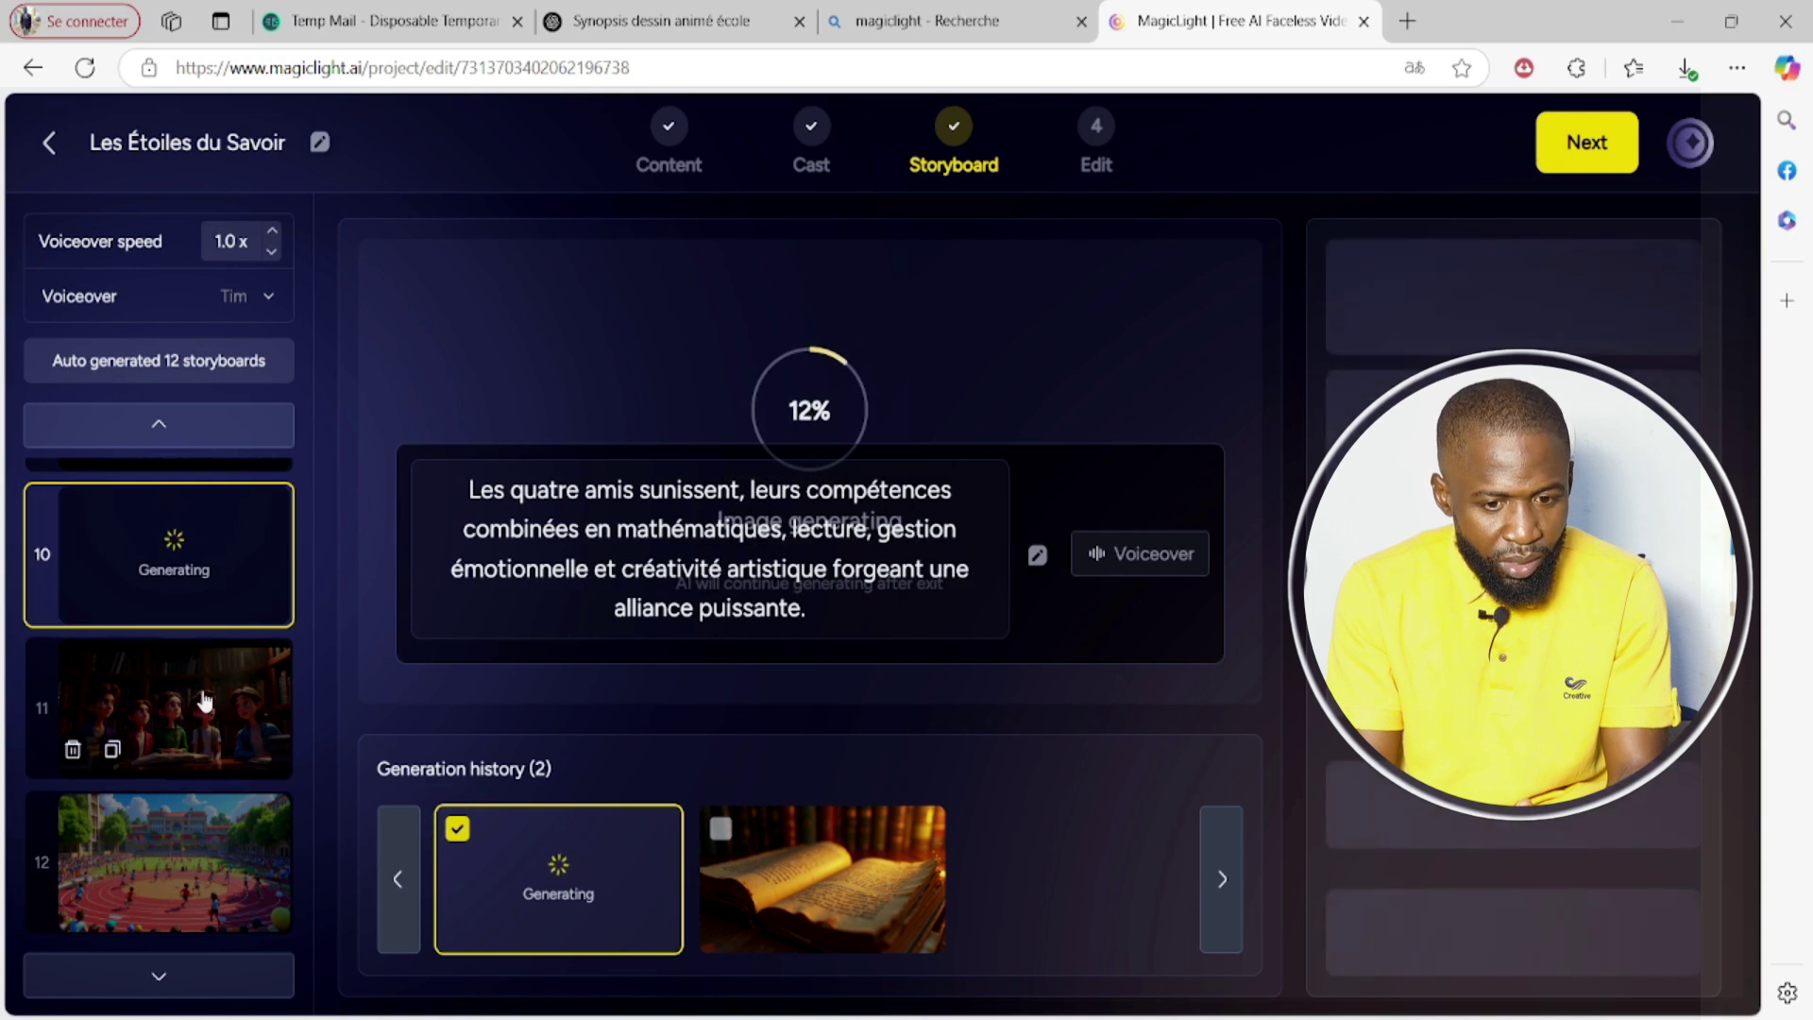
Review the images and narration texts of storyboards 11, 01 and 02
{"action": "left_click", "coordinate": [201, 706]}
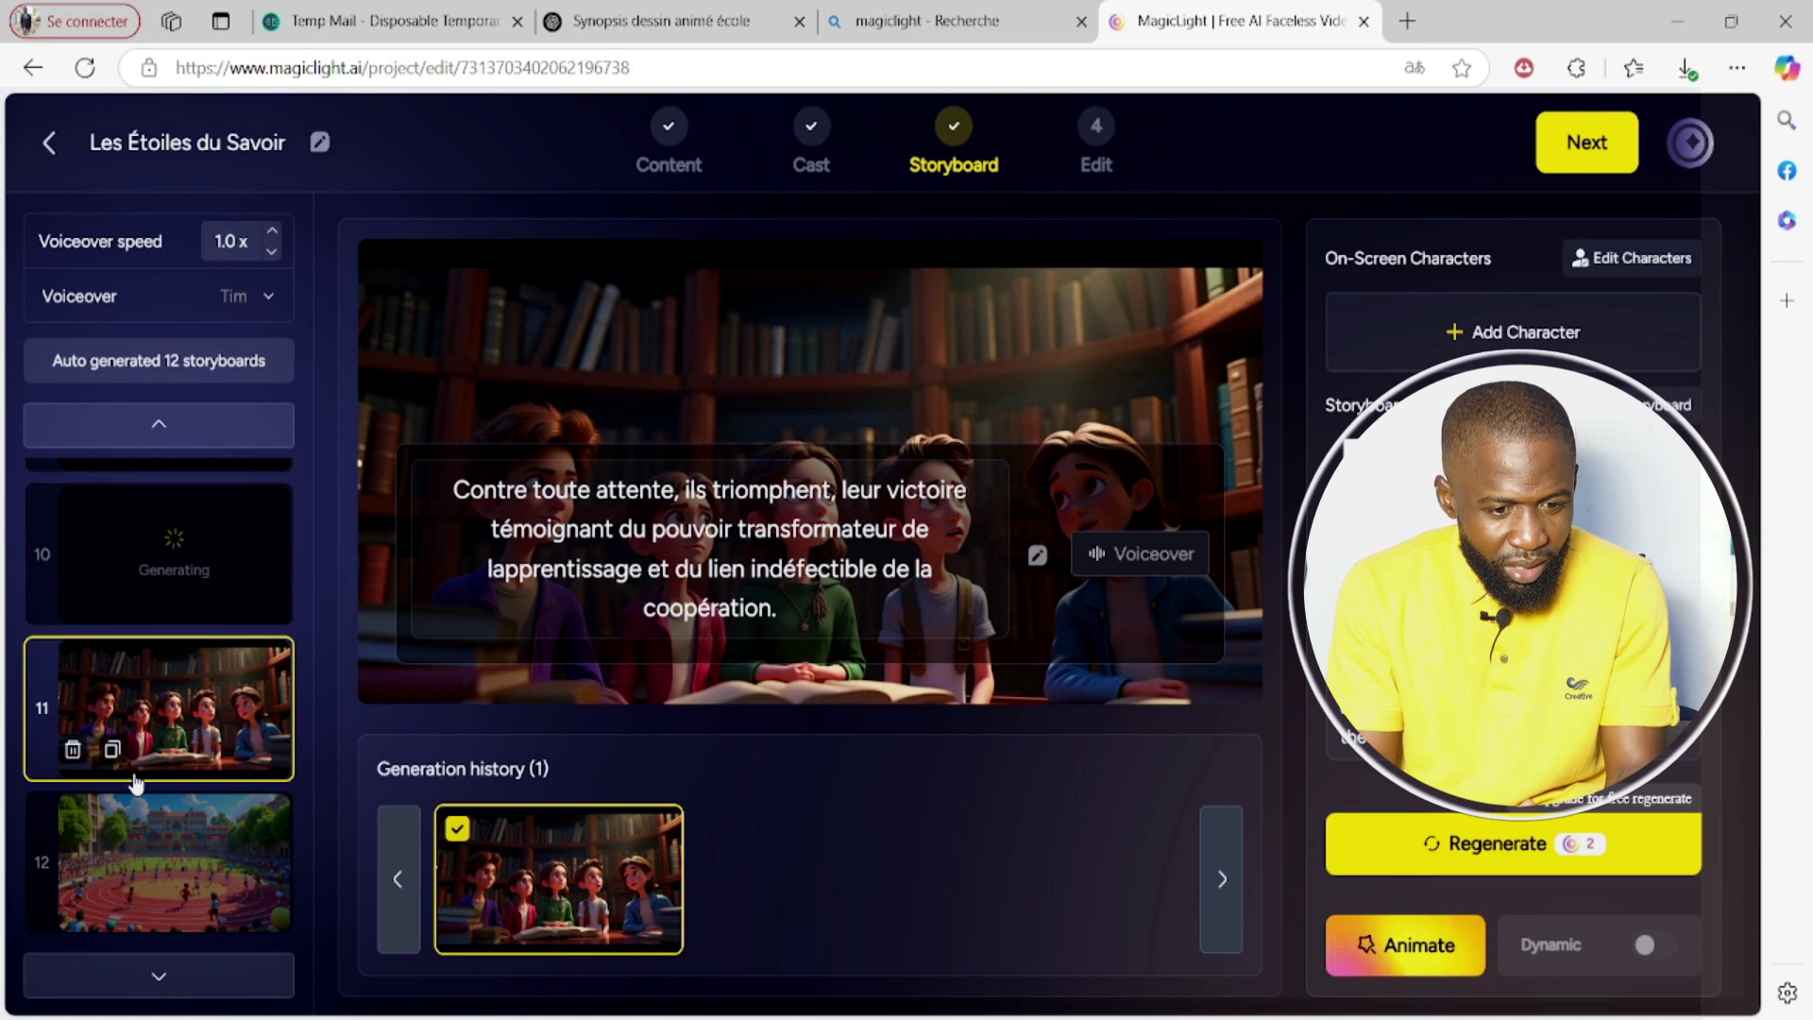
{"action": "scroll", "coordinate": [133, 755], "scroll_direction": "up", "scroll_amount": 5}
{"action": "scroll", "coordinate": [134, 782], "scroll_direction": "up", "scroll_amount": 4}
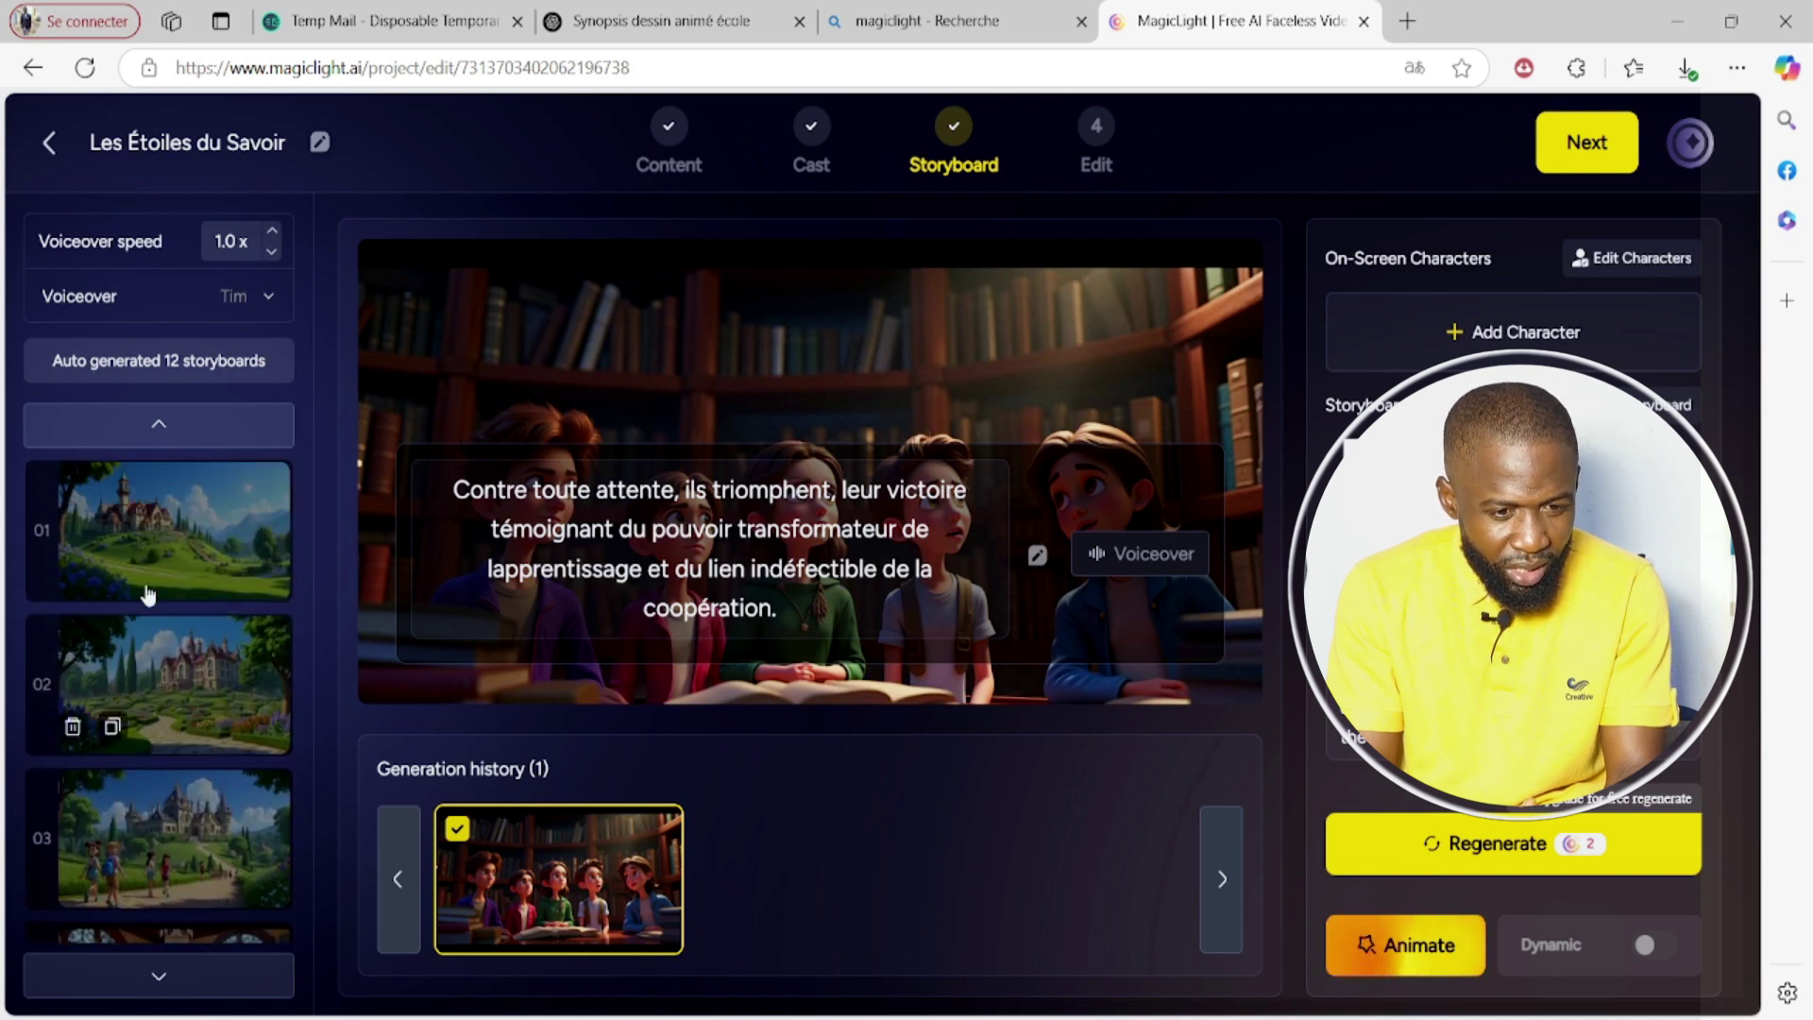
{"action": "left_click", "coordinate": [147, 545]}
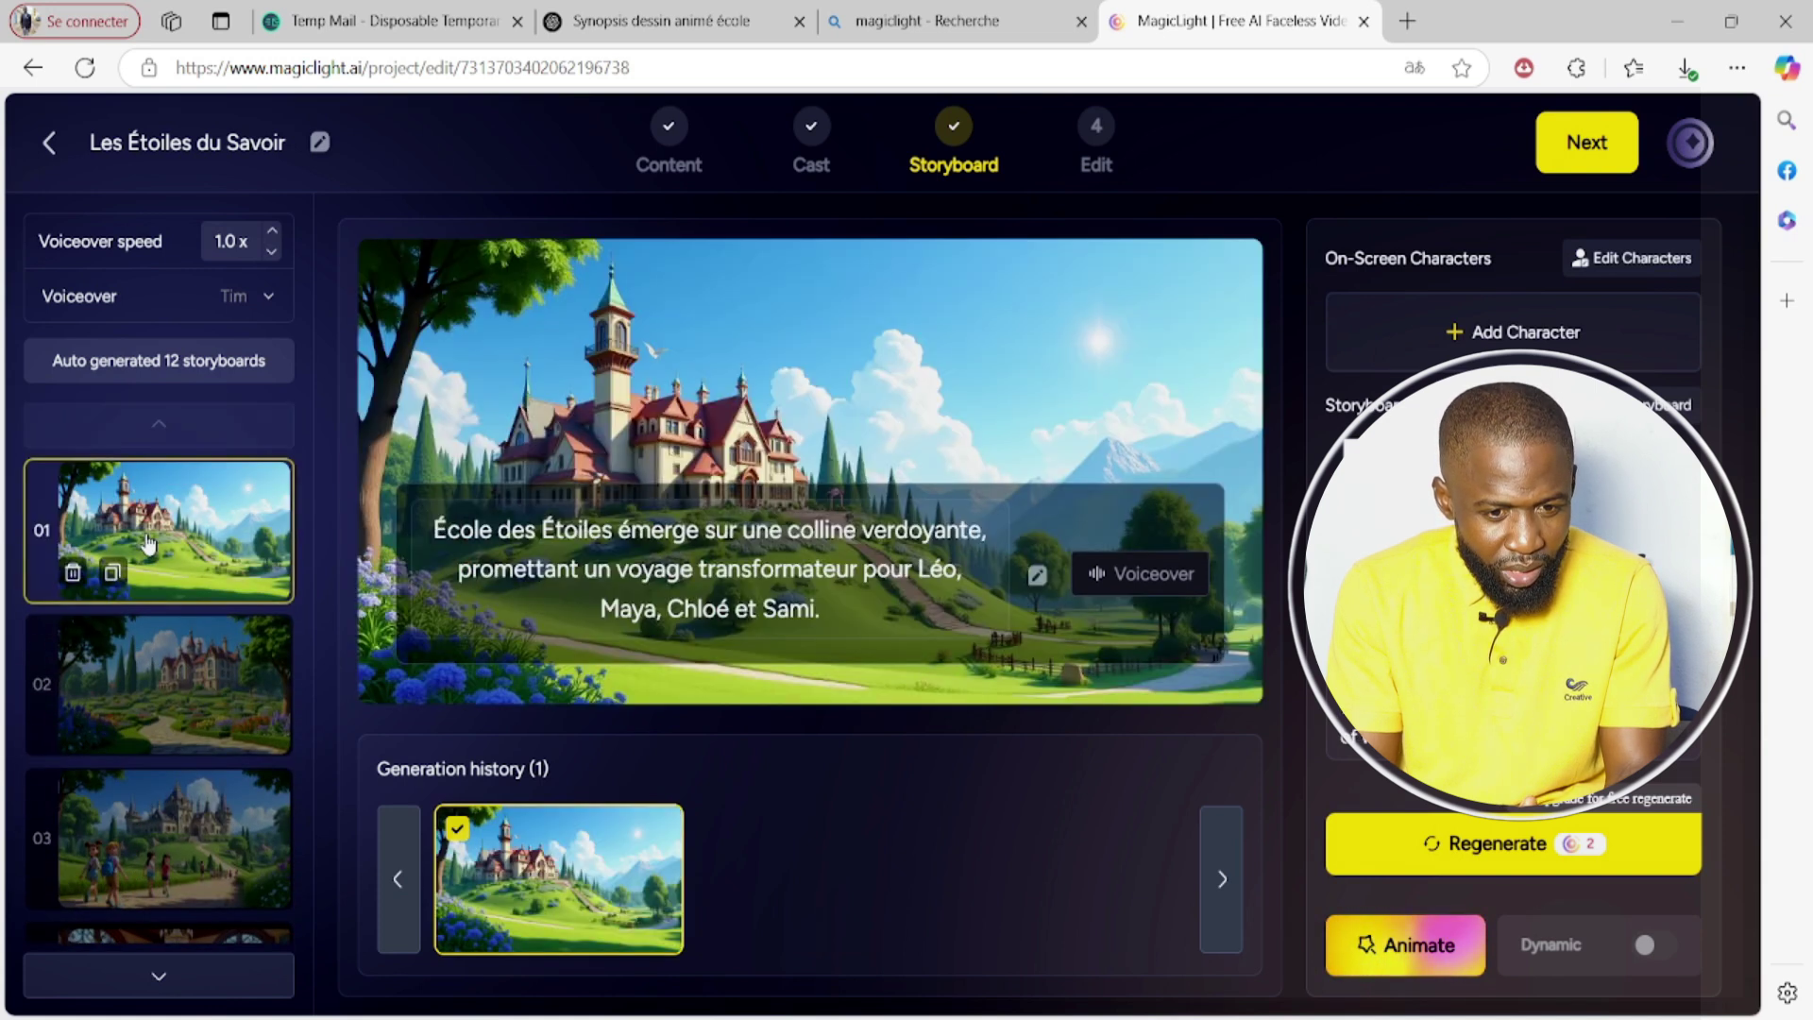
{"action": "left_click", "coordinate": [198, 661]}
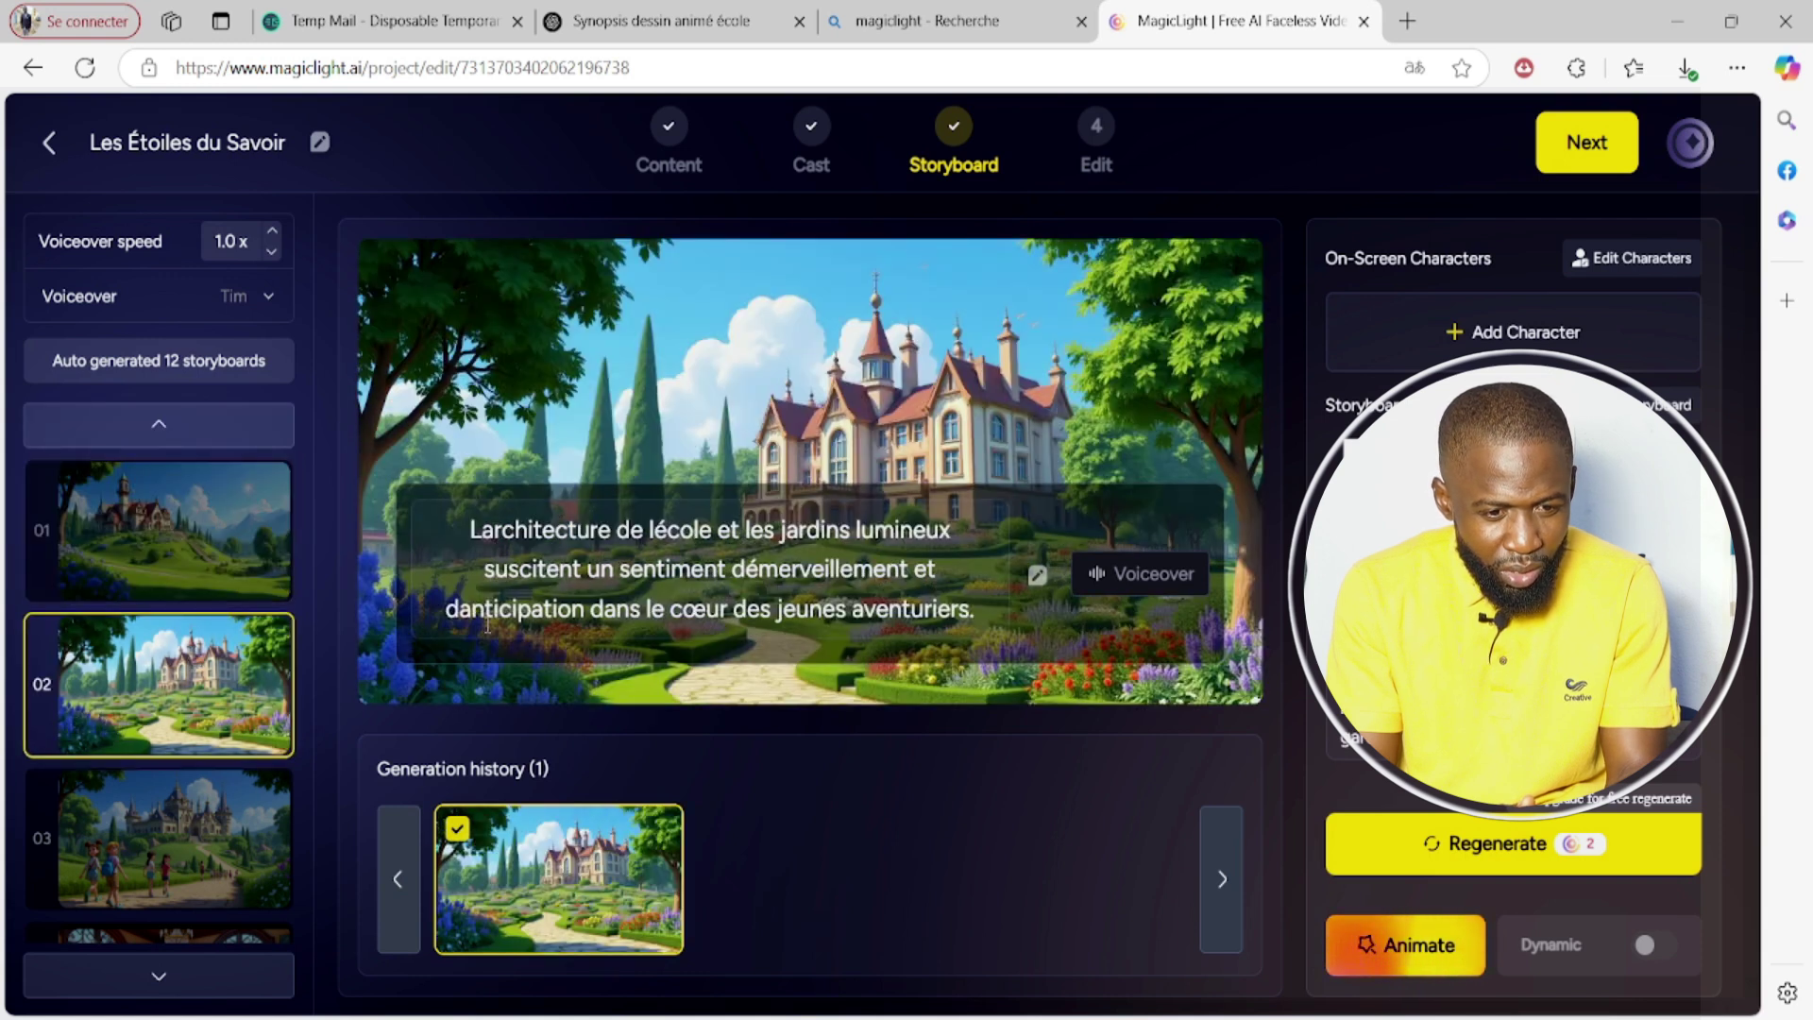
{"action": "left_click", "coordinate": [142, 560]}
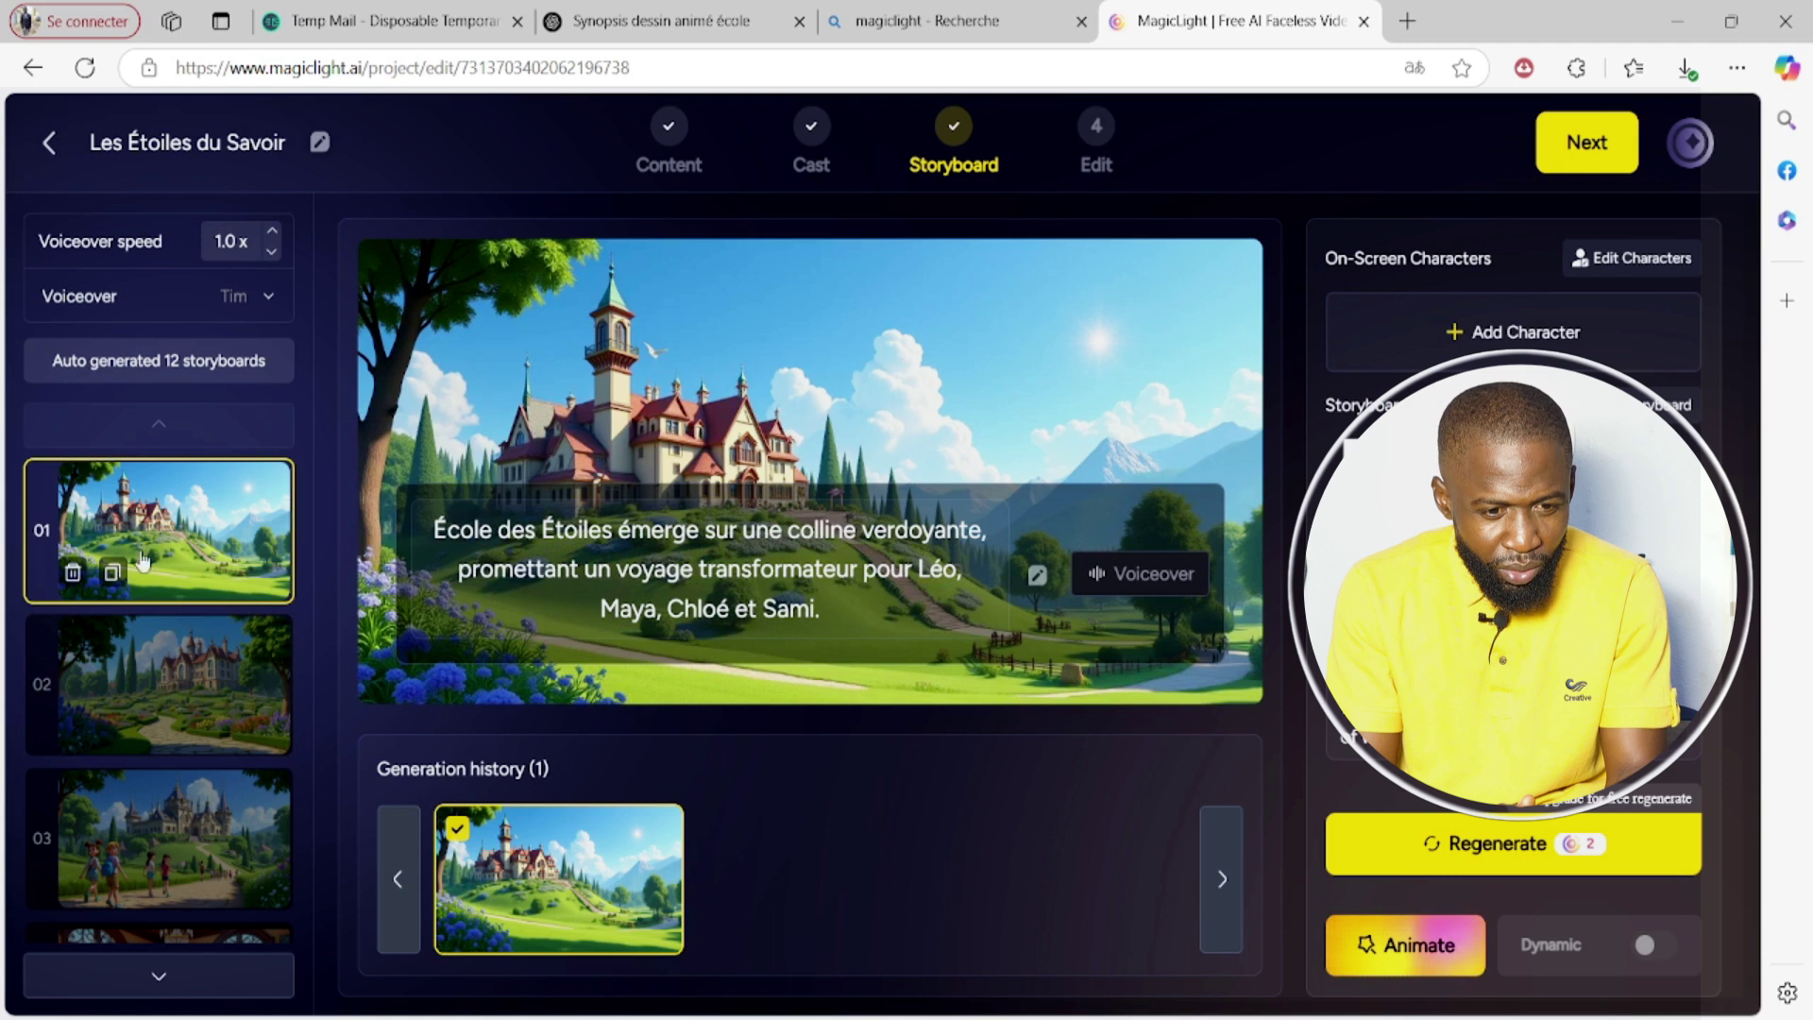
{"action": "left_click", "coordinate": [184, 692]}
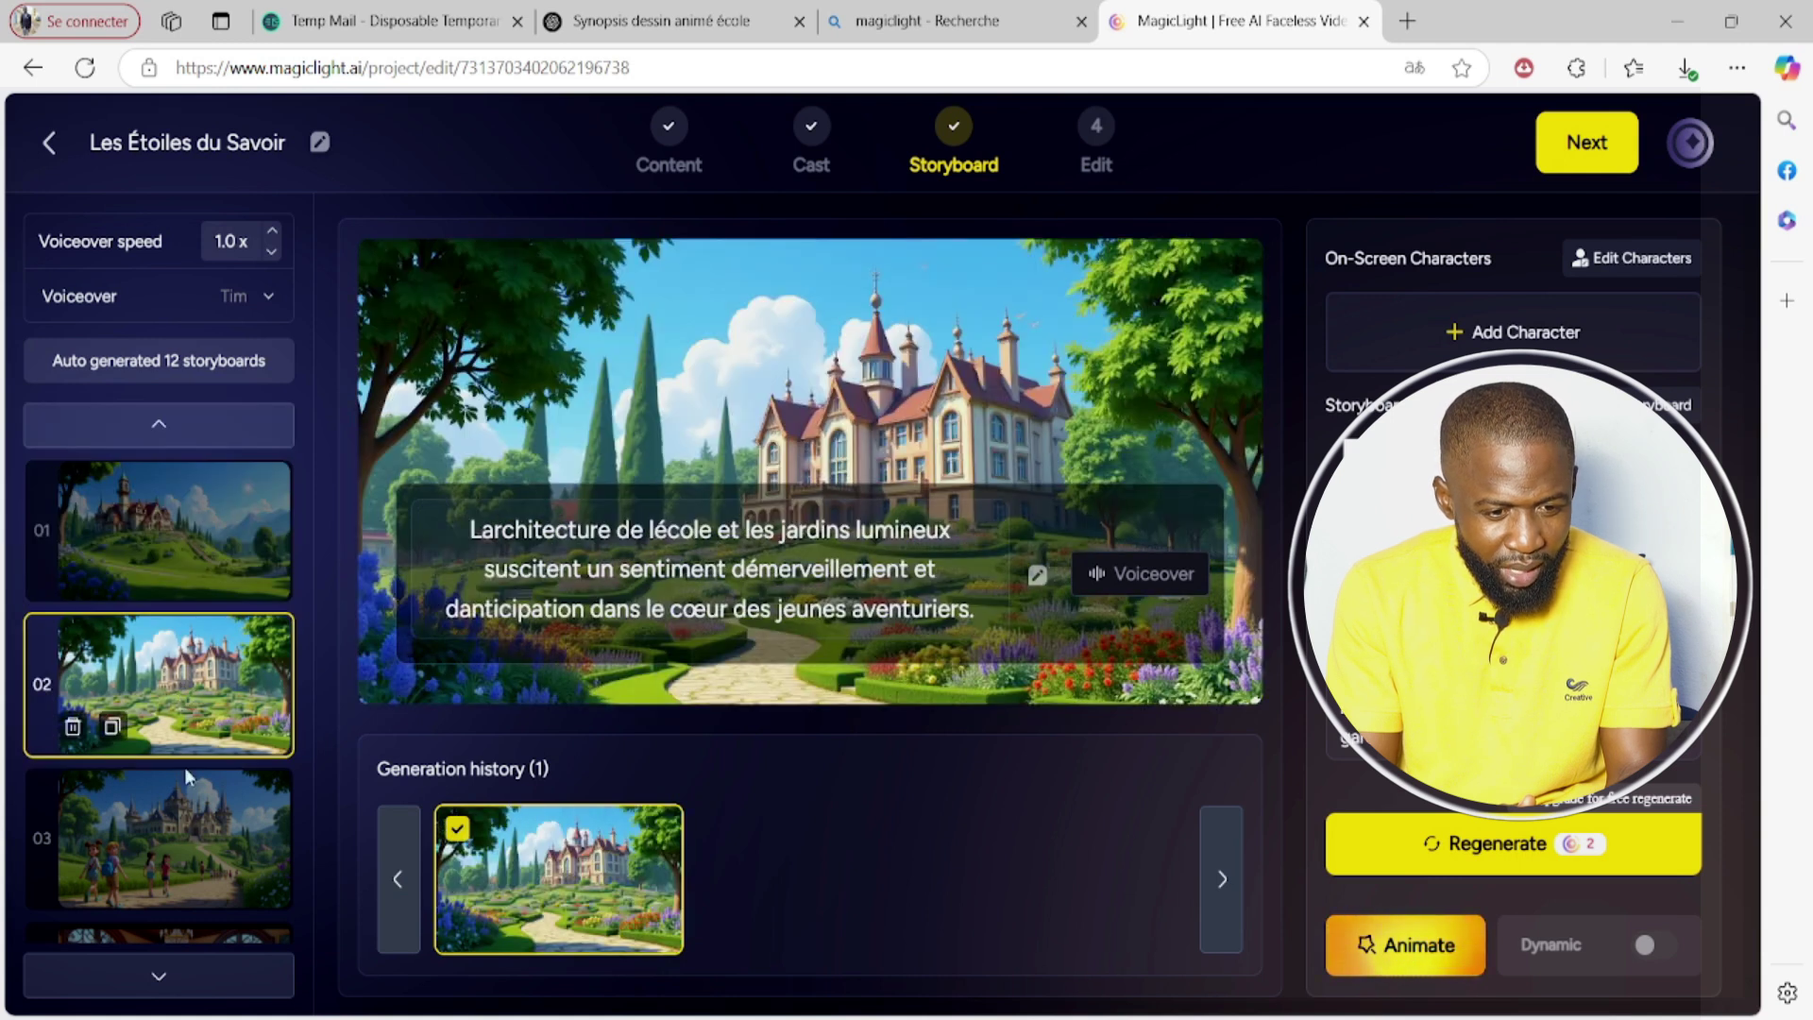
Regenerate the image of storyboard 03, the scene of the children walking to the school on their first day
{"action": "left_click", "coordinate": [184, 855]}
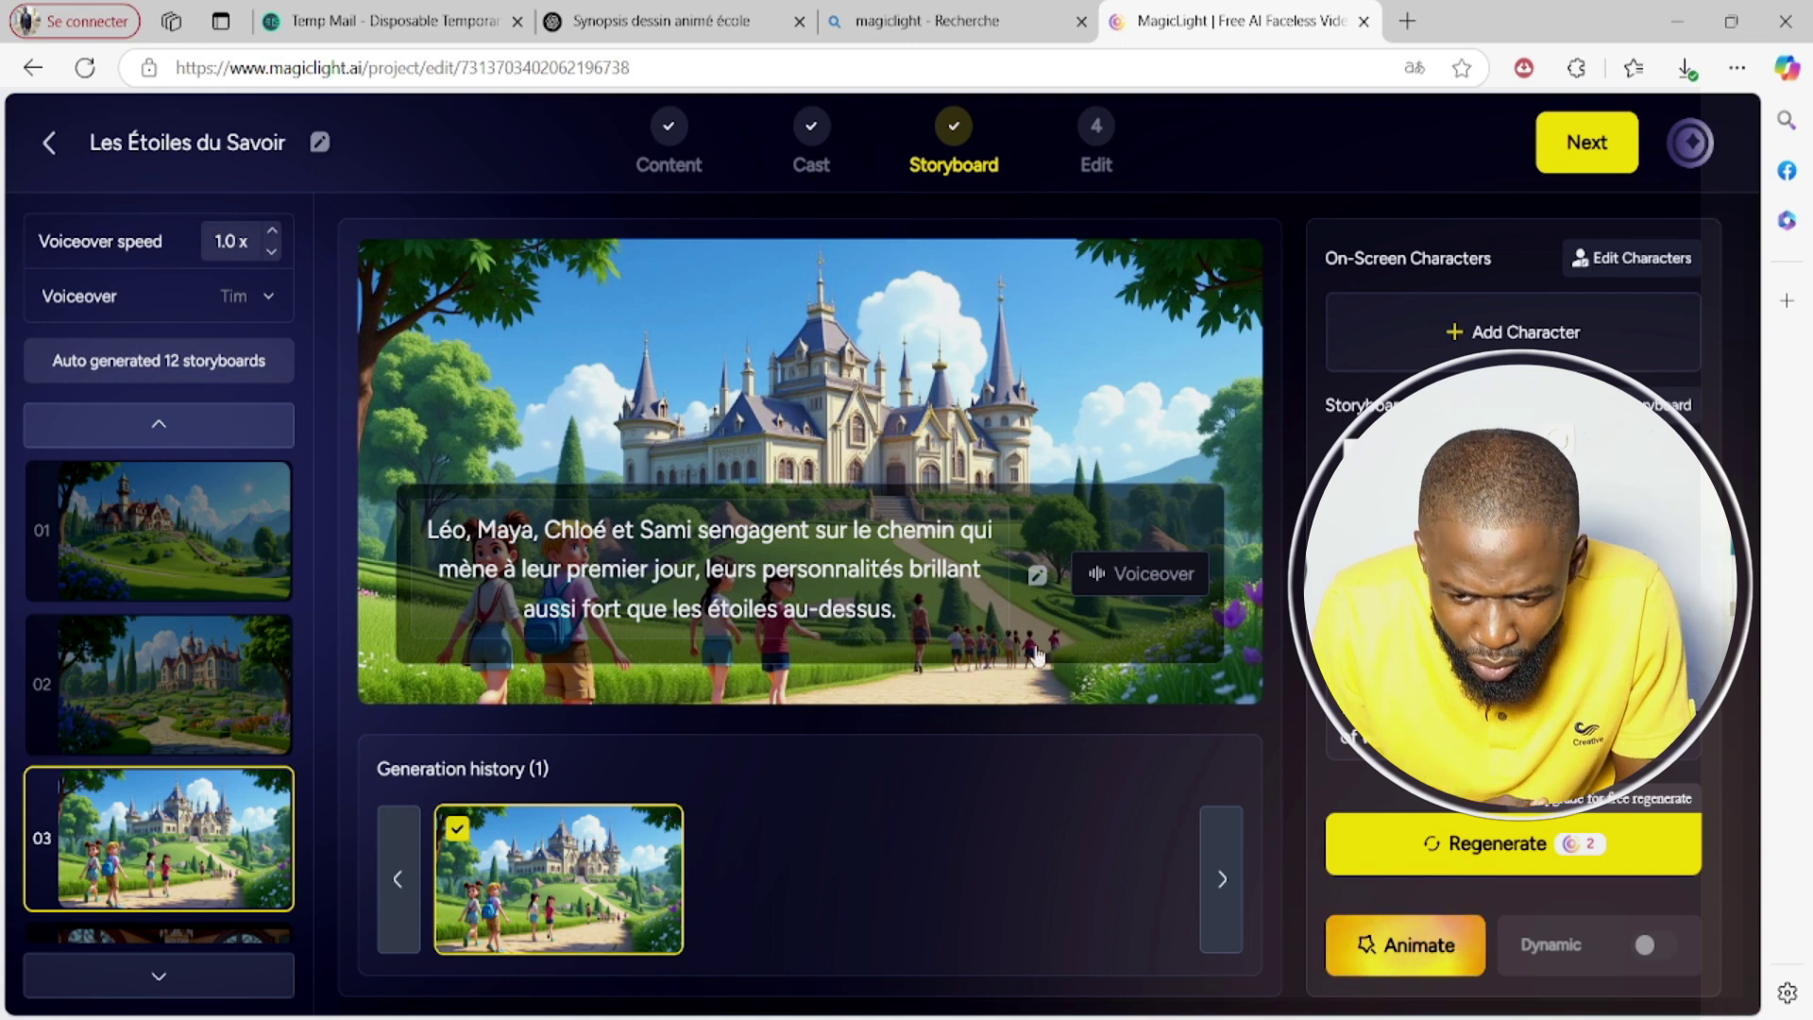
{"action": "left_click", "coordinate": [1479, 846]}
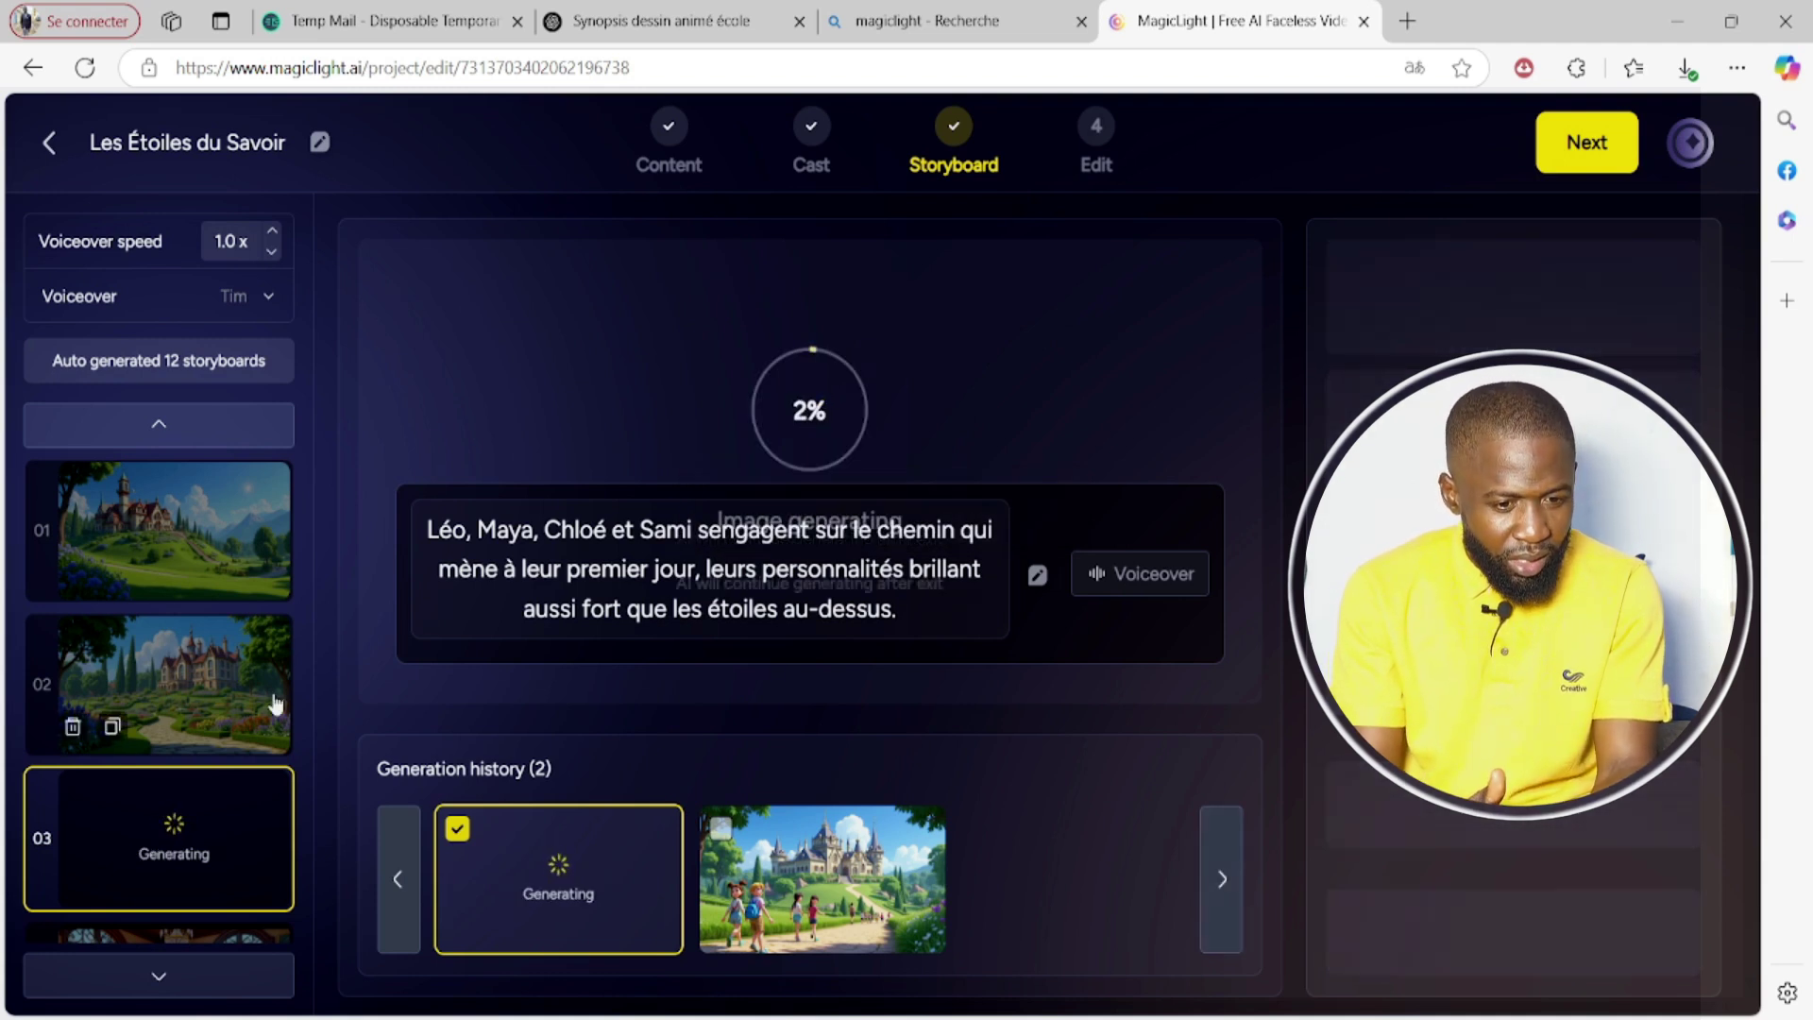
Check storyboard 09, then compare storyboard 10's two open-book images and keep the newly generated one selected
{"action": "scroll", "coordinate": [274, 699], "scroll_direction": "down", "scroll_amount": 3}
{"action": "scroll", "coordinate": [274, 704], "scroll_direction": "down", "scroll_amount": 4}
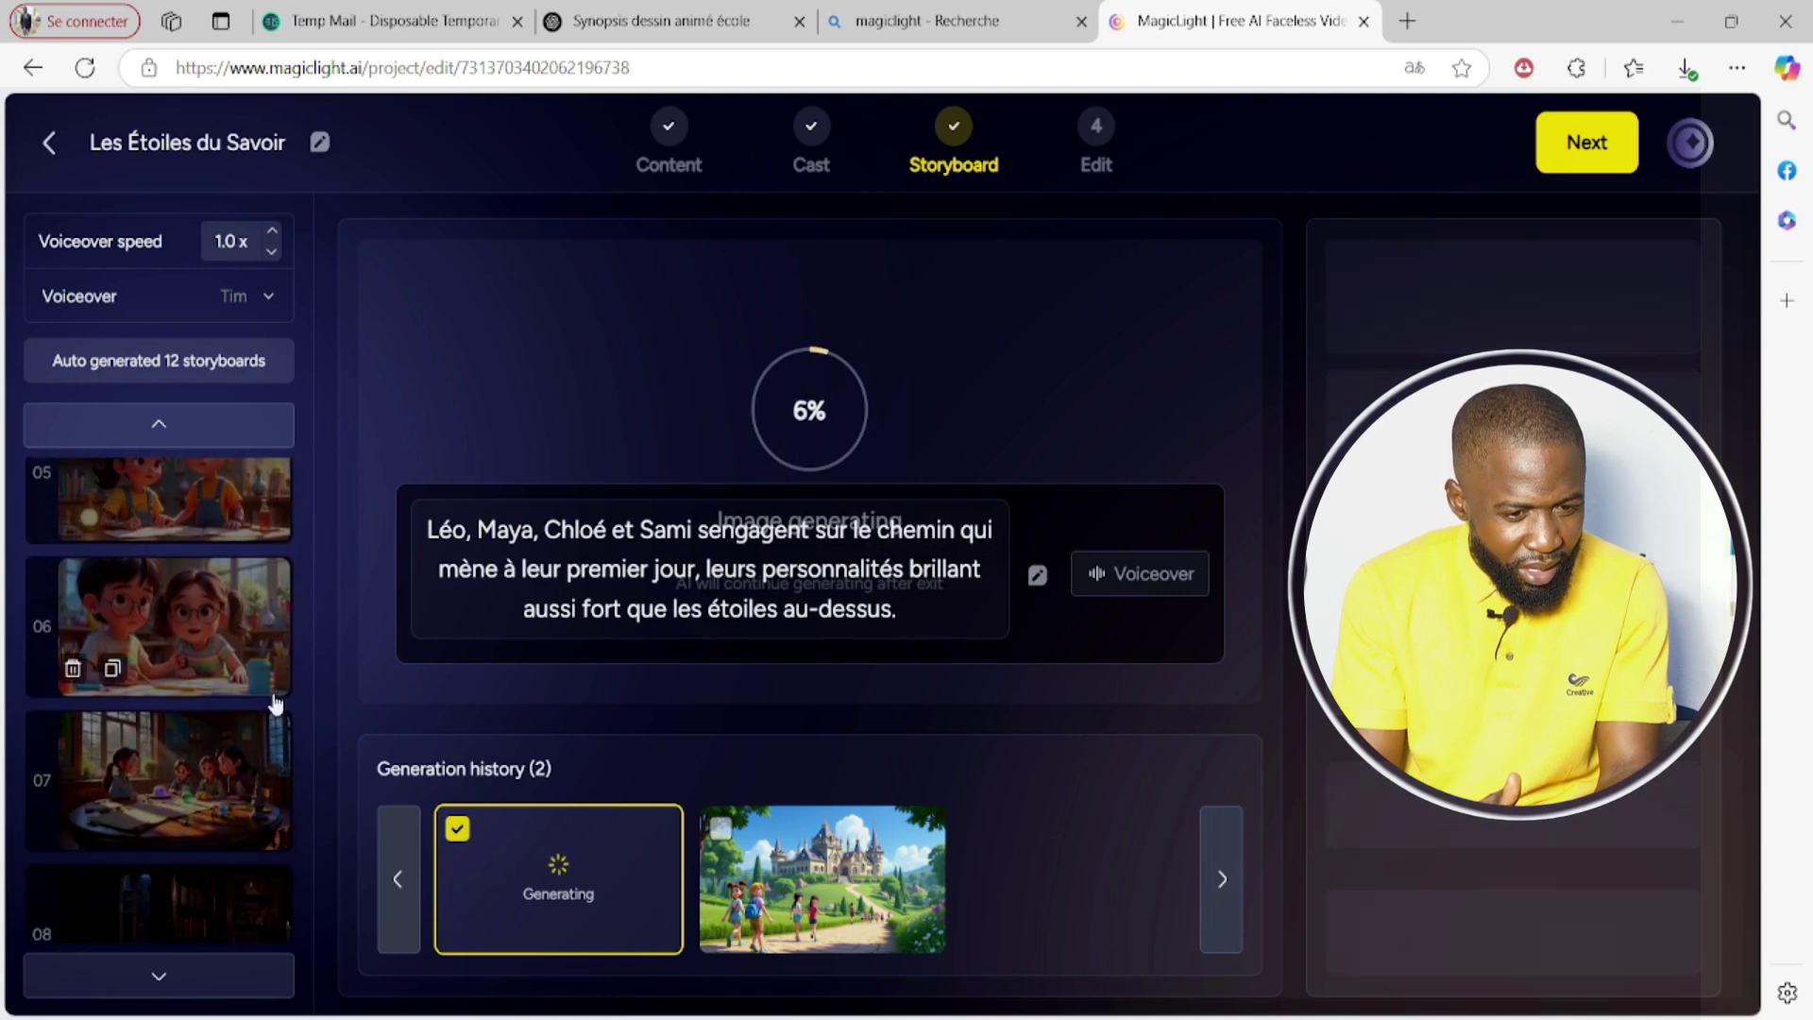
{"action": "scroll", "coordinate": [274, 700], "scroll_direction": "down", "scroll_amount": 2}
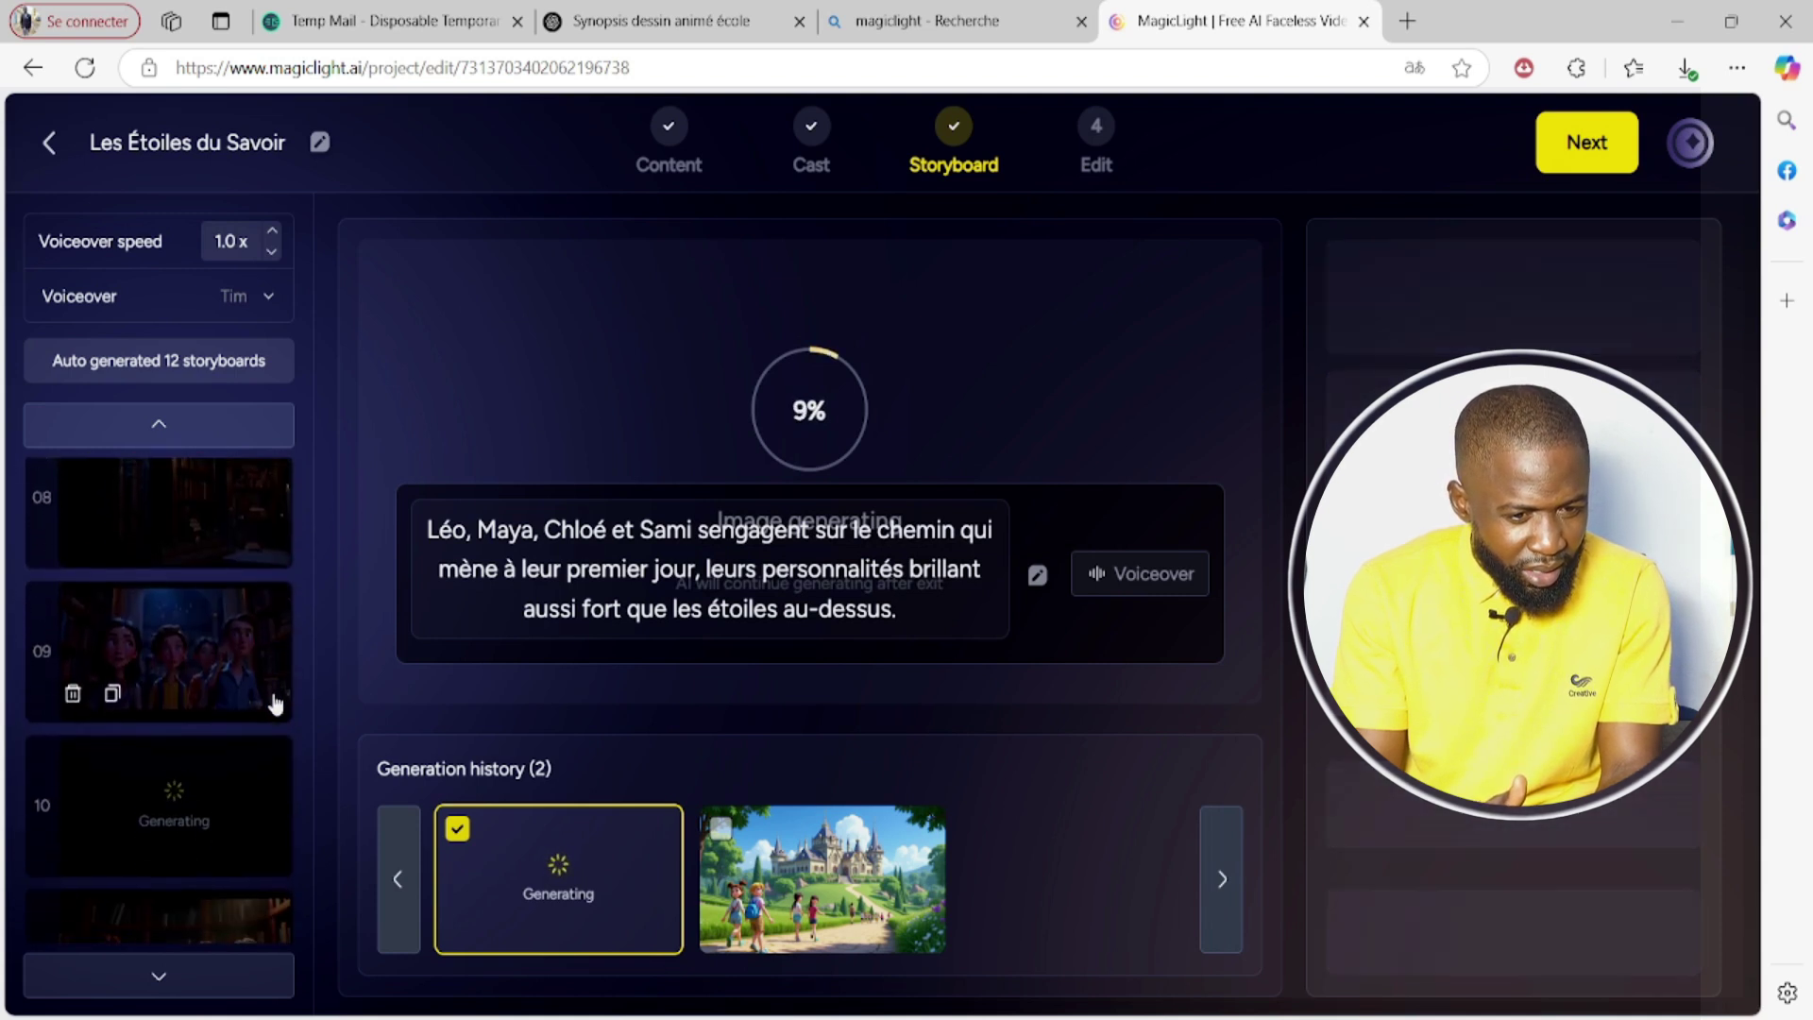
{"action": "left_click", "coordinate": [199, 653]}
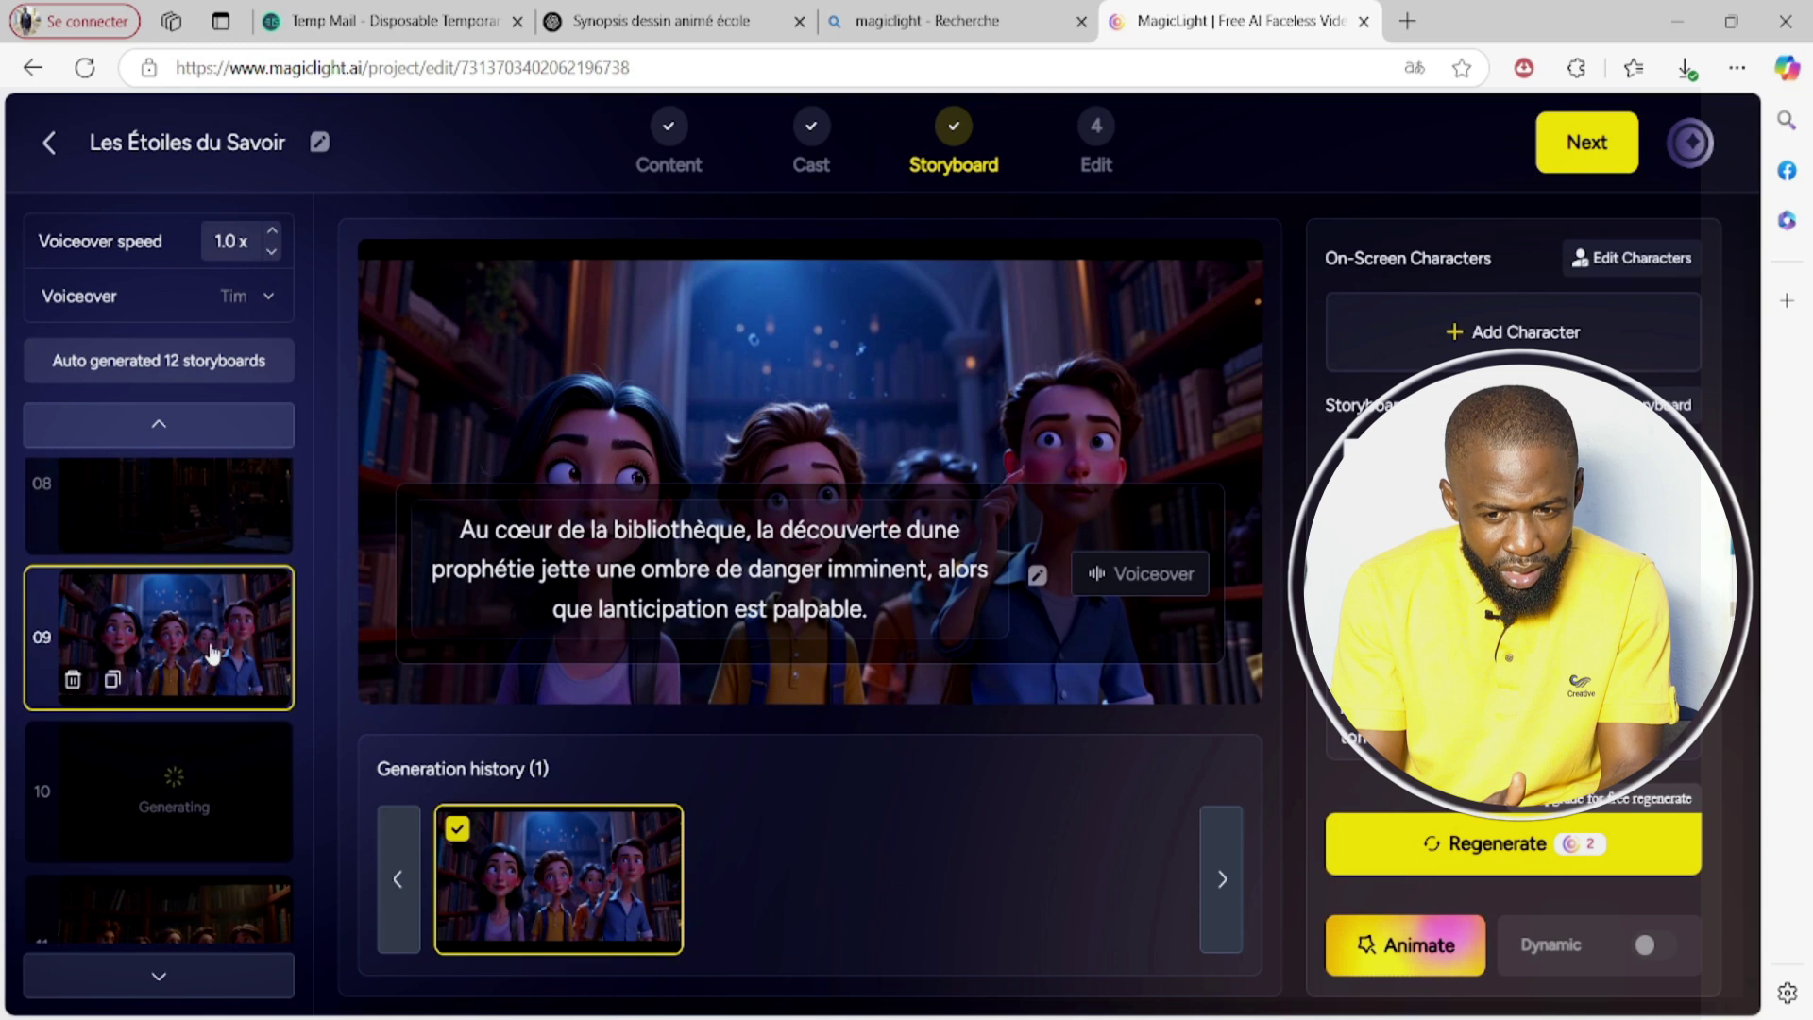
{"action": "left_click", "coordinate": [161, 792]}
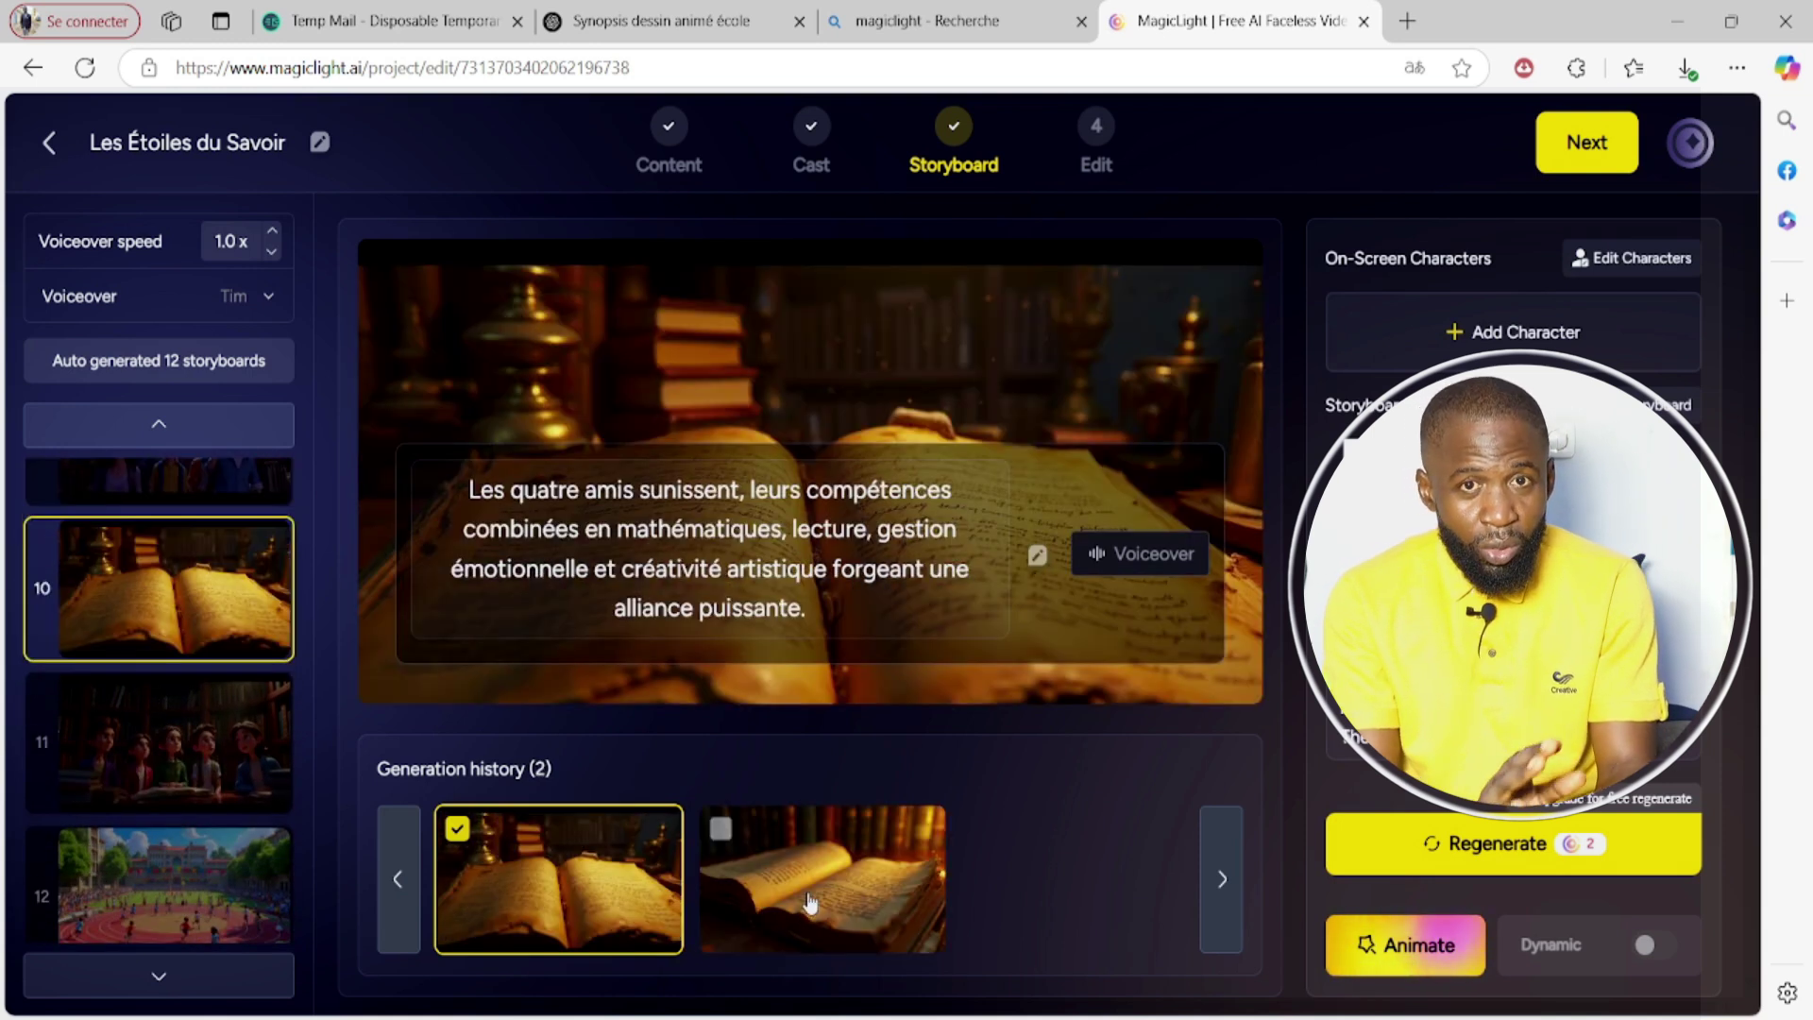
{"action": "left_click", "coordinate": [810, 903]}
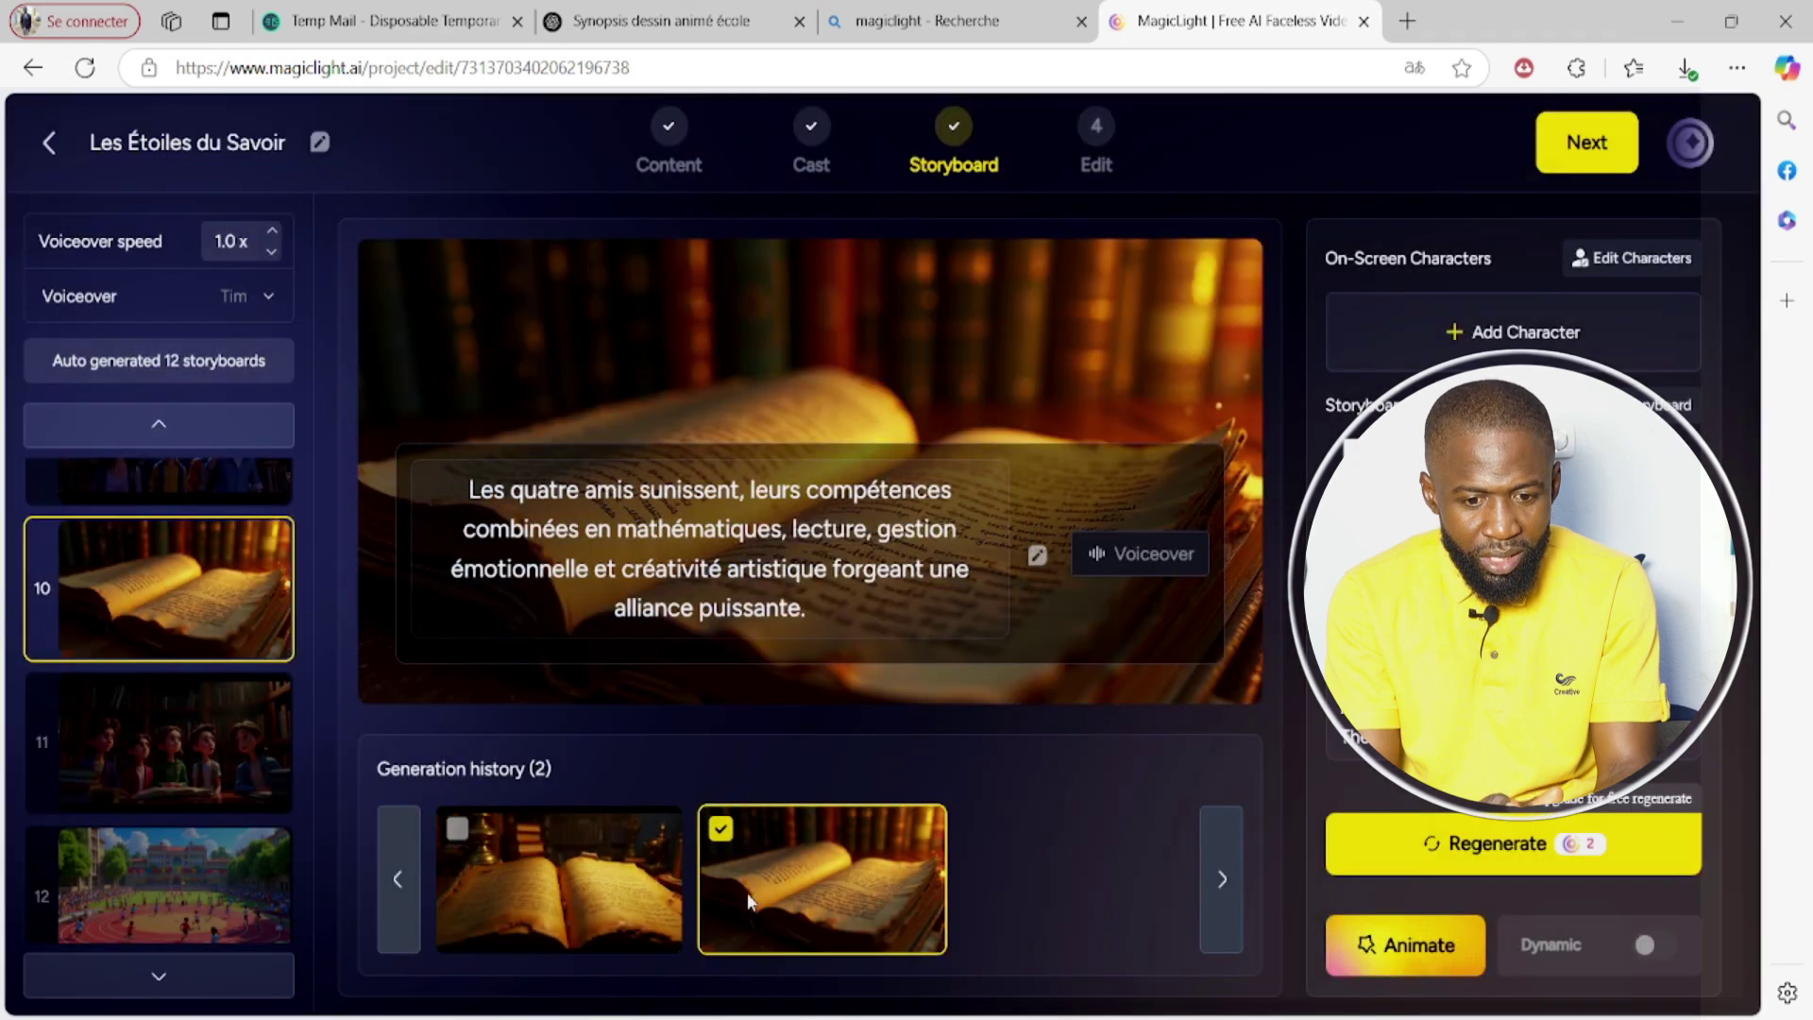
{"action": "left_click", "coordinate": [572, 905]}
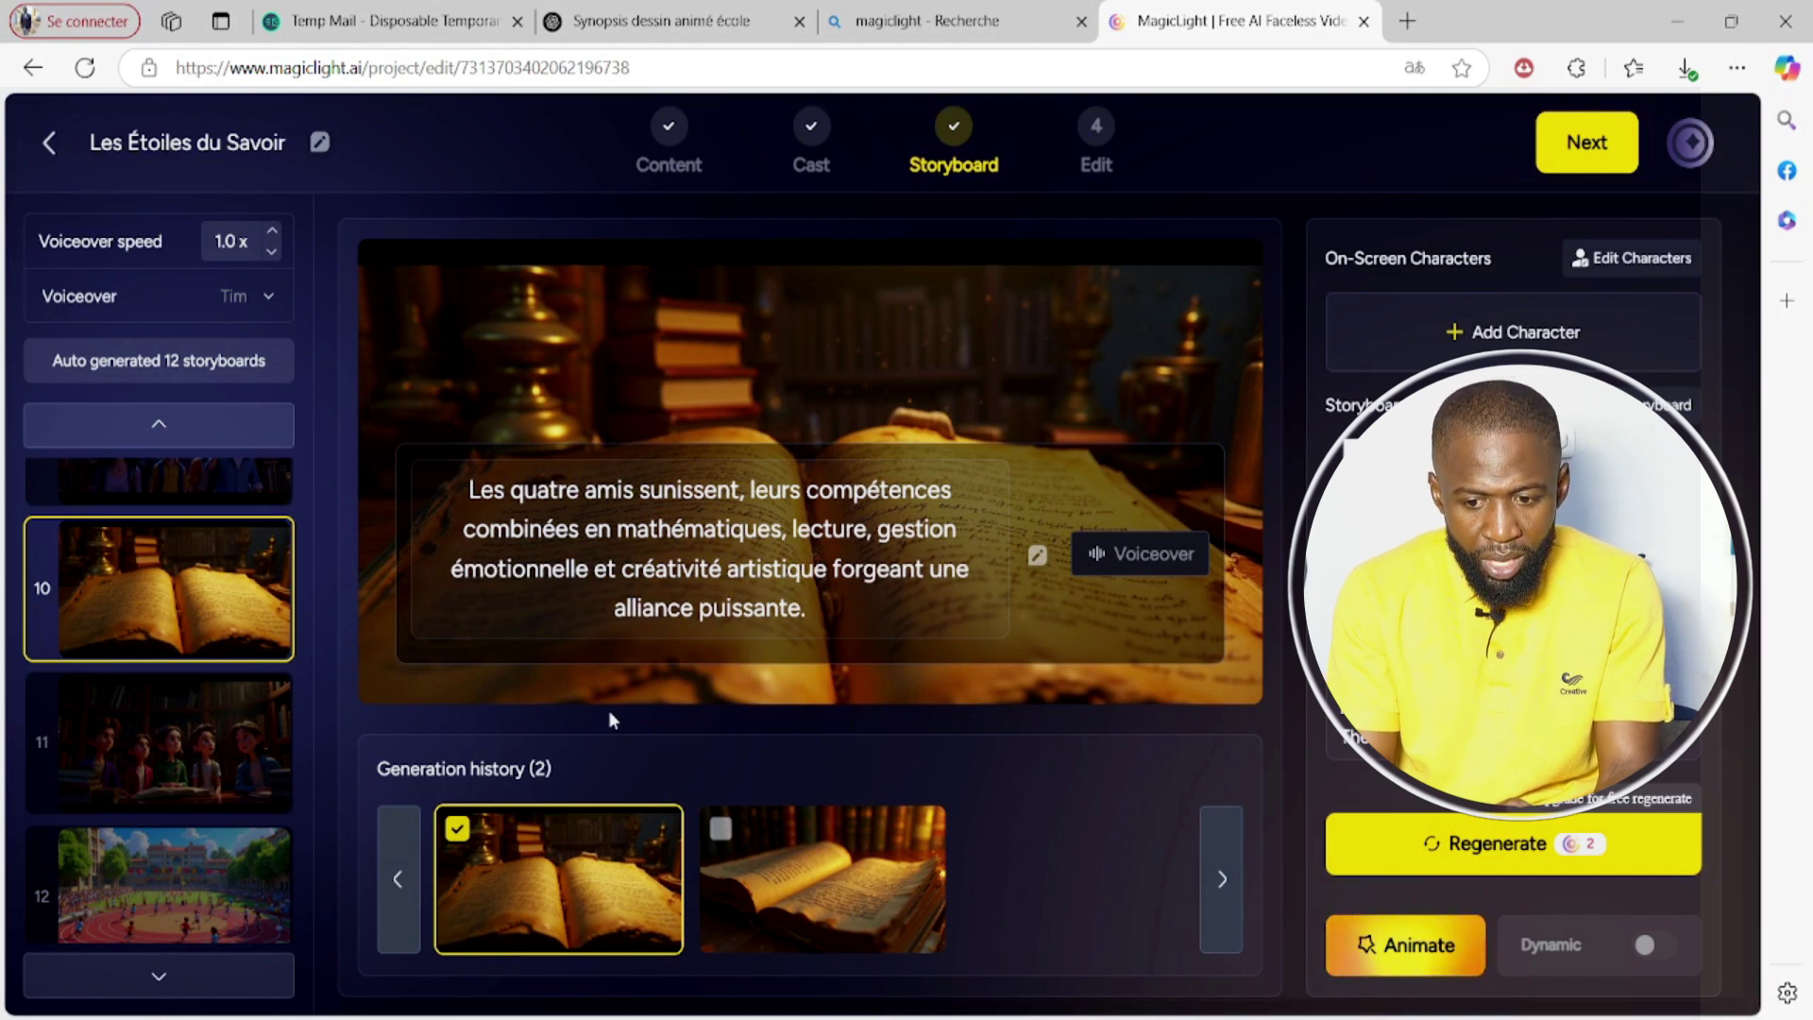
Animate storyboard 01 with Animate Pro, using intelligent generation based on the screen and keeping the existing subtitles
{"action": "scroll", "coordinate": [142, 696], "scroll_direction": "up", "scroll_amount": 10}
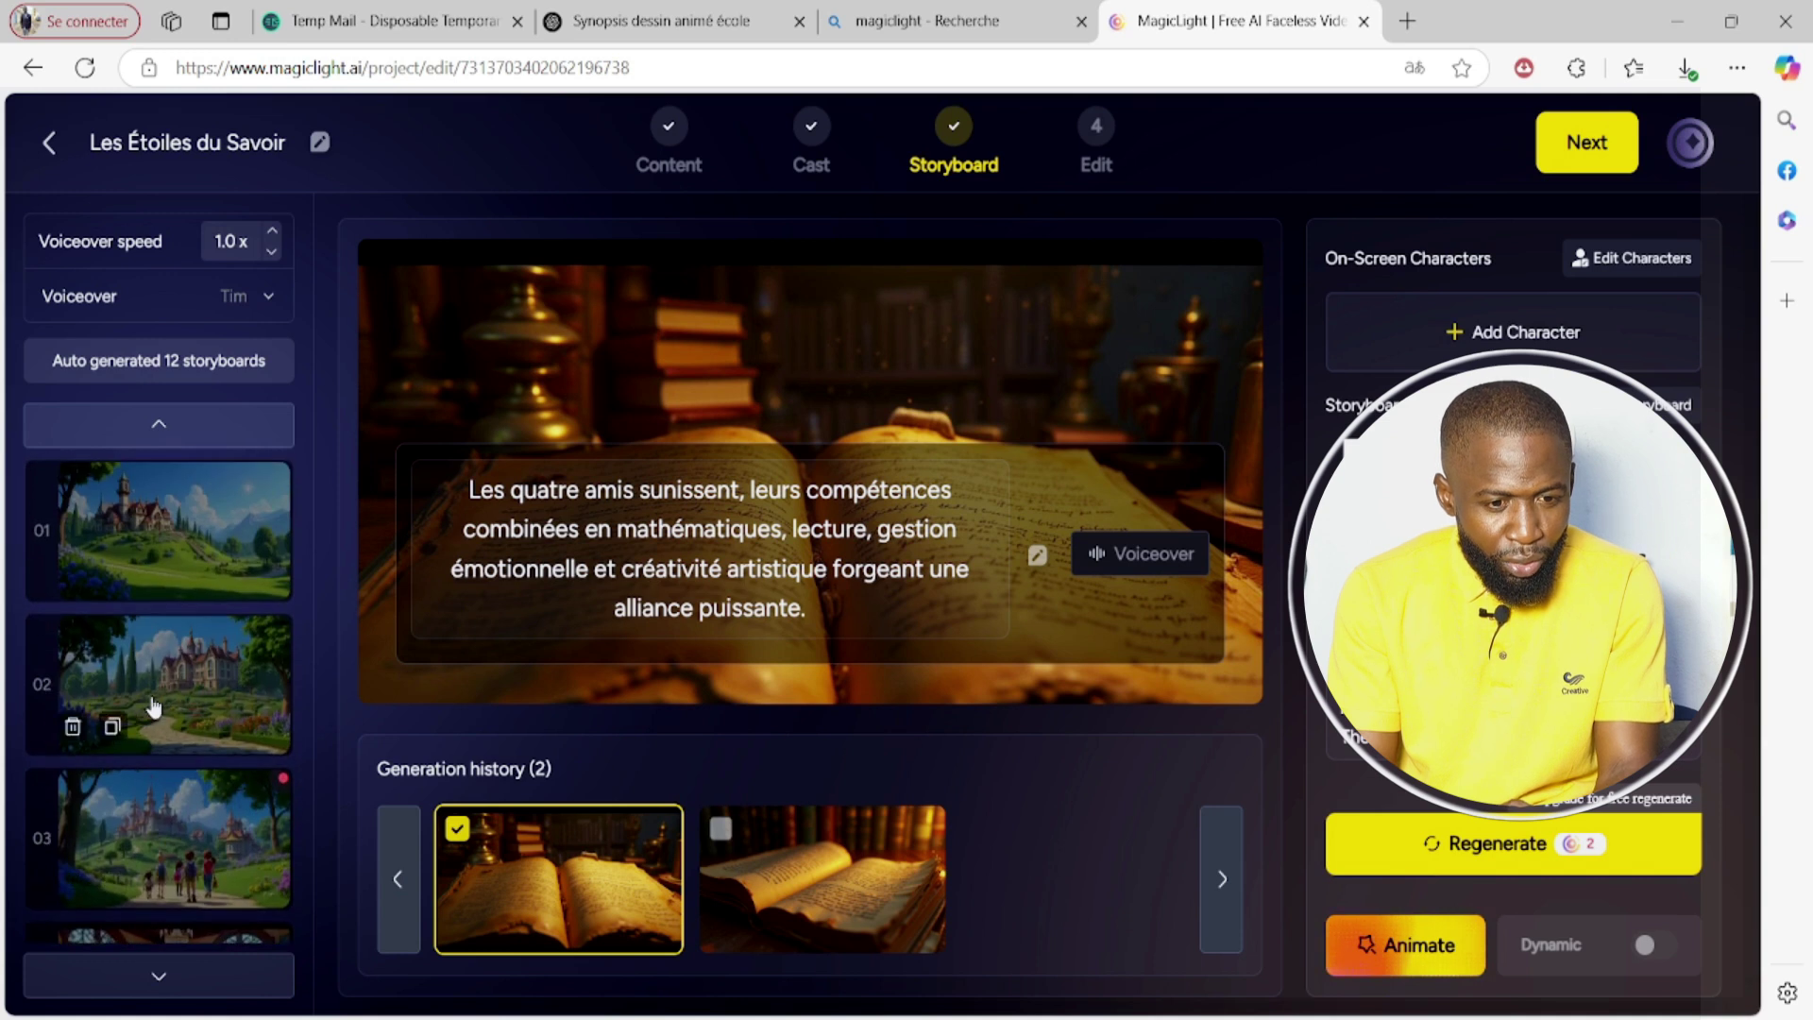
{"action": "left_click", "coordinate": [139, 525]}
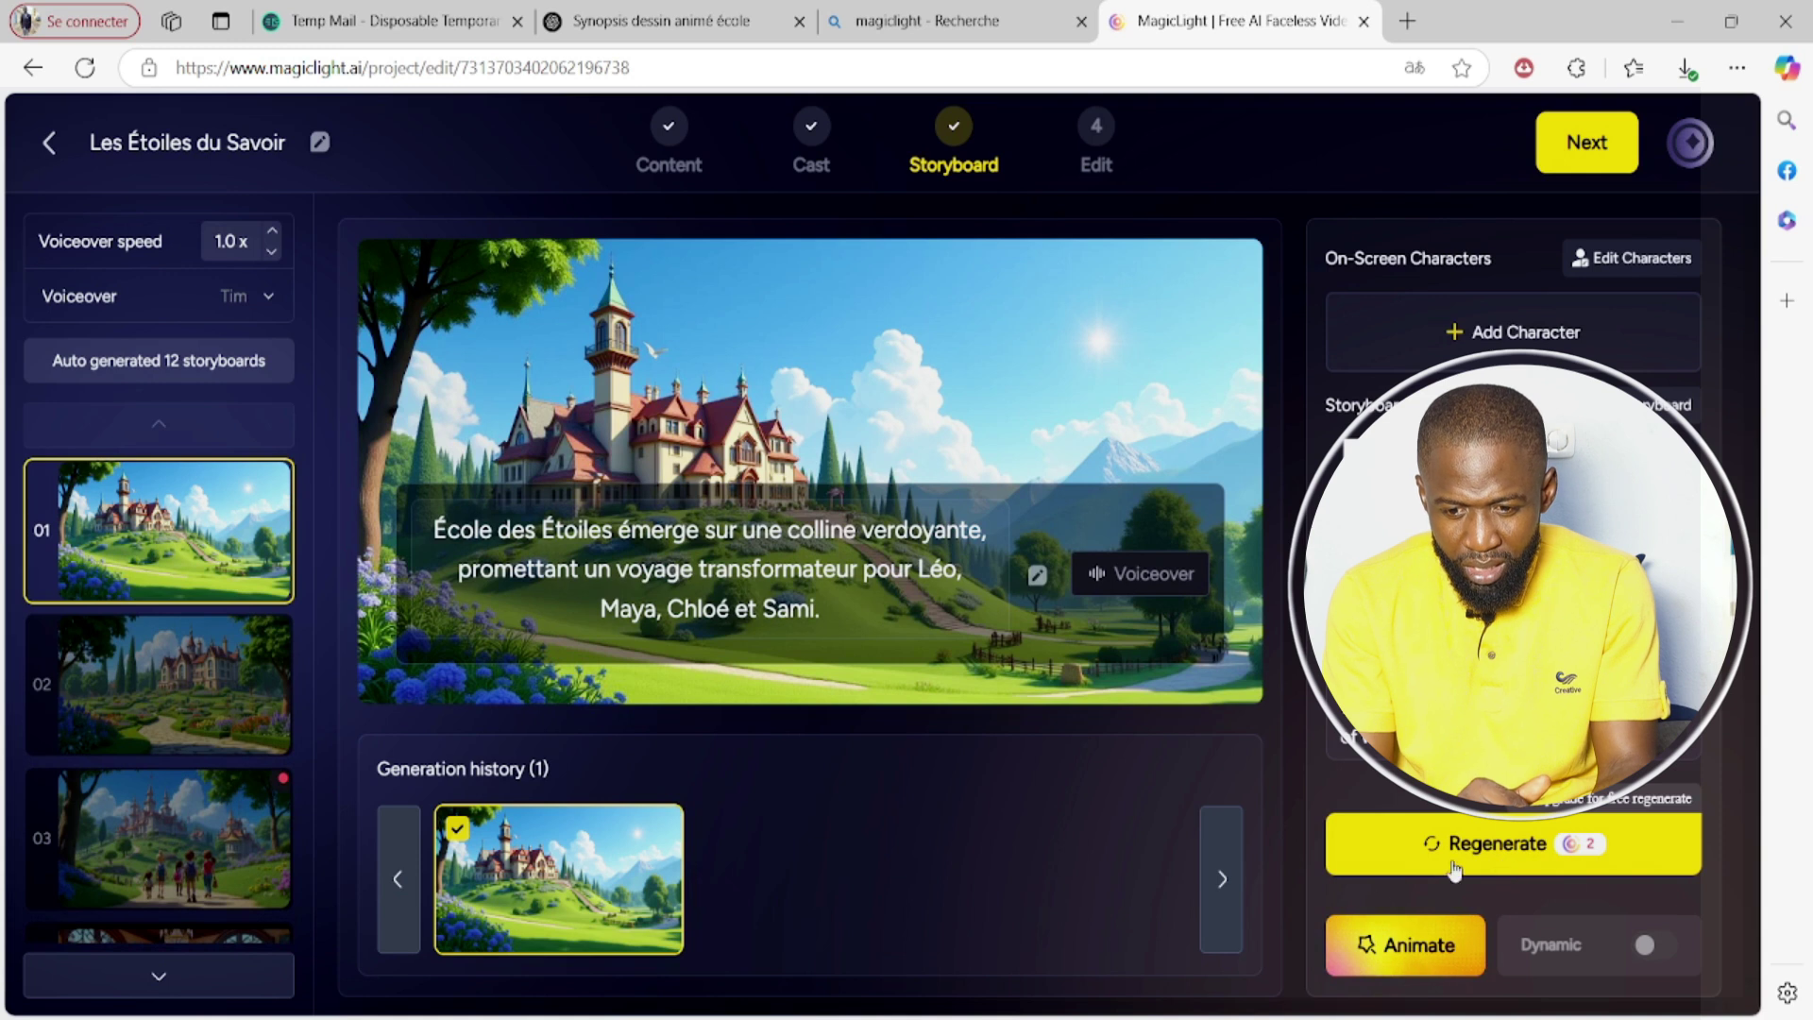
{"action": "left_click", "coordinate": [1396, 948]}
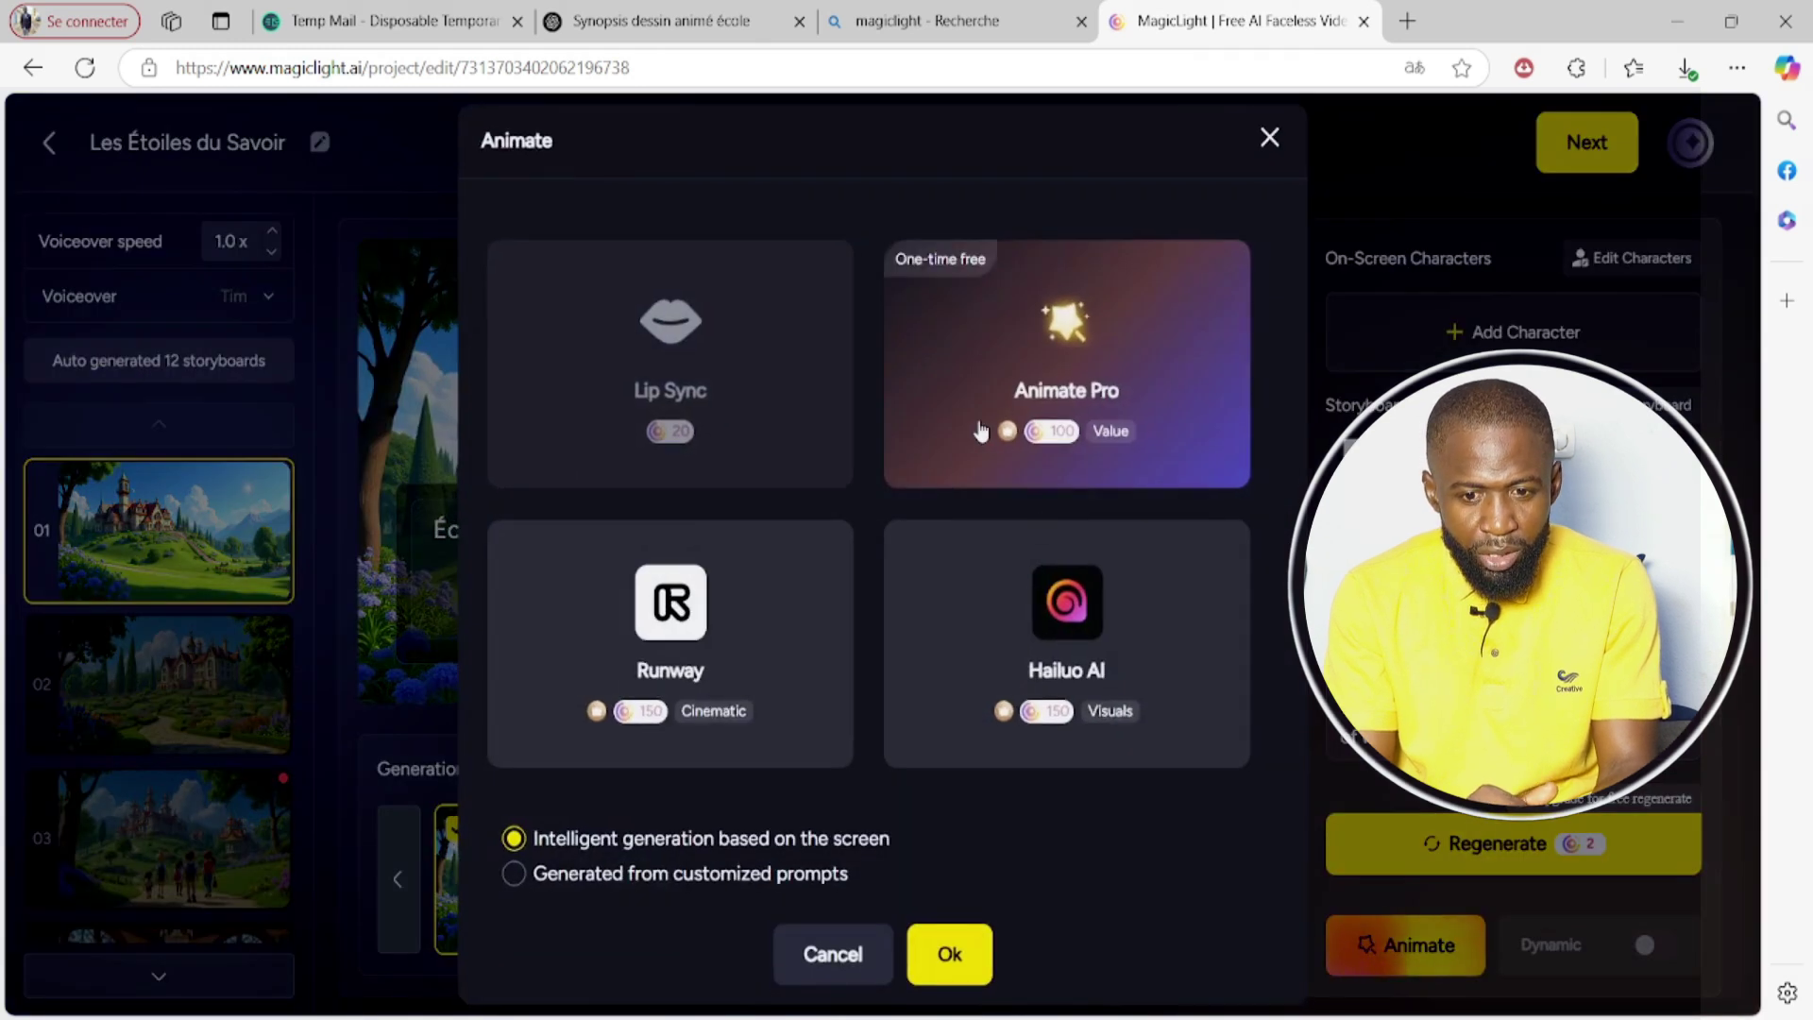
{"action": "left_click", "coordinate": [1082, 378]}
{"action": "left_click", "coordinate": [956, 959]}
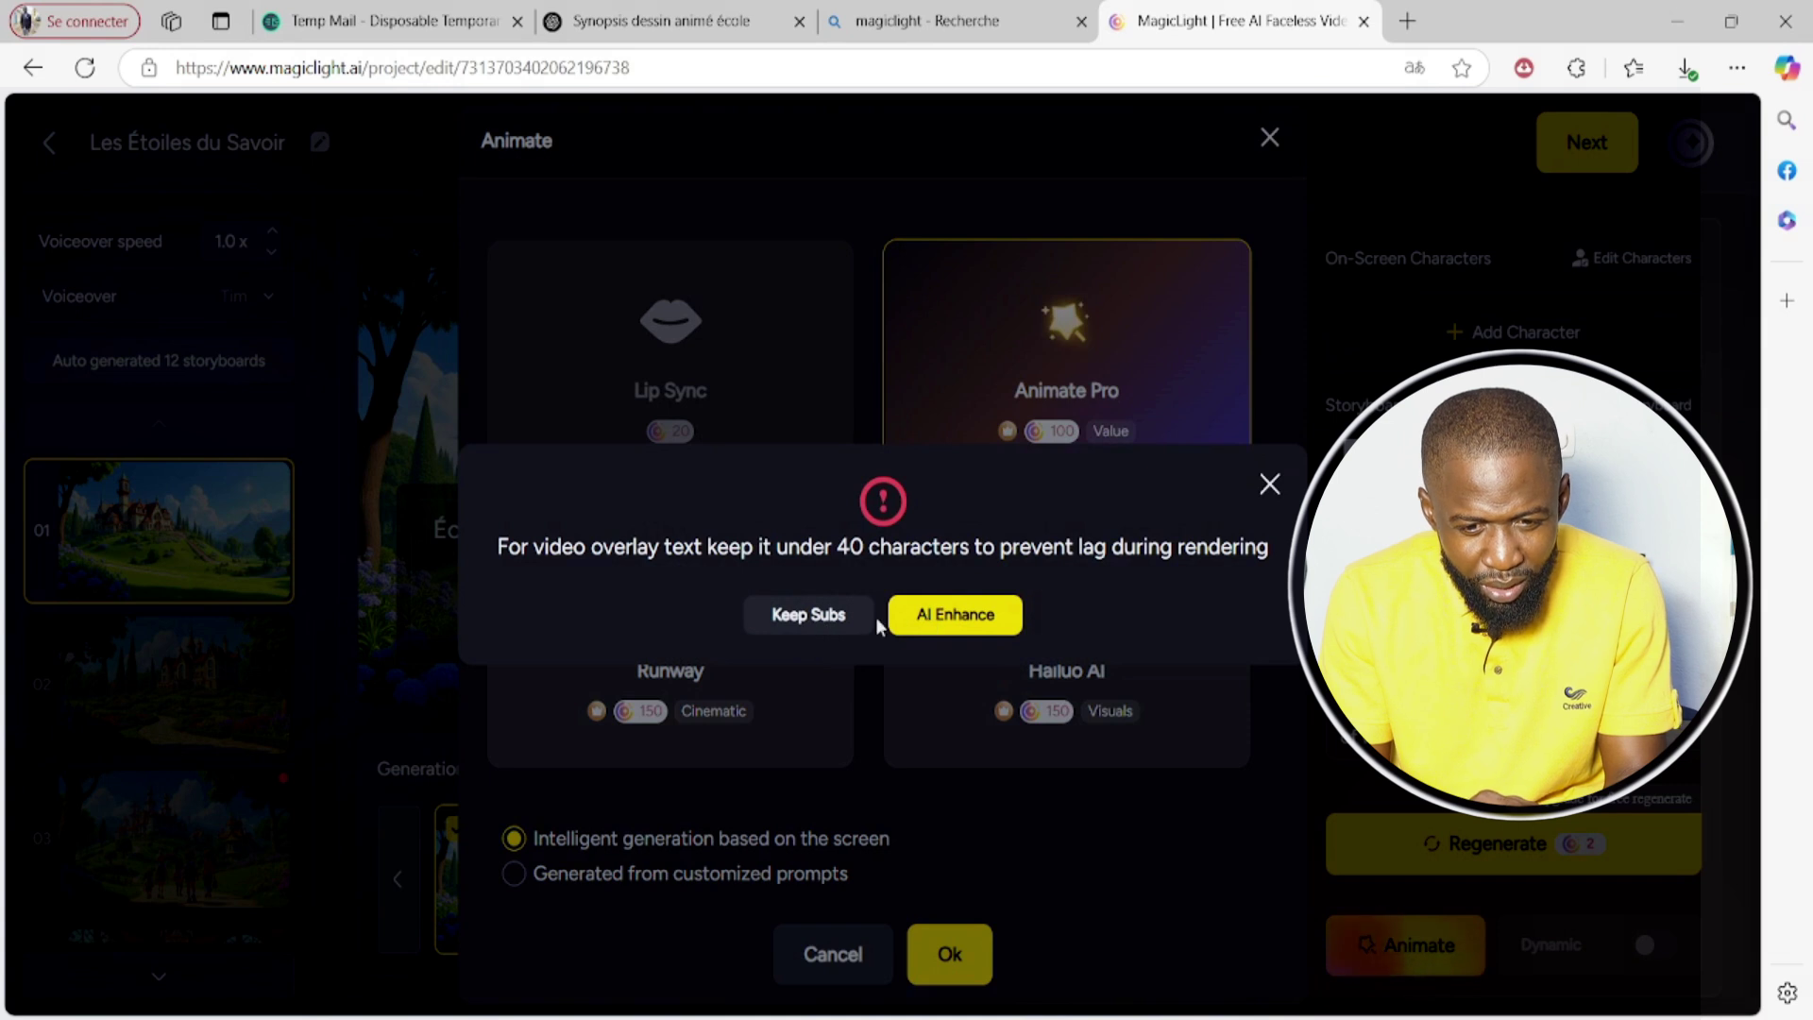
{"action": "left_click", "coordinate": [837, 613]}
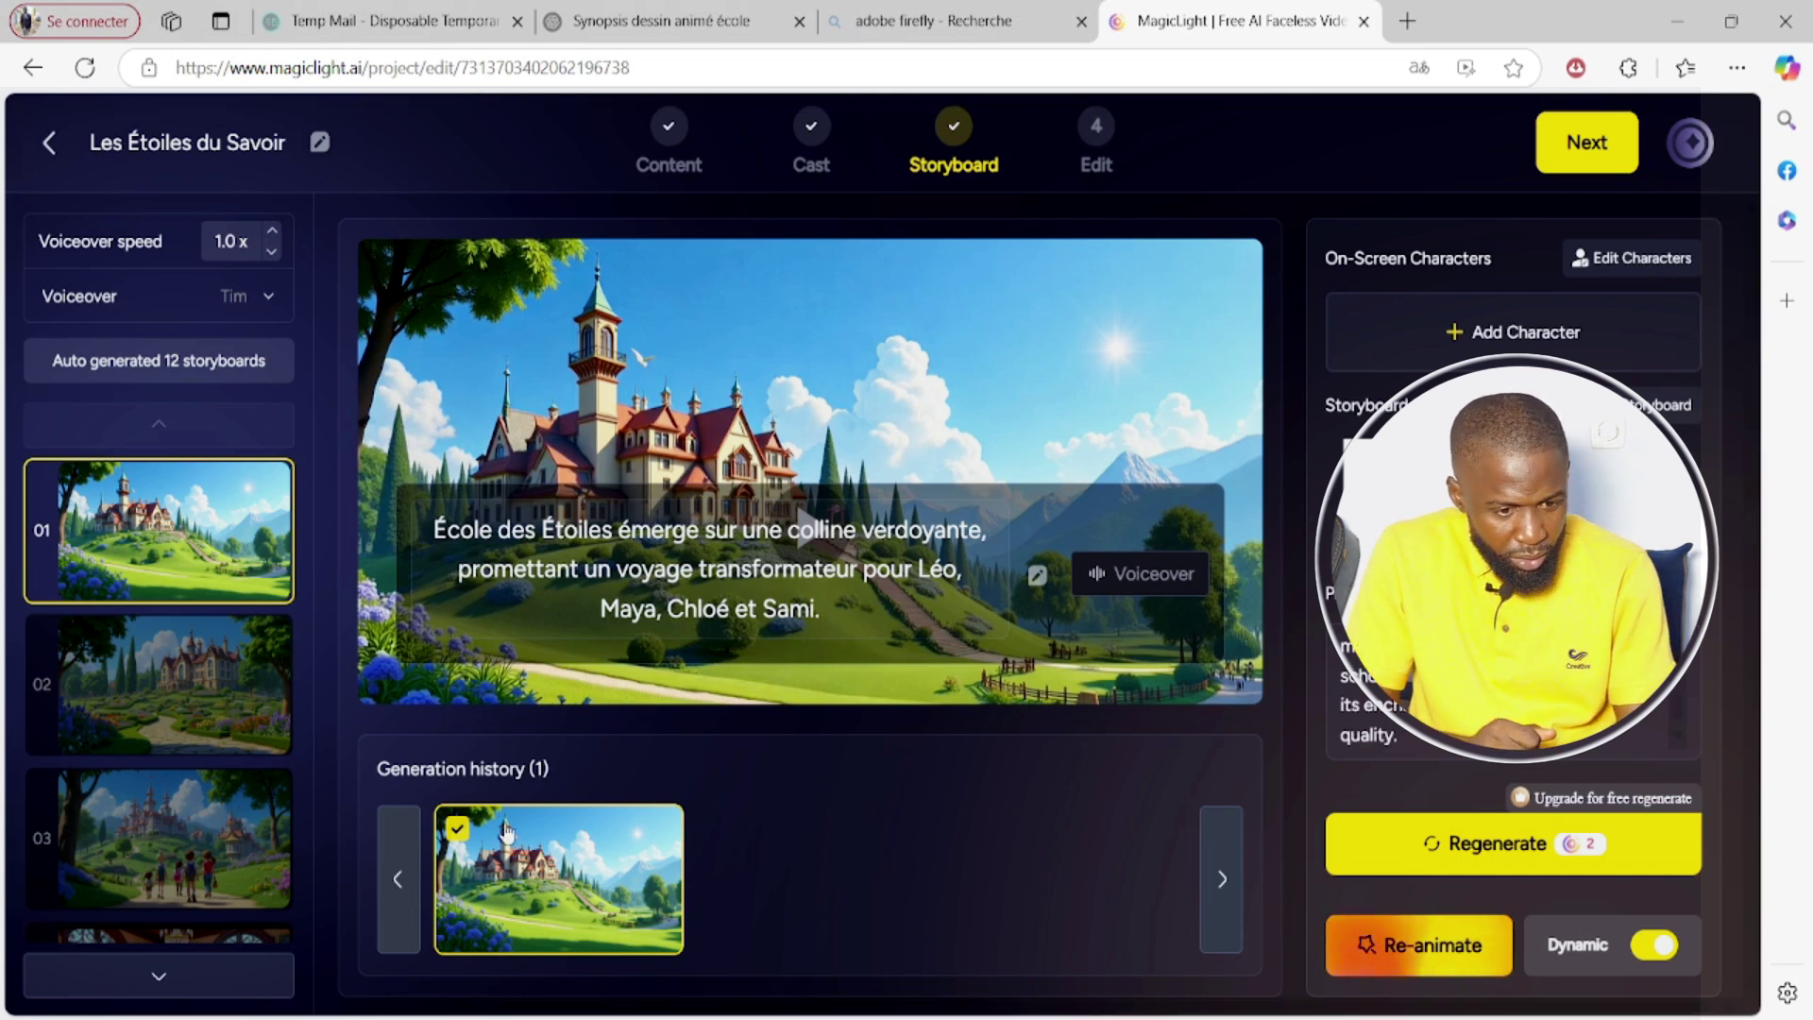
Review storyboards 02 and 03, compare the two generated images of storyboard 03, and keep the newer one selected
{"action": "left_click", "coordinate": [149, 689]}
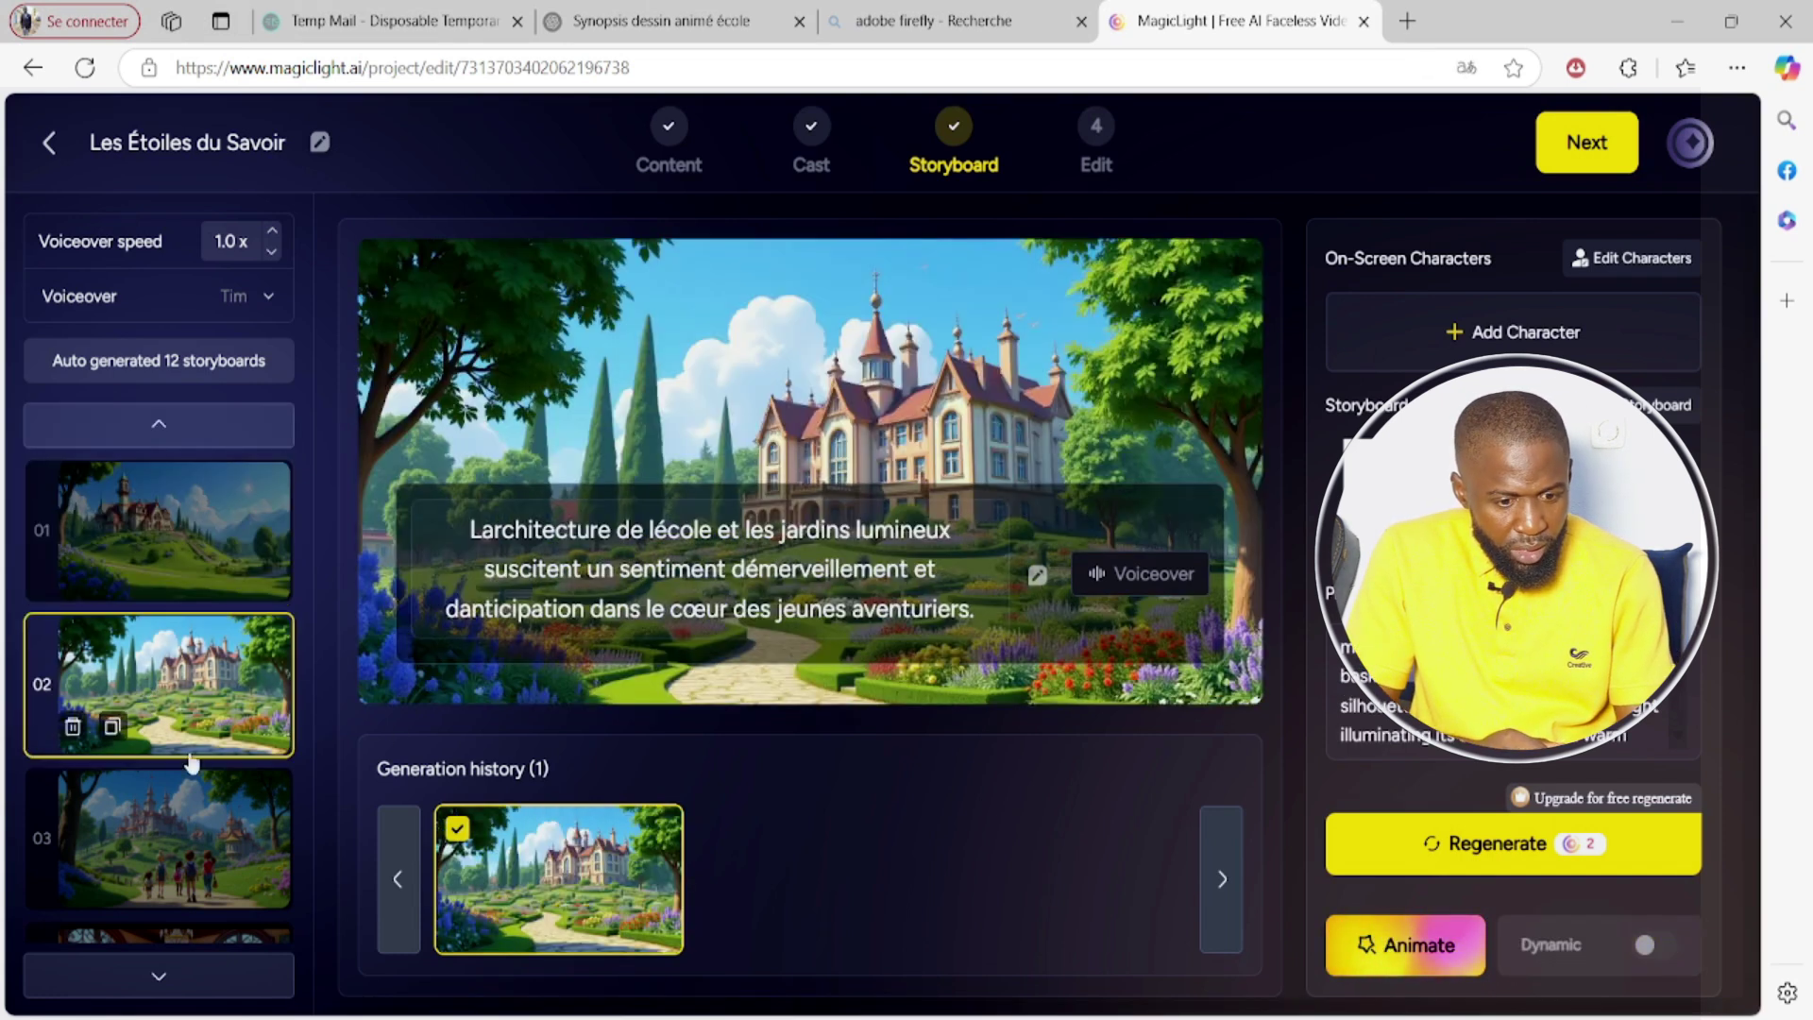
{"action": "left_click", "coordinate": [188, 830]}
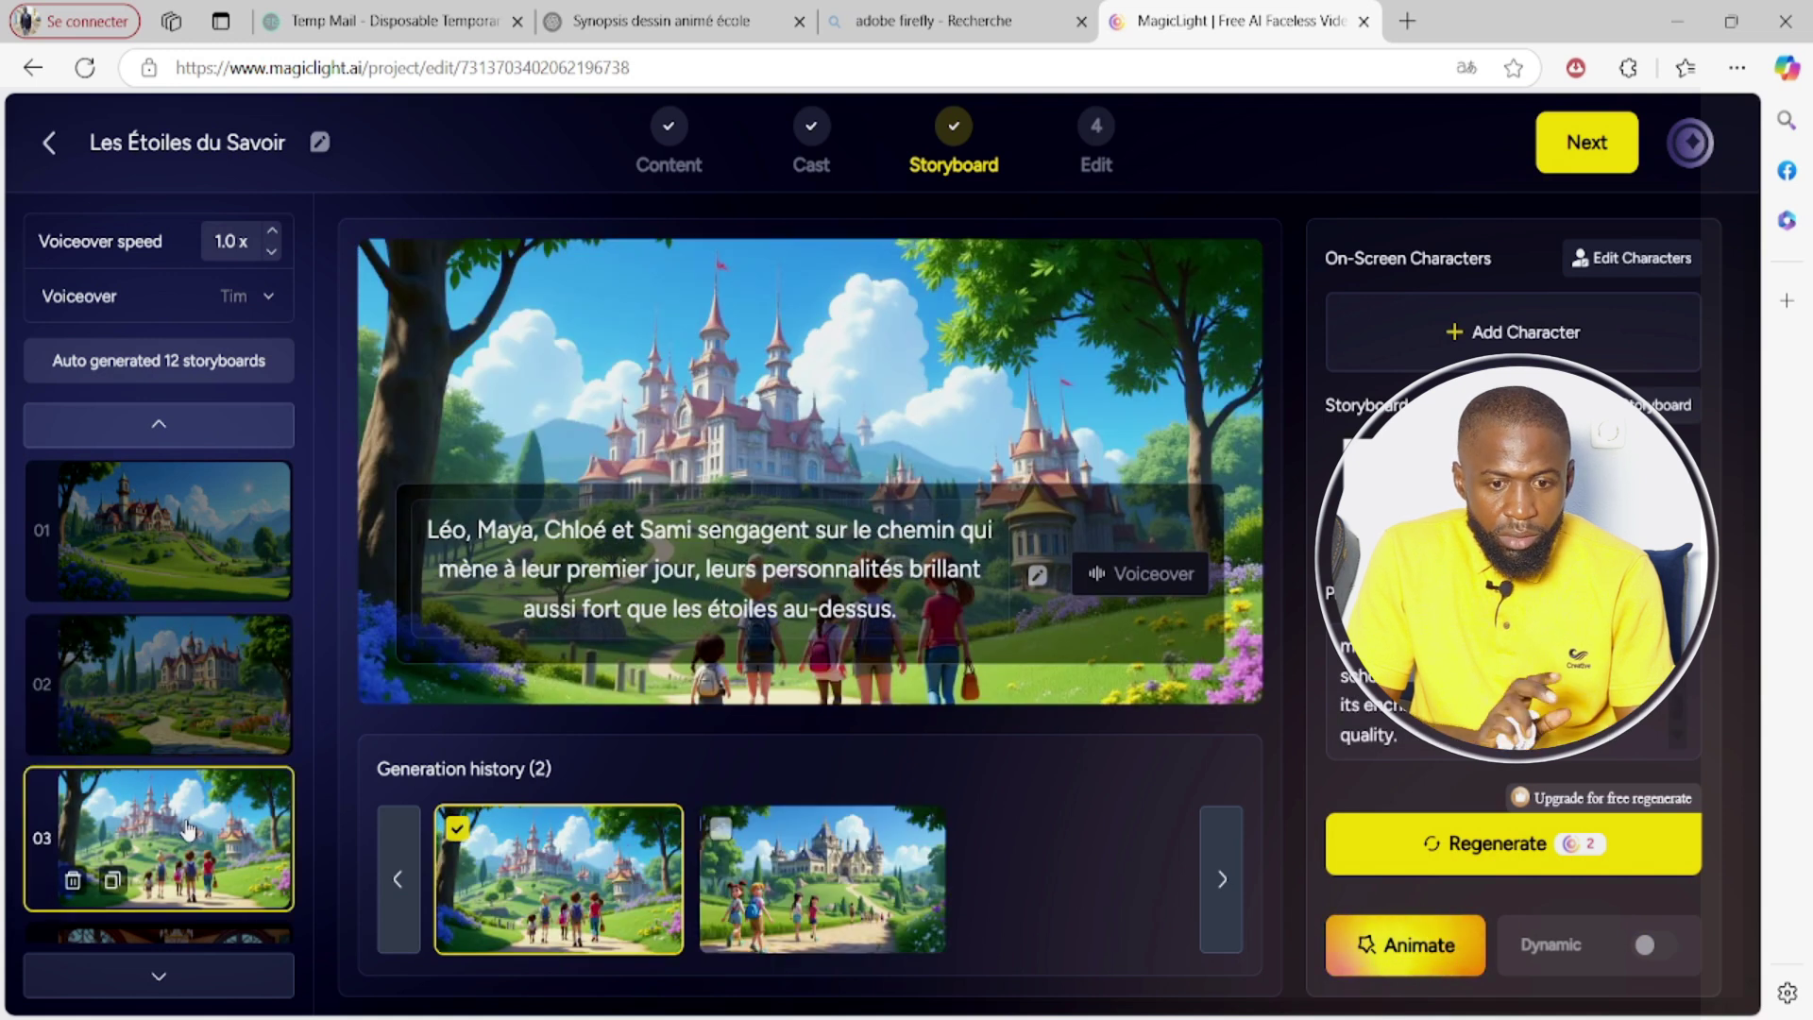
{"action": "scroll", "coordinate": [208, 780], "scroll_direction": "down", "scroll_amount": 3}
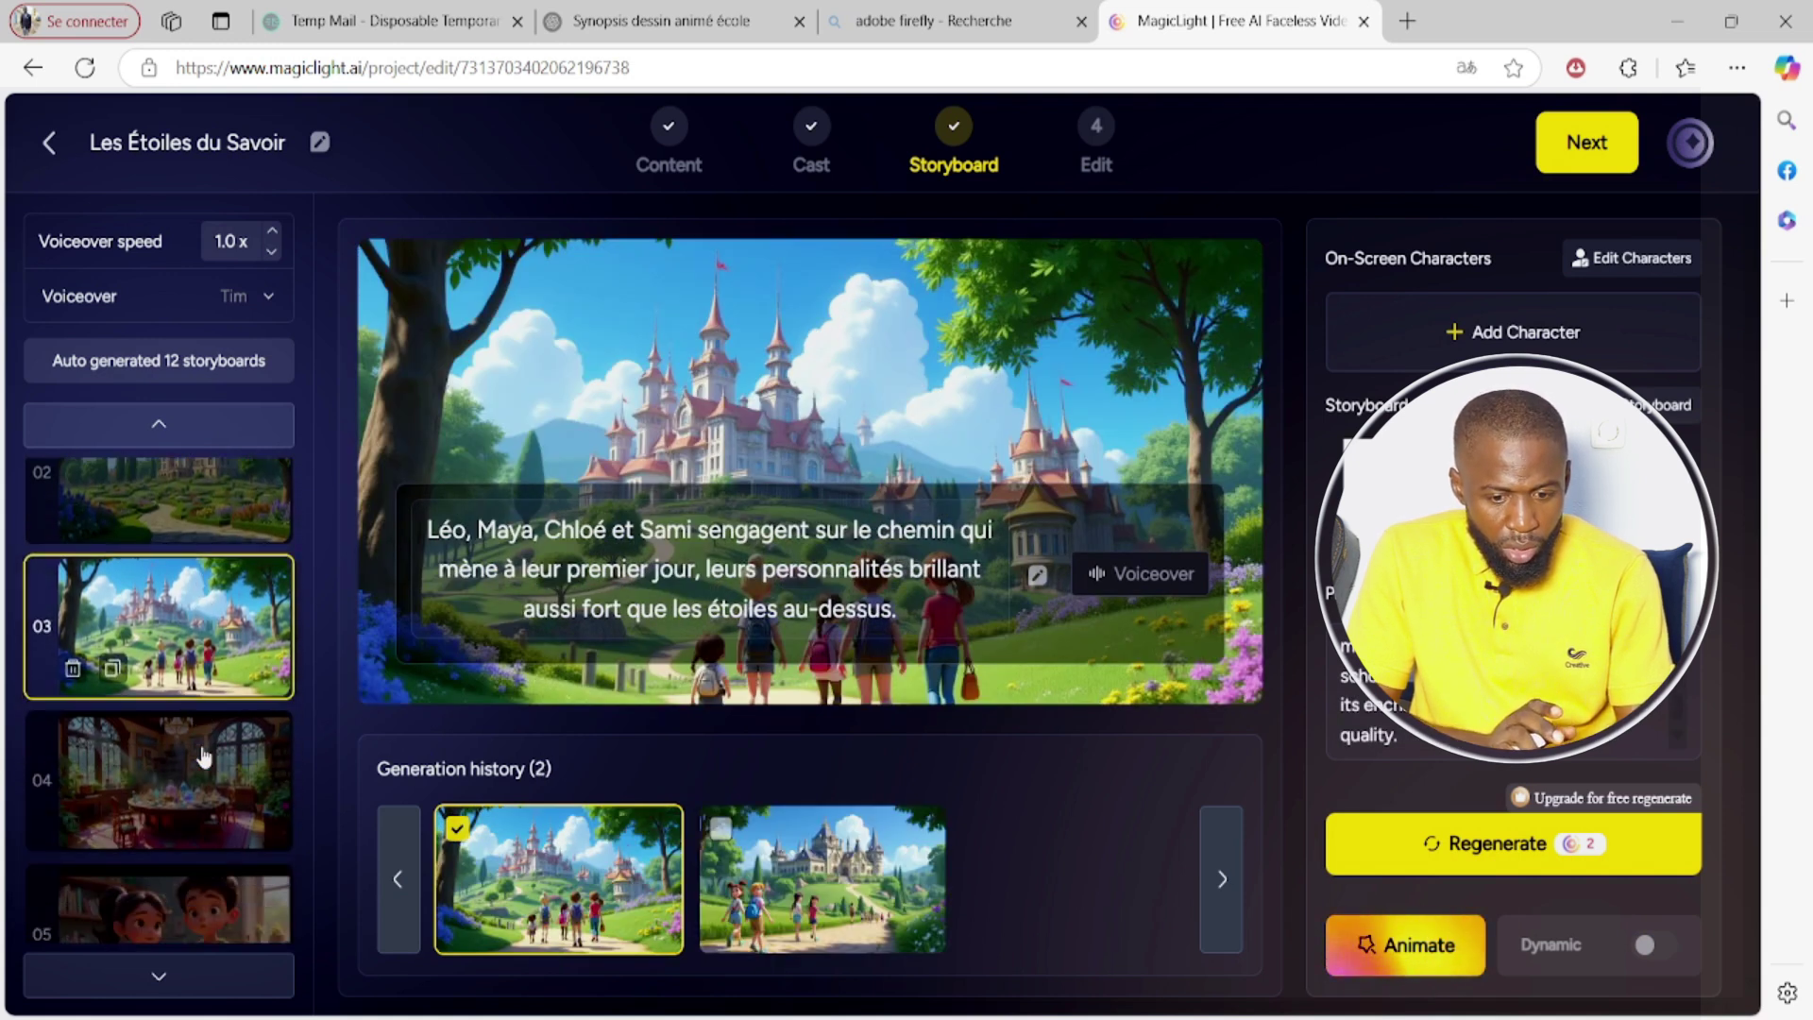
{"action": "left_click", "coordinate": [770, 880]}
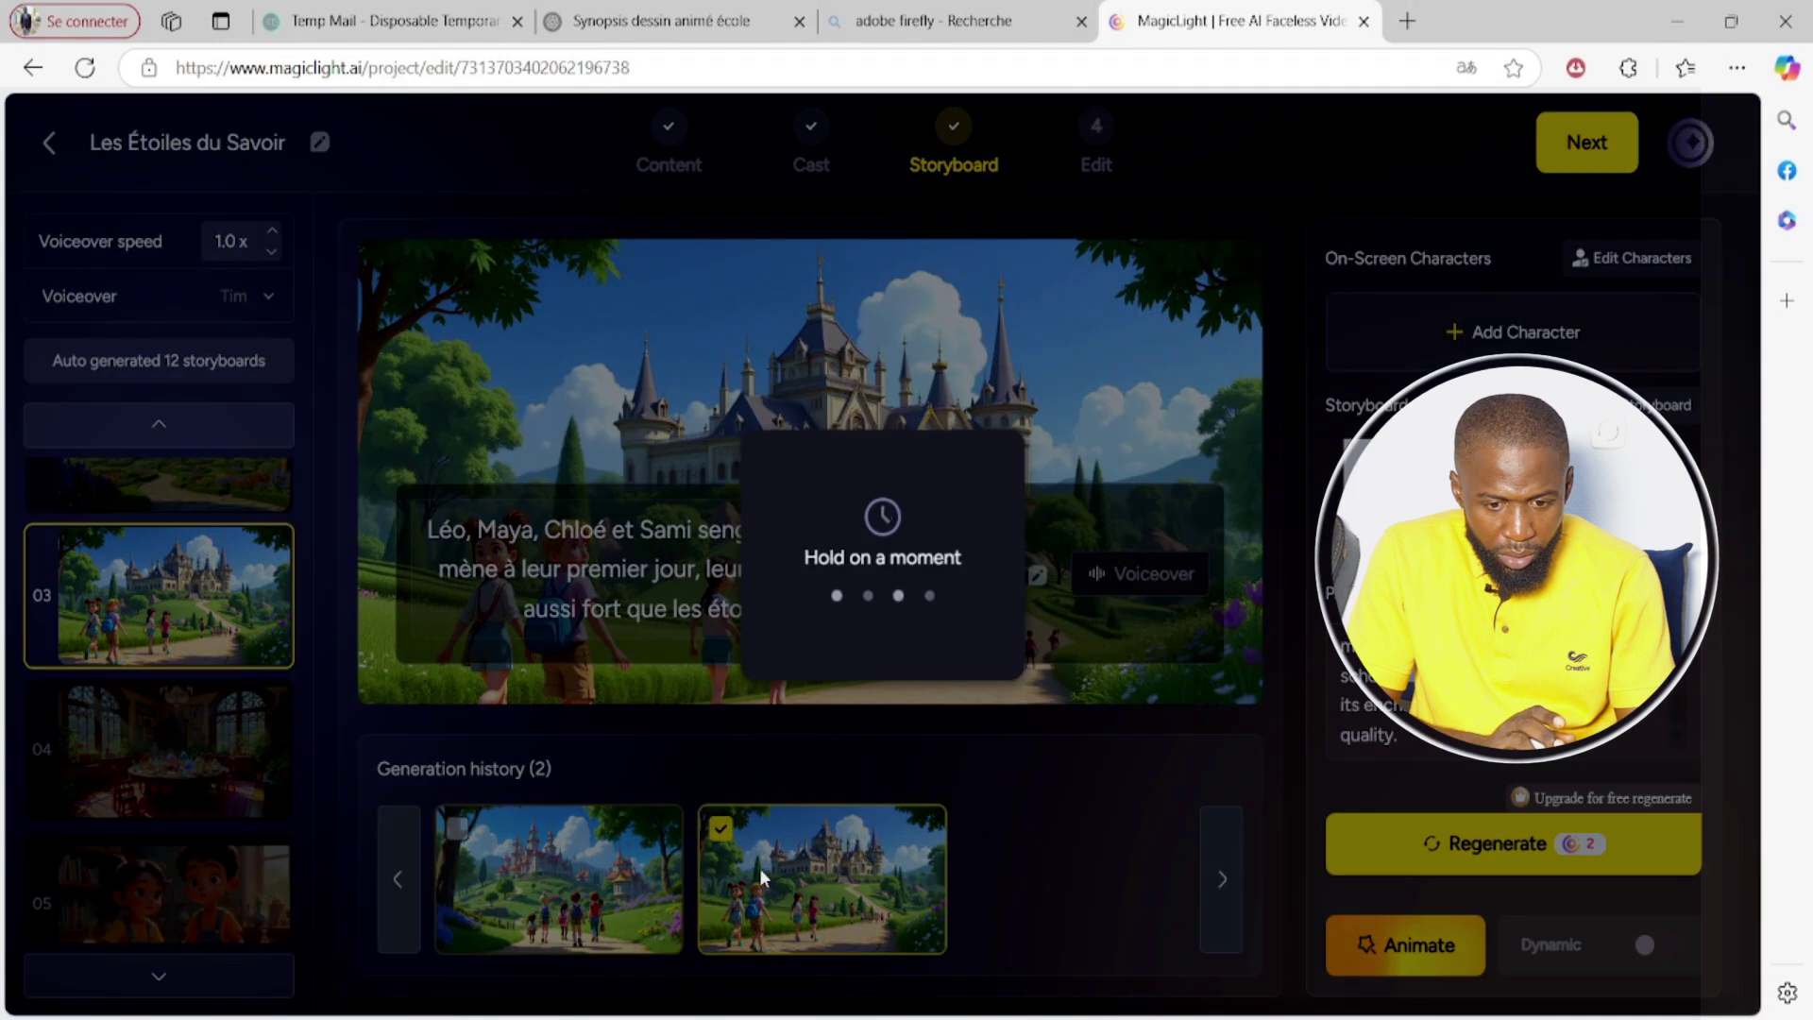
{"action": "left_click", "coordinate": [621, 878]}
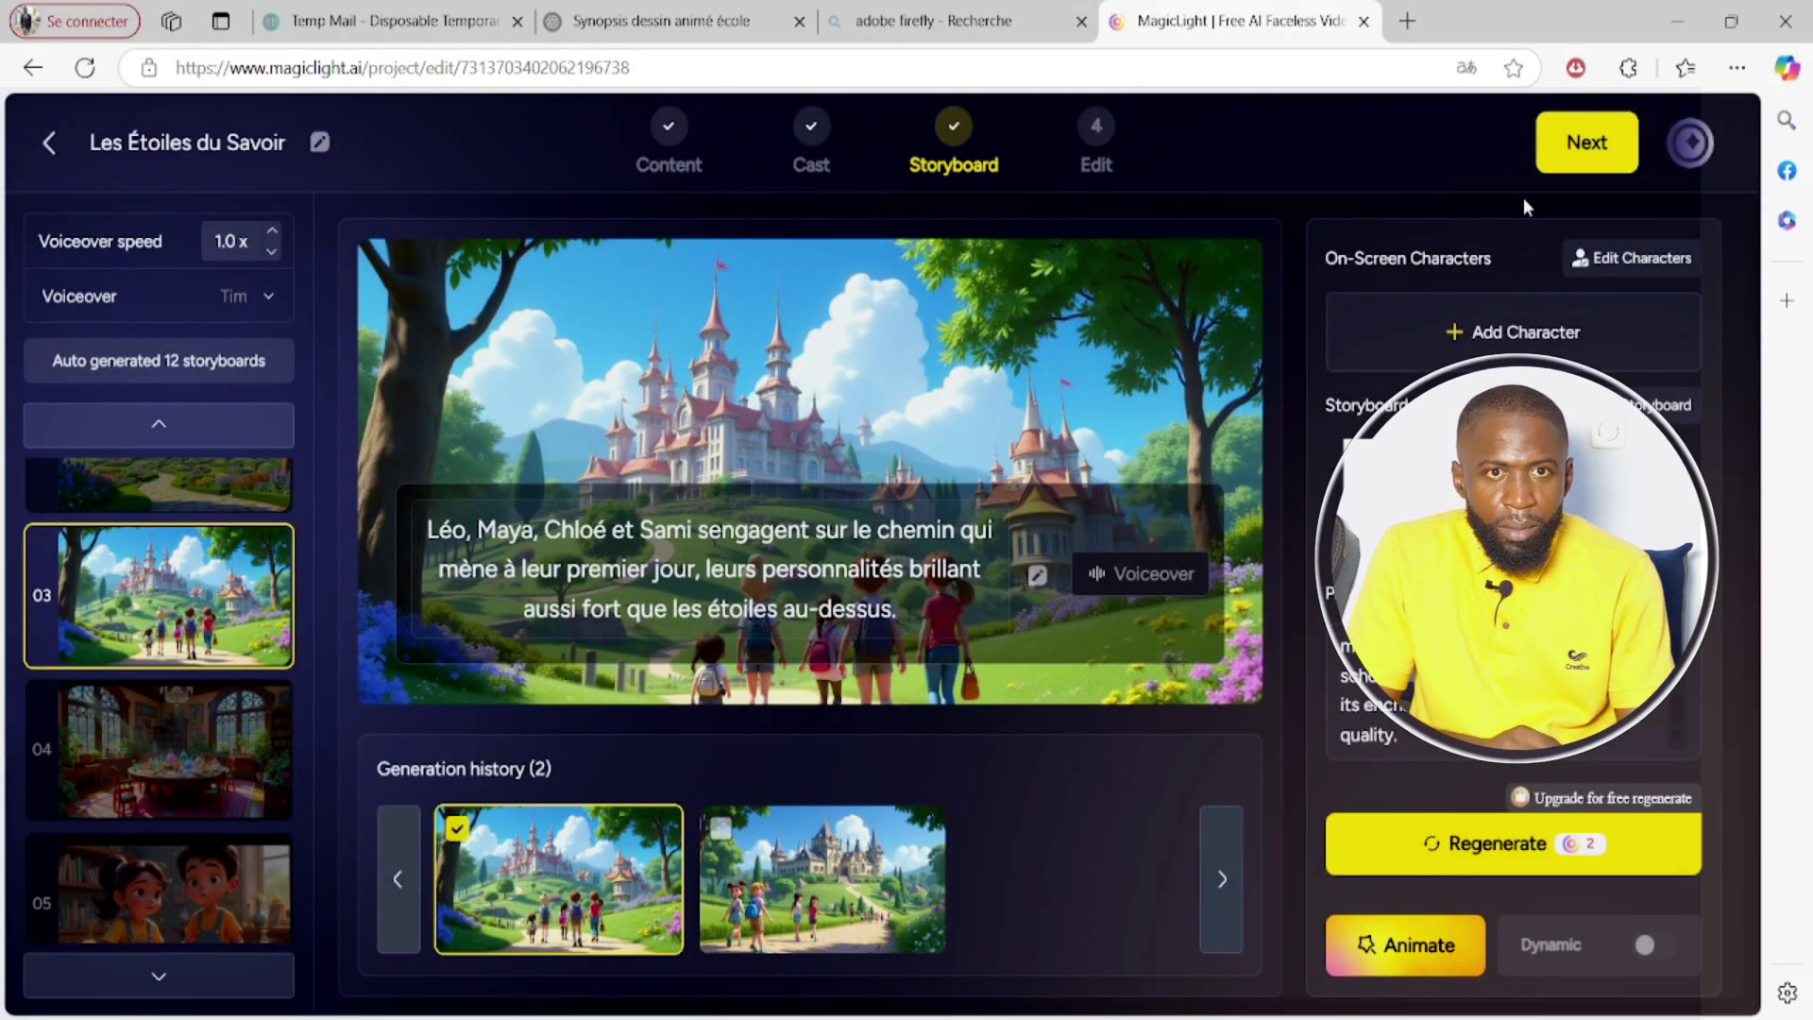
Proceed to the final editing stage and set the storyboard 03 image of children walking to the castle as the cover
{"action": "left_click", "coordinate": [1604, 147]}
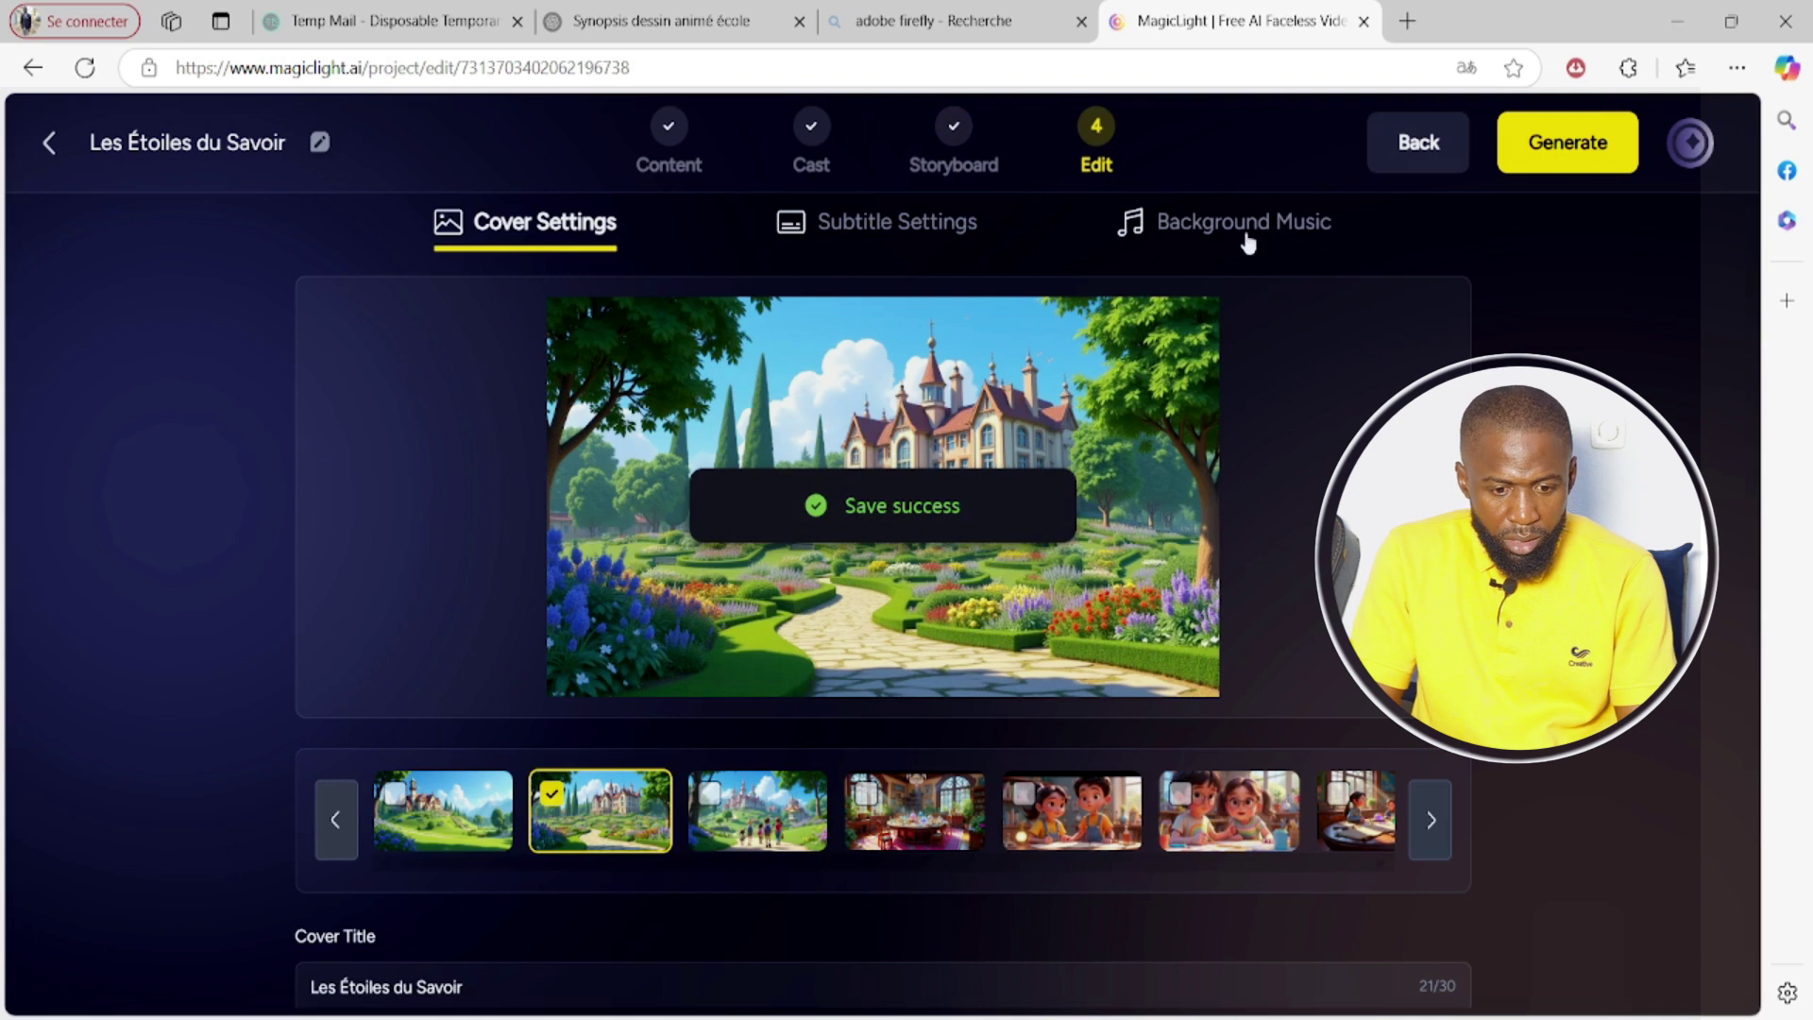
{"action": "left_click", "coordinate": [419, 839]}
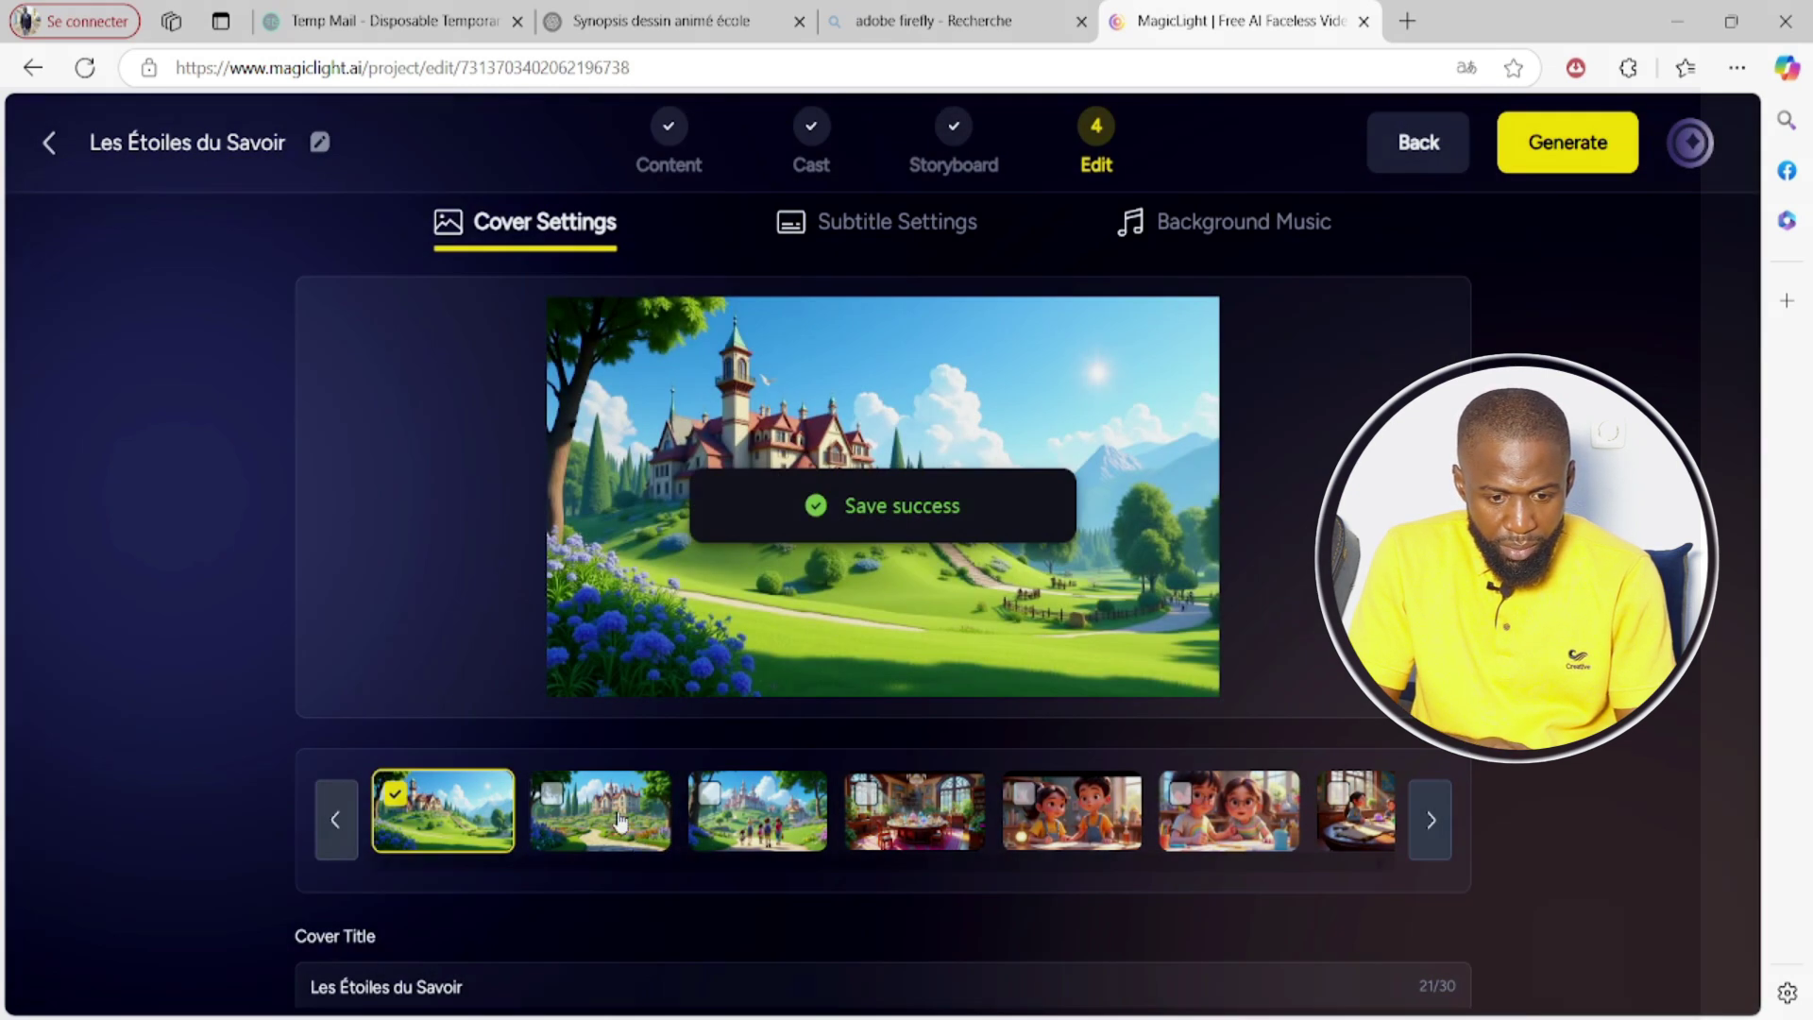
{"action": "left_click", "coordinate": [620, 820]}
{"action": "left_click", "coordinate": [742, 807]}
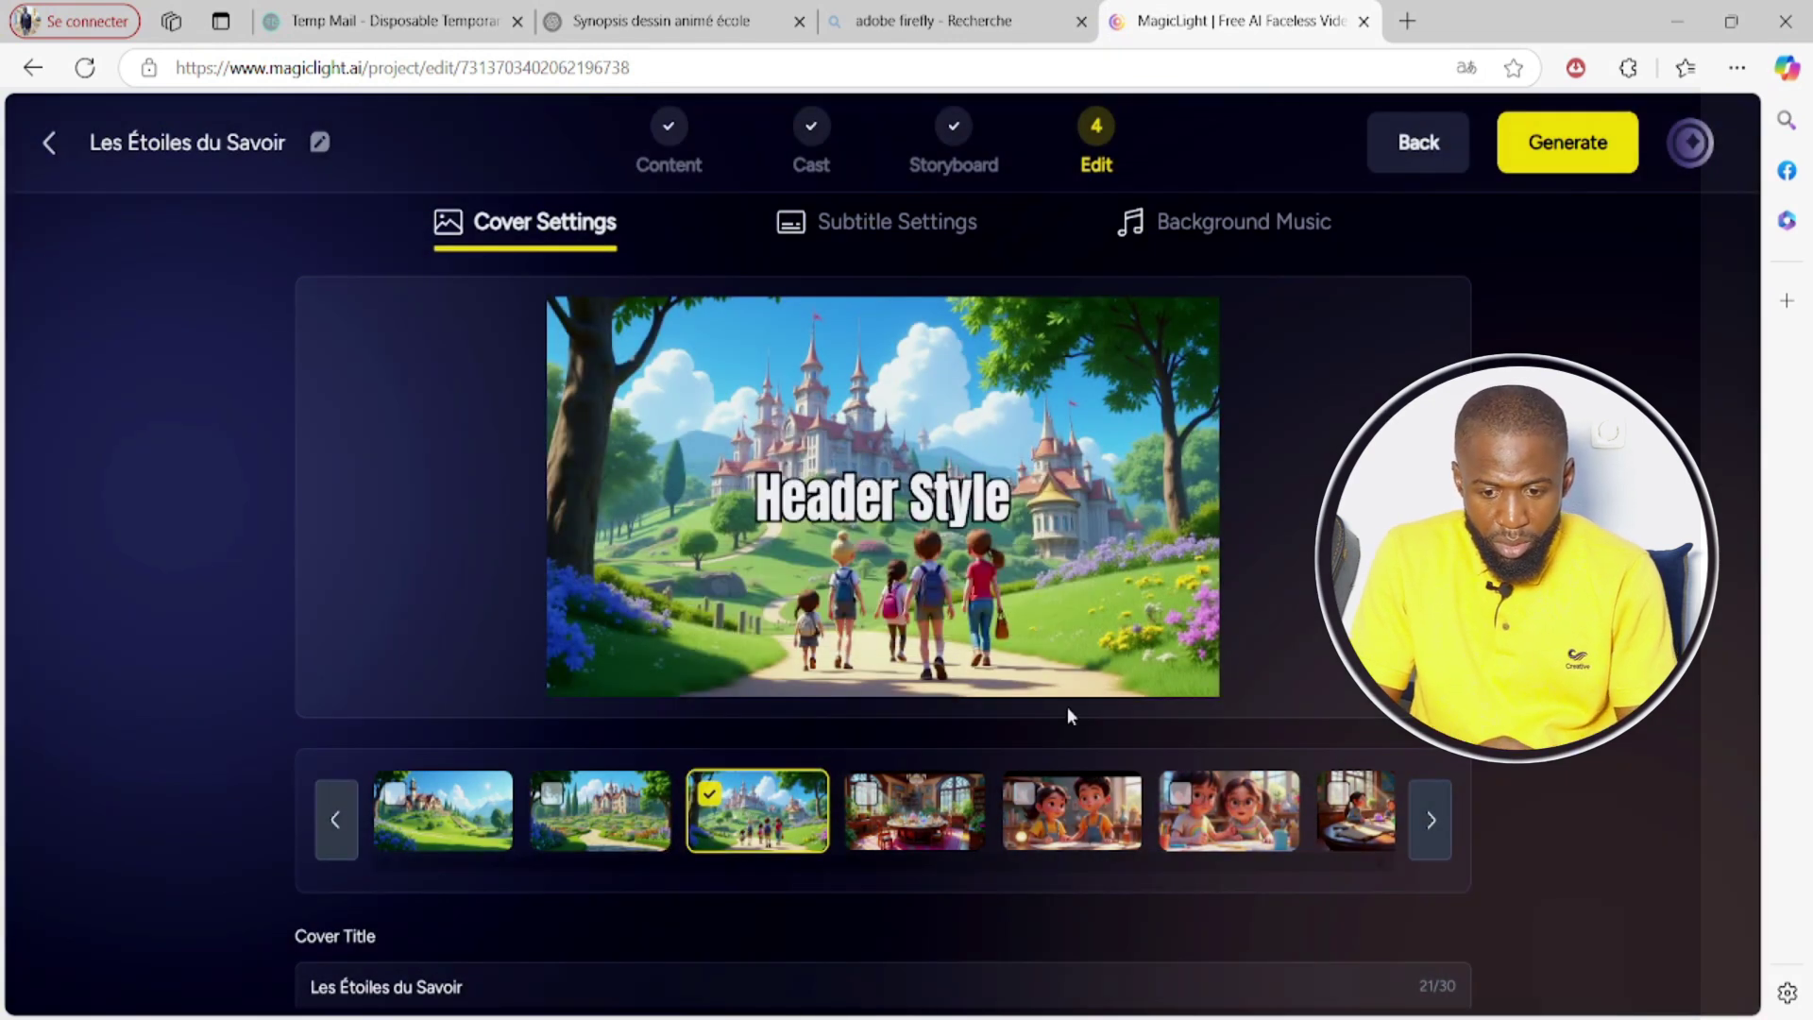
Generate the video in 16:9 ratio and open its preview without submitting it
{"action": "left_click", "coordinate": [1546, 149]}
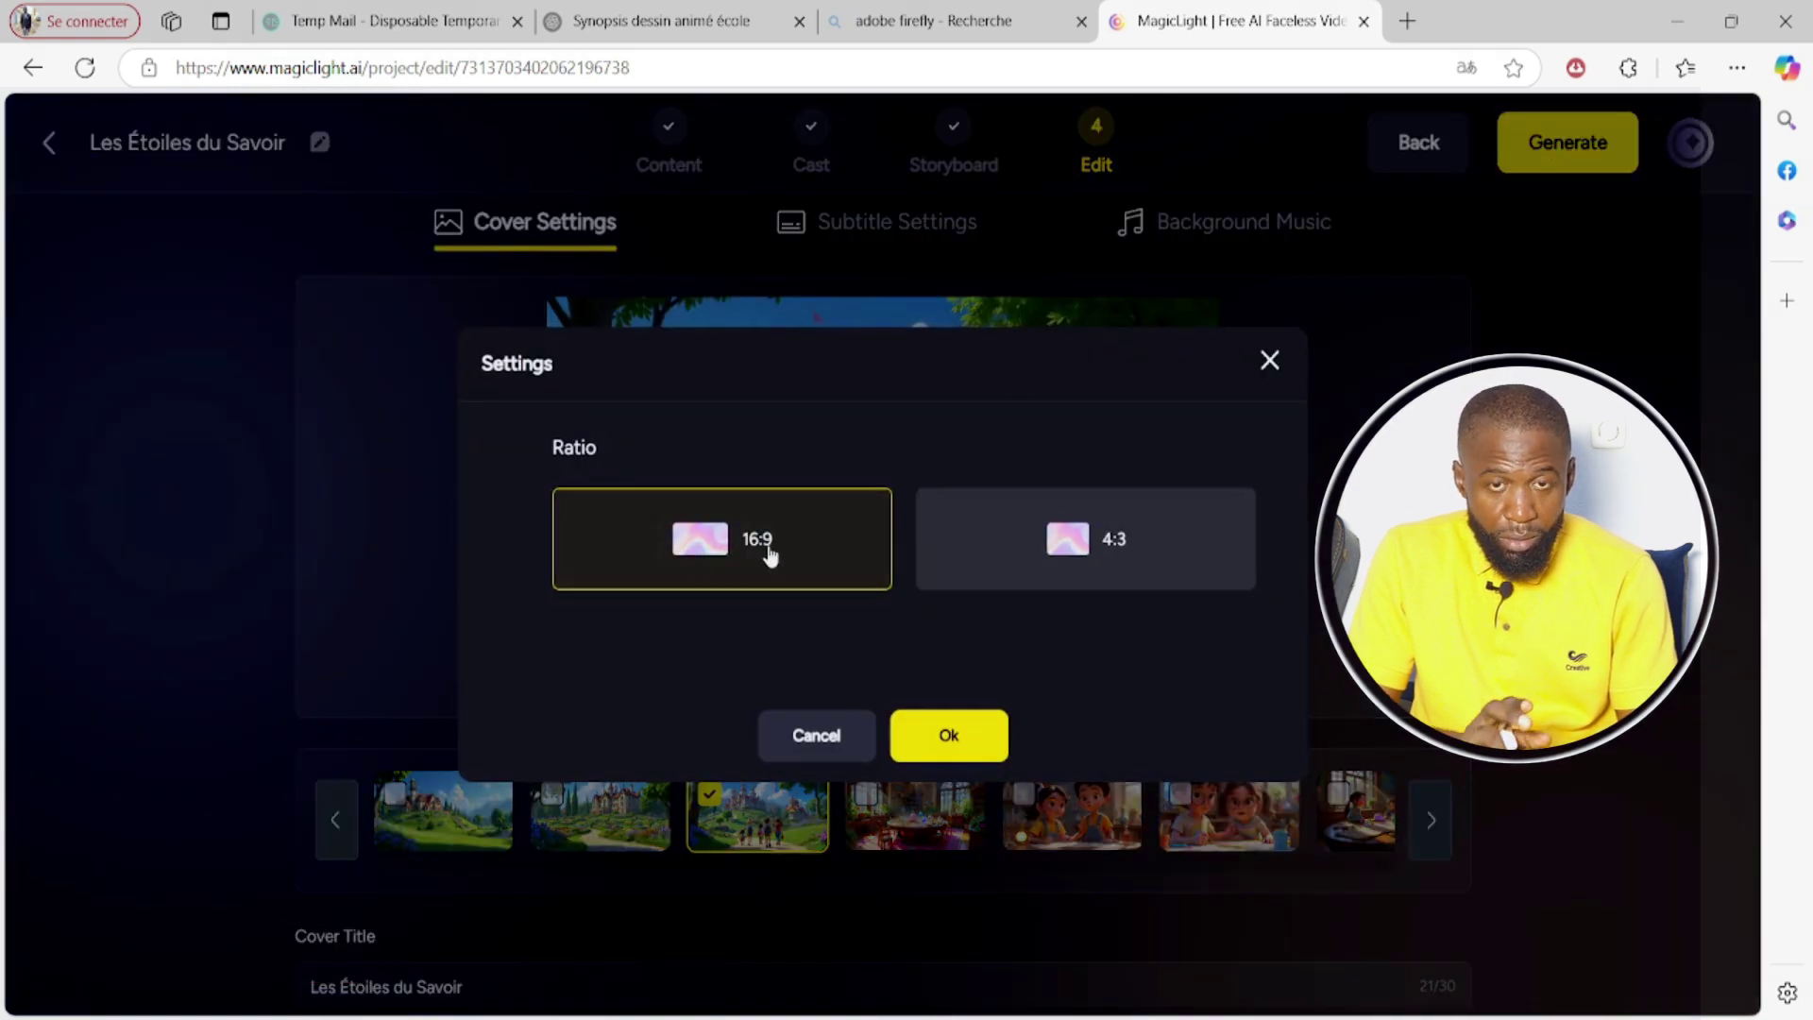
{"action": "left_click", "coordinate": [926, 740]}
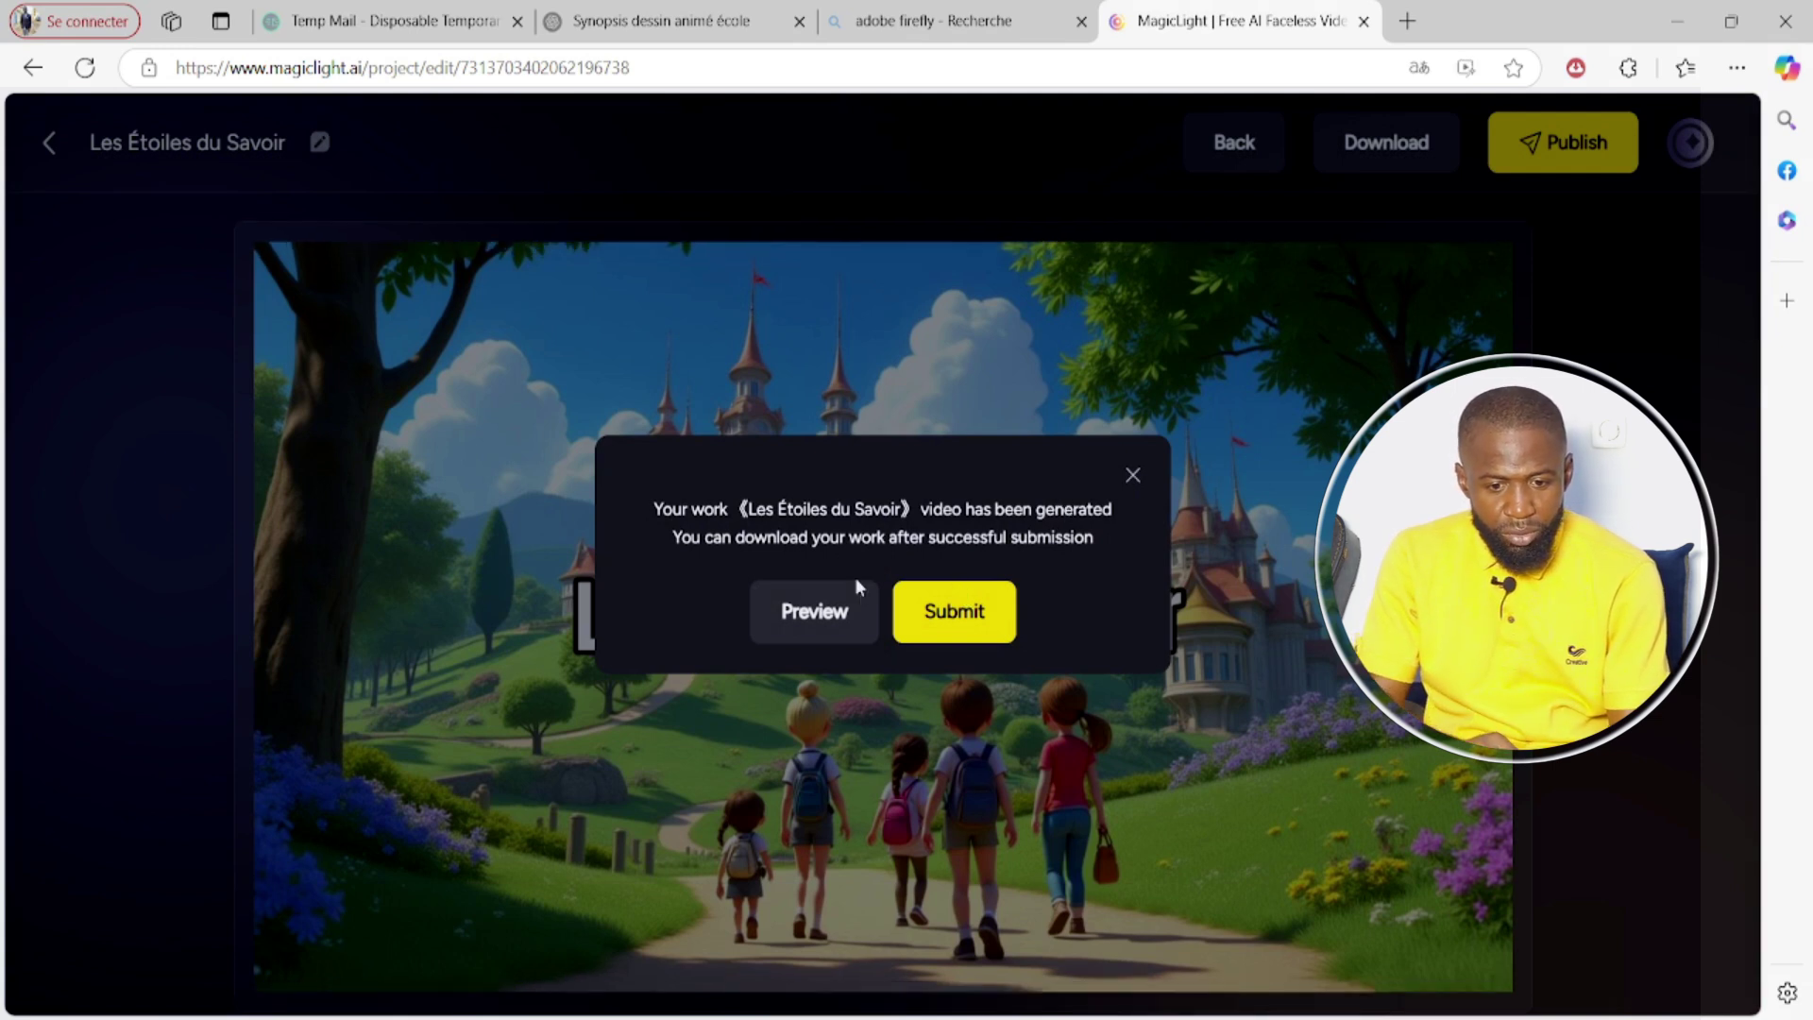
{"action": "left_click", "coordinate": [814, 612]}
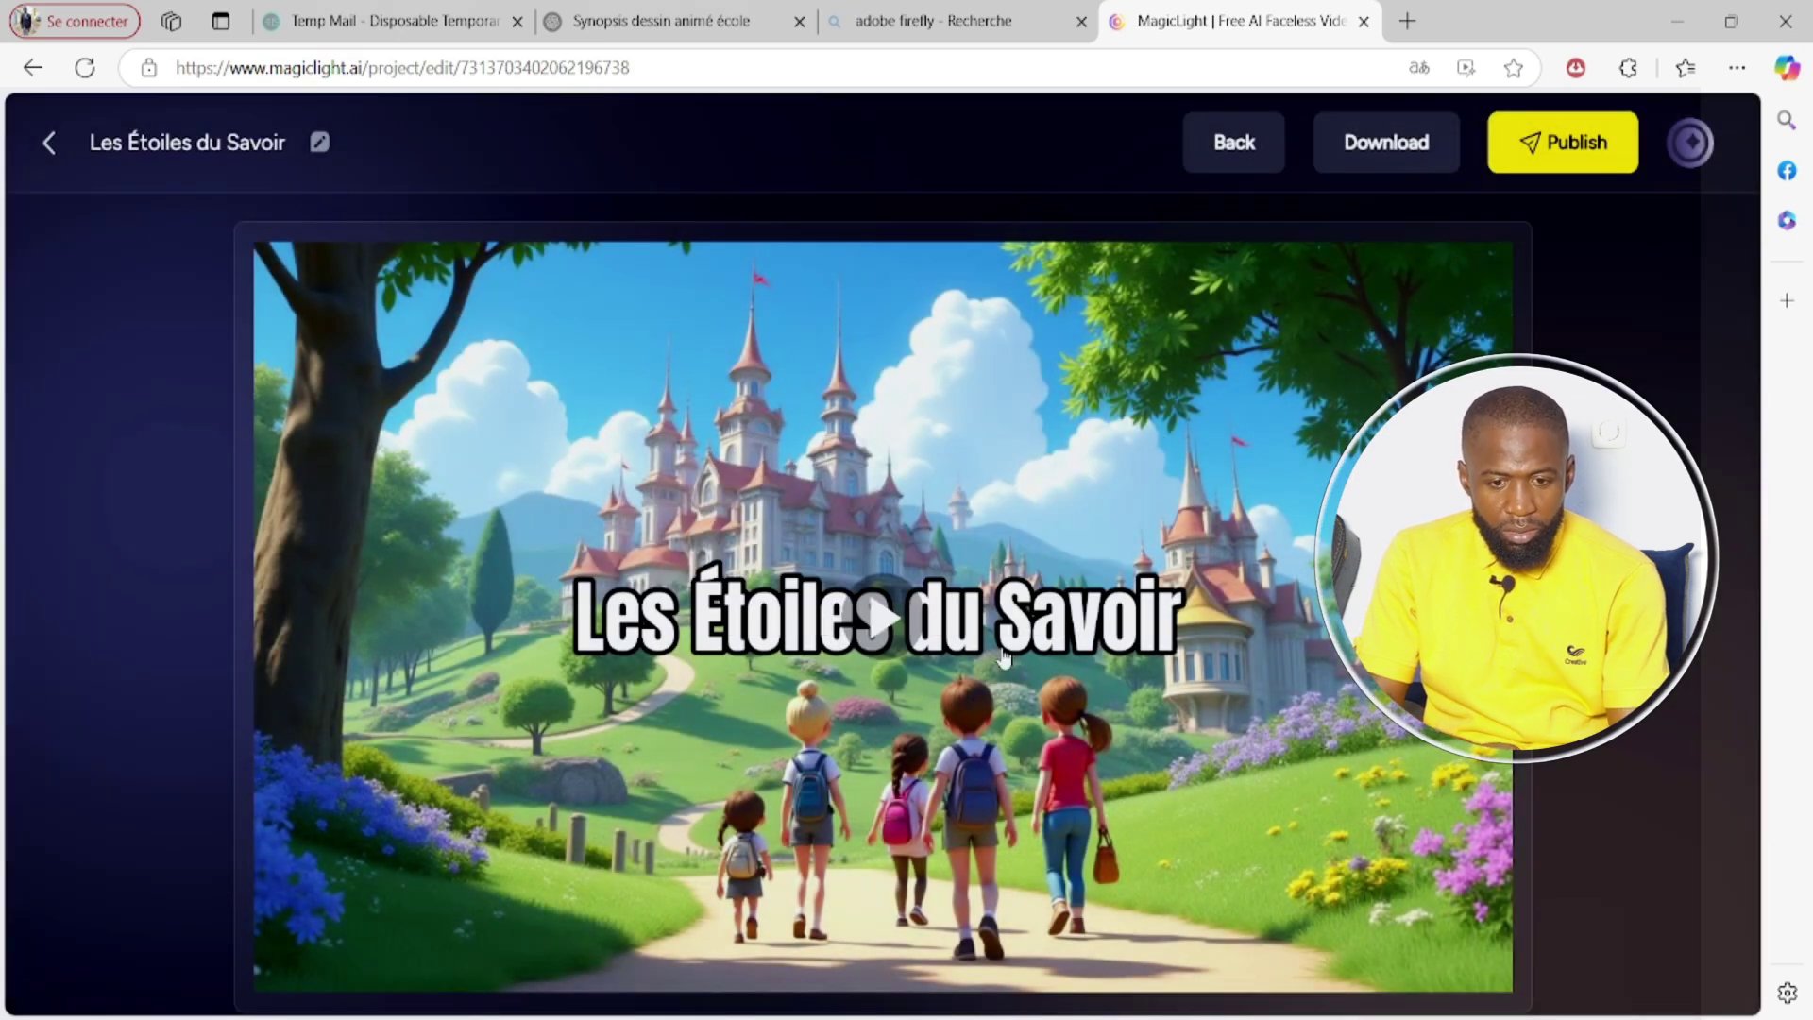